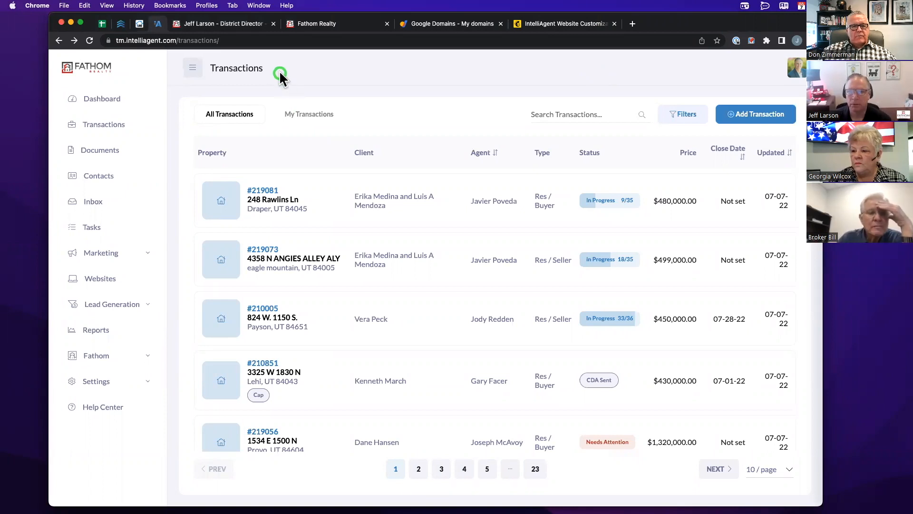
- Browse another agent's live Fathom Realty homepage top to bottom, then bring up the agent's own site
click(306, 25)
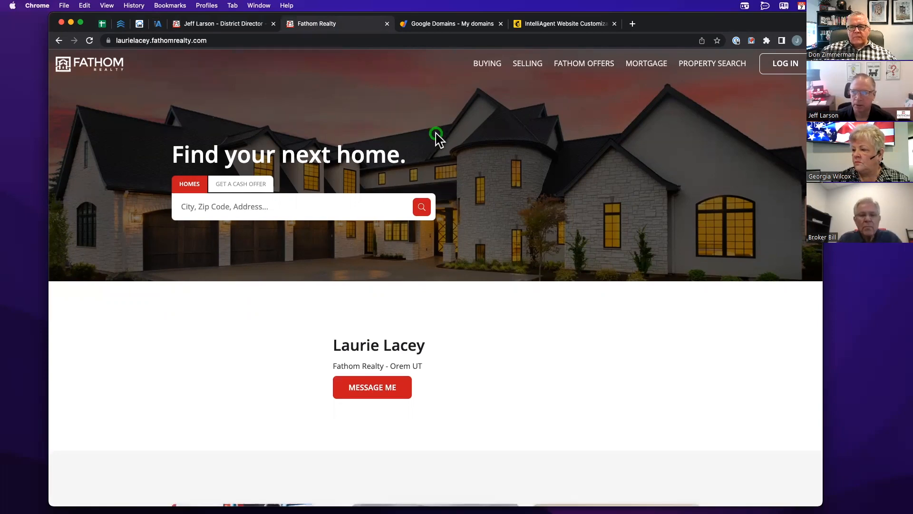
scroll(439, 138, down, 3)
scroll(435, 135, up, 3)
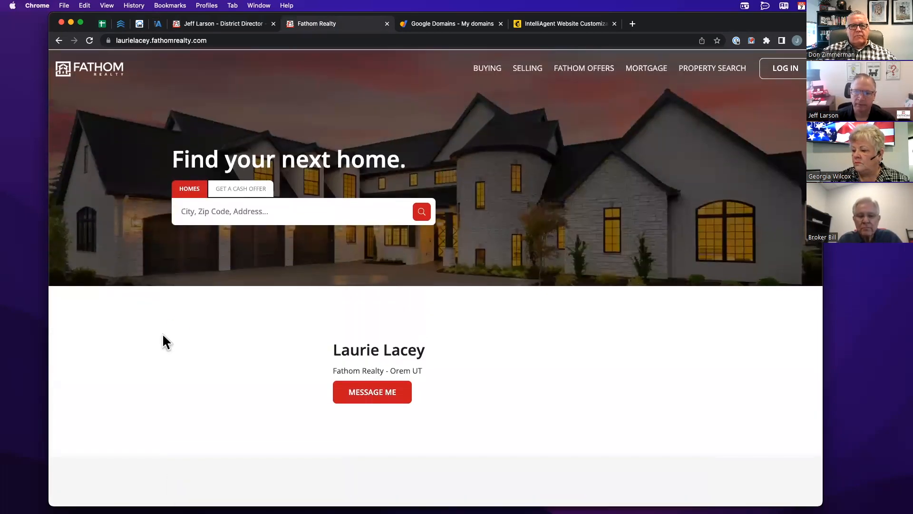
scroll(267, 216, down, 1)
scroll(261, 212, down, 5)
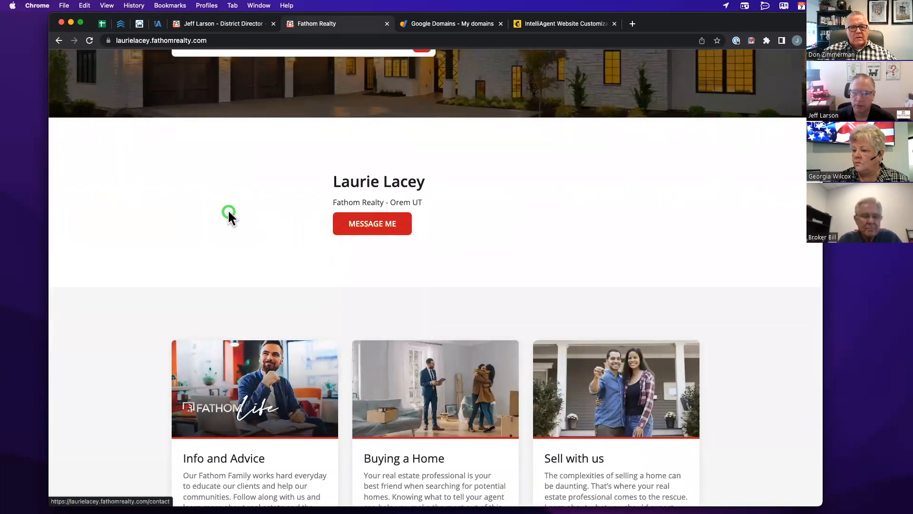
scroll(224, 211, down, 8)
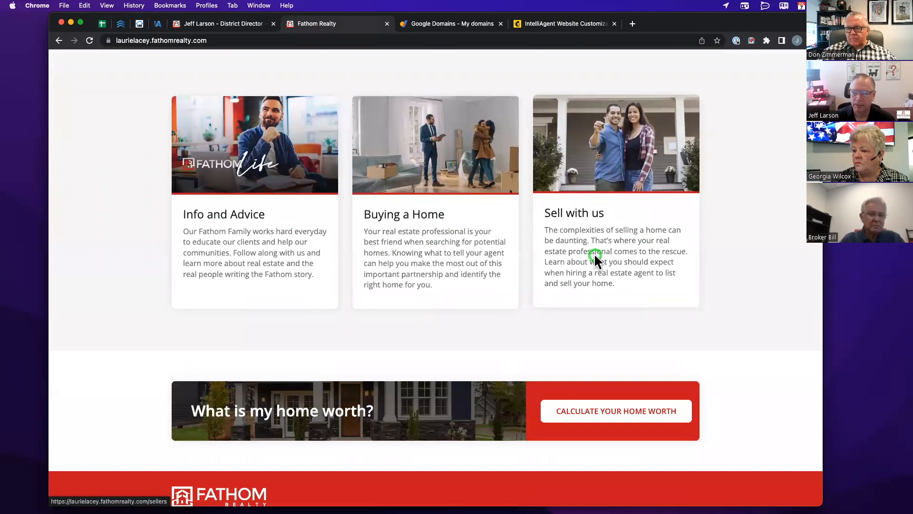
scroll(166, 268, down, 5)
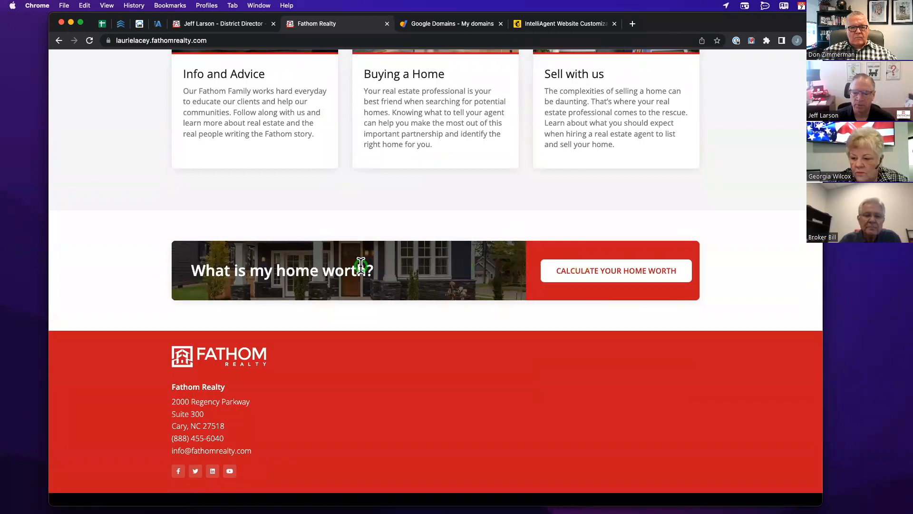
scroll(361, 265, down, 1)
scroll(351, 314, down, 1)
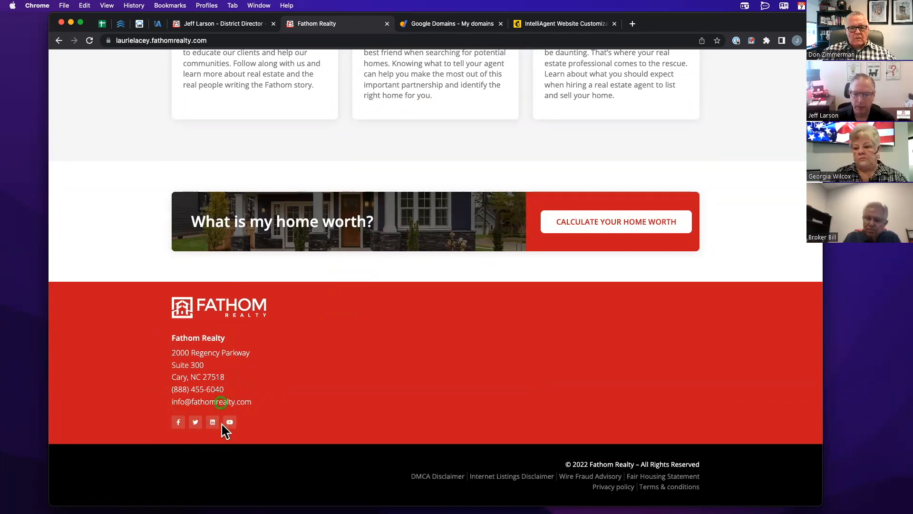
scroll(182, 400, up, 20)
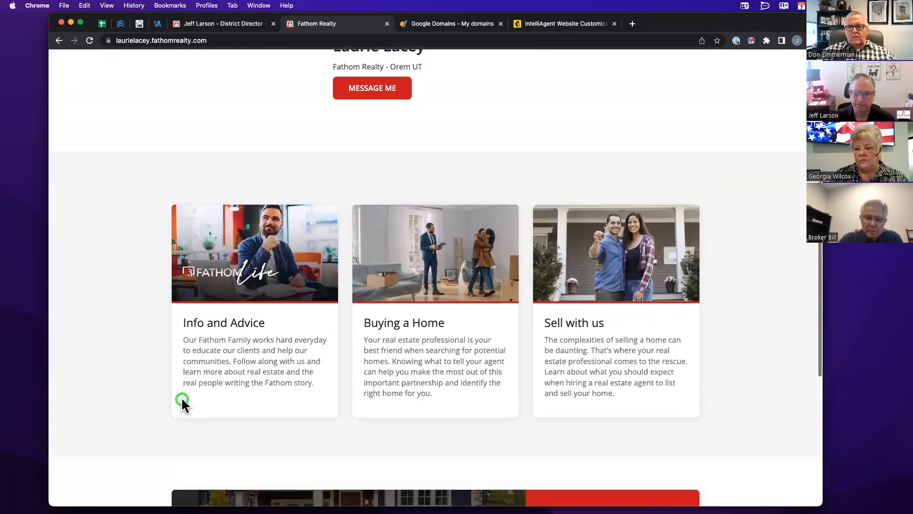
scroll(181, 396, up, 2)
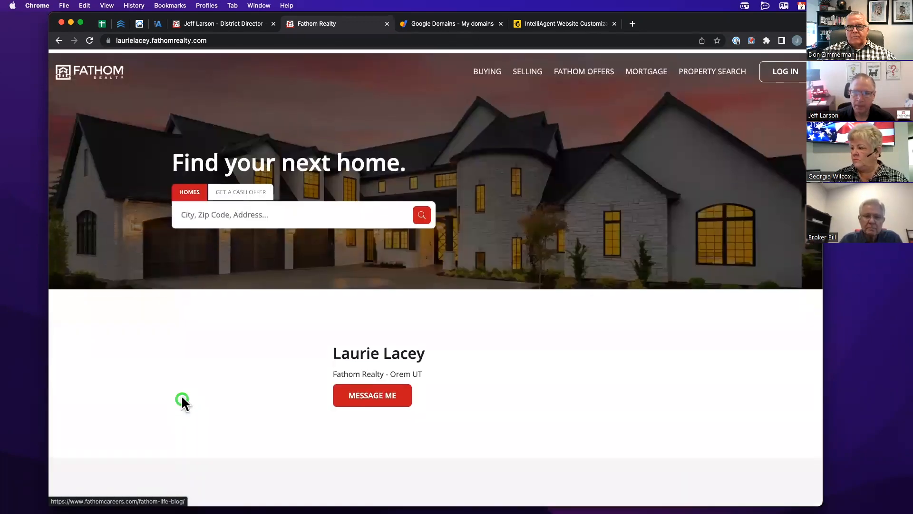
click(231, 25)
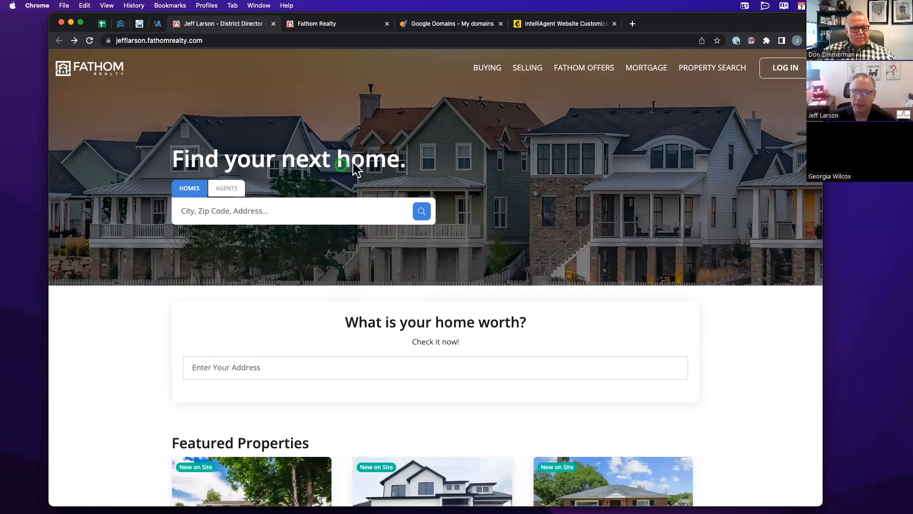
- Scroll the agent's homepage down past Featured Properties toward the 84003, Orem and South Jordan community cards
scroll(482, 149, down, 1)
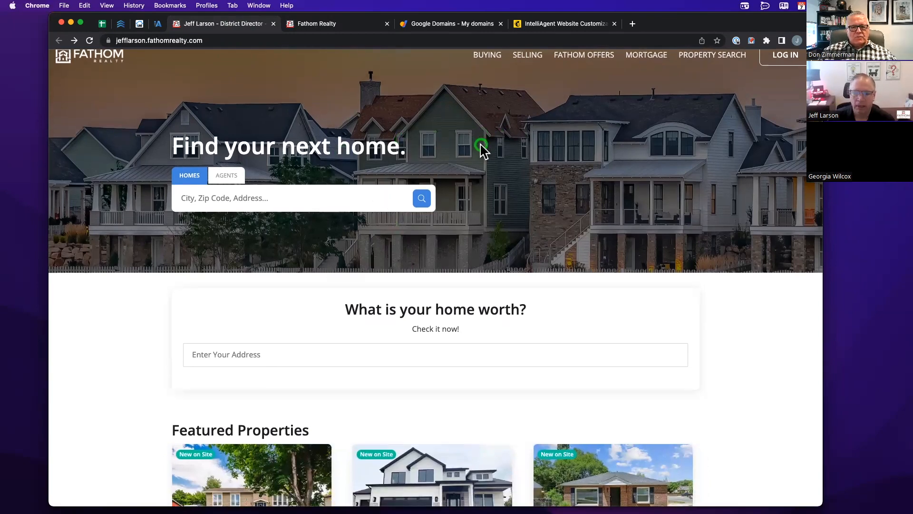
scroll(481, 147, down, 5)
scroll(388, 143, up, 2)
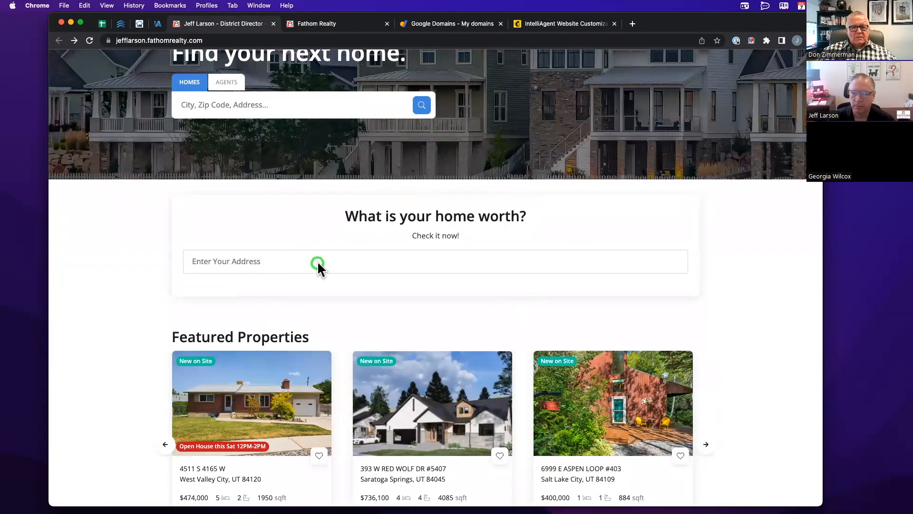
scroll(318, 262, down, 5)
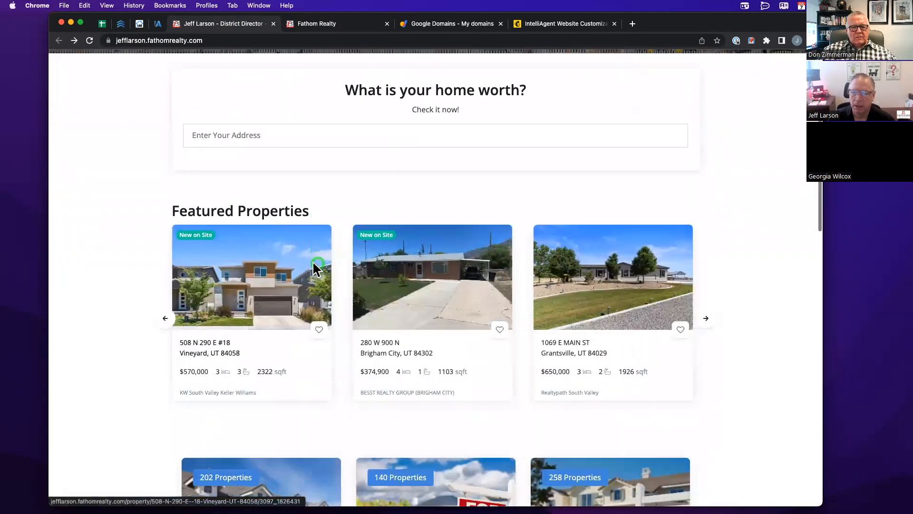
scroll(318, 260, down, 1)
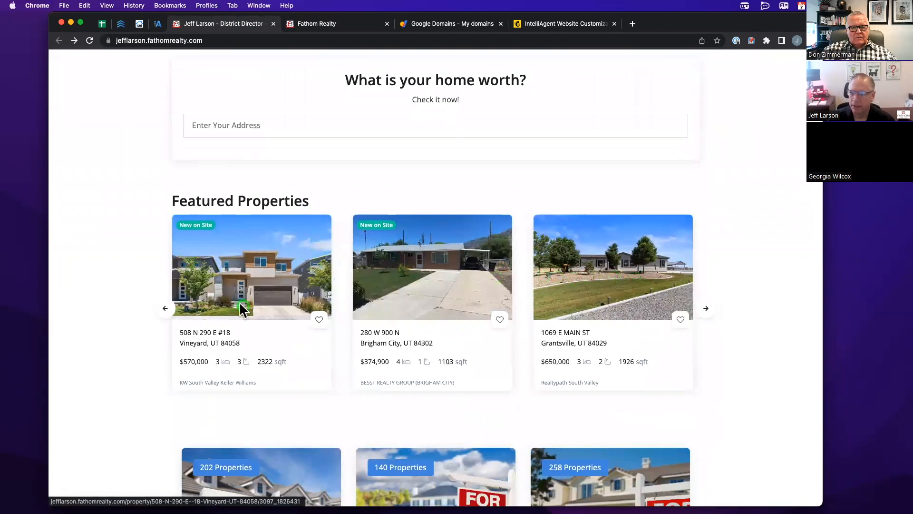
scroll(85, 268, down, 7)
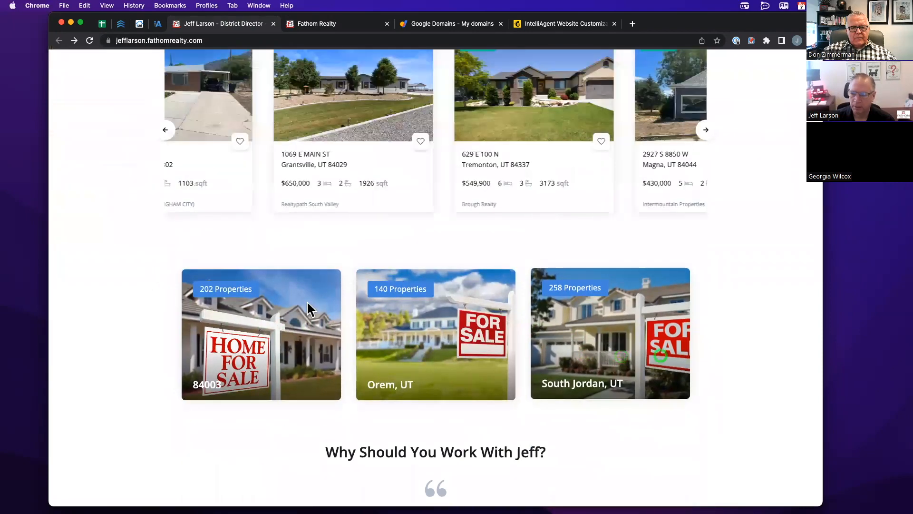
scroll(190, 297, down, 10)
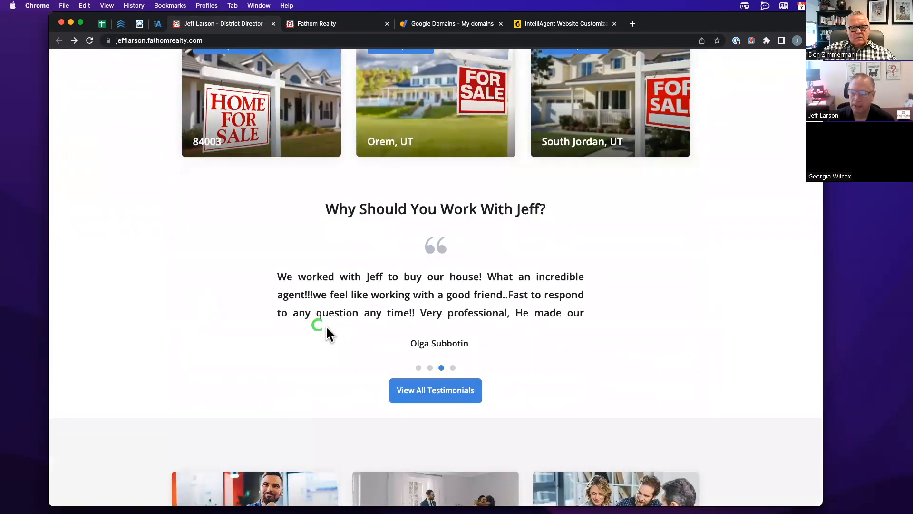
scroll(110, 306, down, 12)
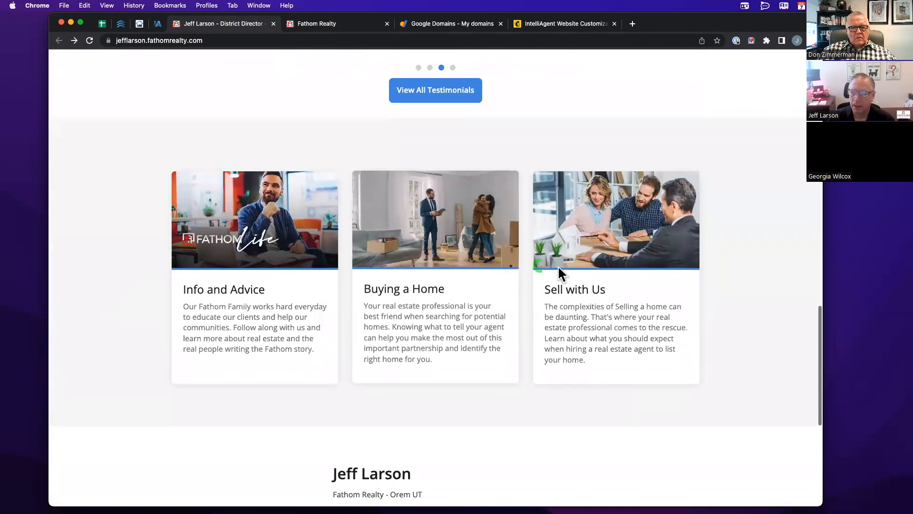
- Scroll on to the footer, back up, and return to the IntelliAgent CRM
scroll(567, 291, down, 2)
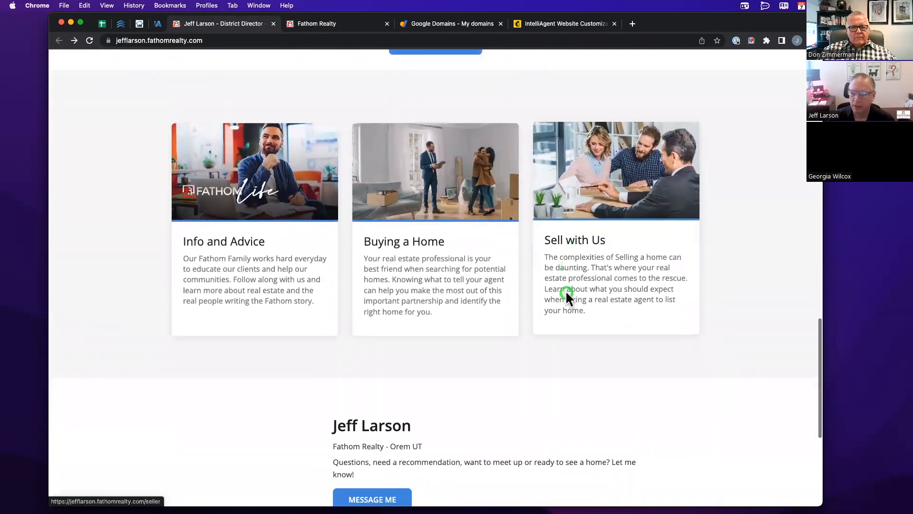
scroll(566, 290, down, 5)
scroll(335, 366, down, 2)
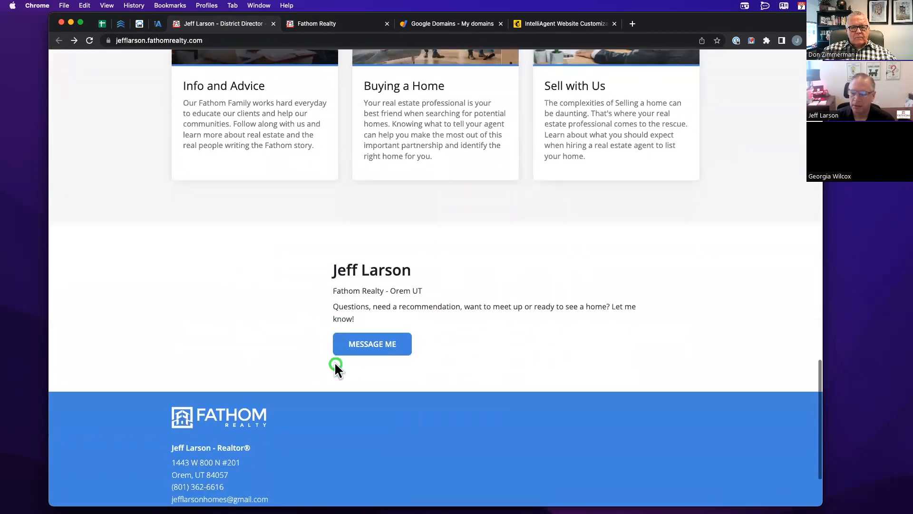
scroll(367, 368, down, 4)
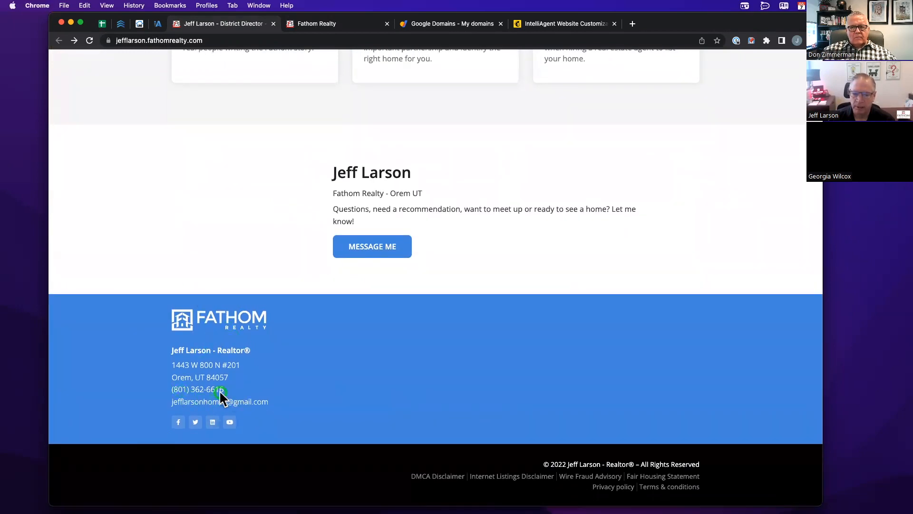
scroll(220, 394, up, 12)
scroll(220, 396, up, 10)
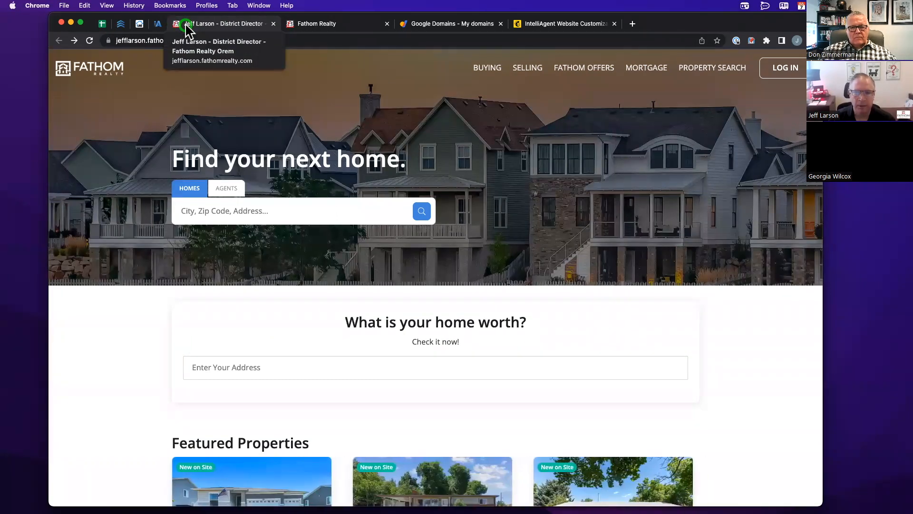
click(156, 26)
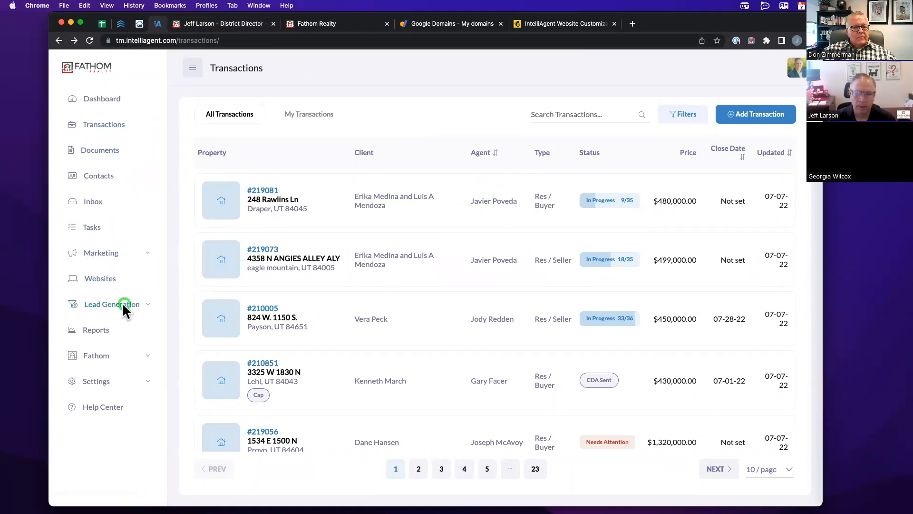
- Open the Websites list and then the agent site's Pages list
click(94, 280)
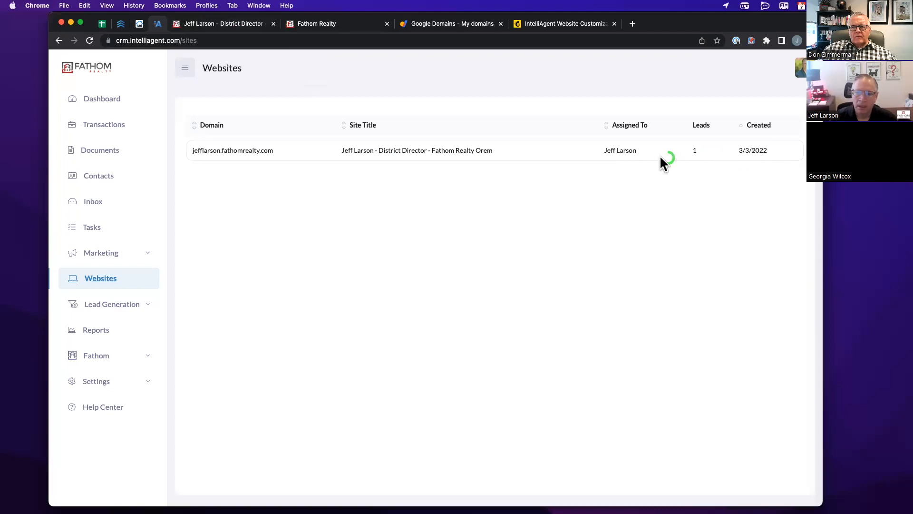
click(351, 145)
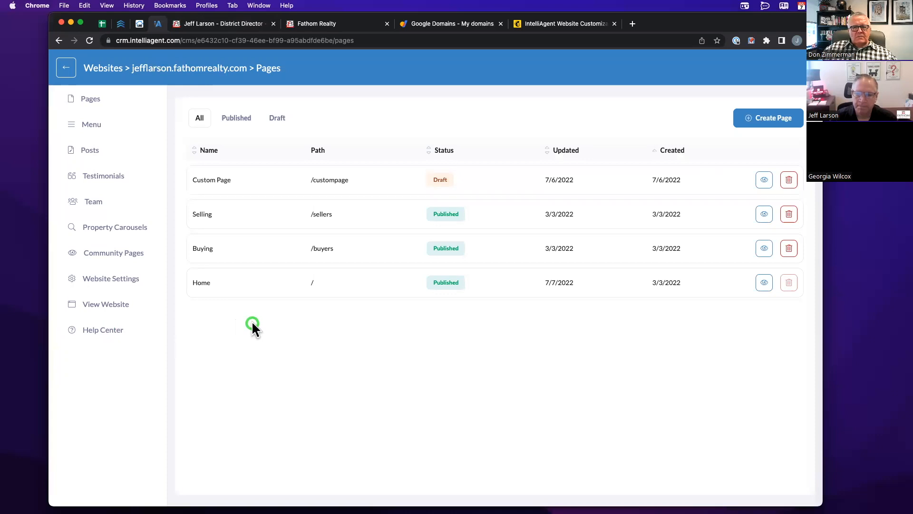
- Reopen the site's Pages list (Custom Page draft, Selling, Buying, Home), then go to Website Settings
click(67, 66)
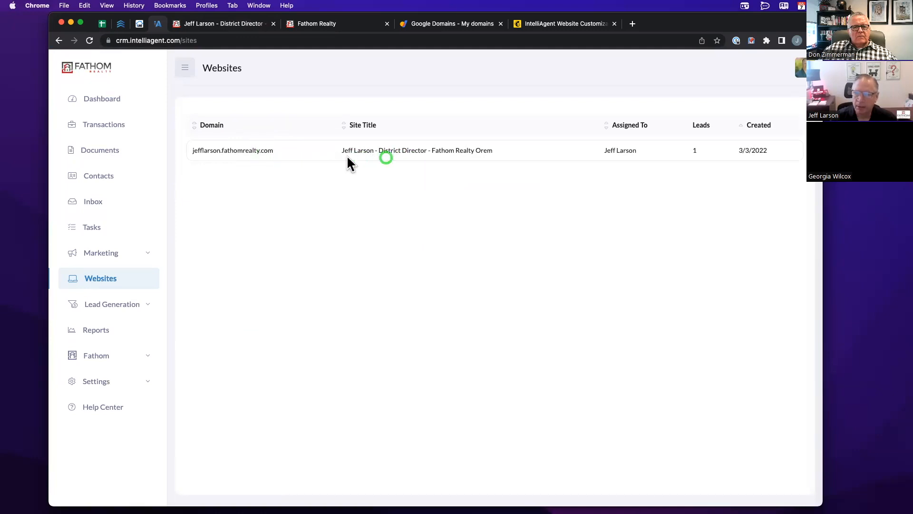
click(208, 148)
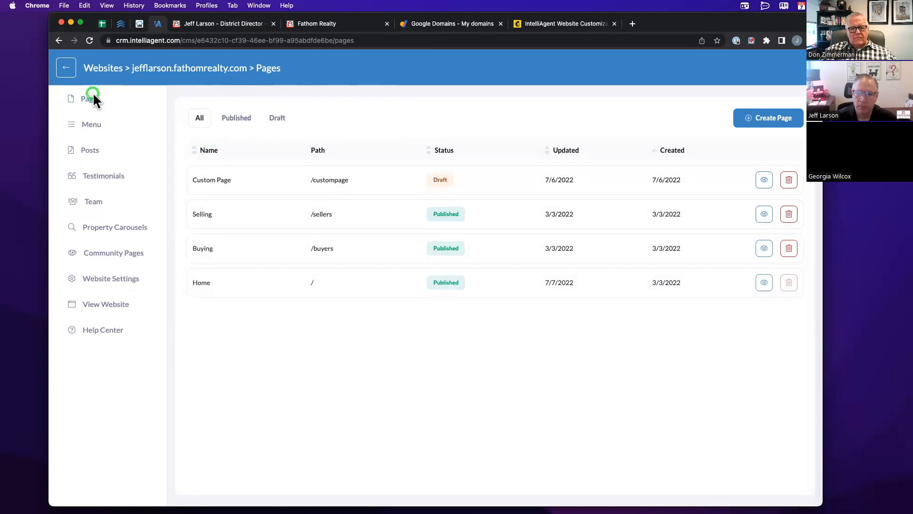
click(66, 69)
click(260, 148)
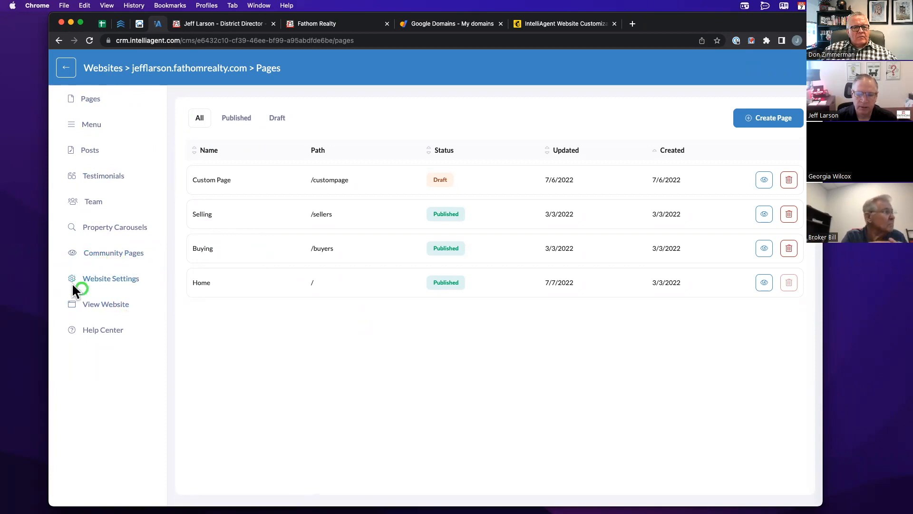
click(106, 280)
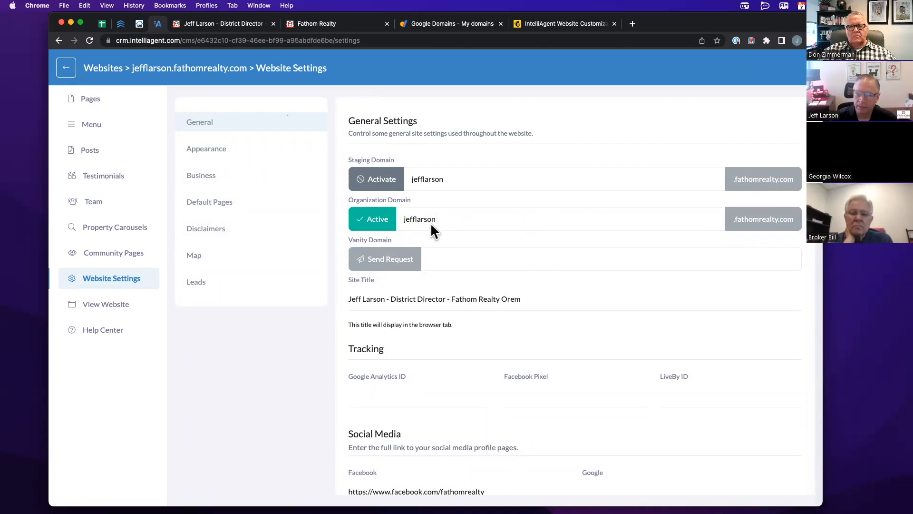
- Check the agent's live homepage, then return to the CRM's Website Settings page
click(229, 26)
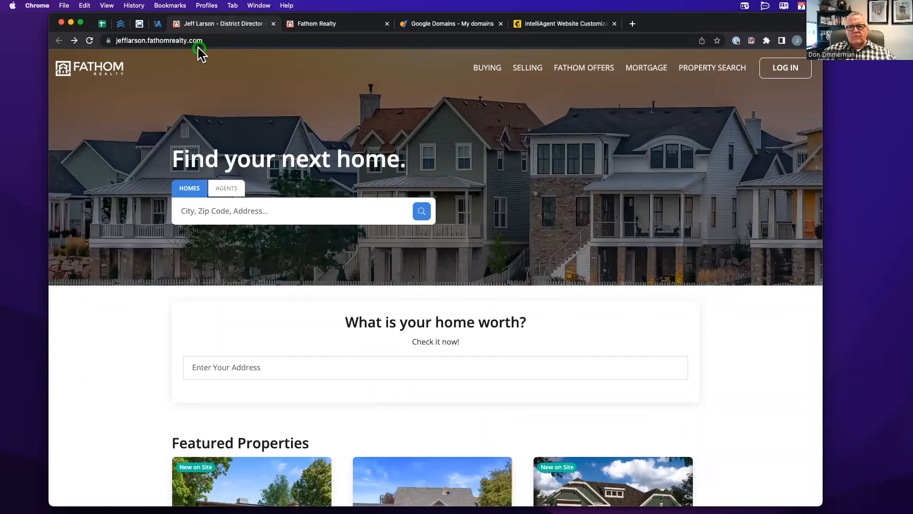
click(158, 24)
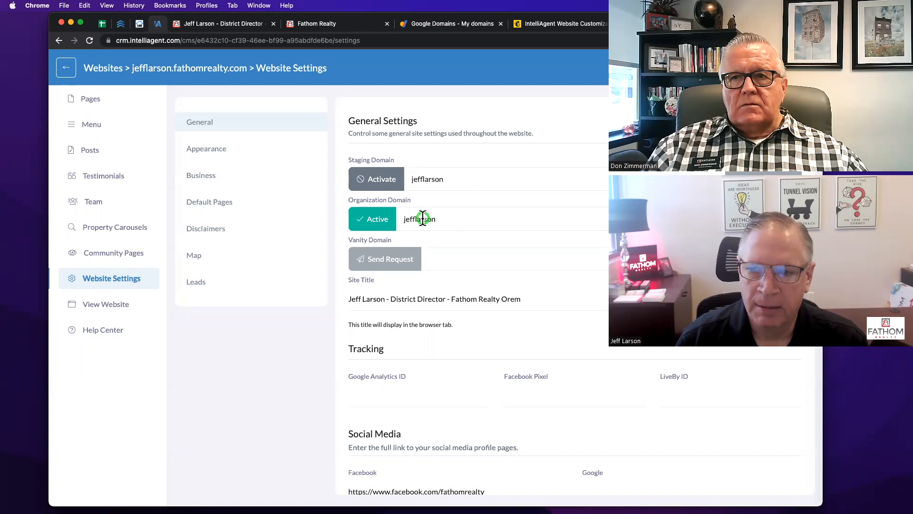
drag(438, 225, 399, 220)
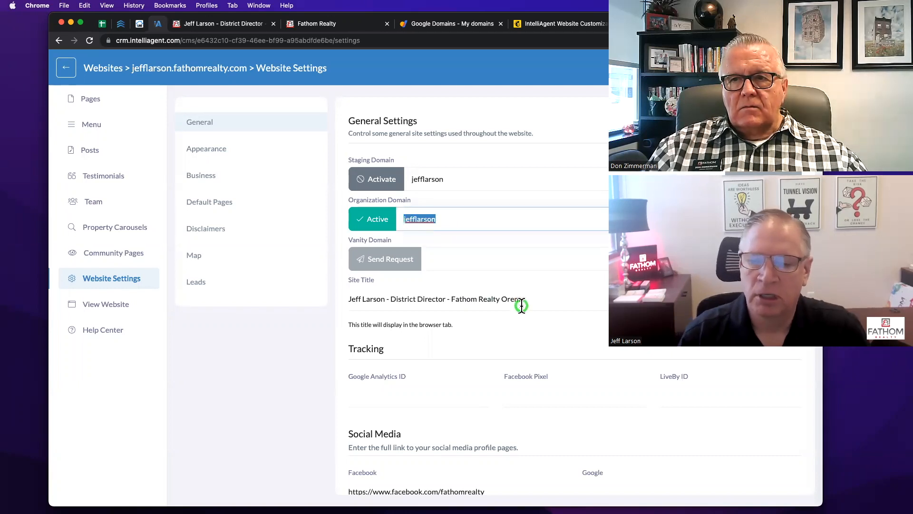
text(utah)
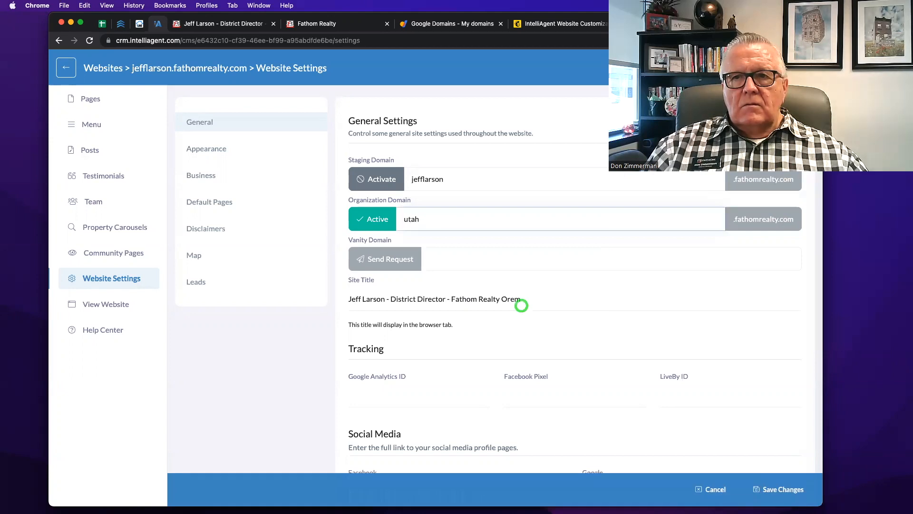
text(counthome)
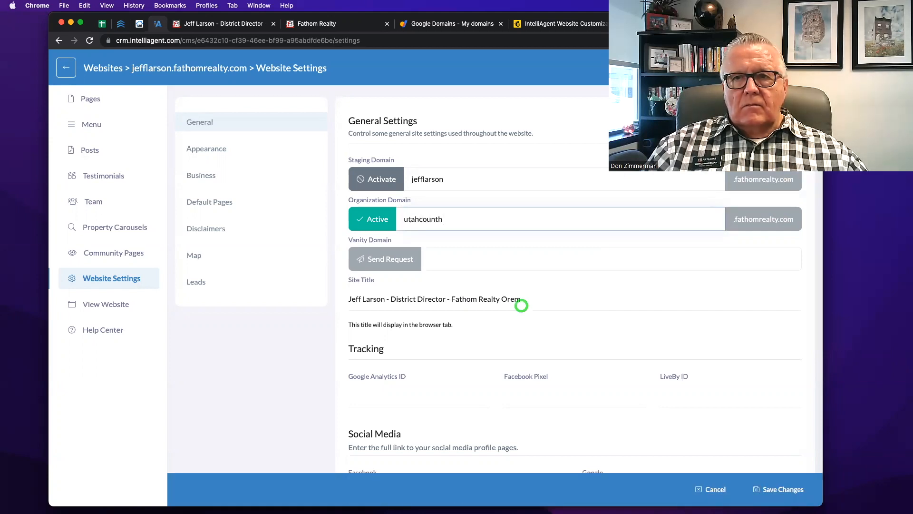
key(BackSpace)
key(BackSpace)
key(BackSpace)
text(hoomes)
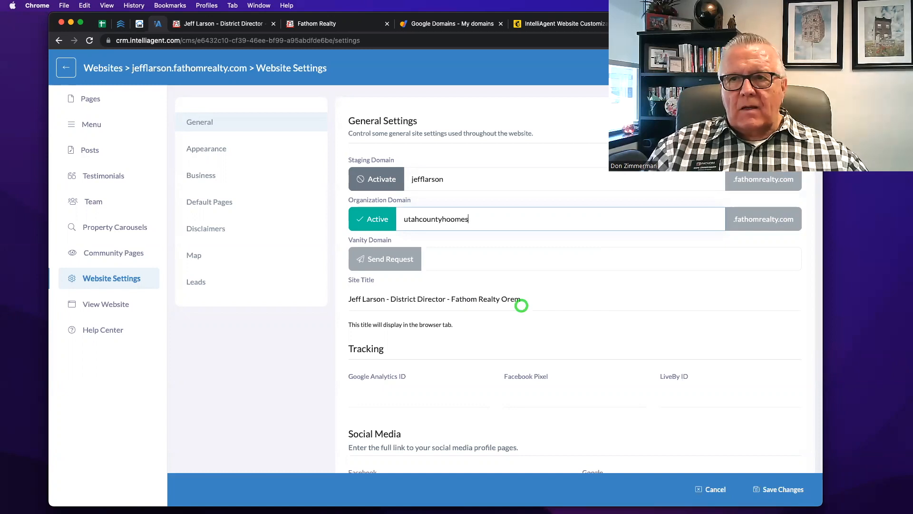
key(BackSpace)
key(BackSpace)
key(BackSpace)
key(BackSpace)
text(me)
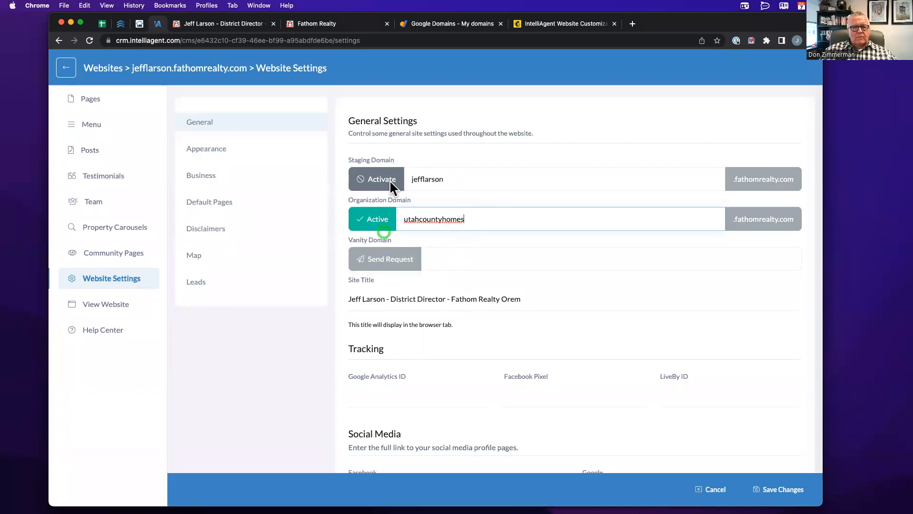
click(403, 222)
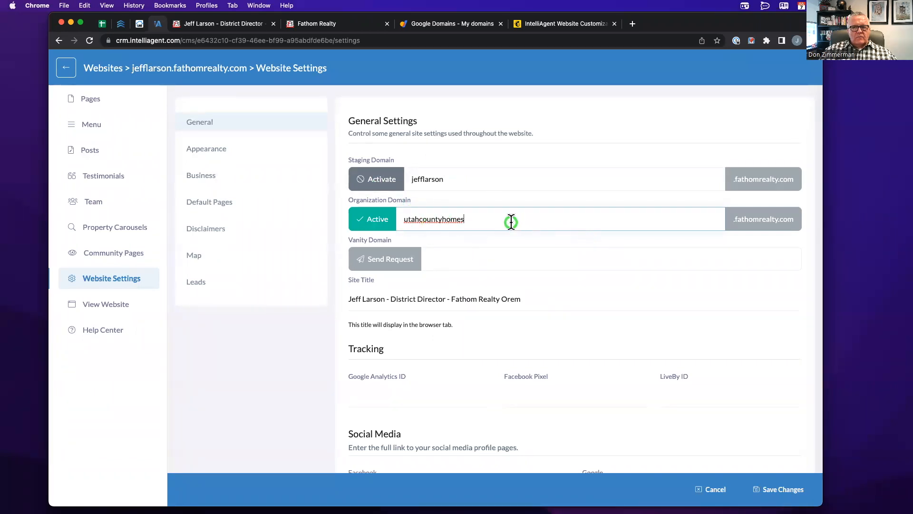
double_click(511, 222)
text(jeffl)
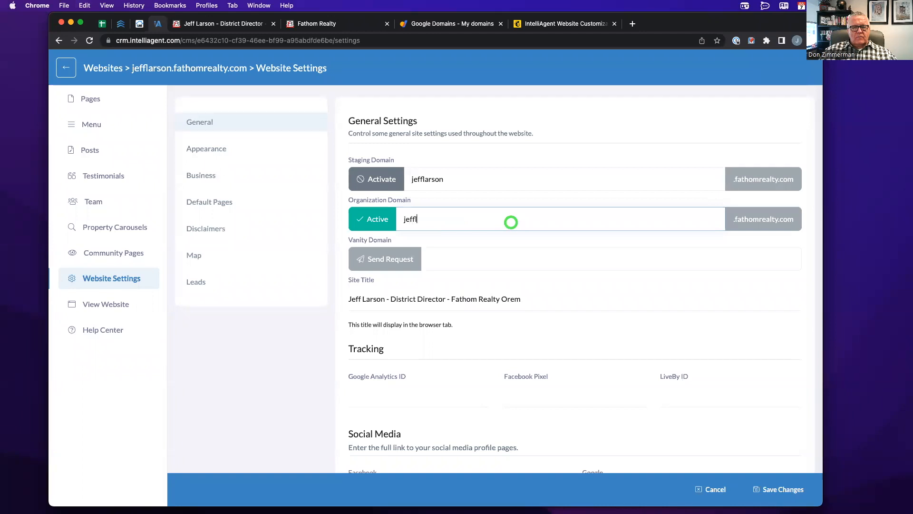
text(arson)
click(485, 249)
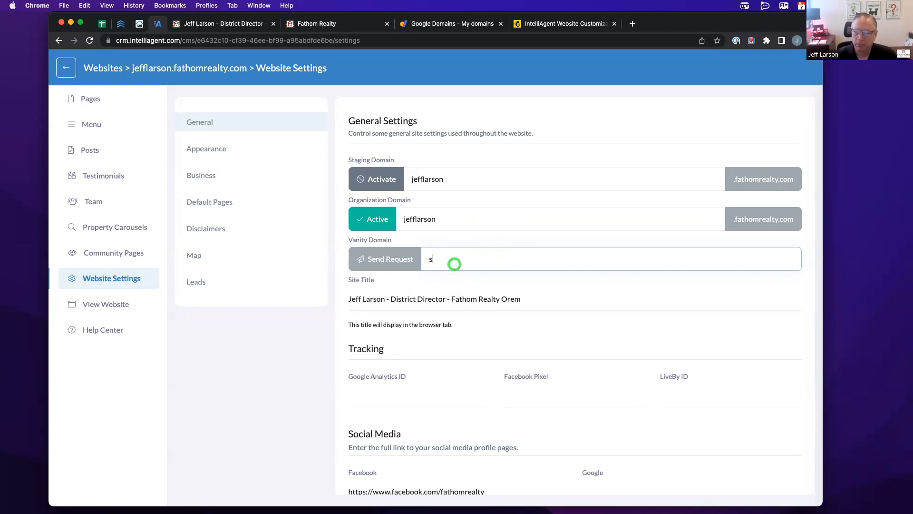
- Enter sellbuyutah.com as the vanity domain
text(sellbuyutah.com)
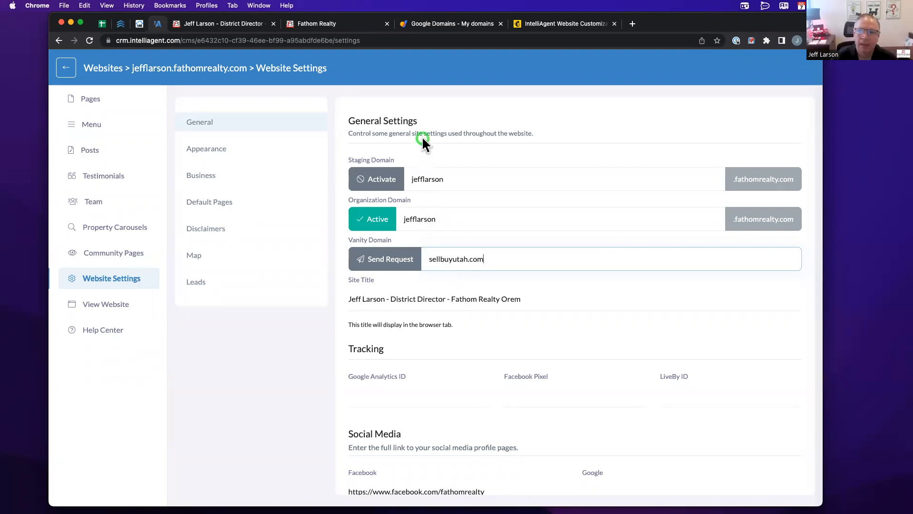
- Confirm in Google Domains that sellbuyutah.com forwards to jefflarson.fathomrealty.com, then return to the CRM
click(431, 26)
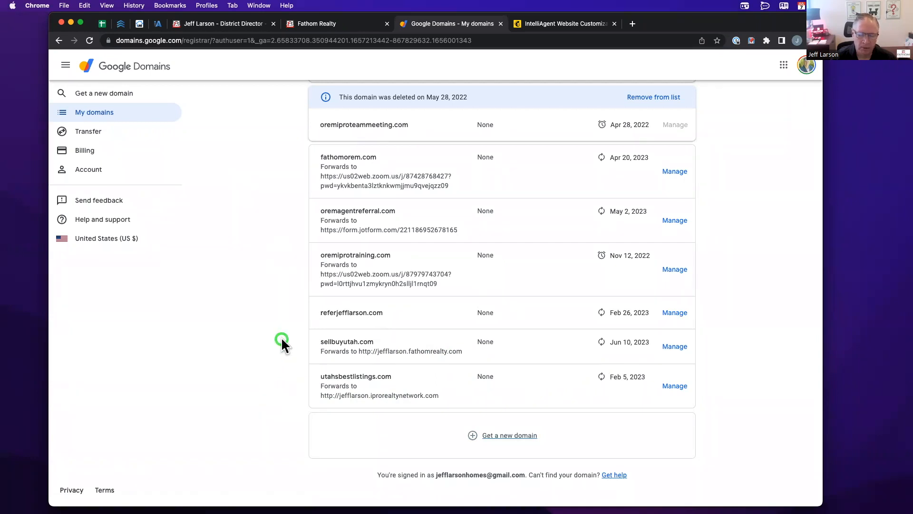
click(319, 24)
click(203, 23)
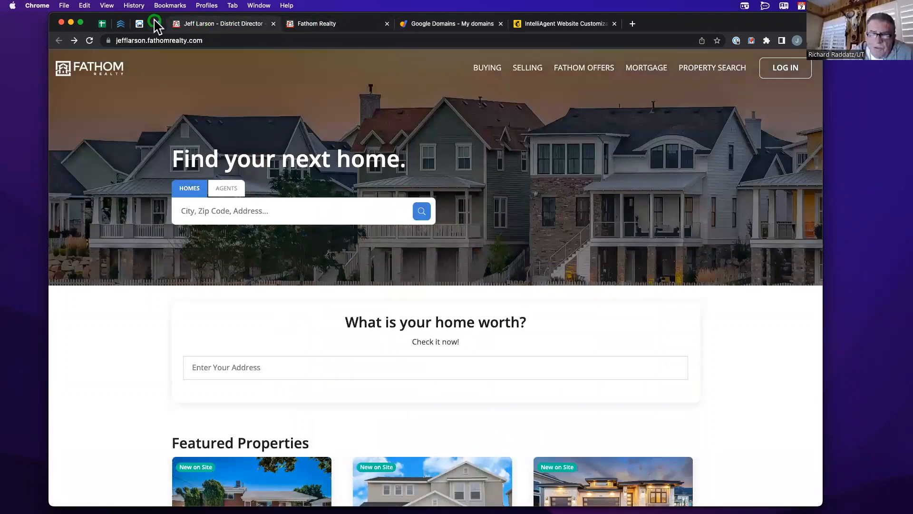
click(157, 23)
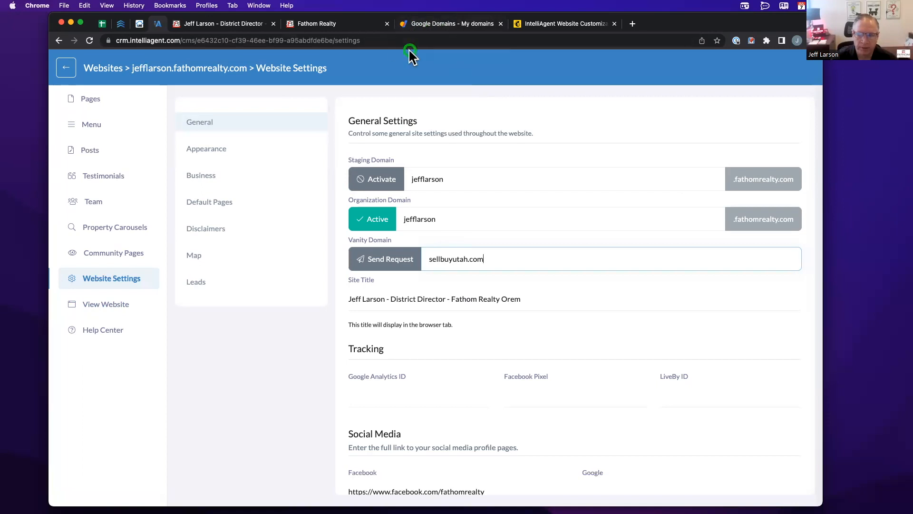
- Recheck the Google Domains list and the other Fathom site, then return to Website Settings
click(429, 25)
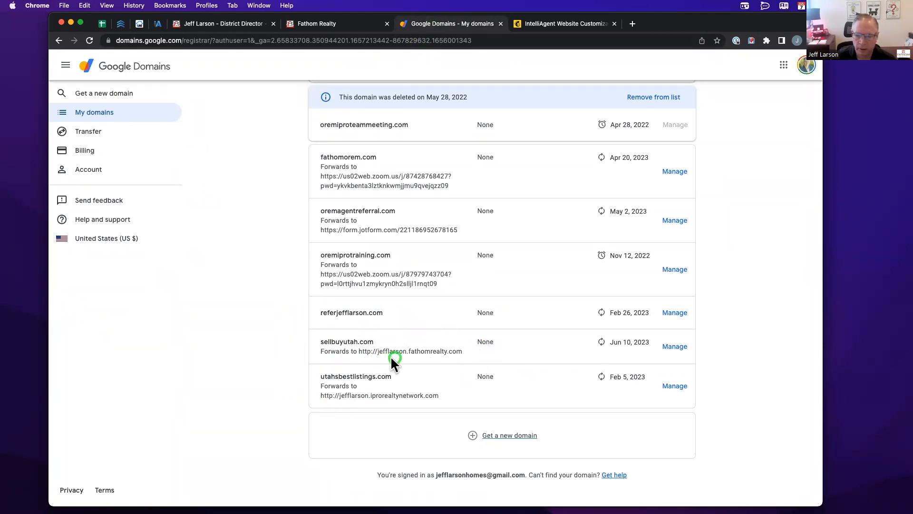
click(312, 23)
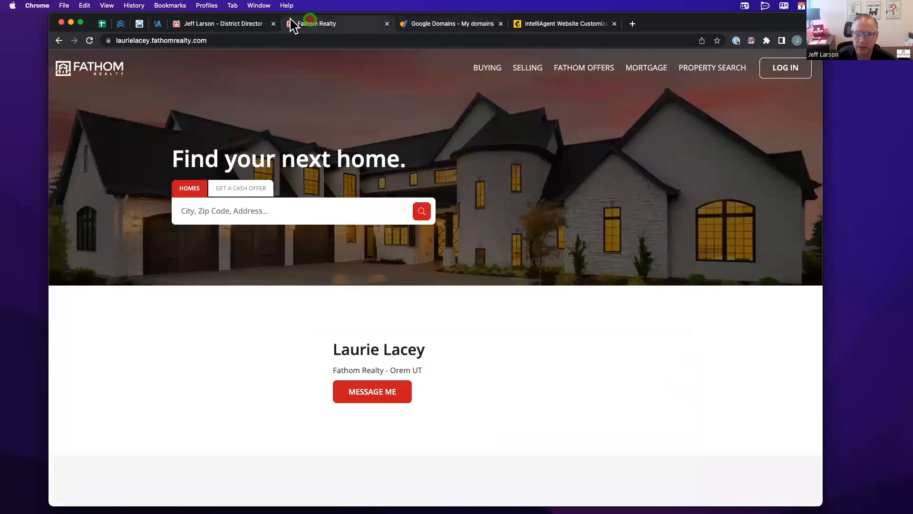
click(158, 24)
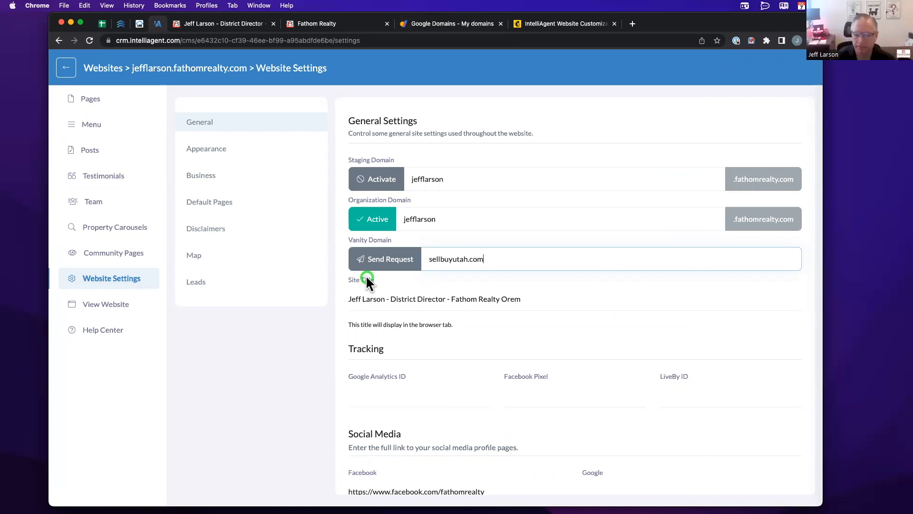
scroll(366, 275, down, 1)
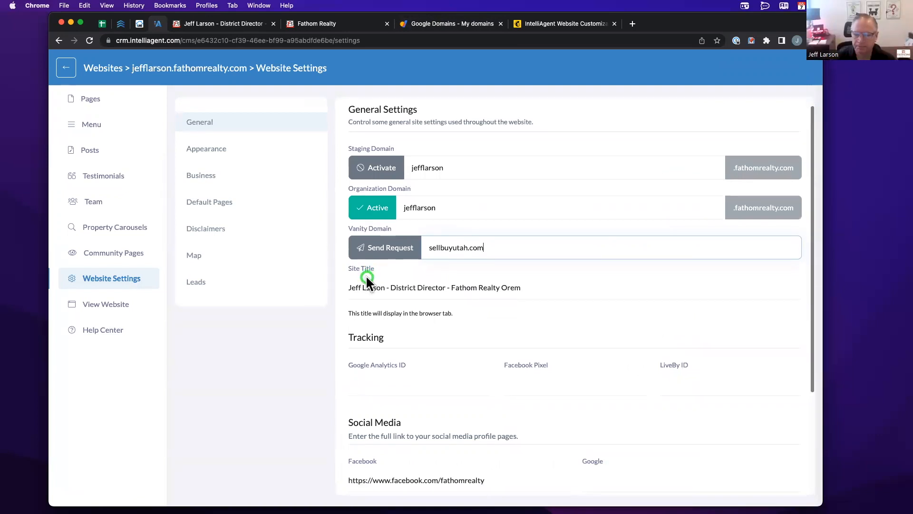
scroll(375, 269, down, 3)
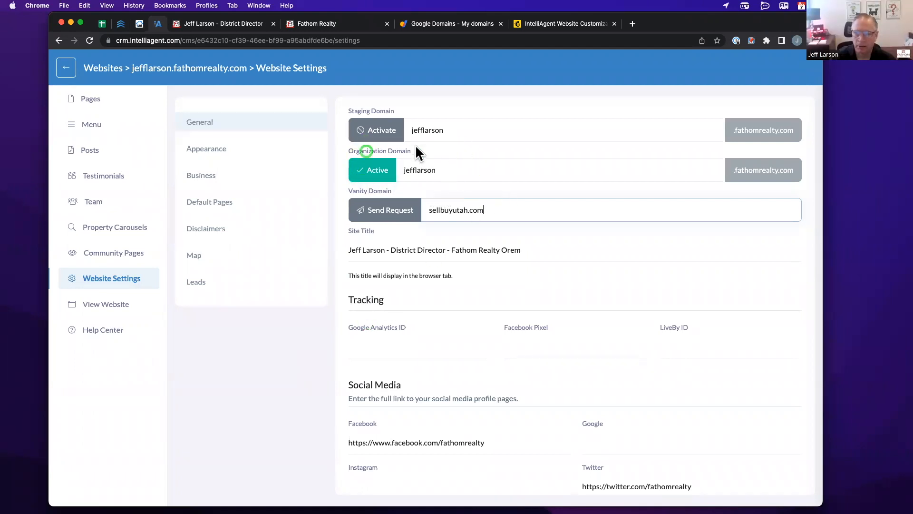
- Go back to the Websites list, reopen the site's pages, and open its General settings
click(68, 71)
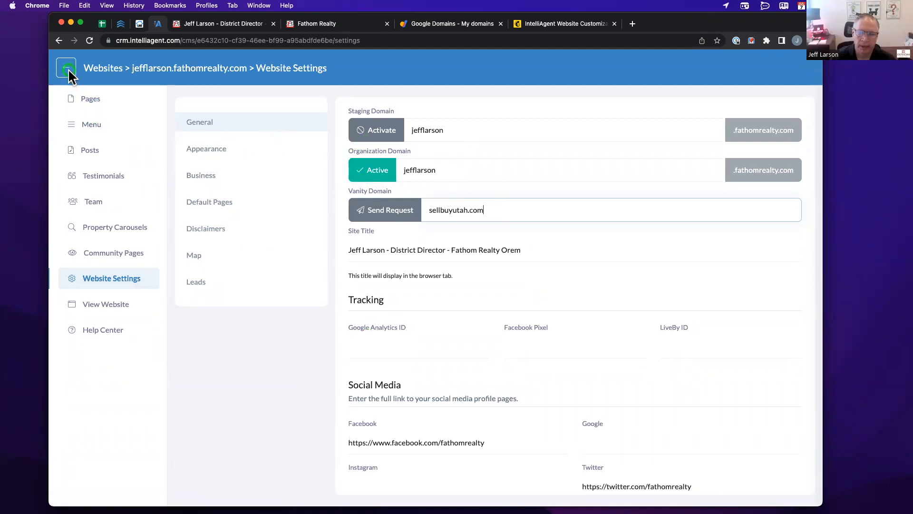
click(162, 173)
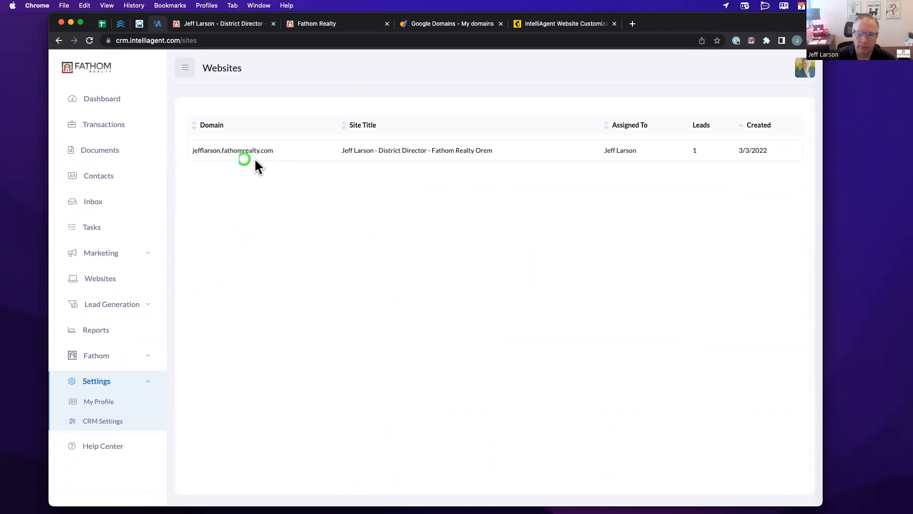
click(213, 150)
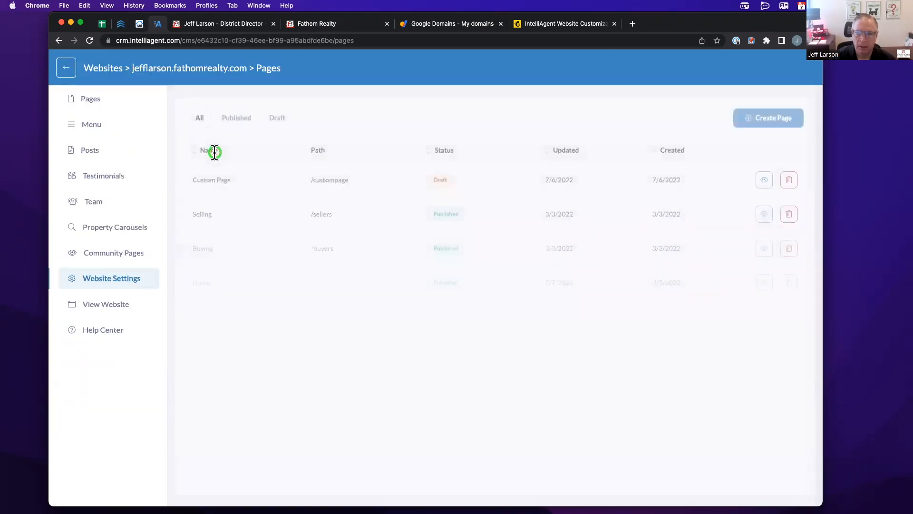
click(105, 278)
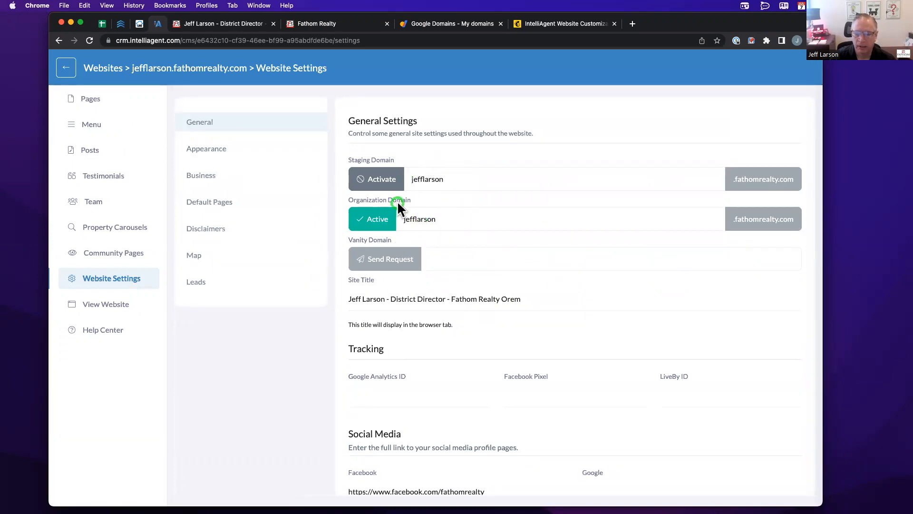
scroll(398, 201, down, 1)
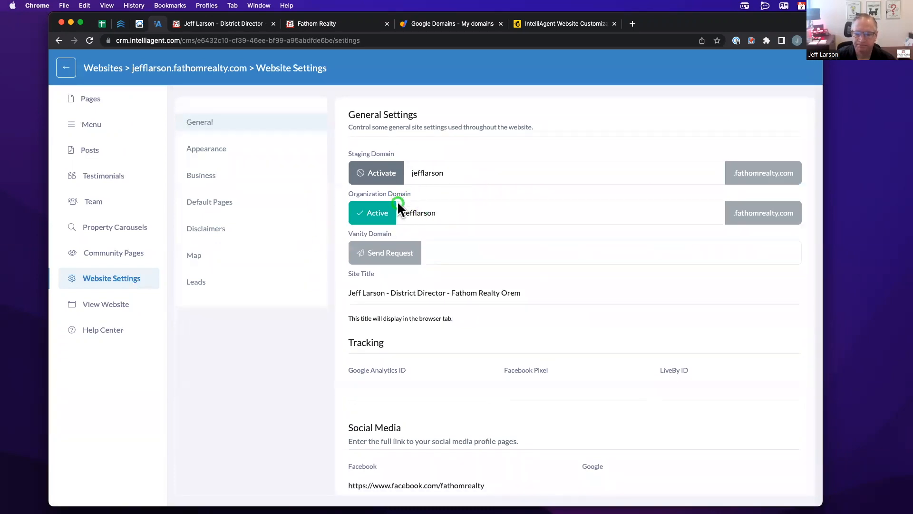
scroll(398, 201, down, 5)
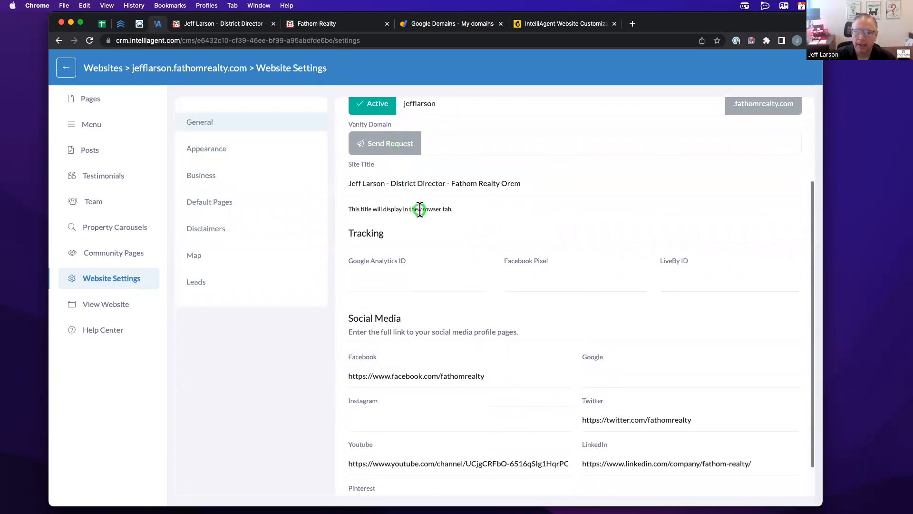
scroll(420, 209, down, 1)
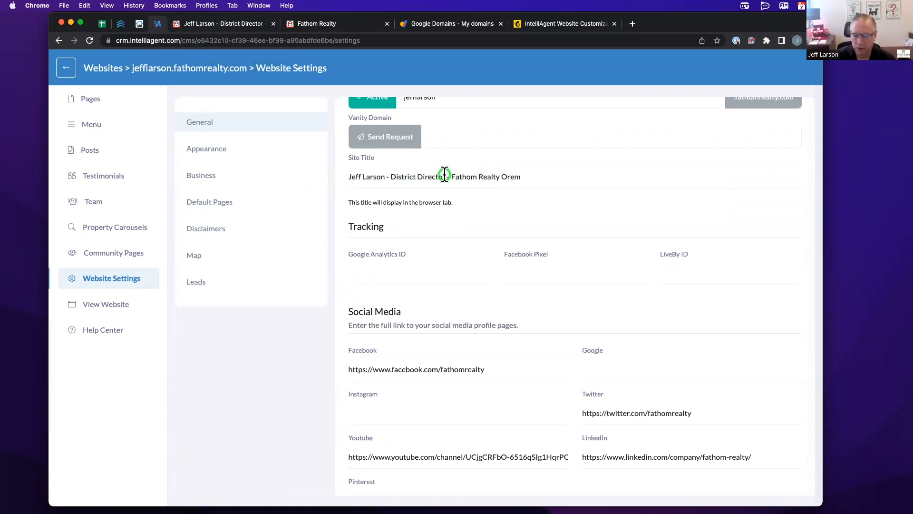
scroll(386, 206, down, 2)
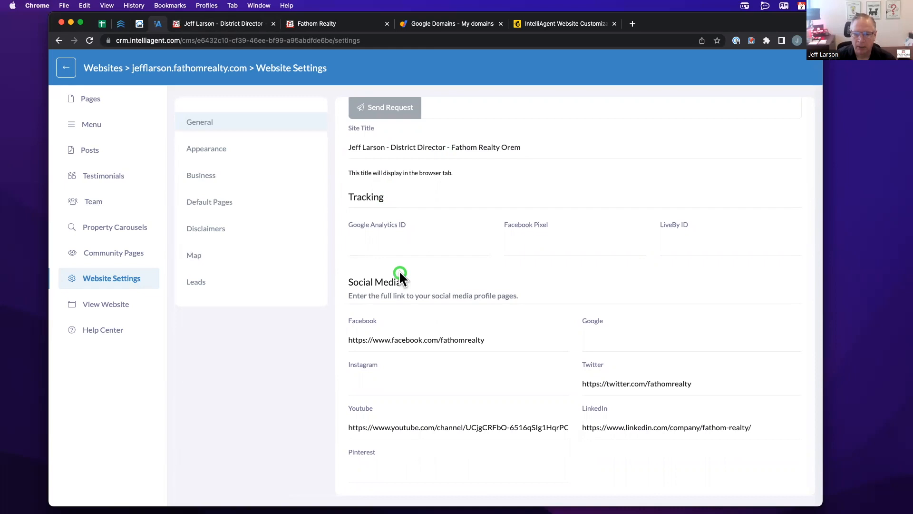
scroll(399, 271, down, 1)
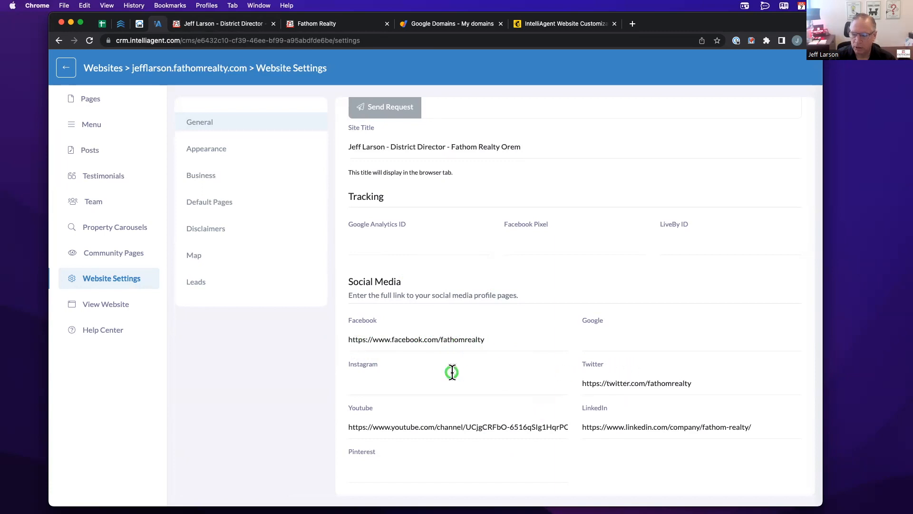
click(386, 387)
text(@je)
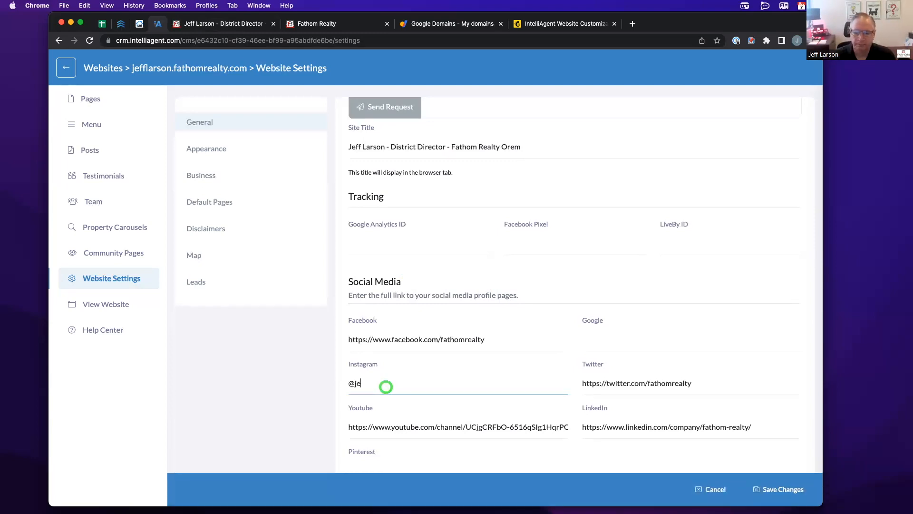
text(ff.the.realt)
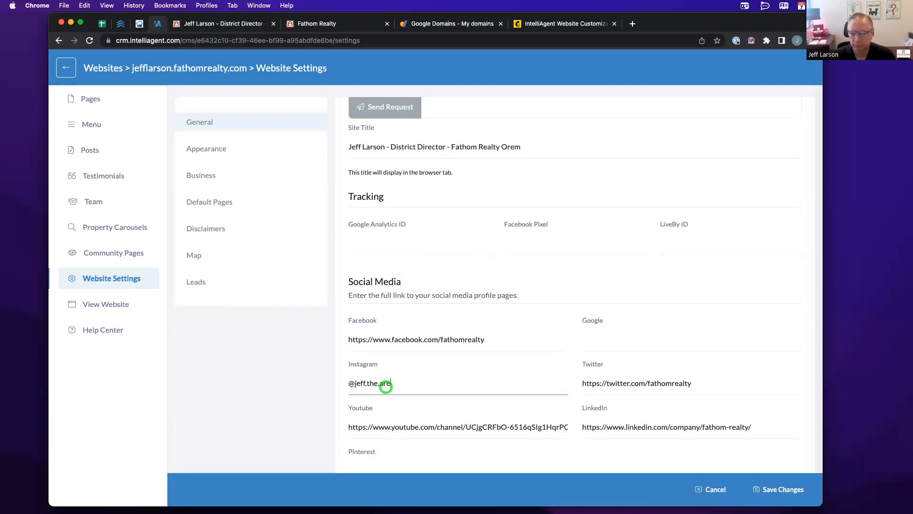
text(or)
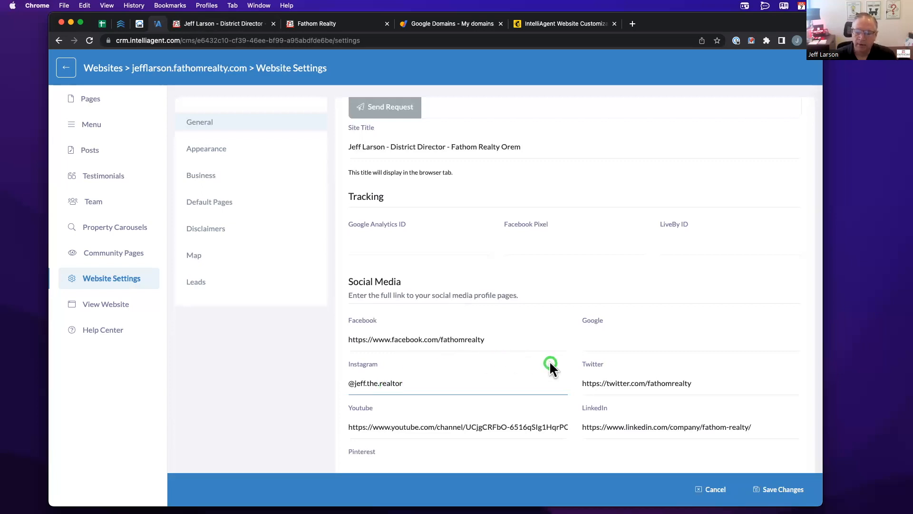
key(super+a)
key(BackSpace)
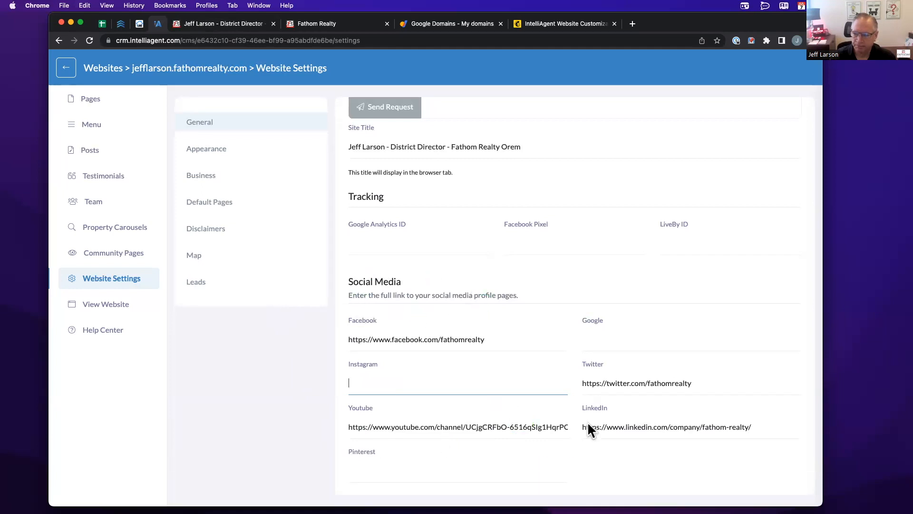
click(200, 23)
- Open the website's Appearance settings, showing theme color 4A90E2 and the dark and light logos
scroll(226, 248, down, 10)
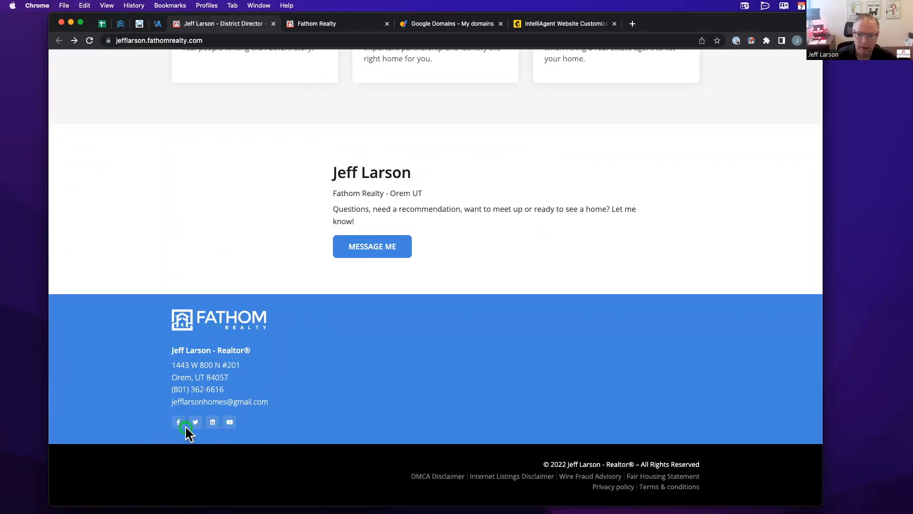
scroll(184, 428, up, 6)
scroll(185, 425, up, 15)
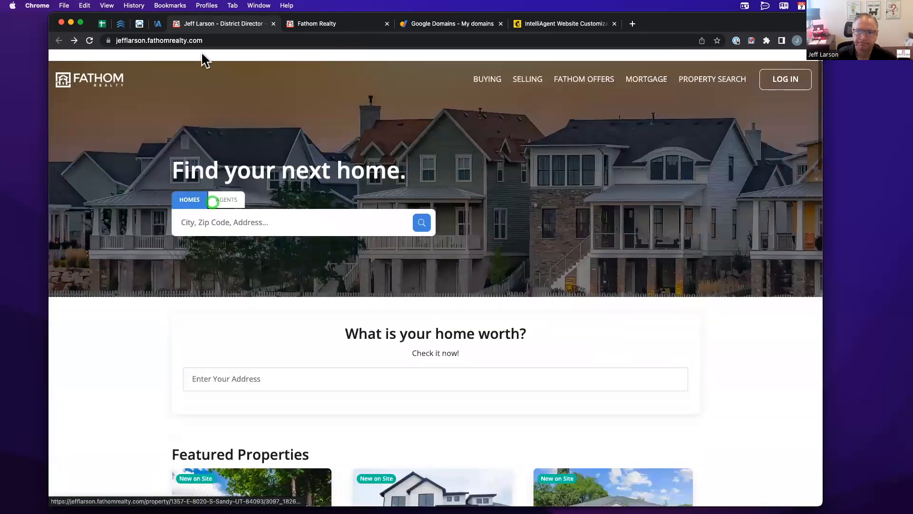
click(158, 23)
click(233, 106)
click(196, 145)
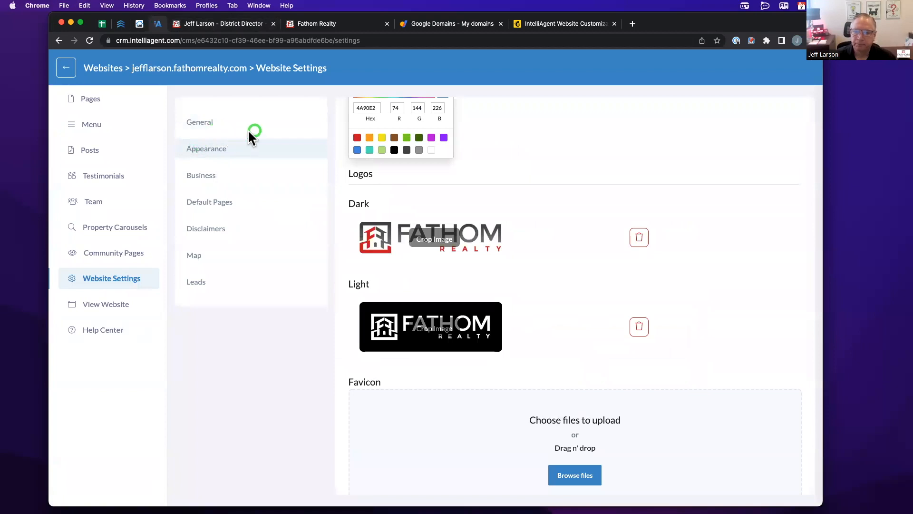
scroll(524, 195, up, 4)
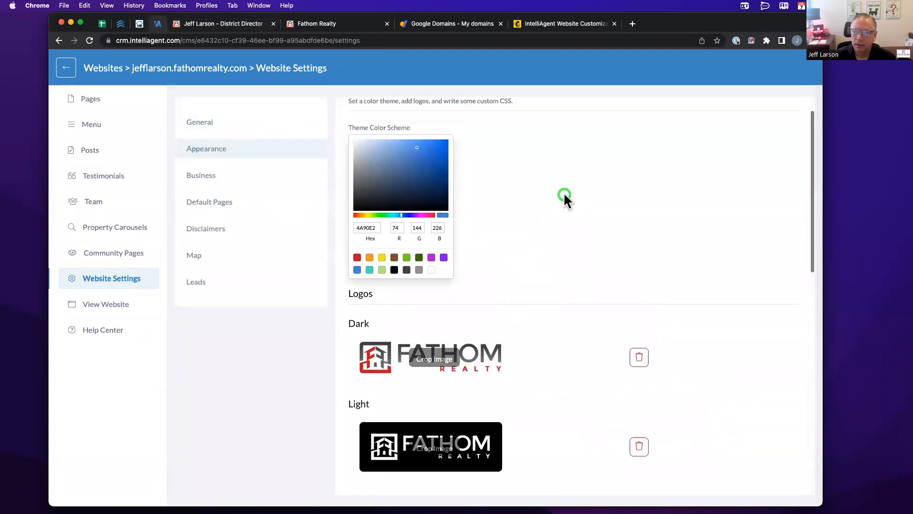
- Compare another agent's Fathom site and the agent's own live site against the Appearance settings
click(328, 23)
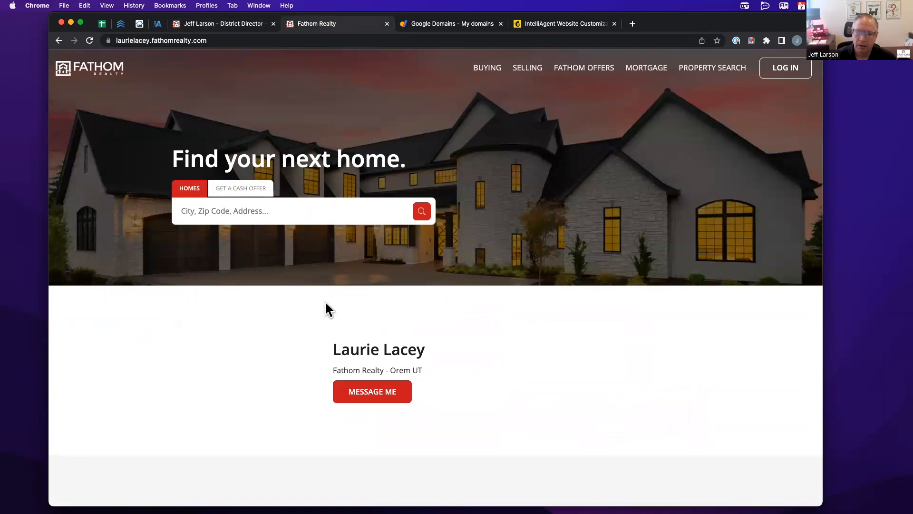
scroll(376, 390, down, 10)
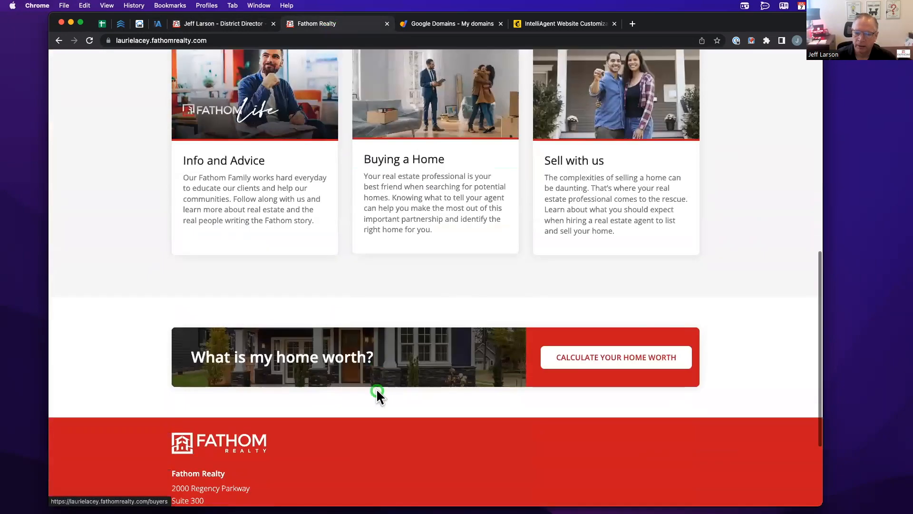
scroll(376, 388, down, 3)
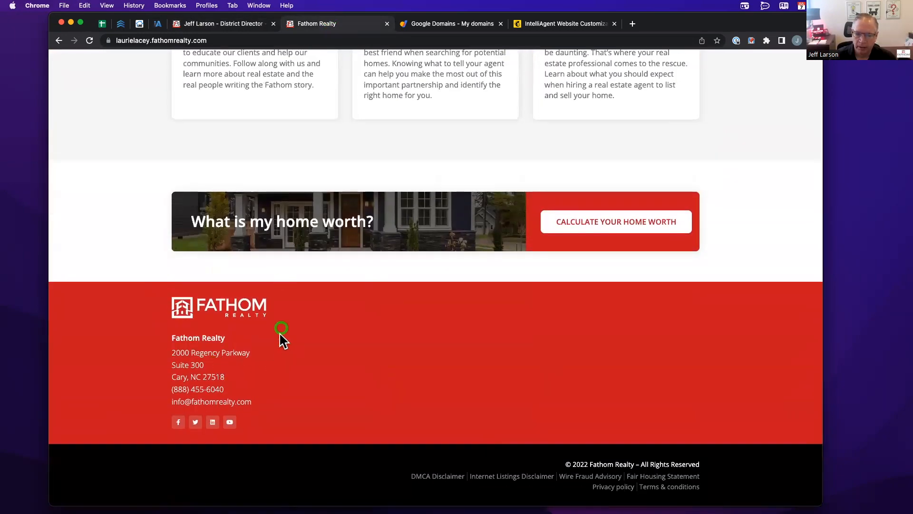
scroll(280, 333, up, 15)
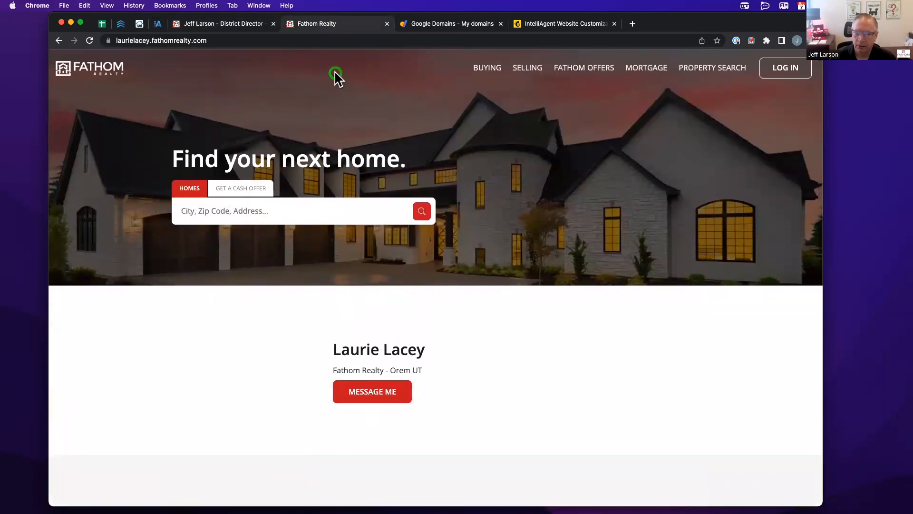
click(230, 24)
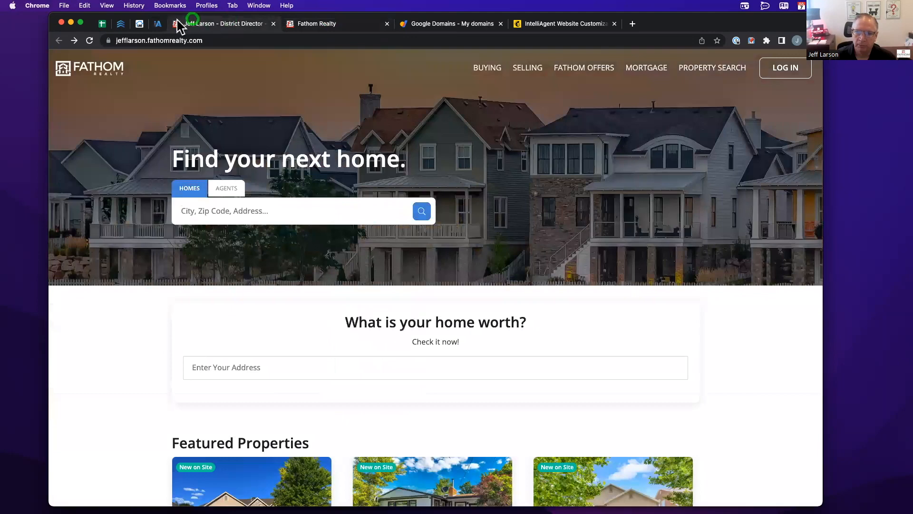
click(158, 23)
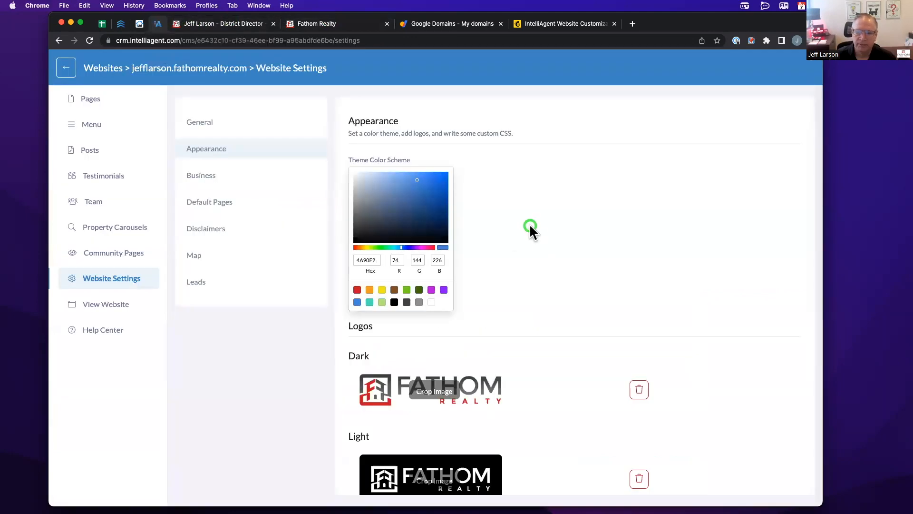
click(240, 23)
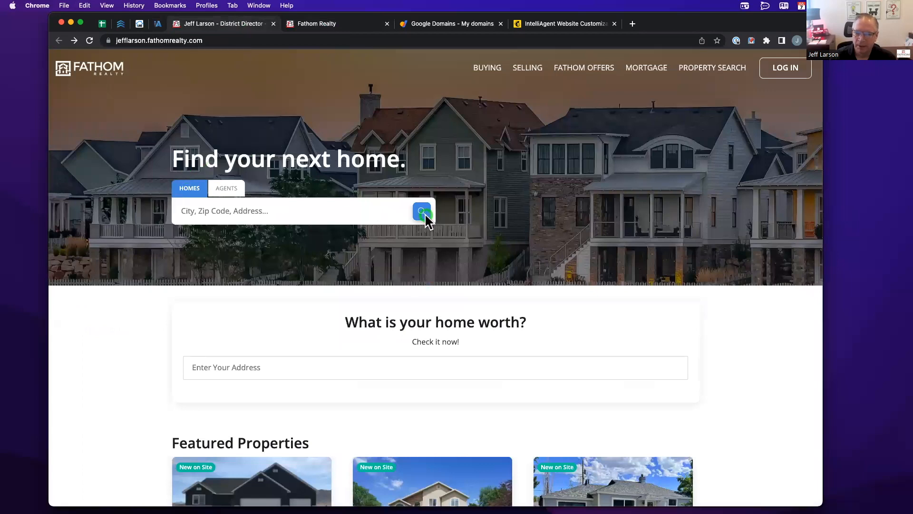
scroll(119, 285, down, 10)
scroll(120, 288, down, 10)
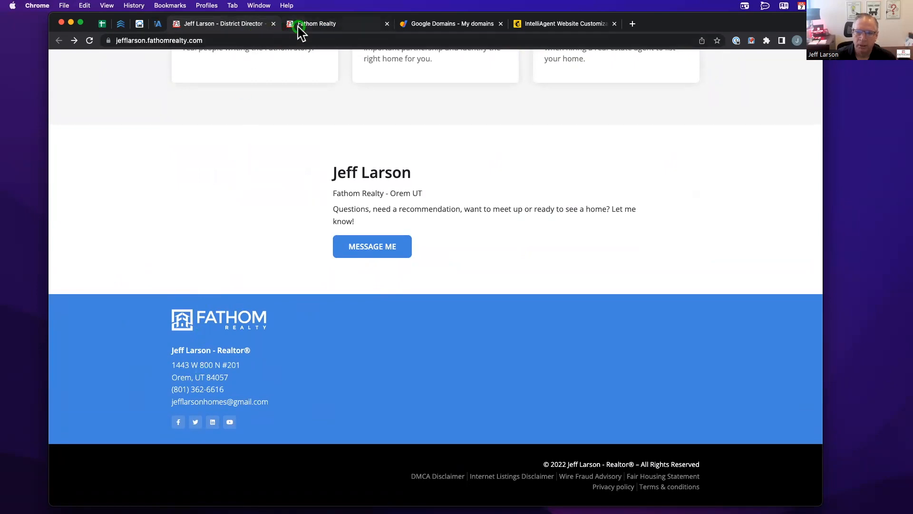
click(158, 23)
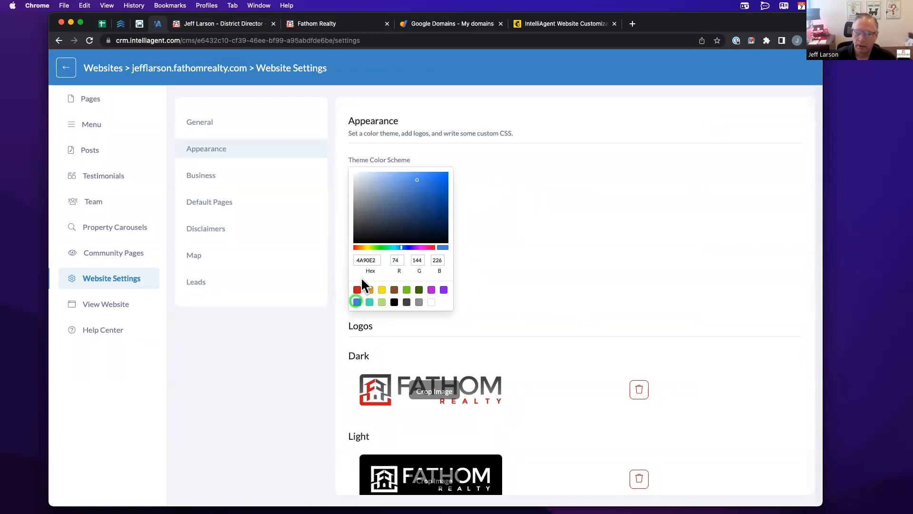
- Scroll down through the Appearance settings past the logos and favicon options
scroll(475, 278, down, 3)
scroll(474, 278, down, 3)
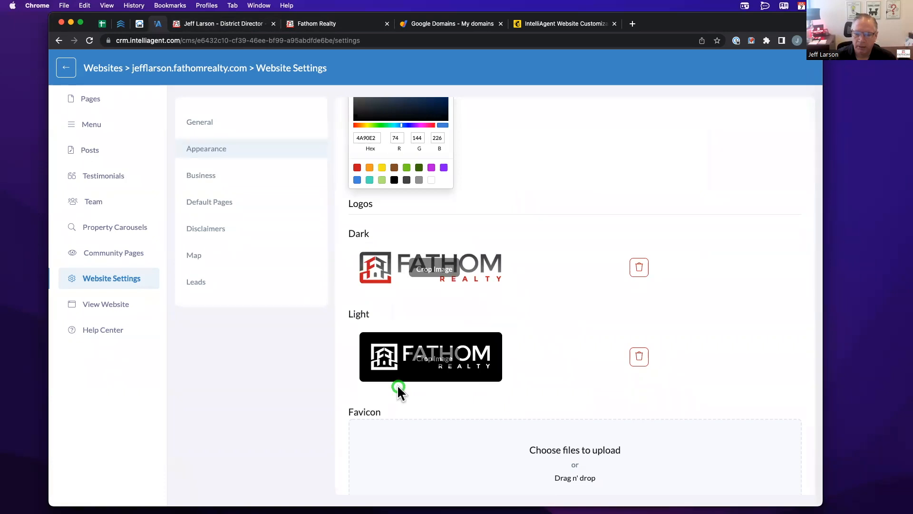
scroll(398, 385, down, 3)
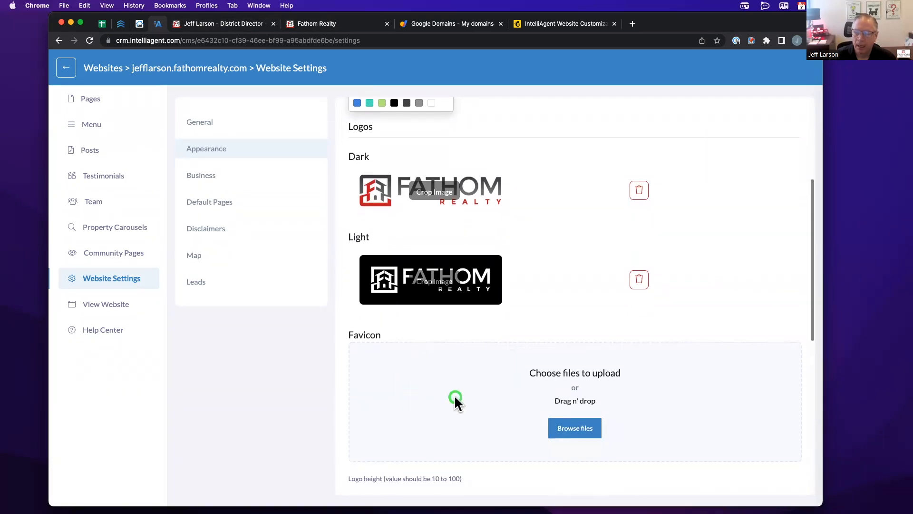
scroll(455, 399, down, 1)
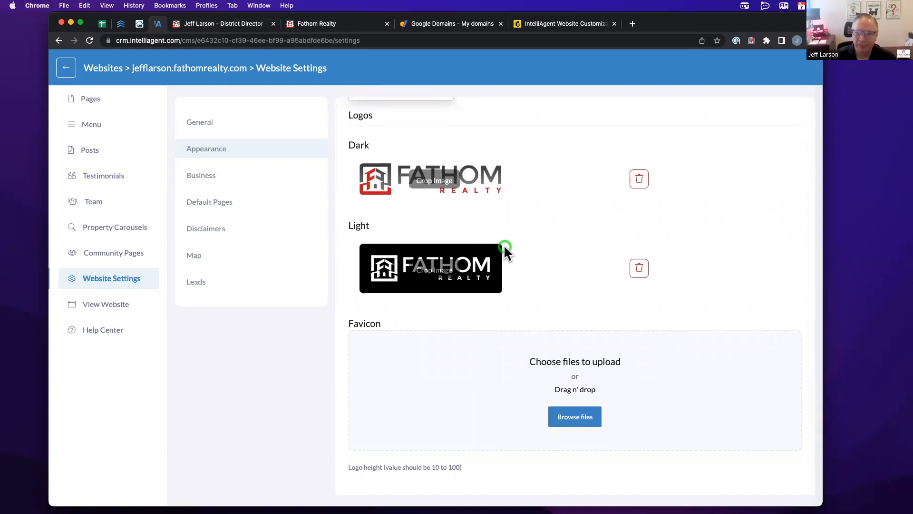
scroll(505, 249, down, 3)
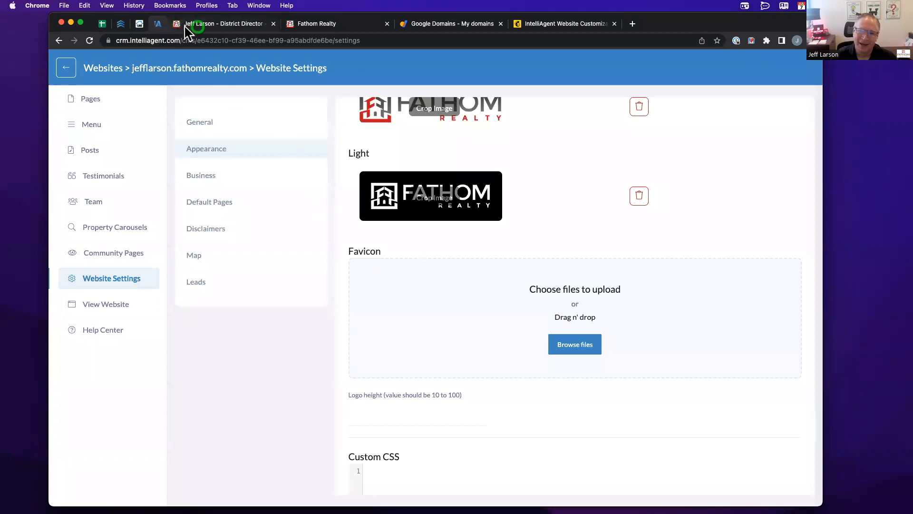
scroll(396, 285, down, 1)
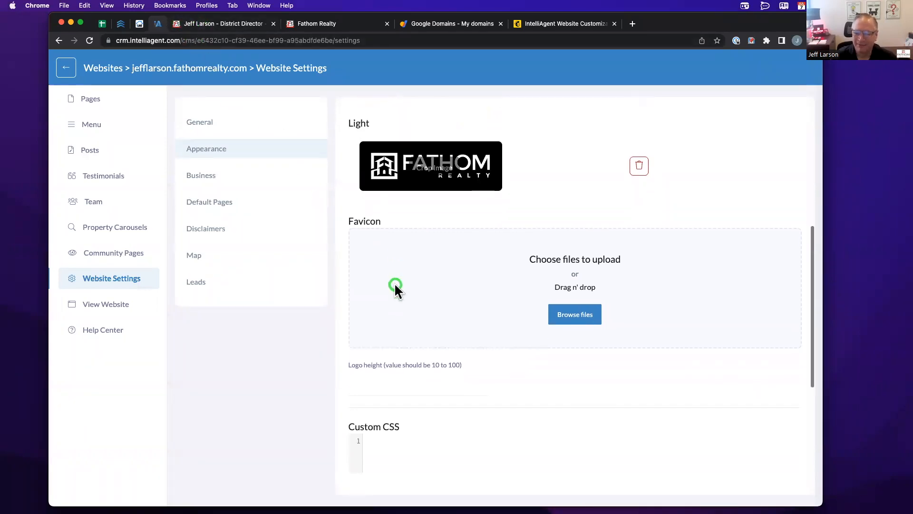
scroll(395, 286, down, 6)
scroll(395, 286, down, 3)
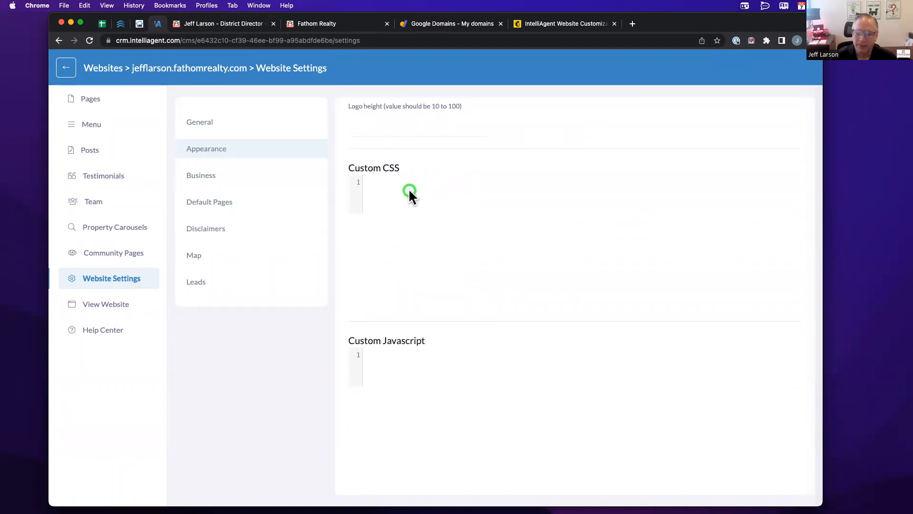
- Inspect the Custom Javascript and Custom CSS editors, then switch to the Business settings
click(406, 354)
click(401, 235)
click(390, 196)
click(212, 179)
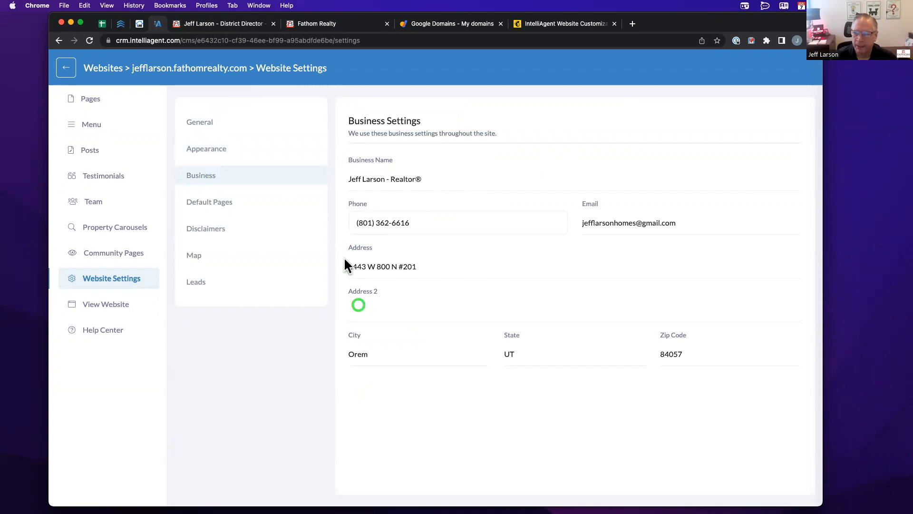
- Compare the live site footer's business details with another agent's Fathom site and the CRM Business settings
click(244, 25)
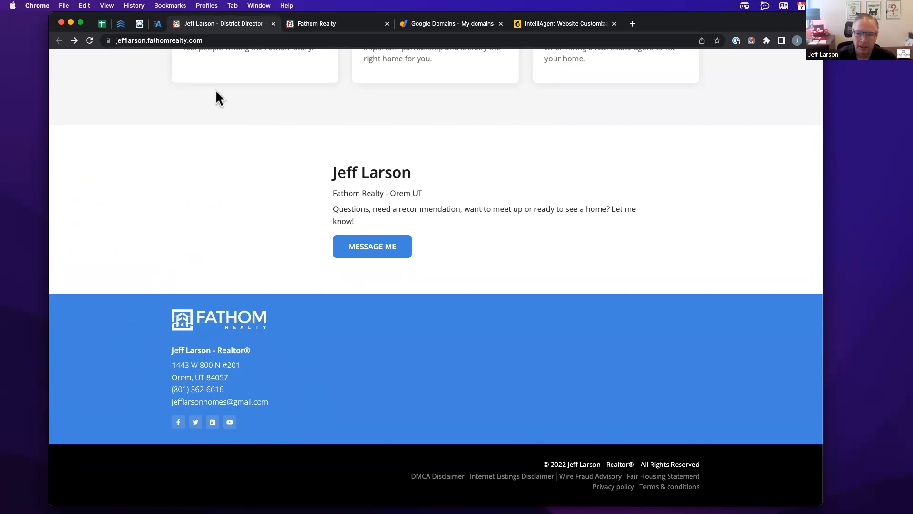
click(310, 25)
scroll(235, 252, down, 20)
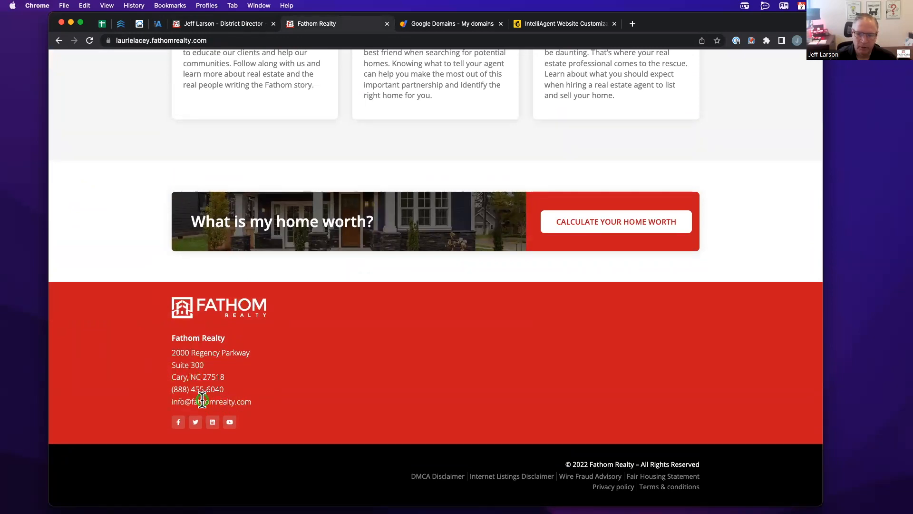
click(157, 25)
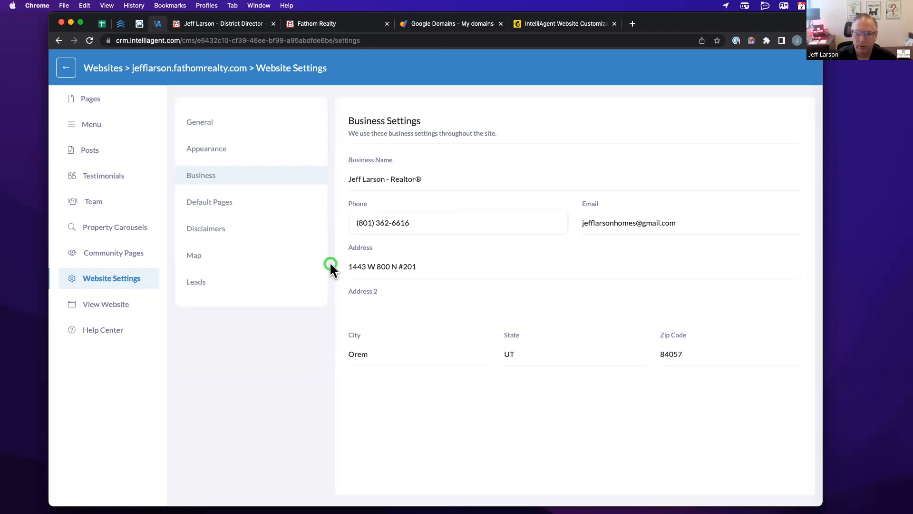
click(248, 25)
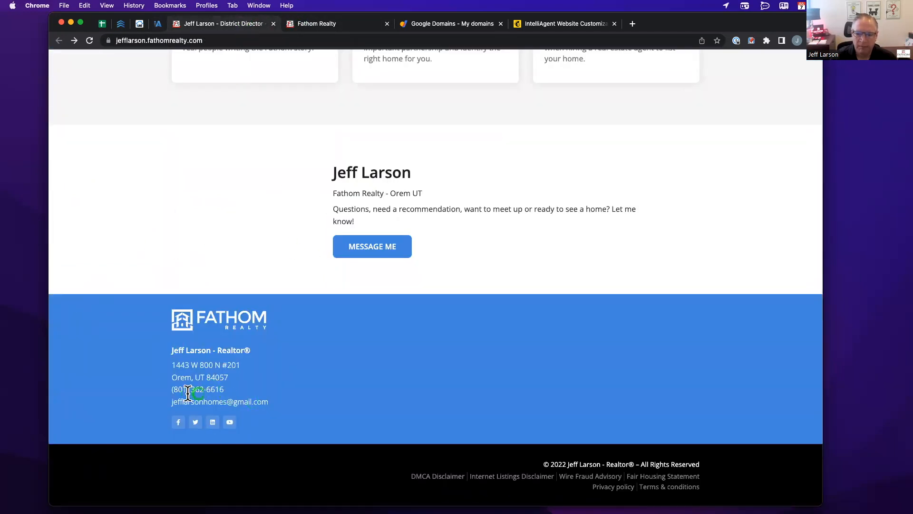
click(158, 24)
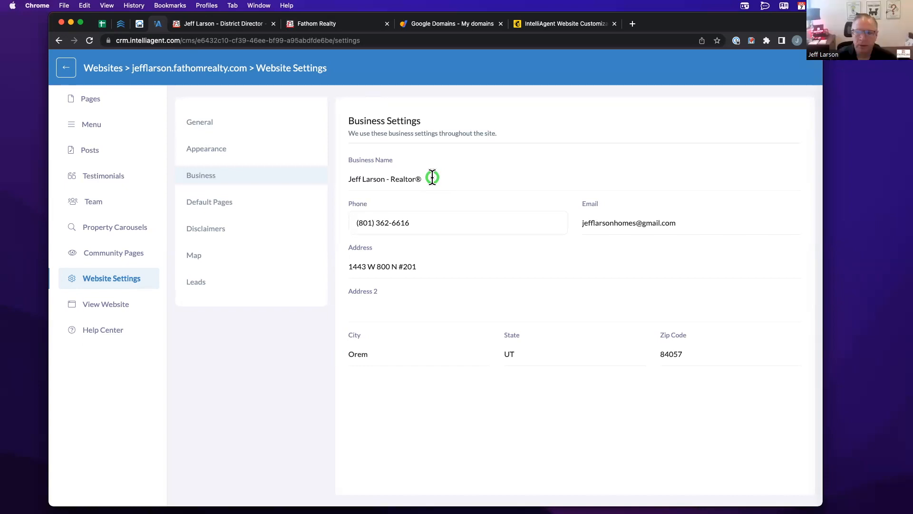
- Google 'macos trademar' in a new tab, then return to the IntelliAgent Business settings
click(632, 24)
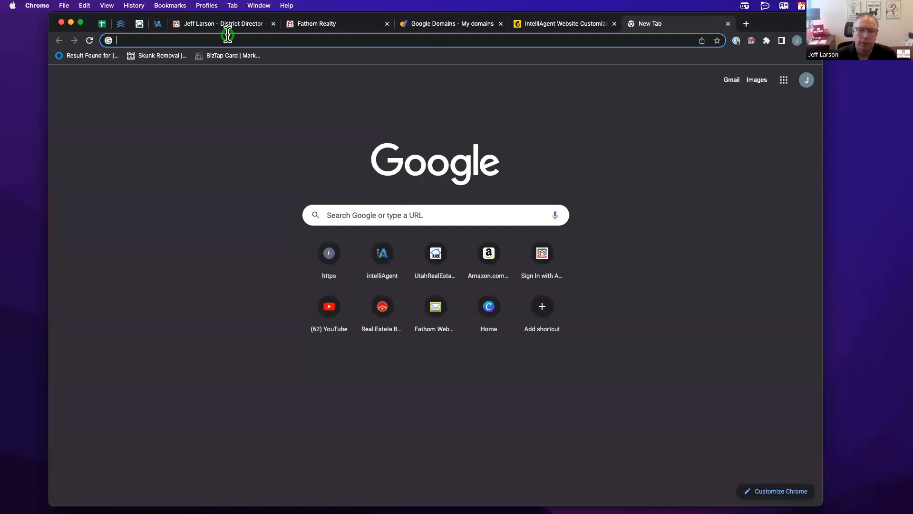
text(ma)
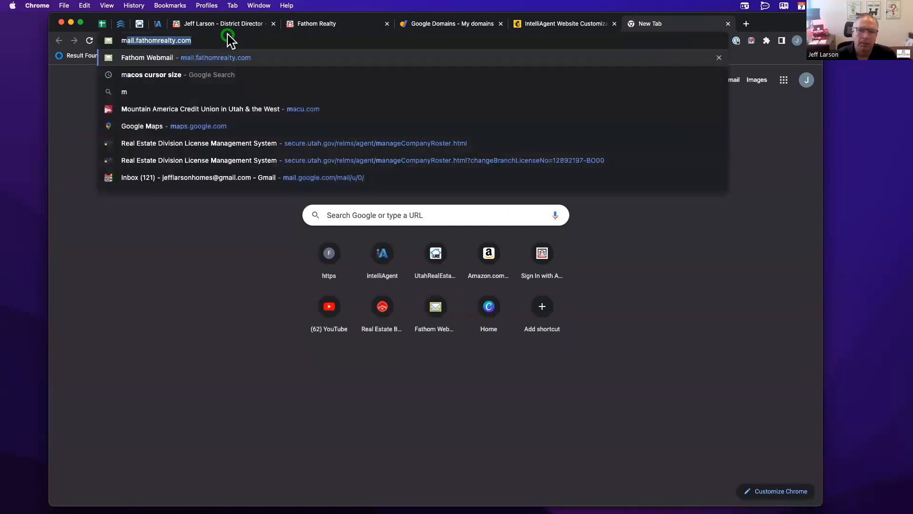
text(cos)
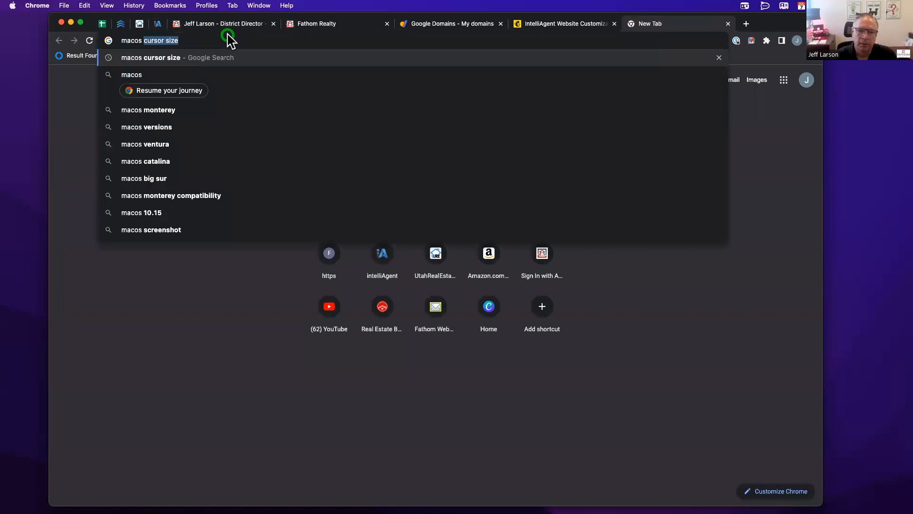
text( trademar)
key(Return)
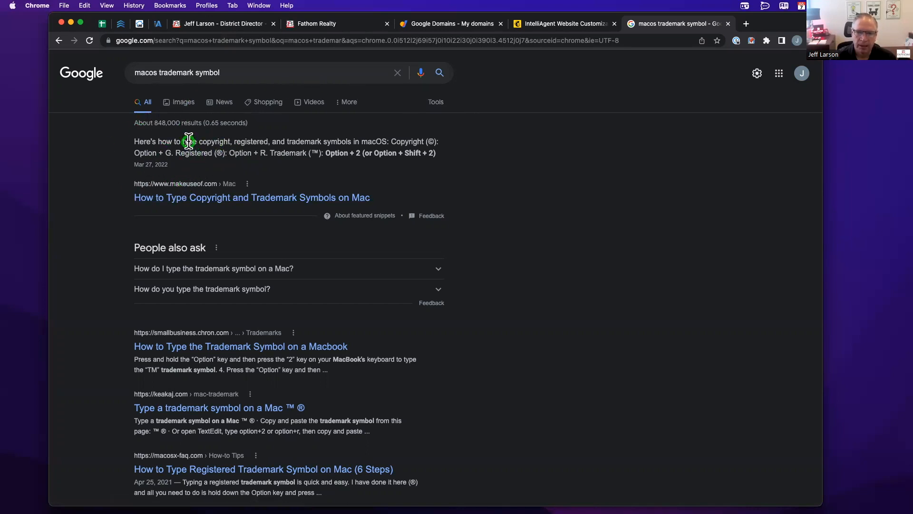
click(158, 23)
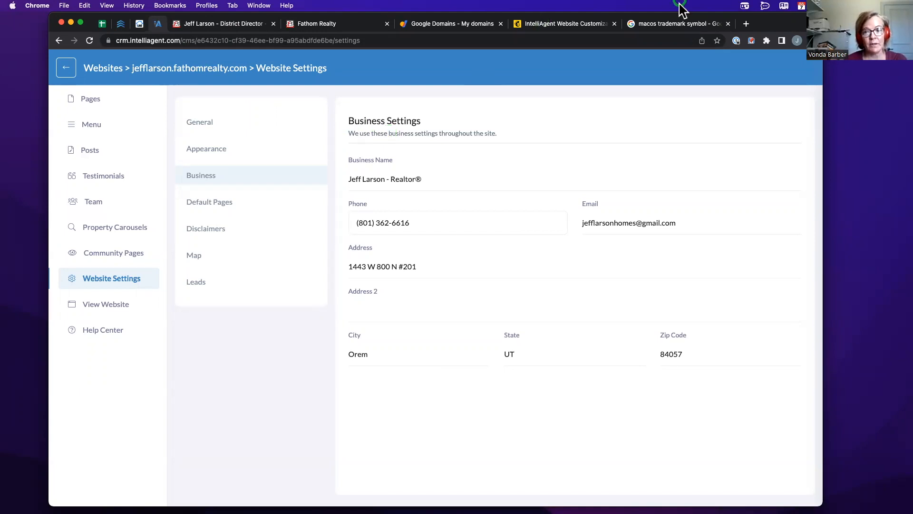
- Open the makeuseof article on typing the Mac trademark symbol and recheck the live footer
click(672, 24)
click(255, 198)
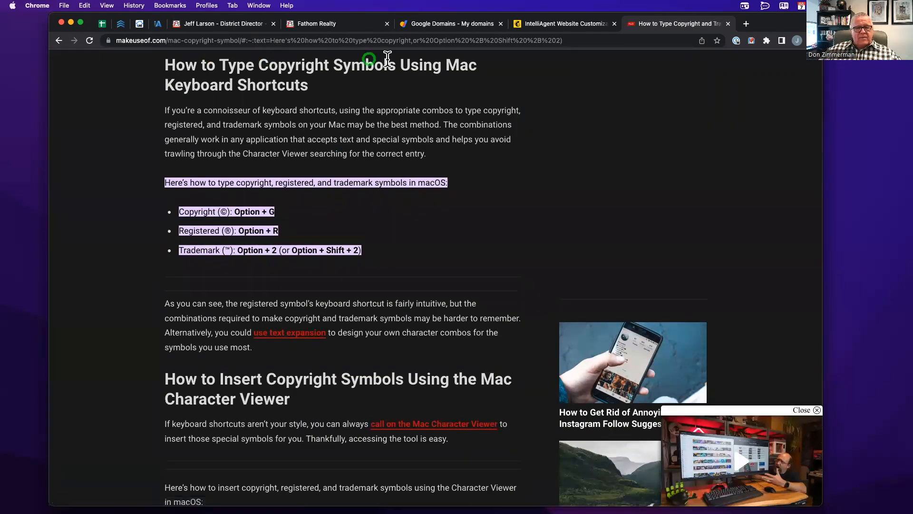
click(233, 25)
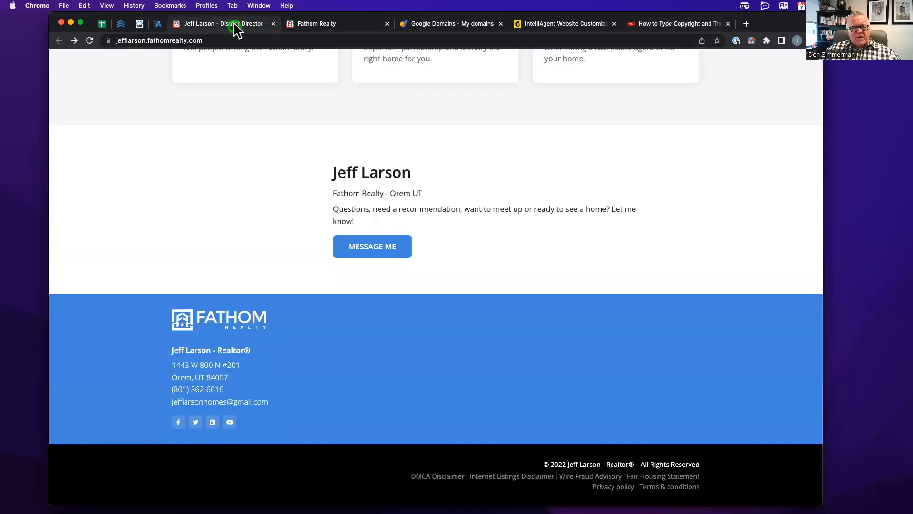
click(159, 25)
- Place the caret at the end of the phone number, then go to Default Pages
click(384, 231)
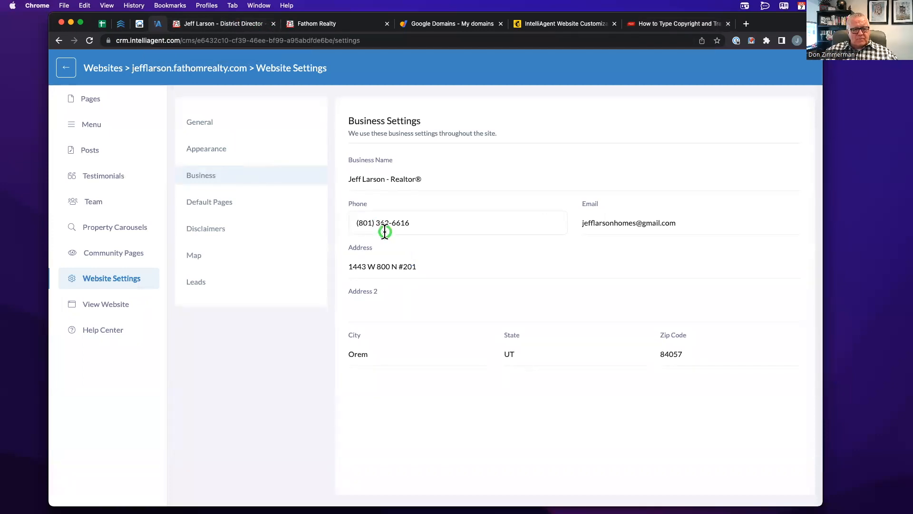
click(398, 225)
click(402, 220)
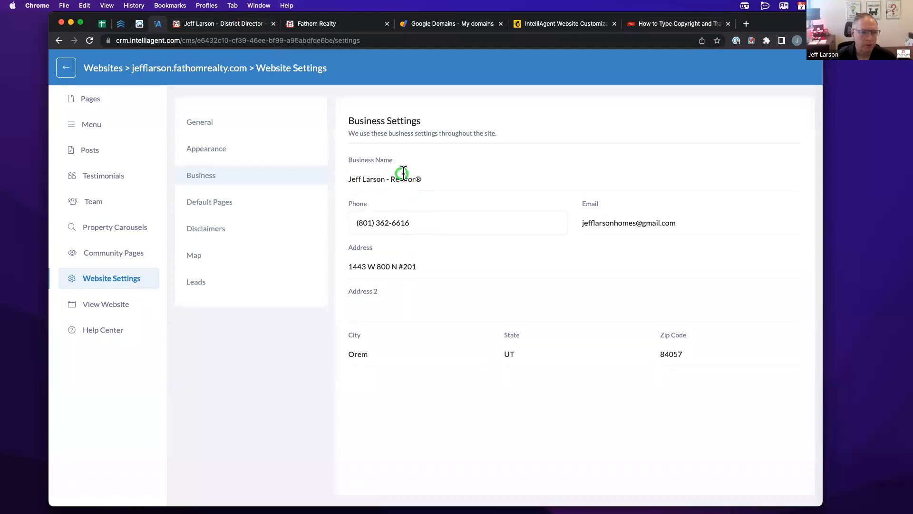
click(210, 202)
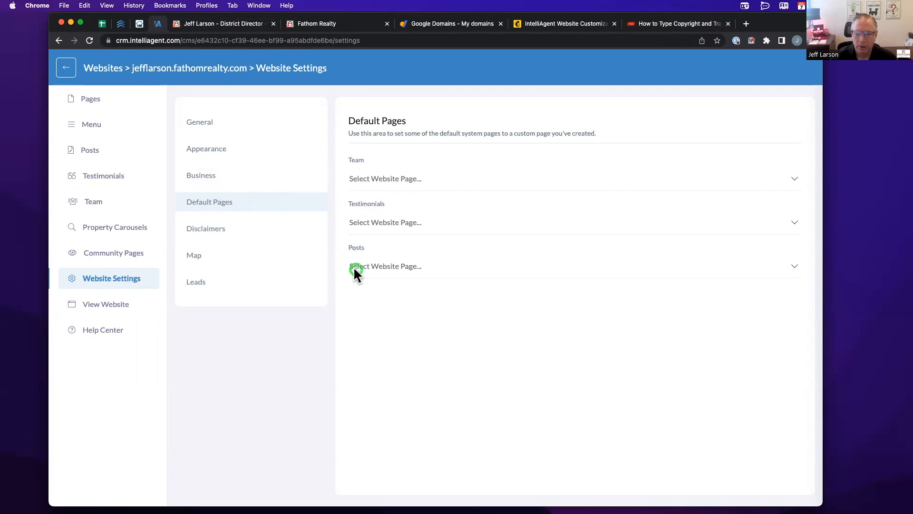
- Review the Posts page choices without assigning one, then go to the Disclaimers settings
click(393, 266)
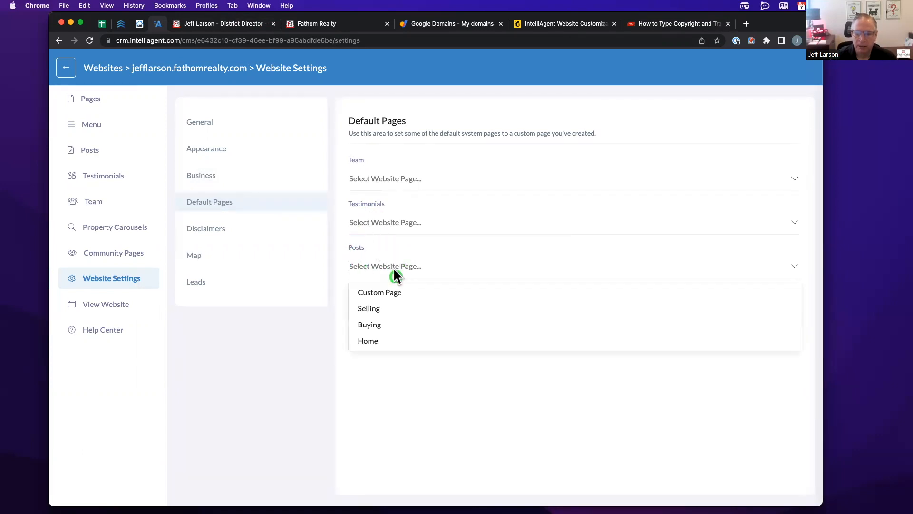
click(299, 332)
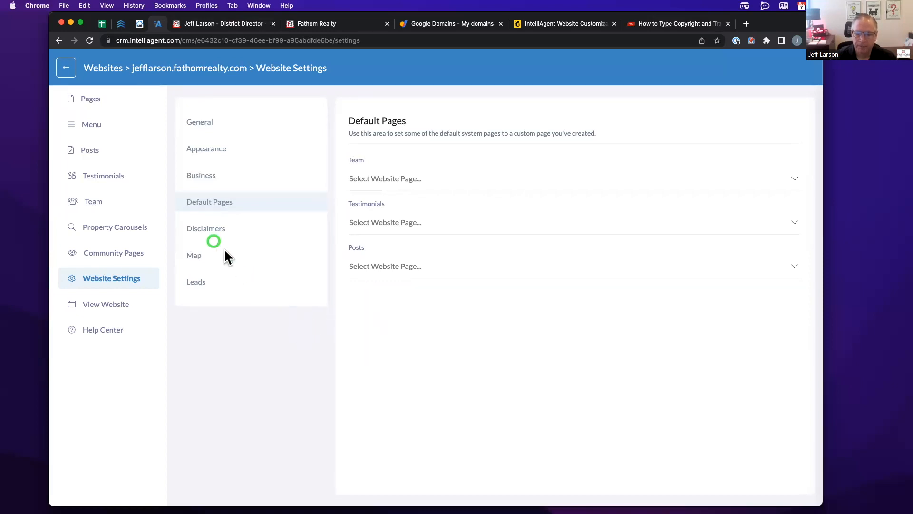
click(208, 231)
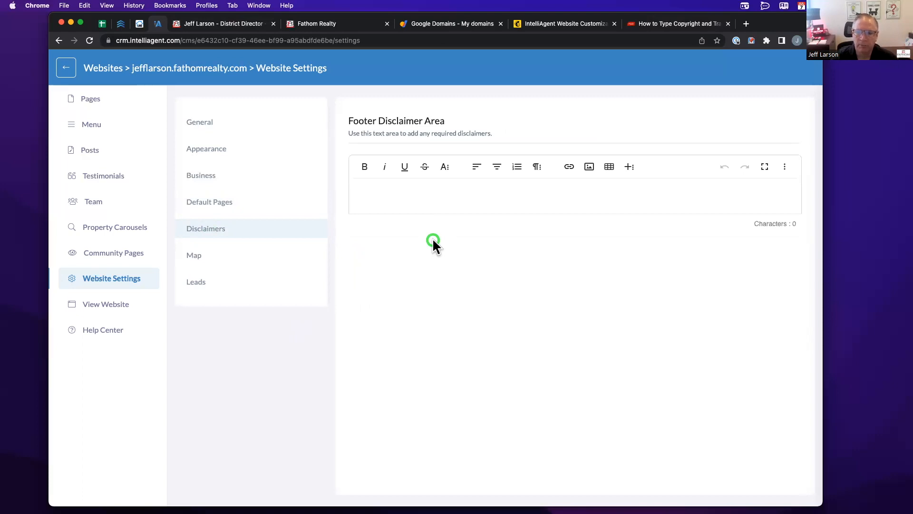
- Click into the empty footer disclaimer, then switch to the Map settings
click(392, 199)
click(199, 256)
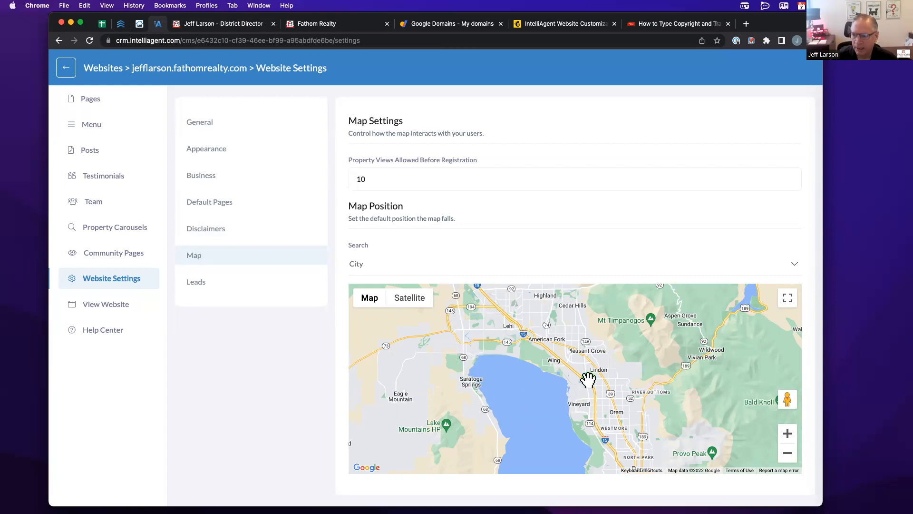
- Zoom the default map in once and shift it toward Lehi, then check the live site's contact text
click(788, 433)
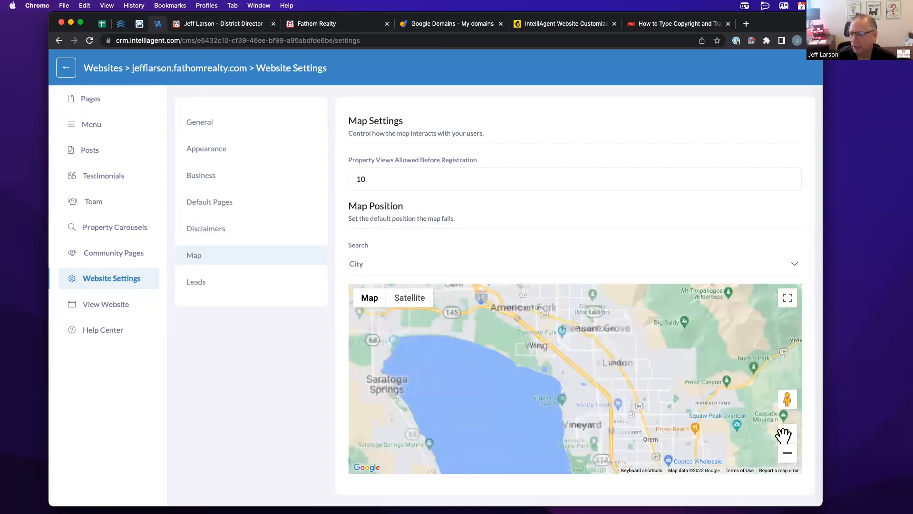
drag(566, 337, 557, 395)
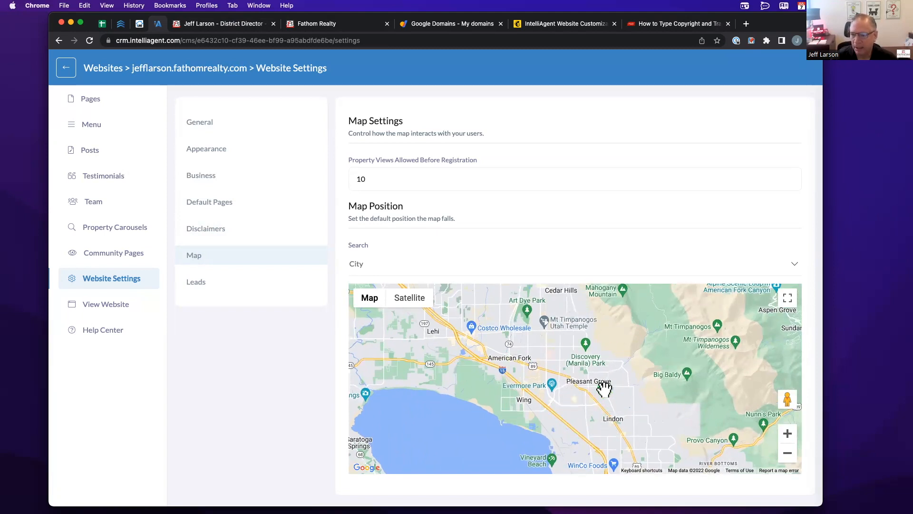
click(230, 26)
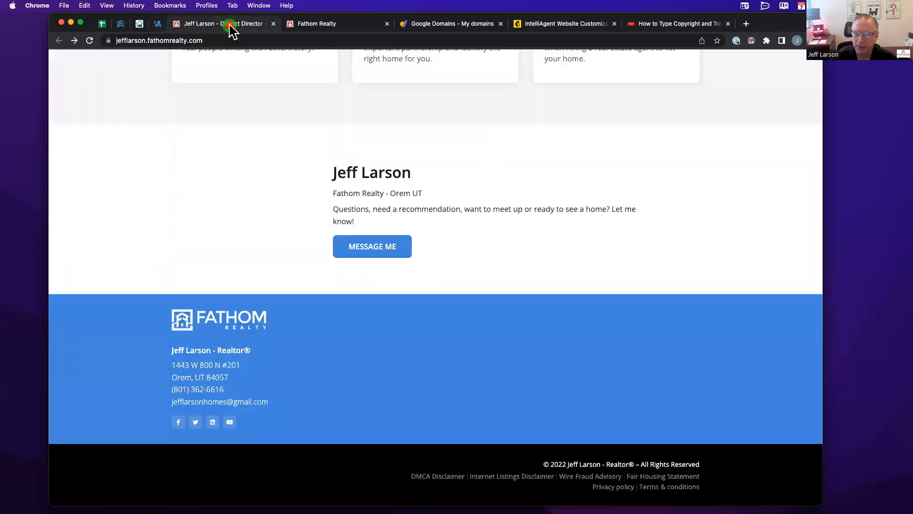
triple_click(515, 208)
click(529, 143)
- Open the live site's Property Search page, then return to the Map settings
scroll(529, 143, up, 3)
scroll(529, 145, up, 15)
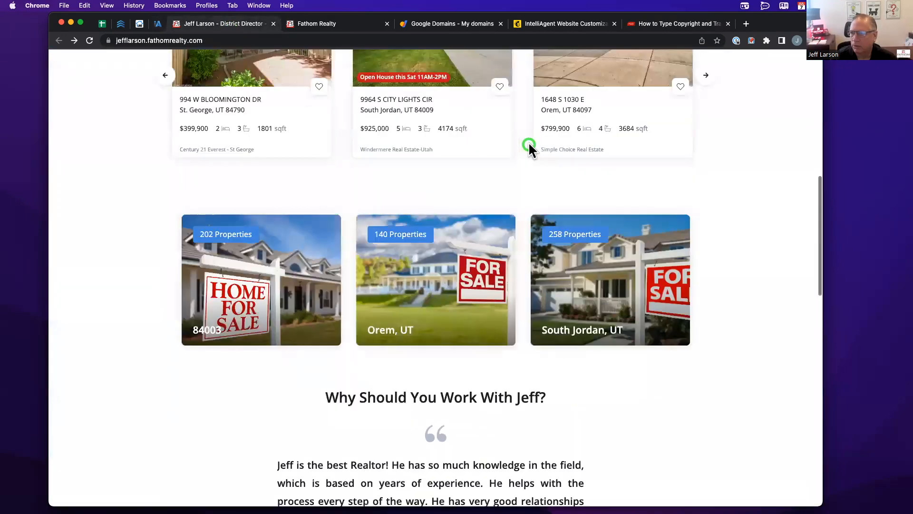
click(708, 70)
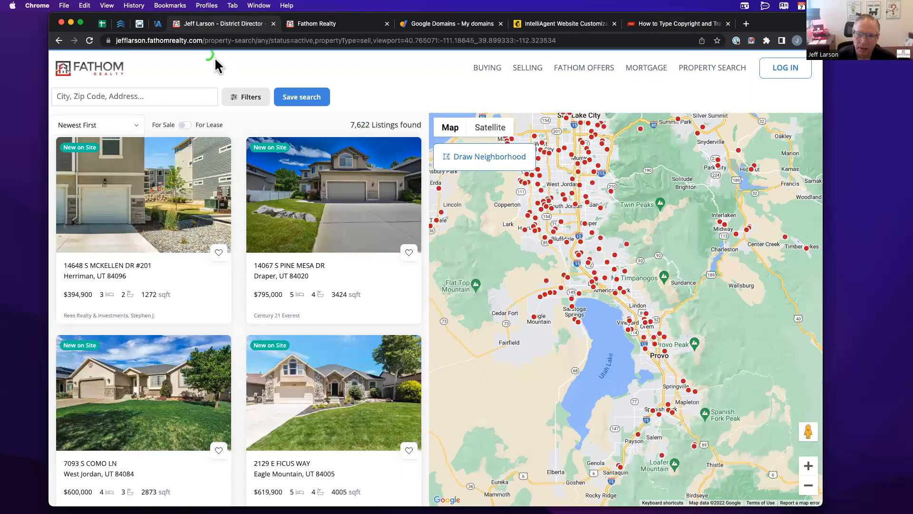
click(159, 26)
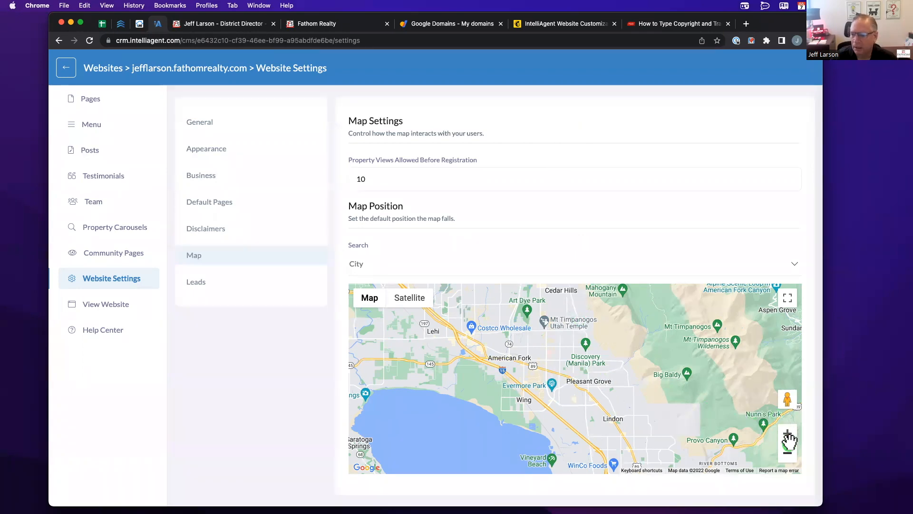
- Zoom the default map out to the western US, then back in and pan to southern Utah
click(786, 453)
click(787, 453)
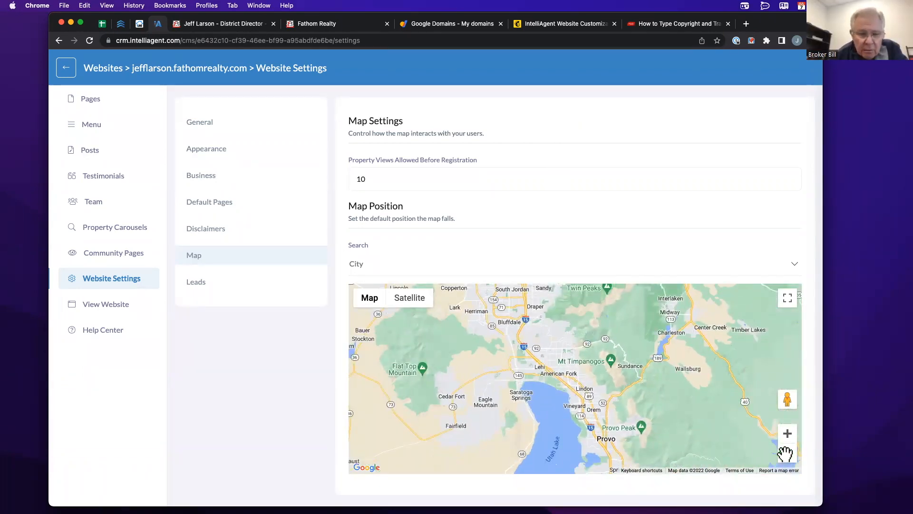
click(787, 452)
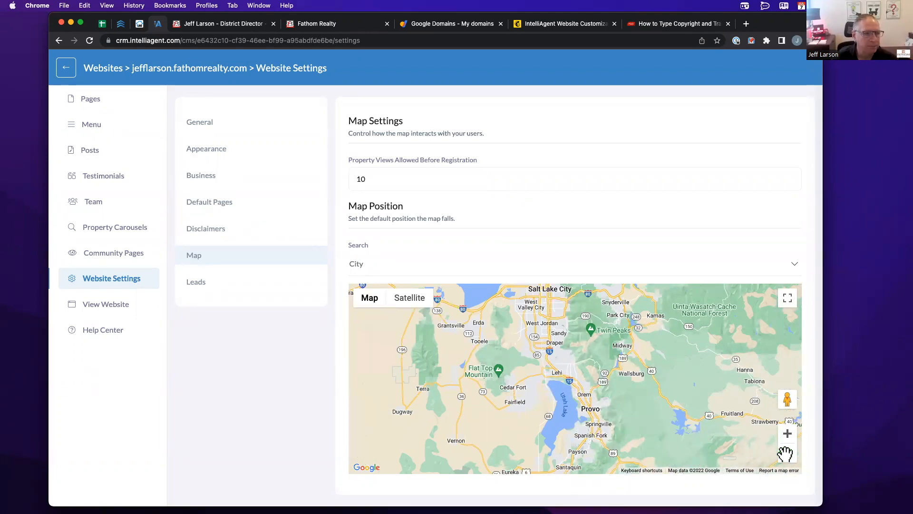
click(788, 452)
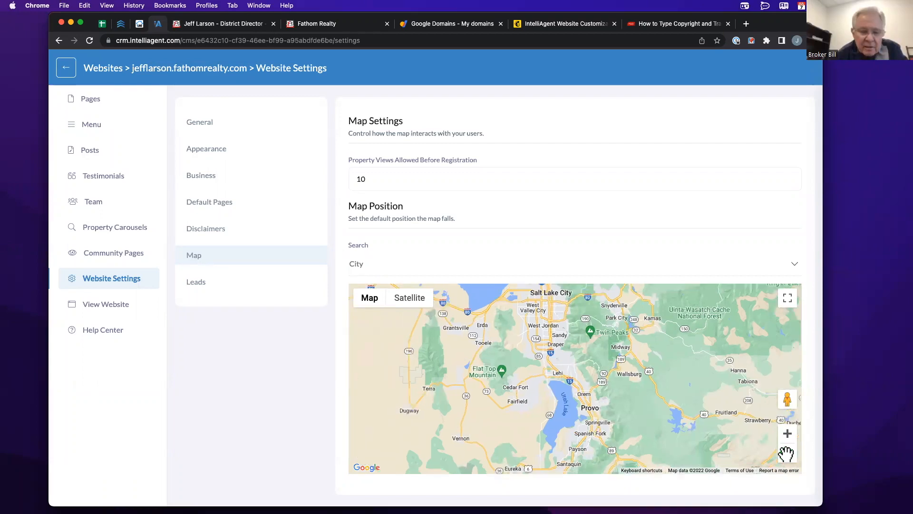
click(787, 453)
click(788, 453)
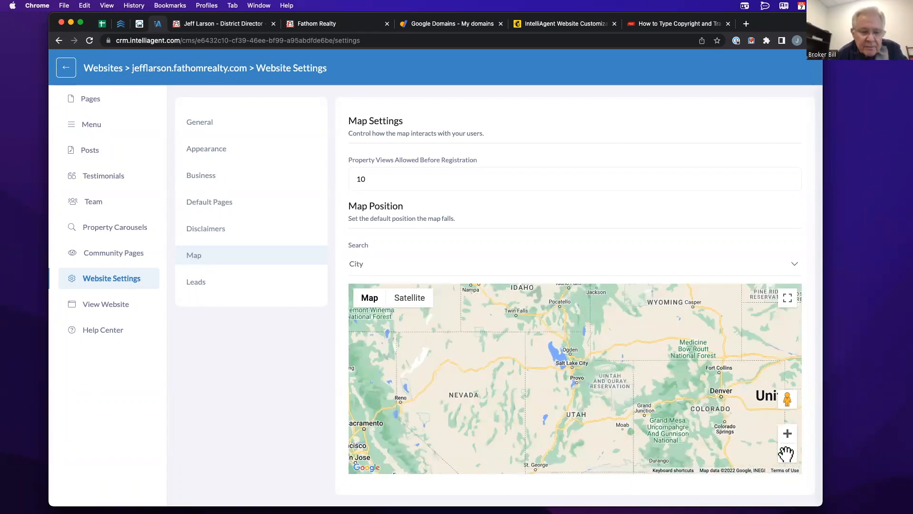
drag(724, 428, 721, 398)
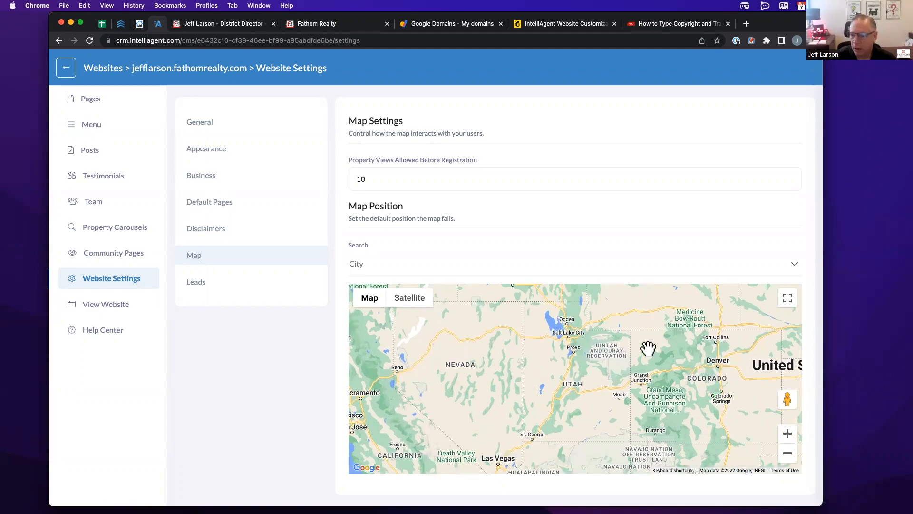
click(788, 433)
click(787, 433)
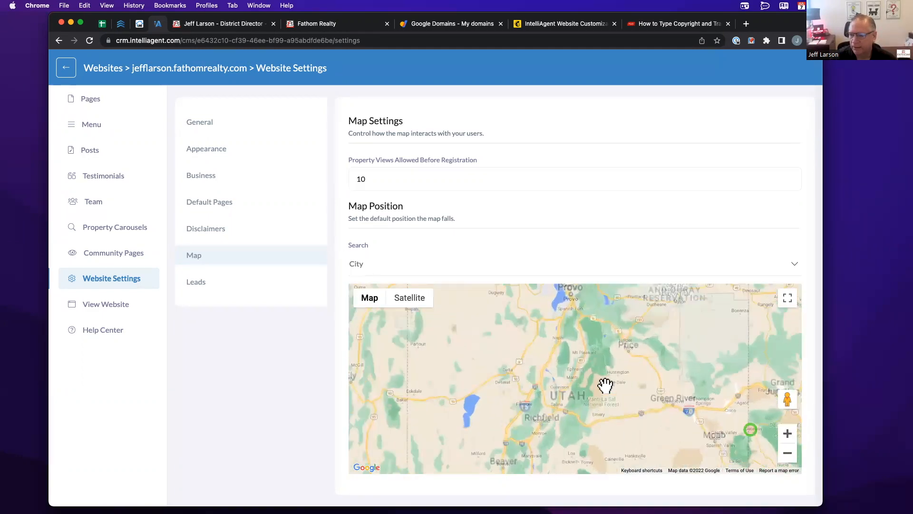
drag(586, 373, 610, 310)
drag(546, 402, 634, 285)
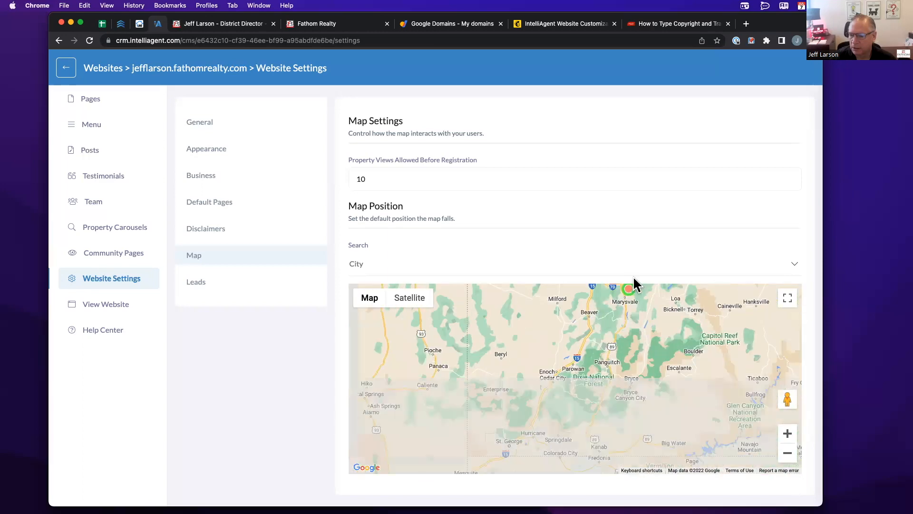
drag(648, 357, 598, 352)
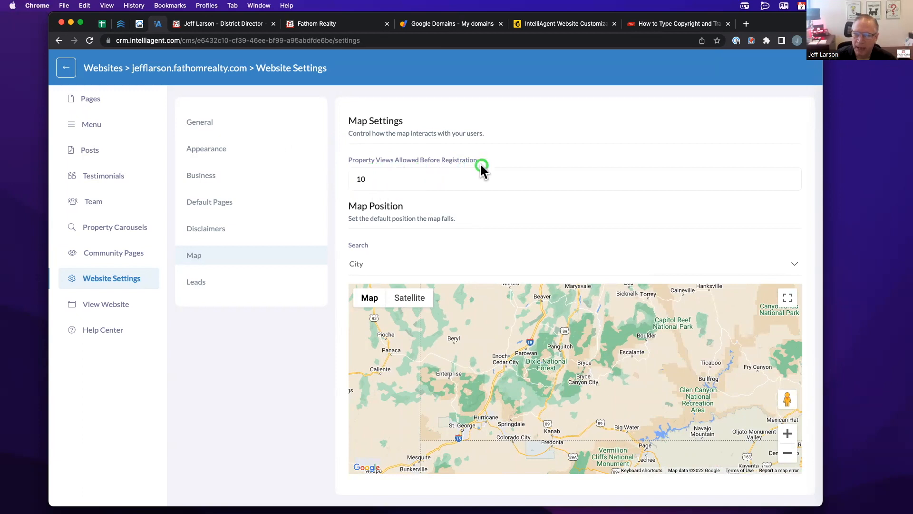
click(444, 175)
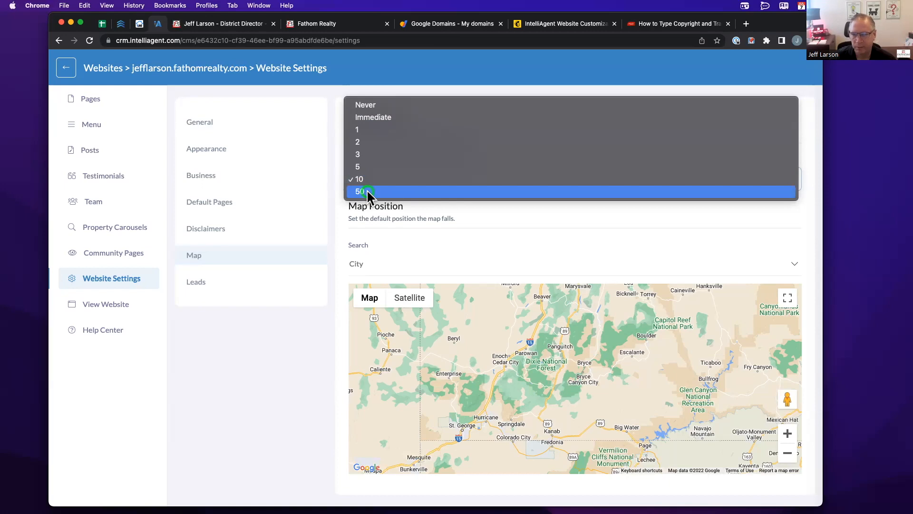
click(329, 100)
click(229, 25)
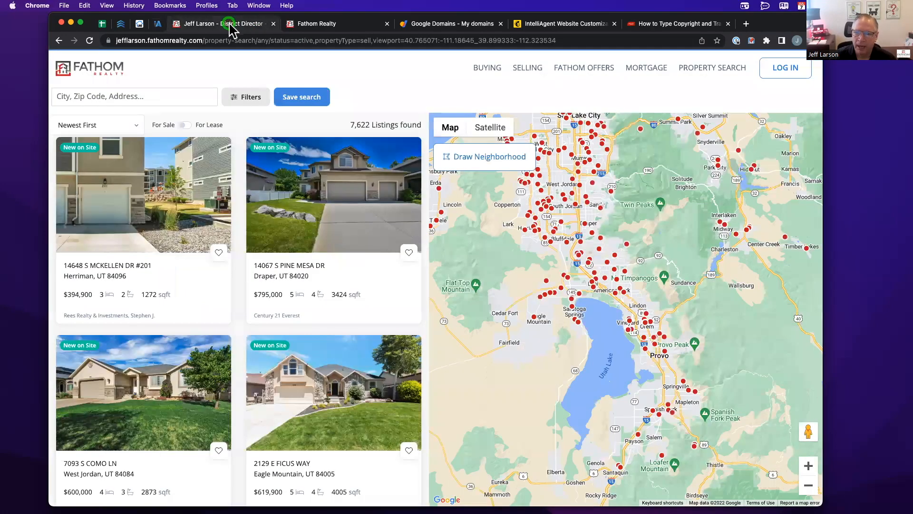
click(308, 196)
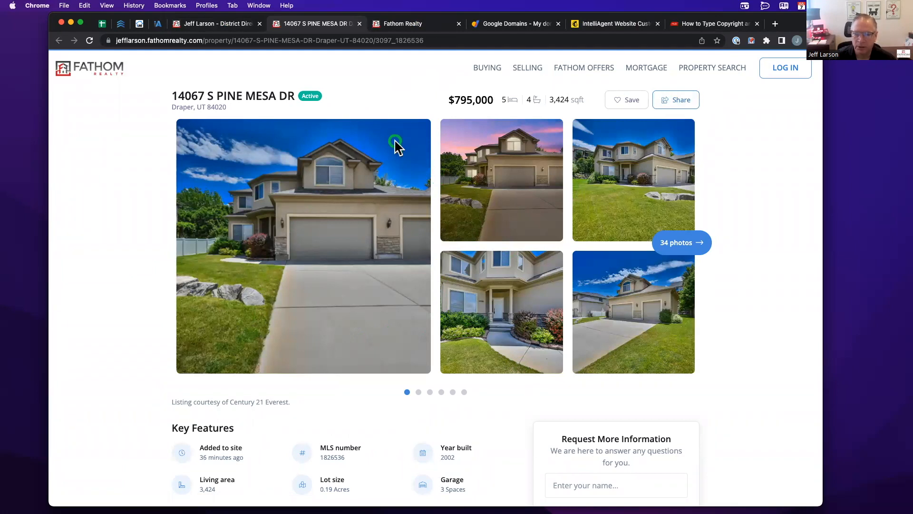
click(360, 23)
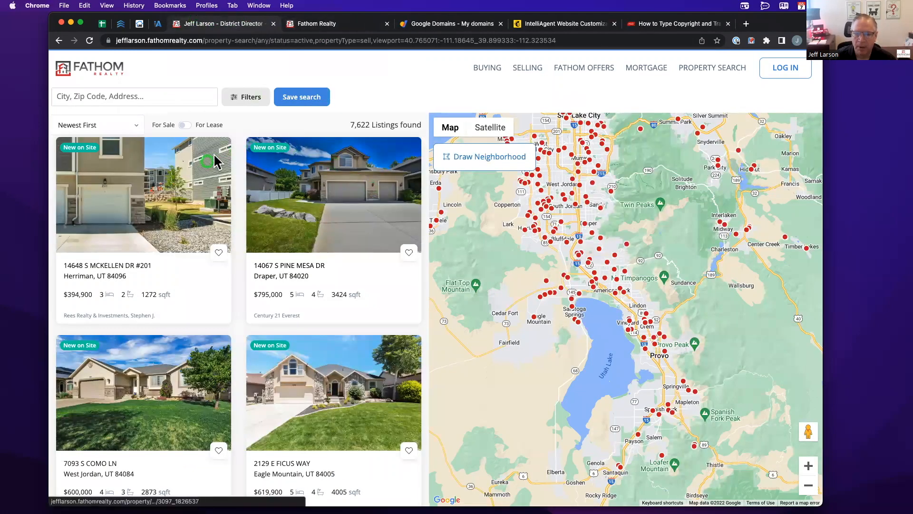
scroll(137, 310, down, 5)
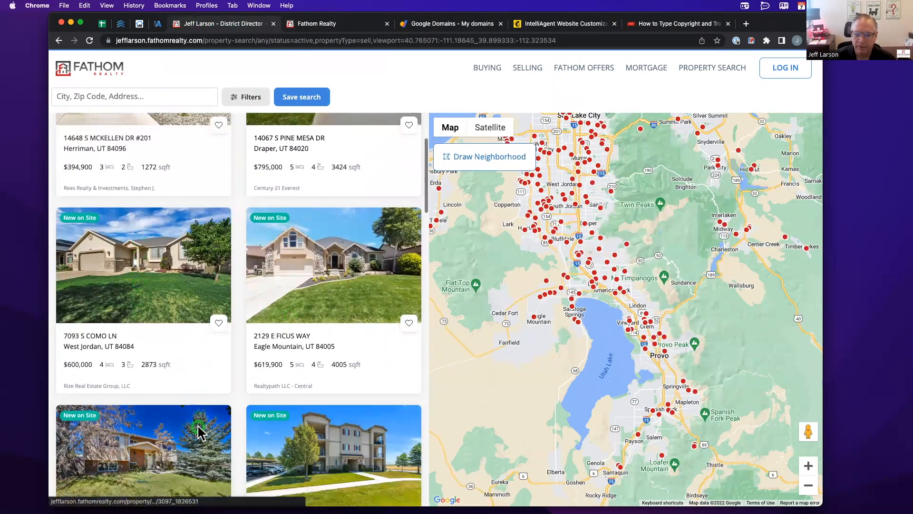
scroll(252, 449, down, 1)
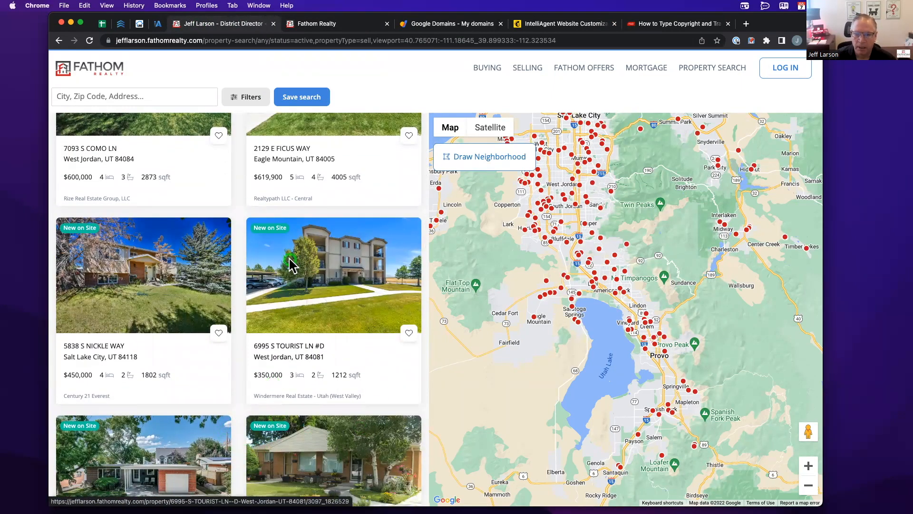
click(398, 232)
click(158, 24)
- Keep the property-views-before-registration limit at 10 and move on to the Leads campaign settings
click(490, 271)
click(429, 181)
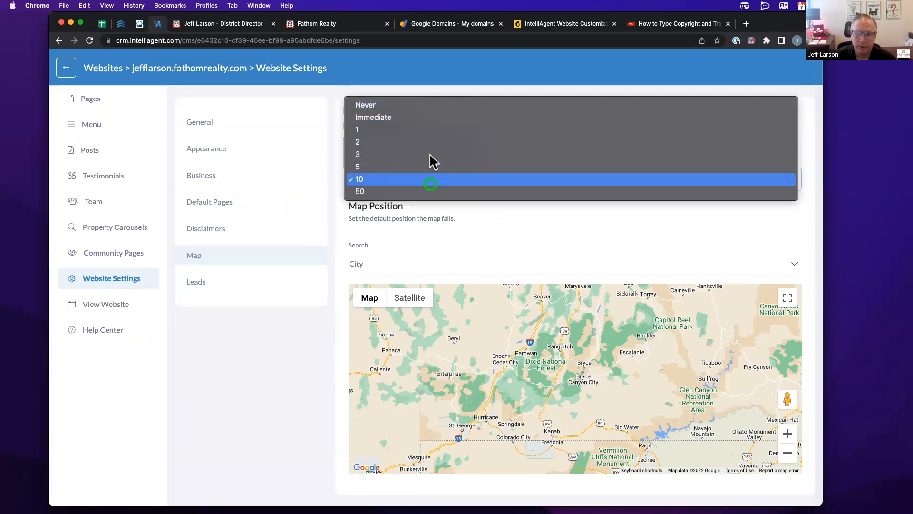
click(292, 353)
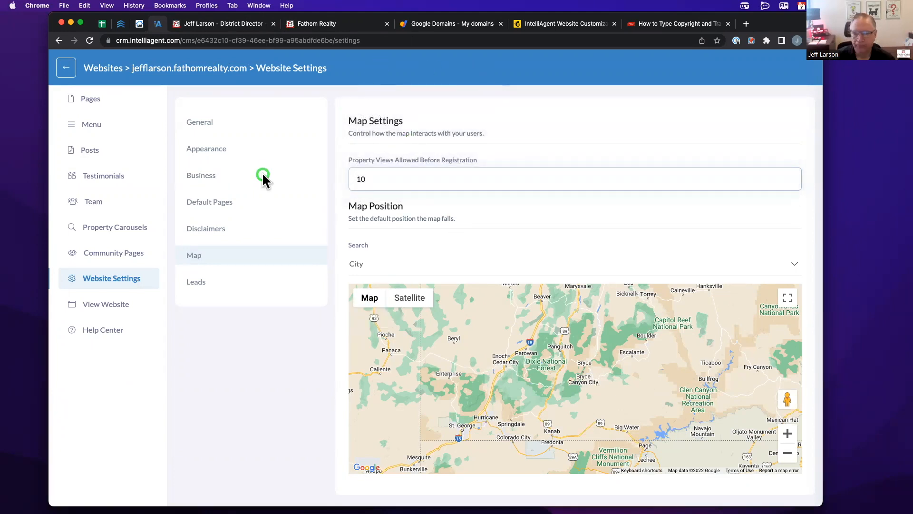
click(202, 281)
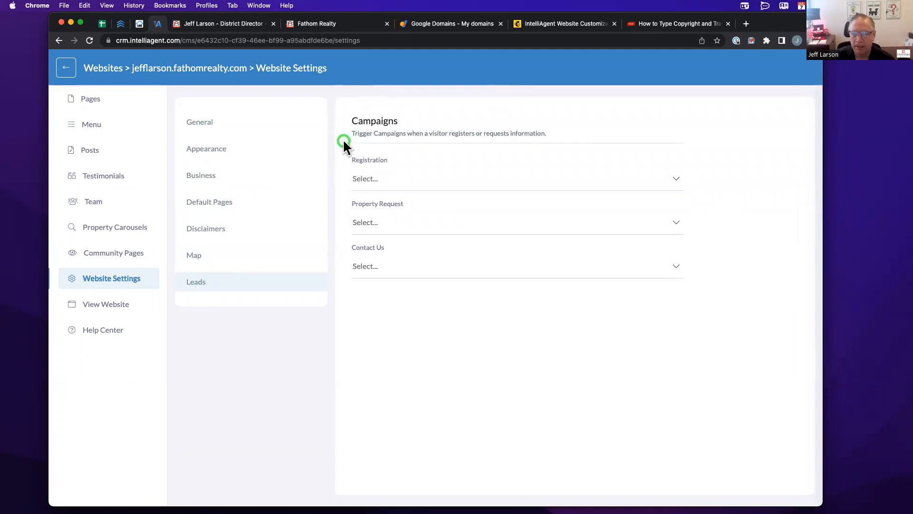
click(70, 72)
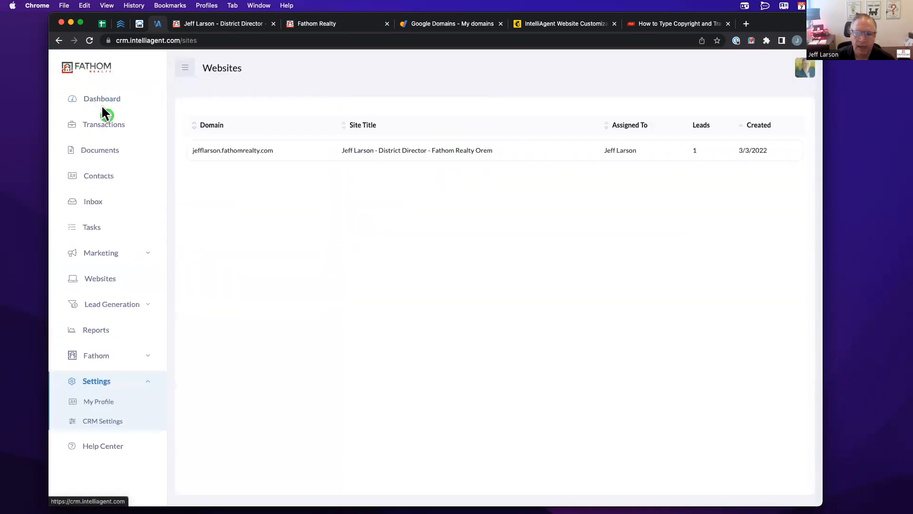
click(104, 251)
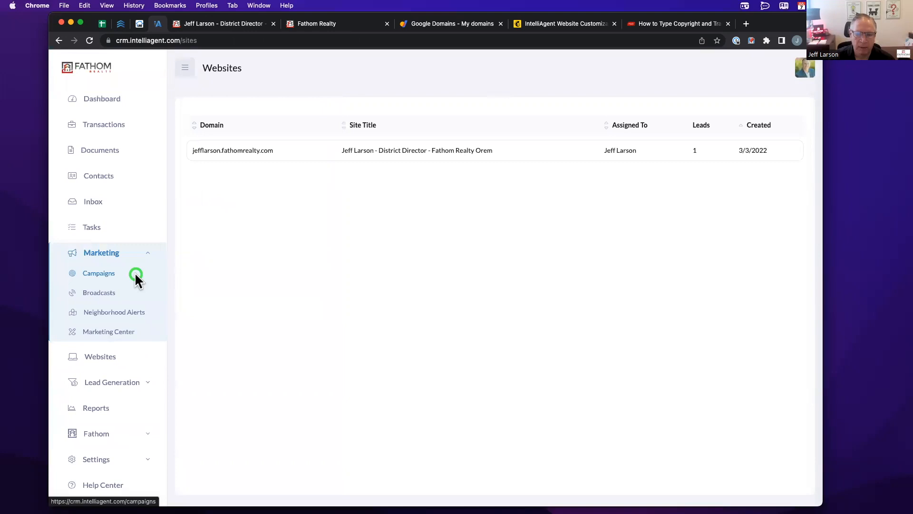
click(95, 357)
click(247, 158)
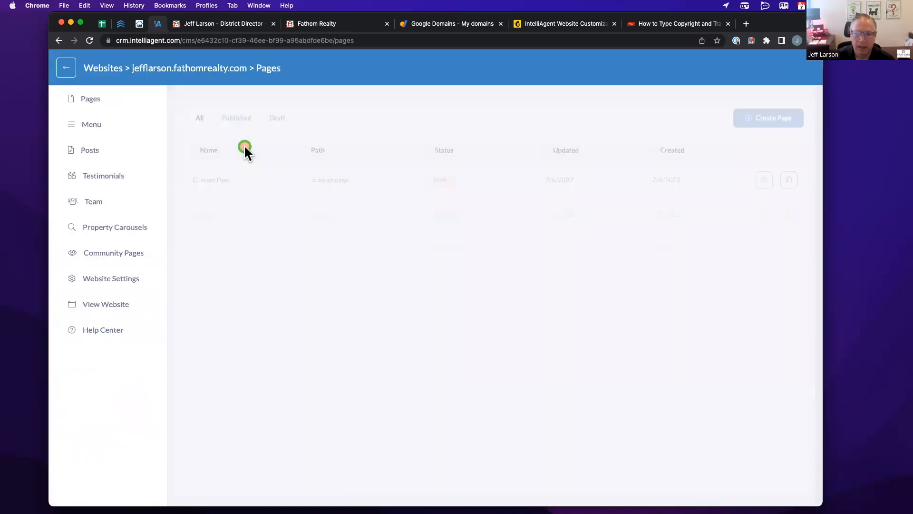
click(107, 278)
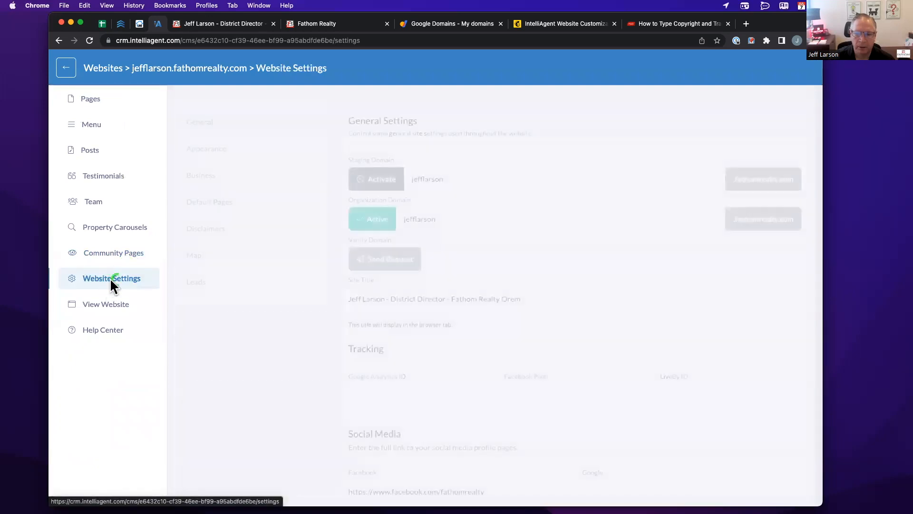
click(201, 276)
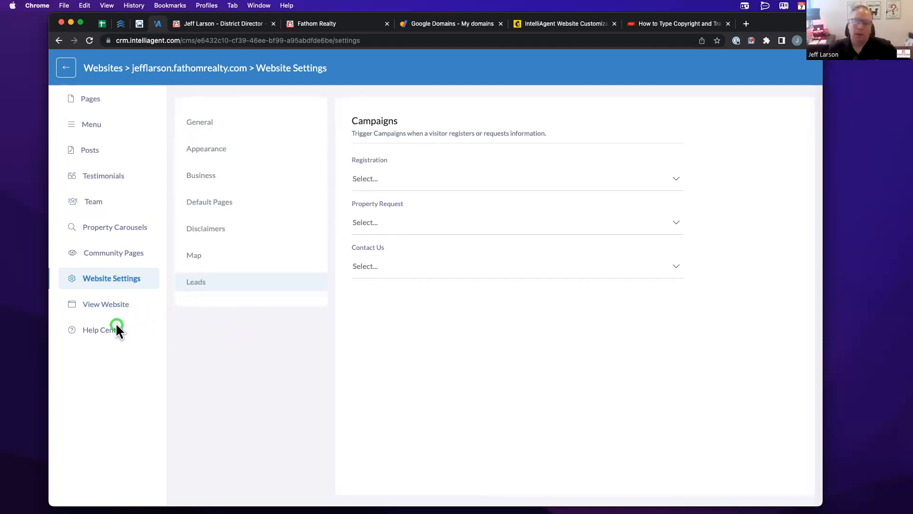
click(92, 307)
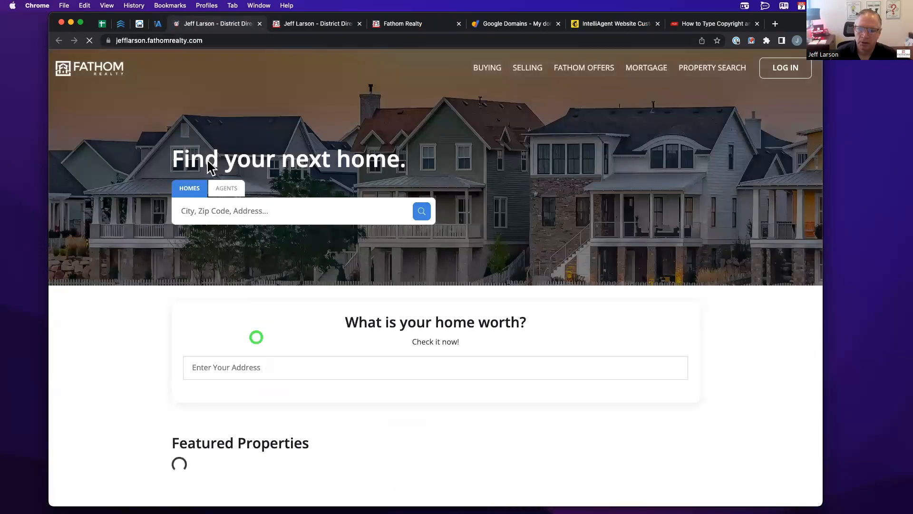
click(260, 24)
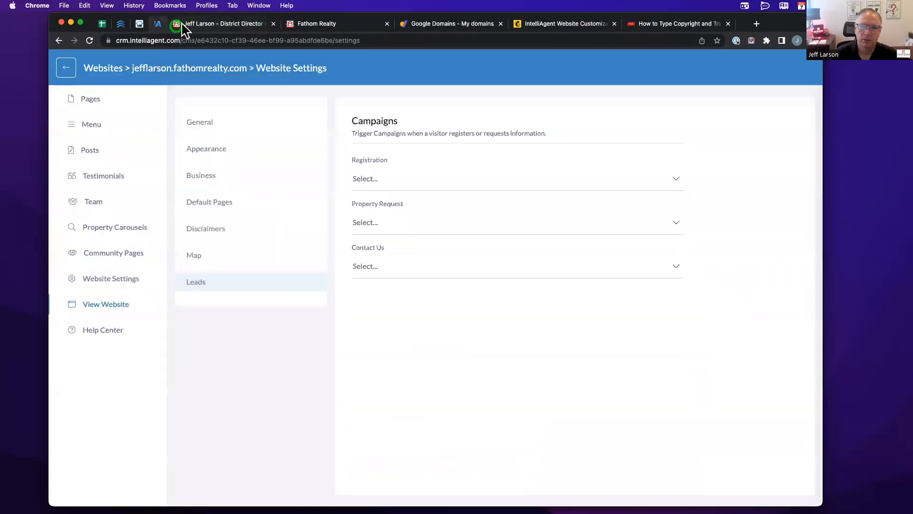
click(102, 328)
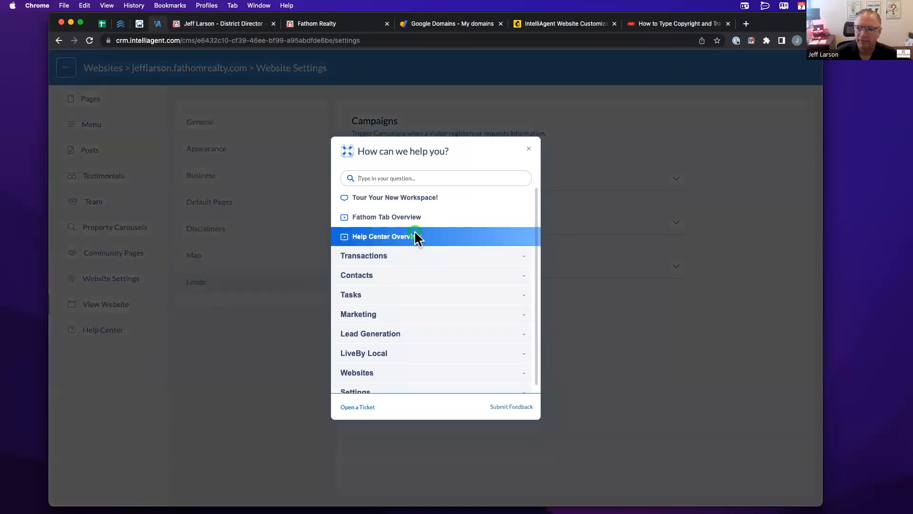
scroll(413, 327, down, 1)
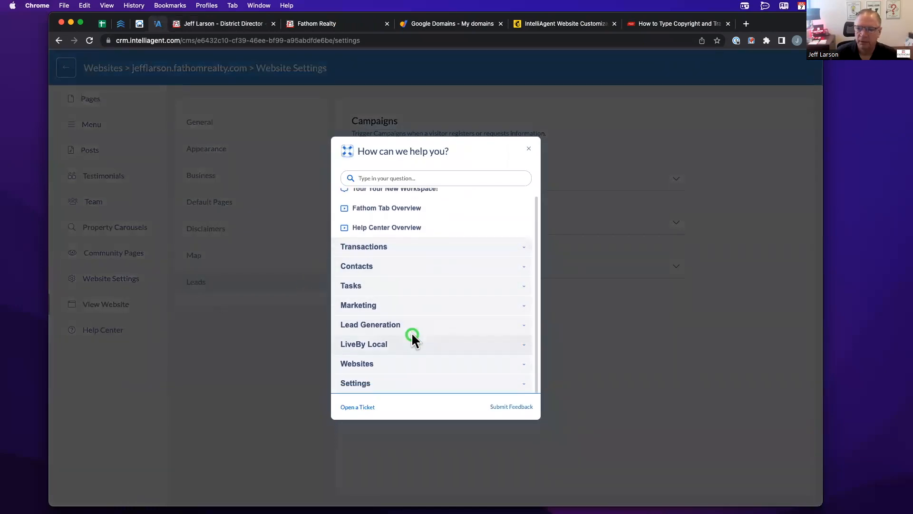
click(392, 362)
scroll(416, 278, down, 5)
scroll(416, 278, up, 1)
scroll(416, 277, up, 5)
scroll(416, 278, down, 2)
scroll(416, 277, down, 5)
scroll(416, 281, down, 7)
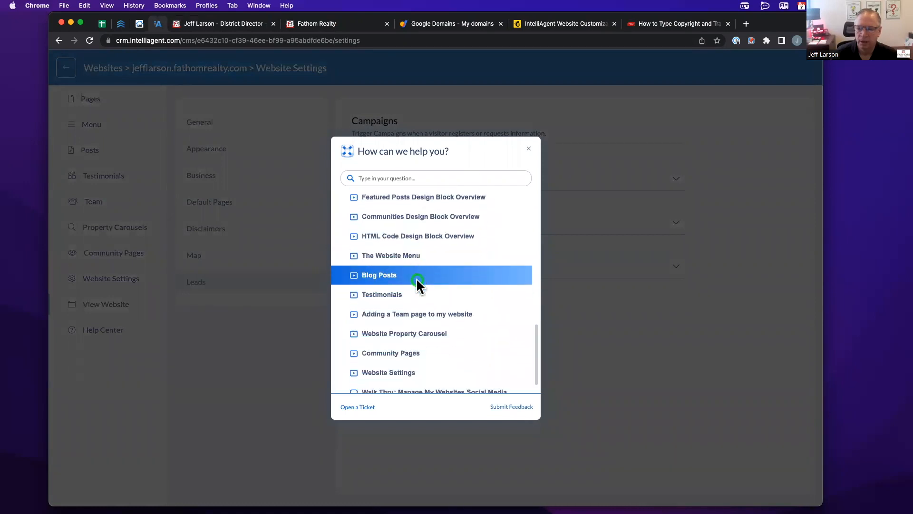
scroll(415, 277, down, 1)
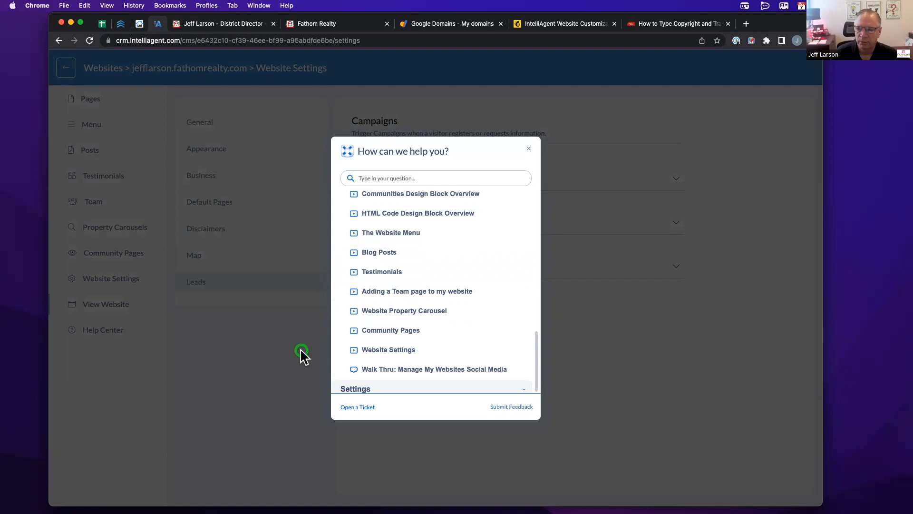
click(526, 148)
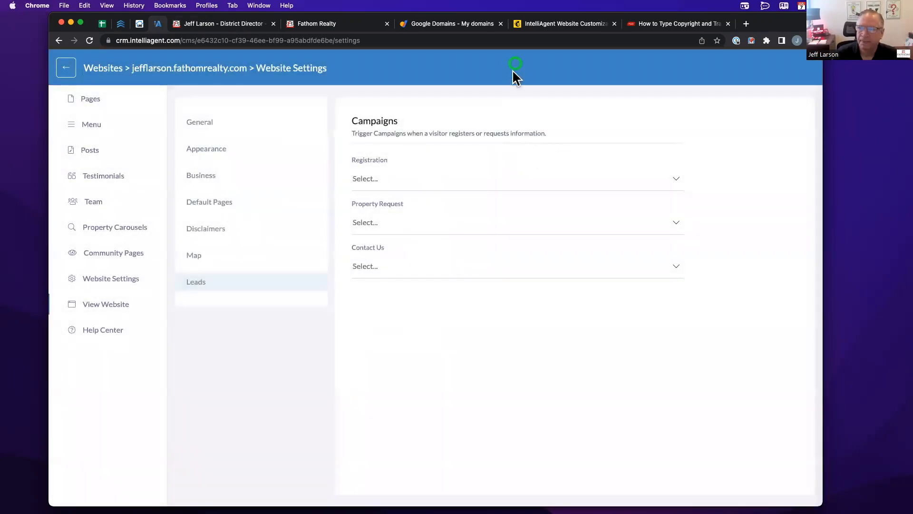
- Read through the Website Customization Service offer page, then return to the Leads settings
click(530, 28)
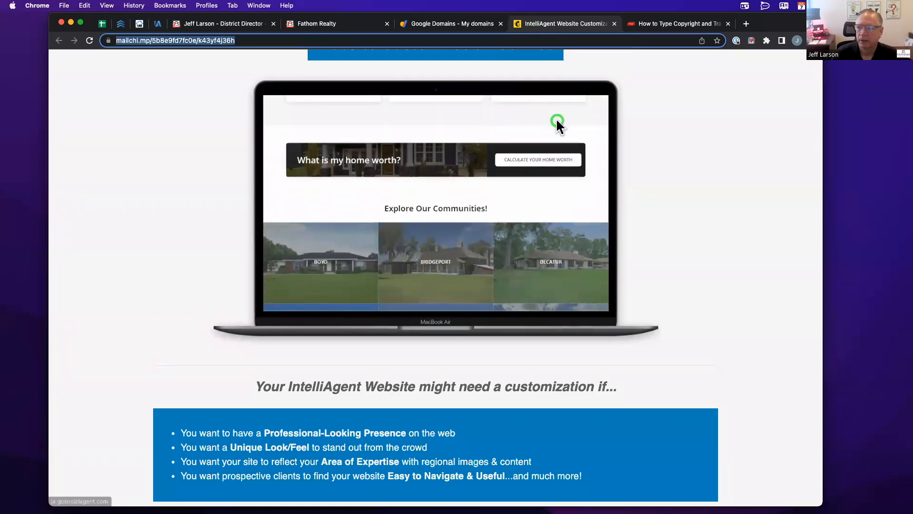
scroll(476, 191, up, 3)
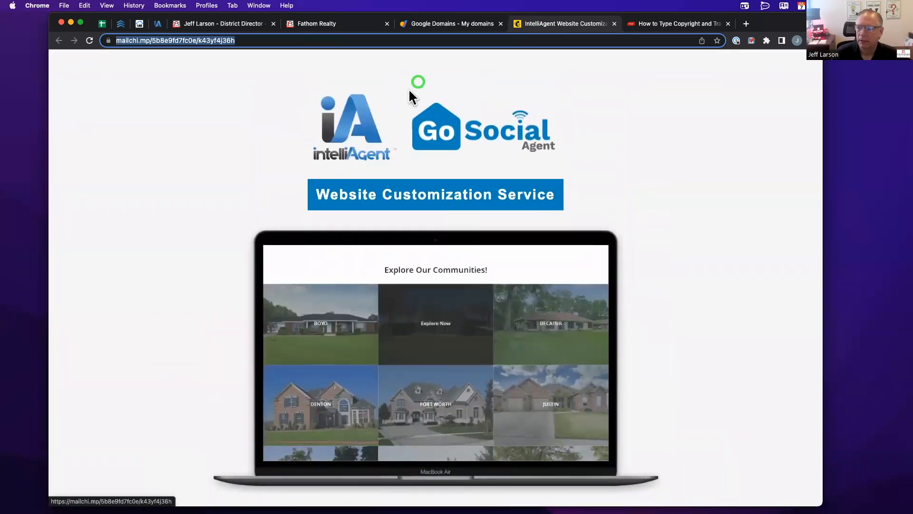
scroll(275, 148, down, 1)
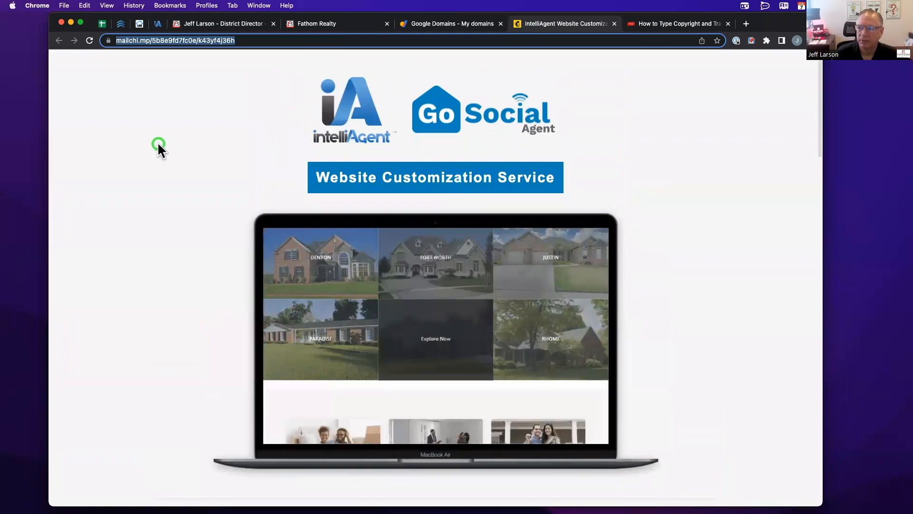
scroll(158, 142, down, 2)
scroll(158, 144, down, 10)
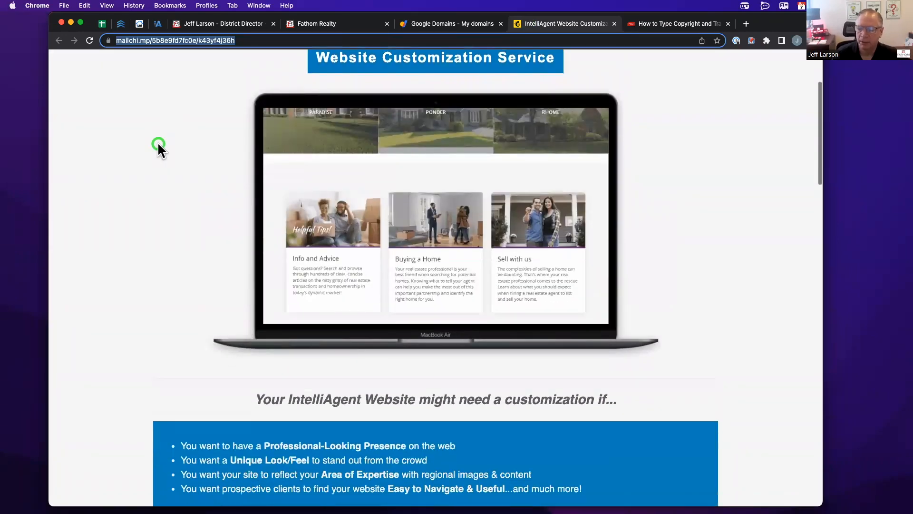
scroll(158, 141, down, 3)
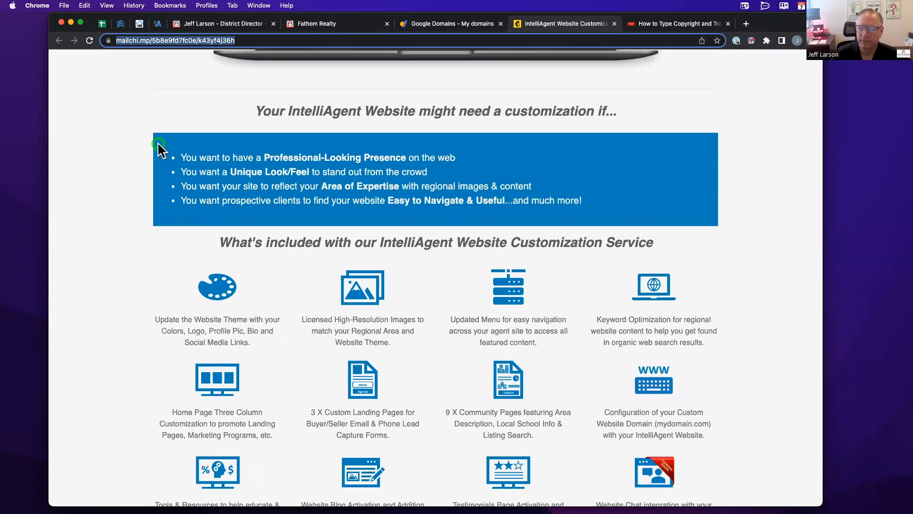
scroll(159, 146, down, 8)
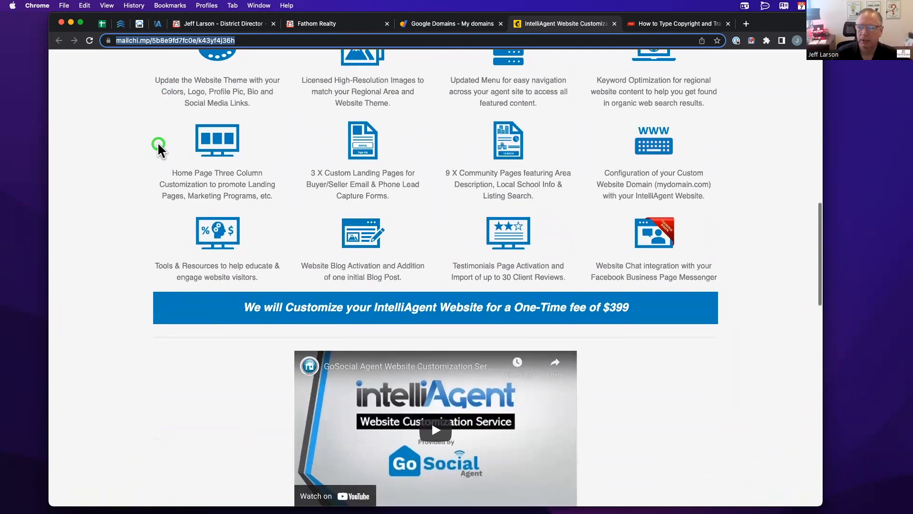
scroll(158, 142, down, 4)
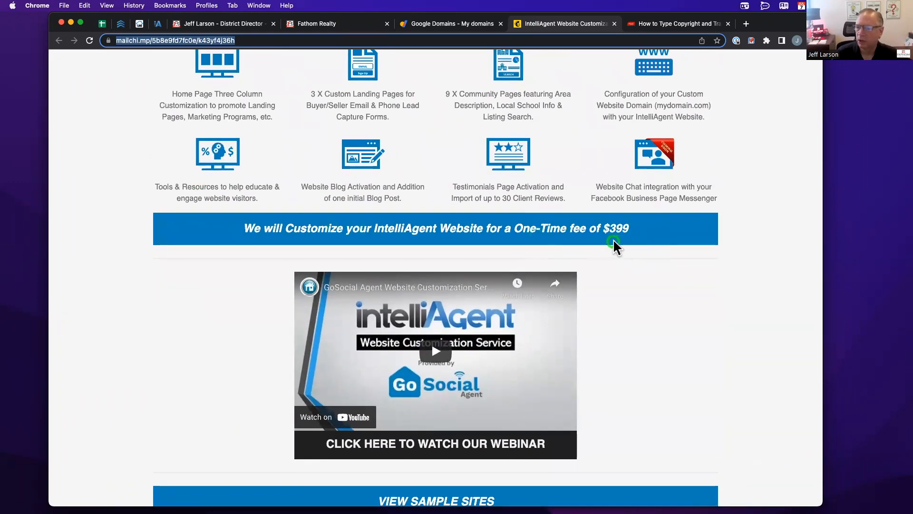
scroll(136, 286, down, 1)
scroll(135, 284, down, 2)
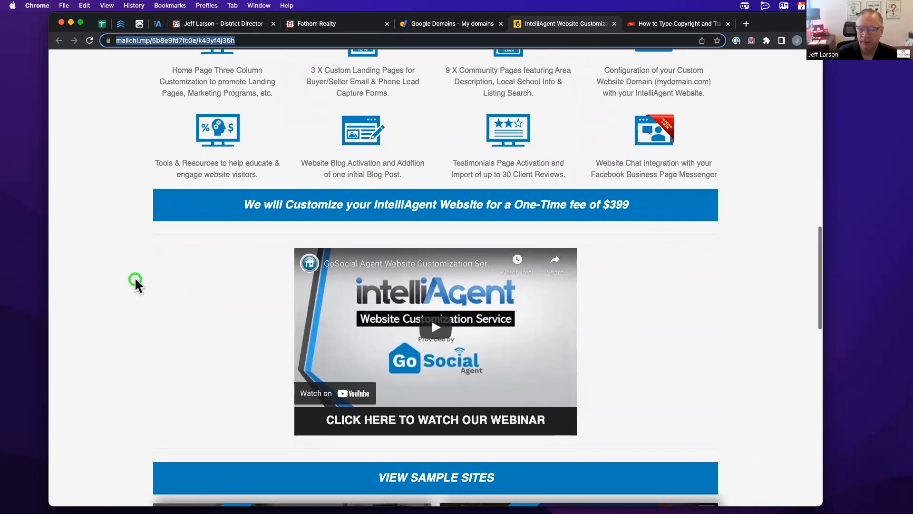
scroll(135, 281, down, 15)
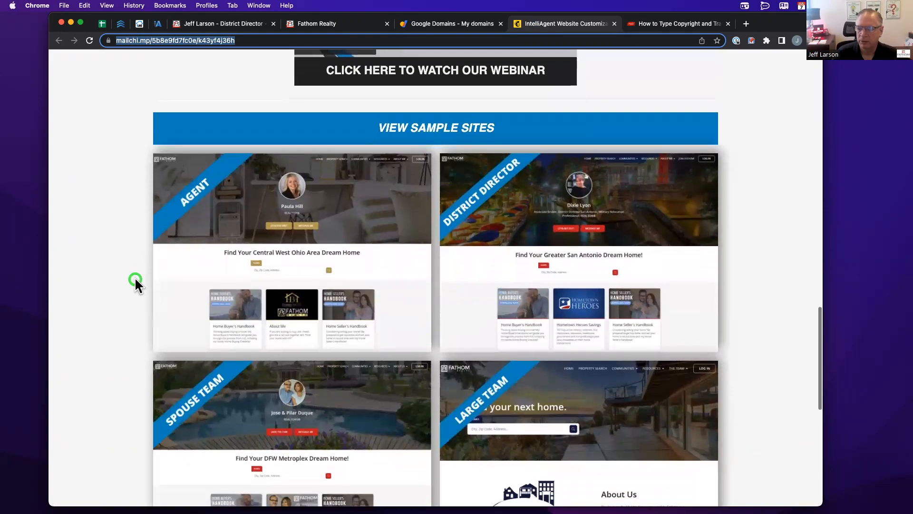
scroll(135, 281, down, 4)
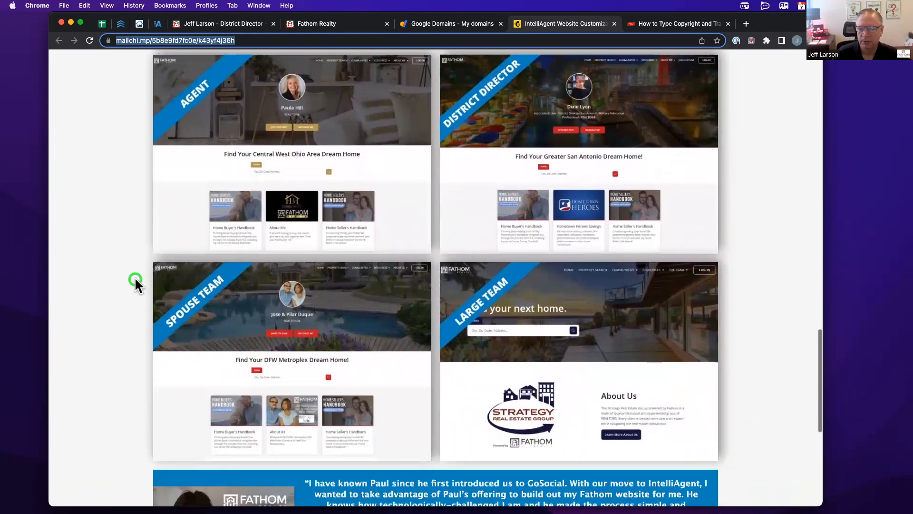
scroll(136, 284, down, 7)
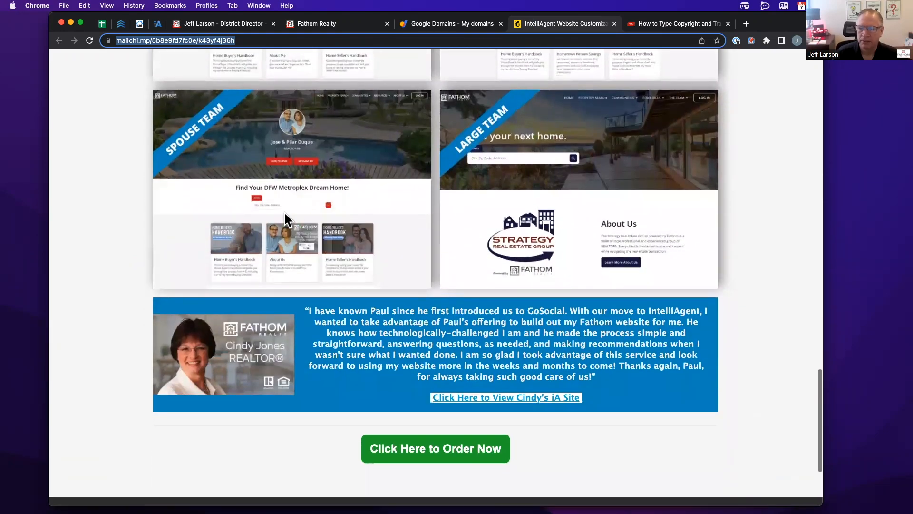
scroll(128, 307, down, 1)
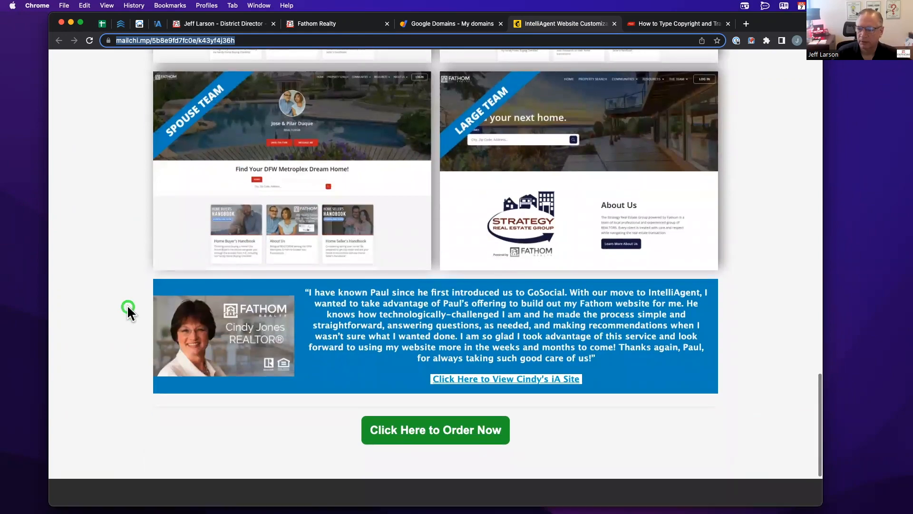
scroll(129, 309, up, 20)
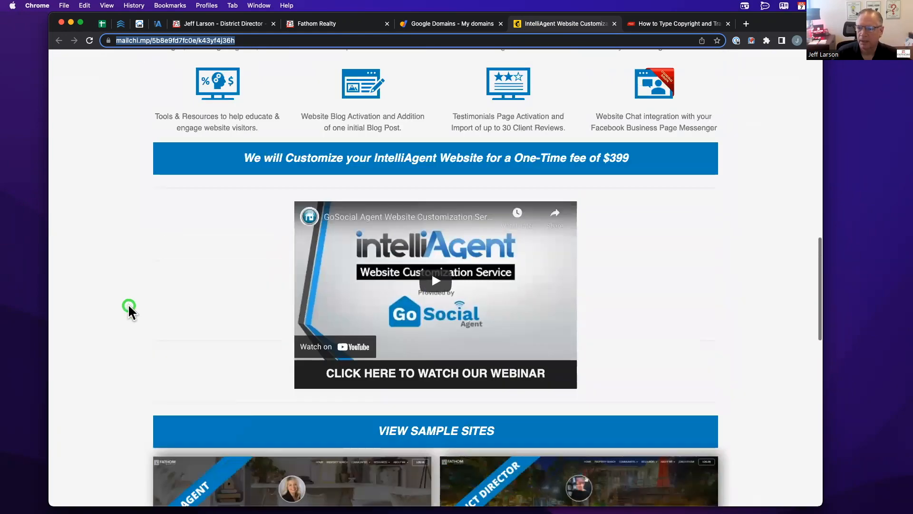
scroll(128, 307, up, 20)
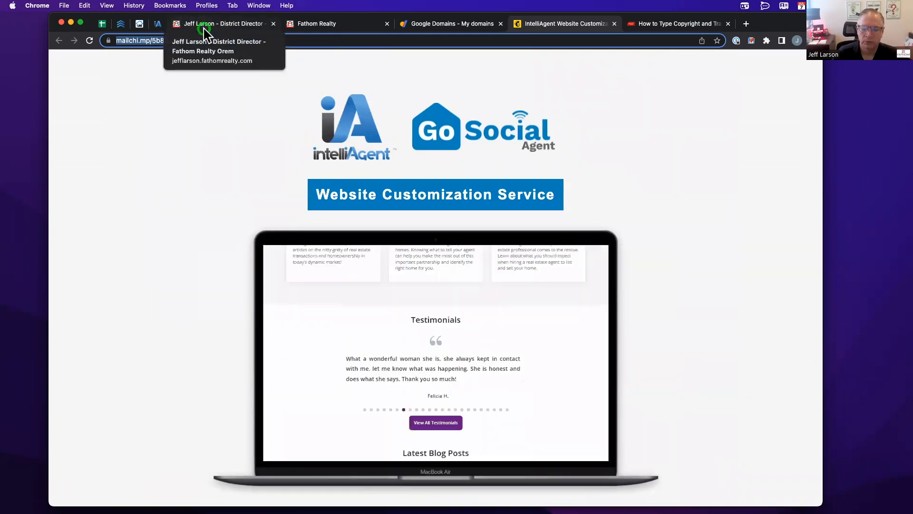
click(157, 24)
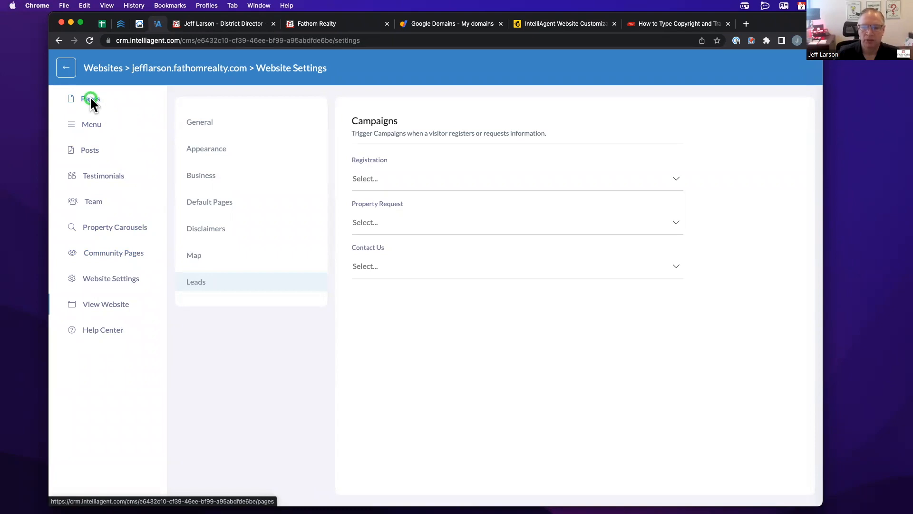
- Review the community pages list, then scroll the live homepage to the 84003, Orem and South Jordan cards
click(130, 251)
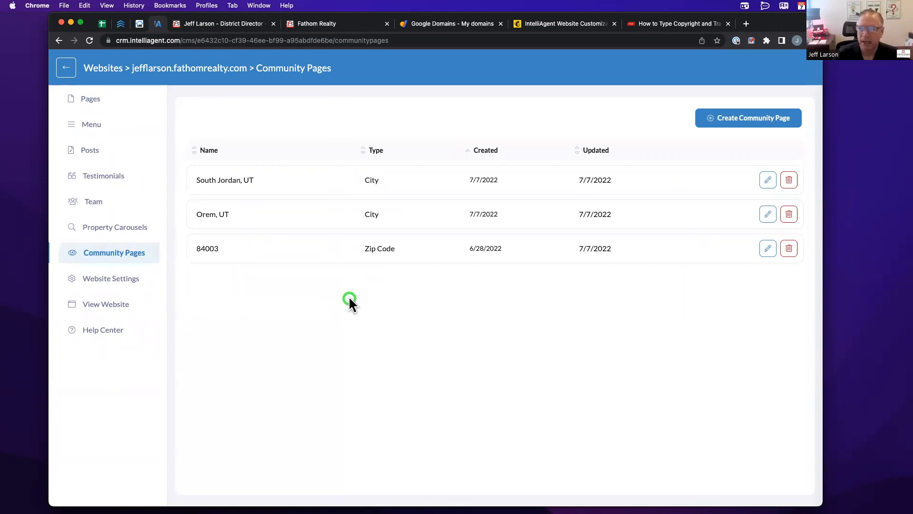
click(71, 72)
scroll(180, 106, down, 15)
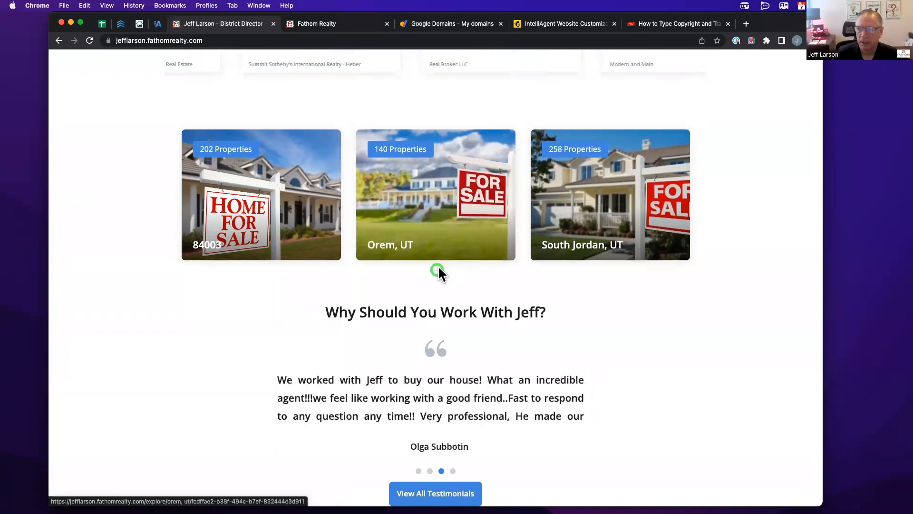
click(416, 209)
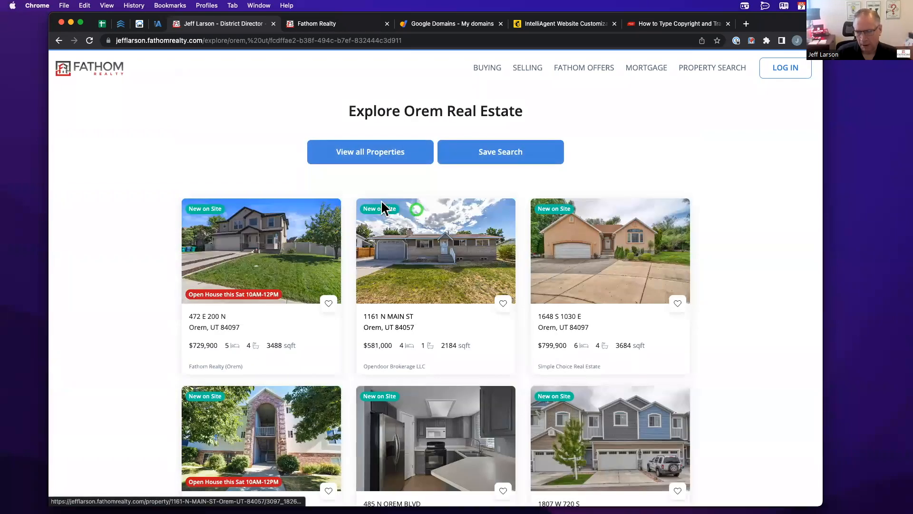
scroll(155, 198, down, 3)
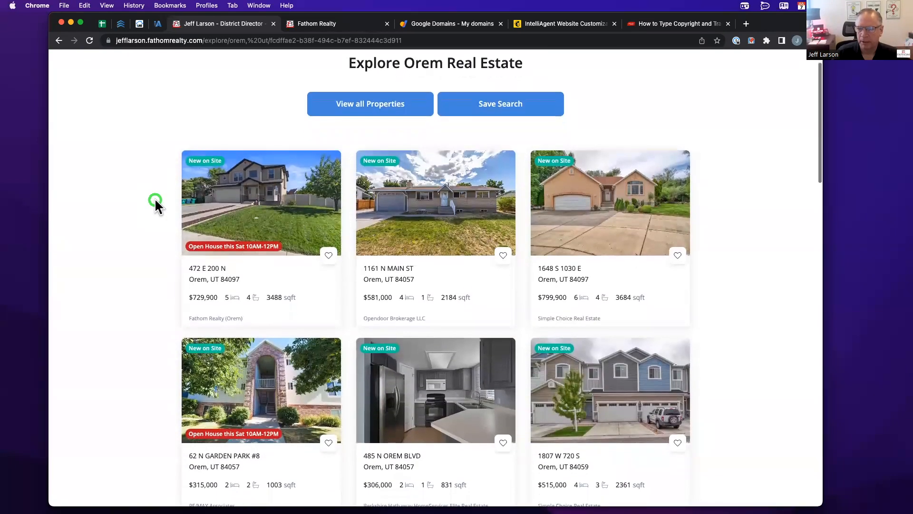
scroll(155, 200, down, 5)
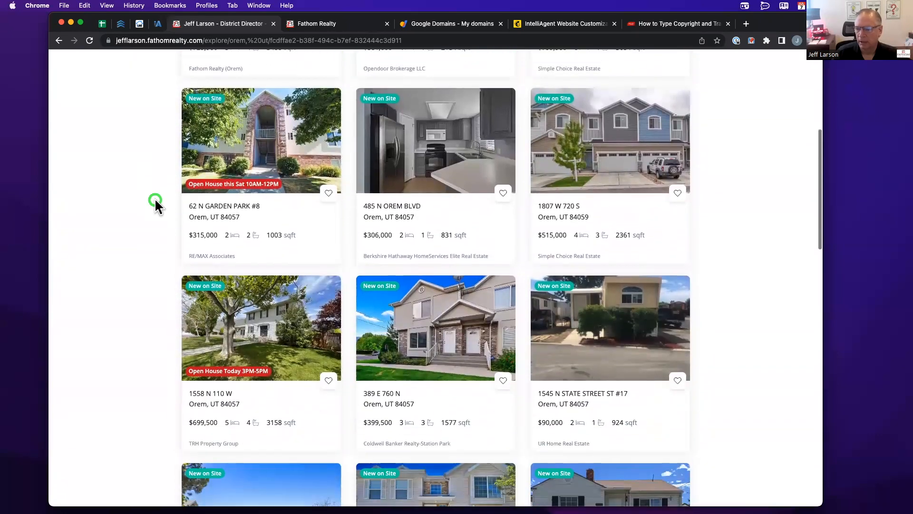
scroll(191, 191, up, 7)
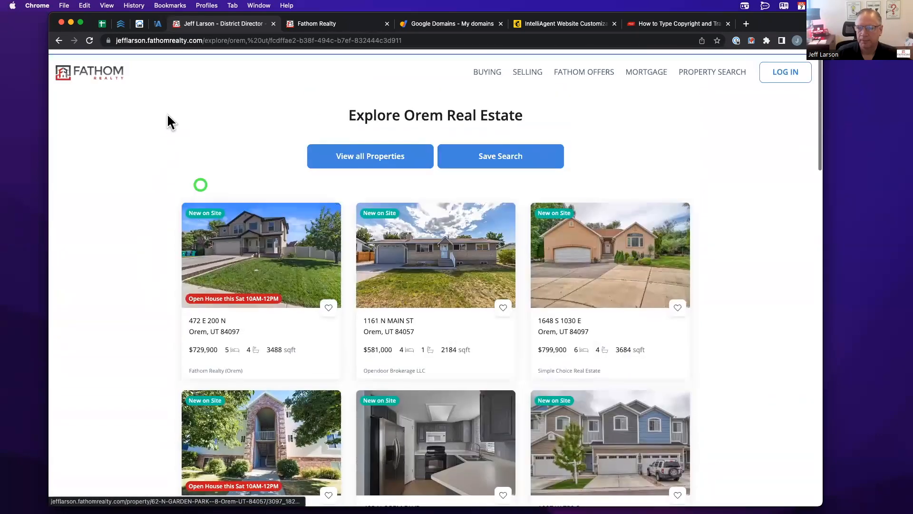
- Start a new community page and choose zip code 84770 as its location after Saint George searches fail
click(156, 25)
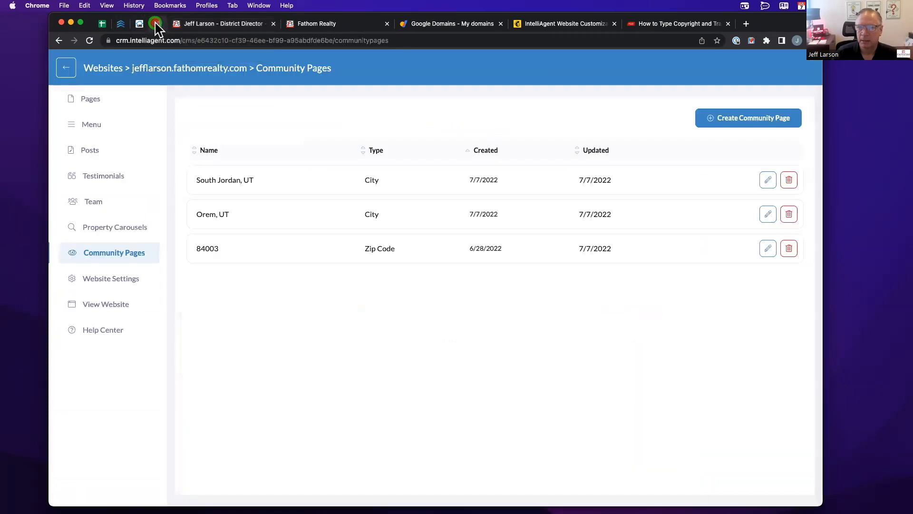
click(753, 116)
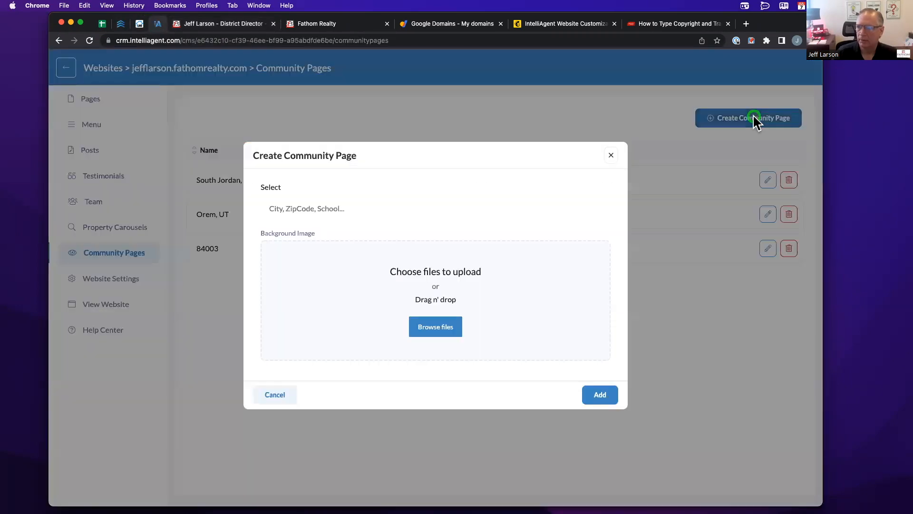
click(325, 210)
text(Saint George)
key(super+a)
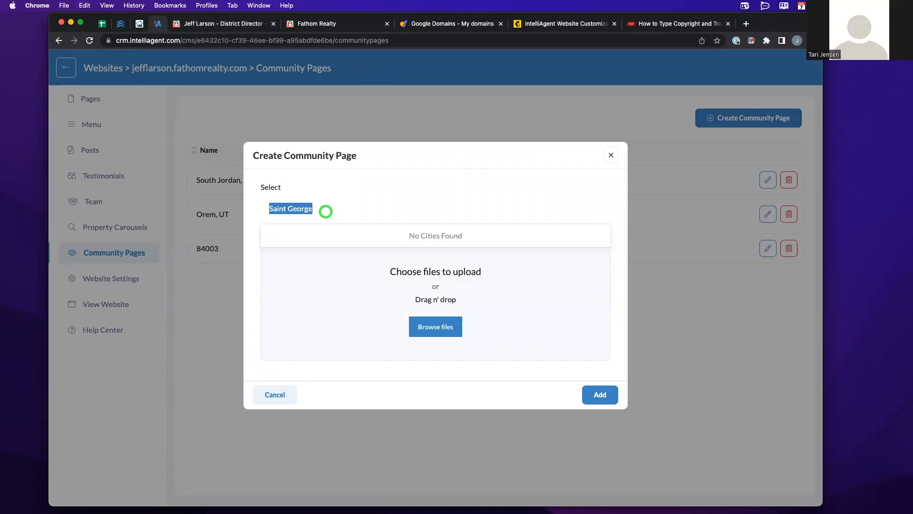
text(St. G)
key(super+a)
text(Saint Ge)
key(super+a)
key(BackSpace)
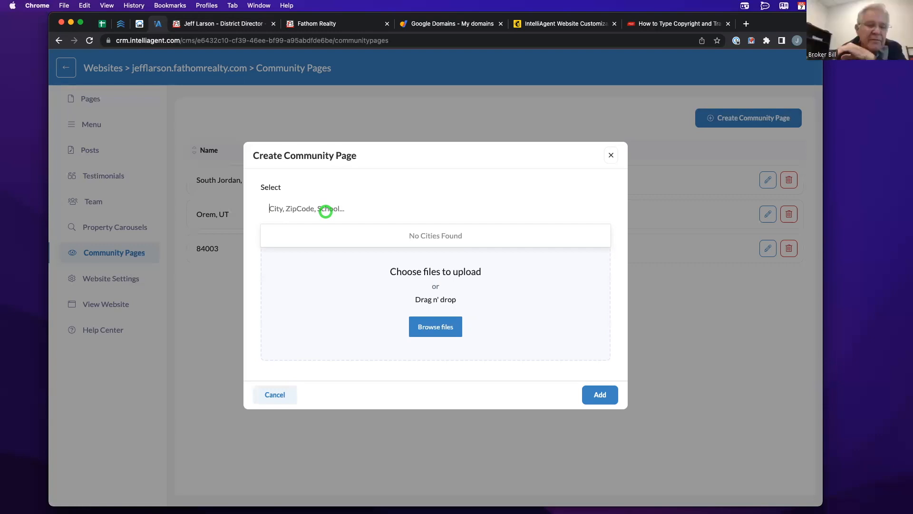
text(84770)
click(284, 248)
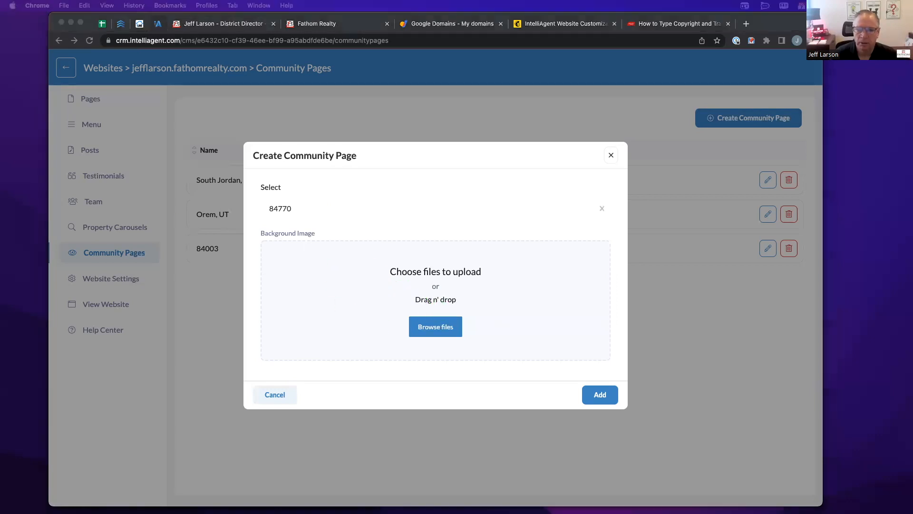
- Set the for-sale house photo as the background image and add the 84770 page
drag(0, 176, 367, 274)
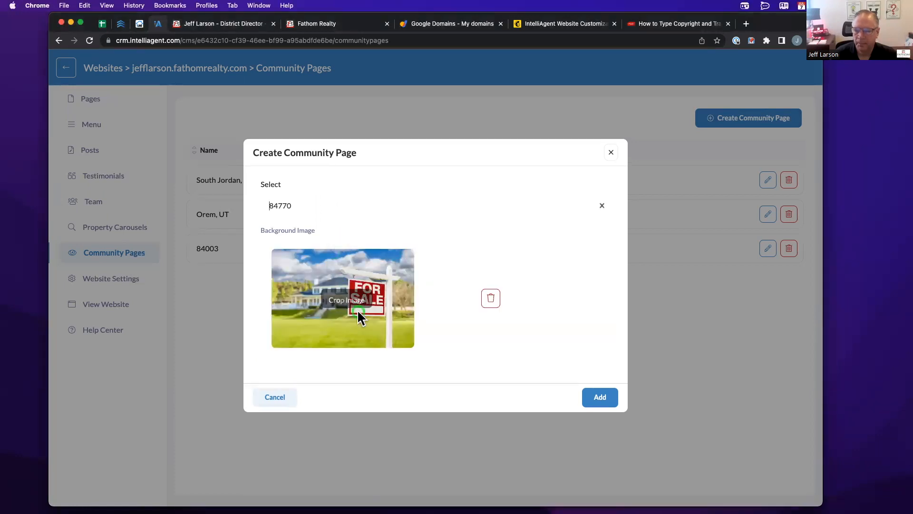
click(601, 398)
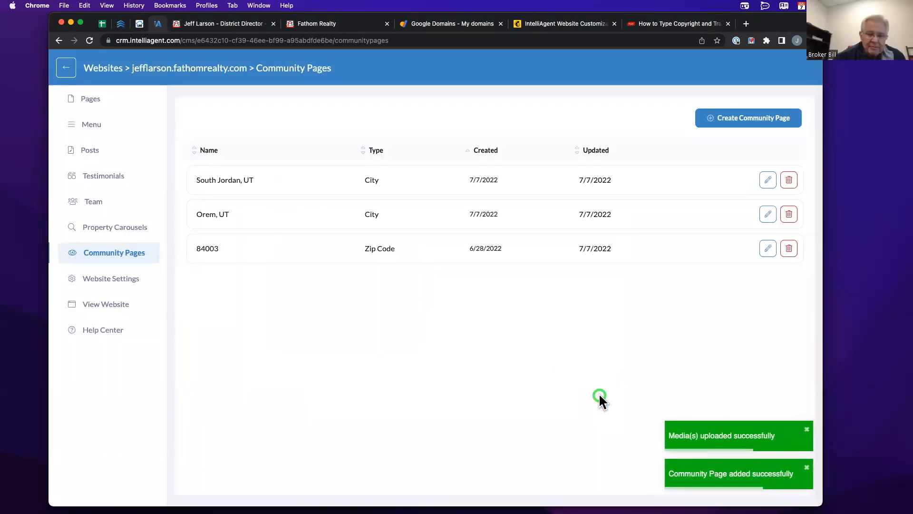
click(465, 24)
- Search Google Images for 'house for sale', then return to the IntelliAgent Community Pages list
click(446, 38)
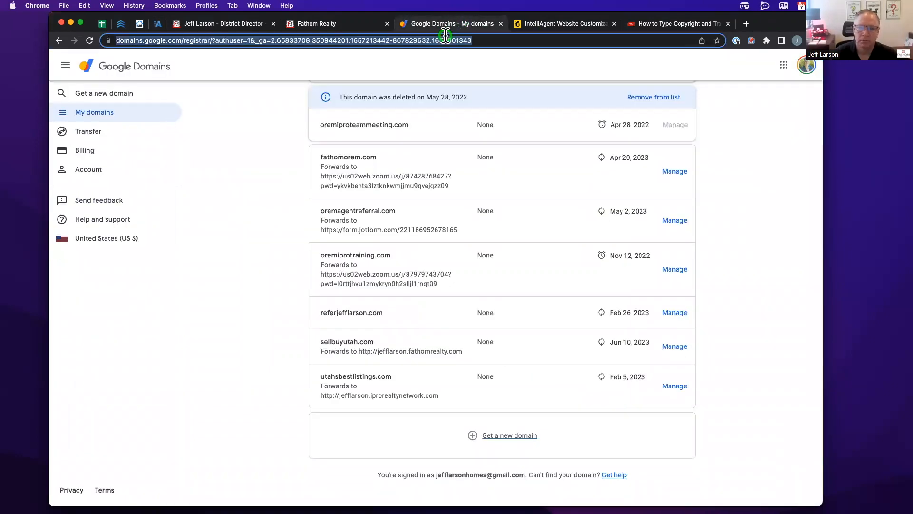
text(h)
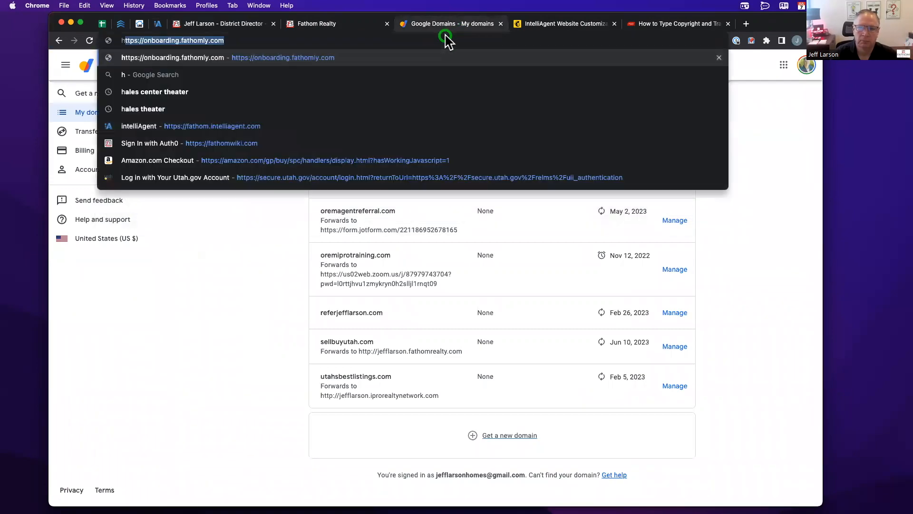
text(ouse for sale)
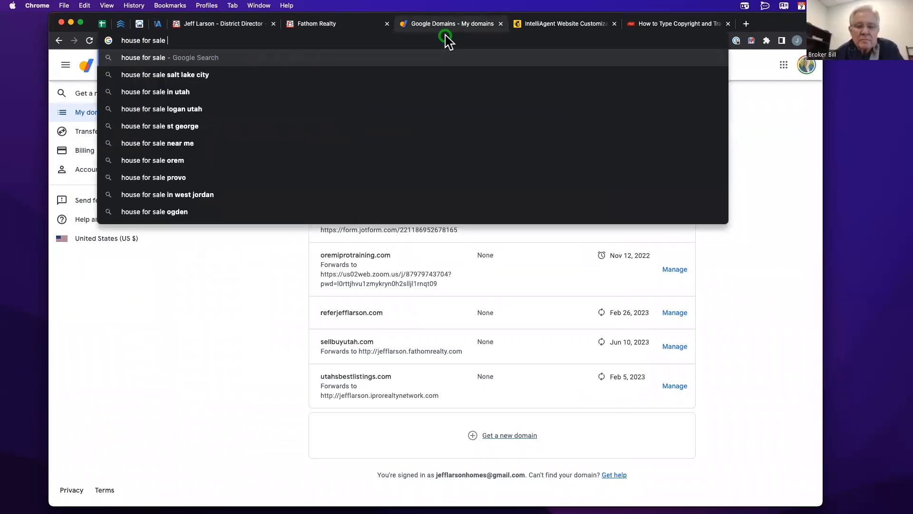
key(Return)
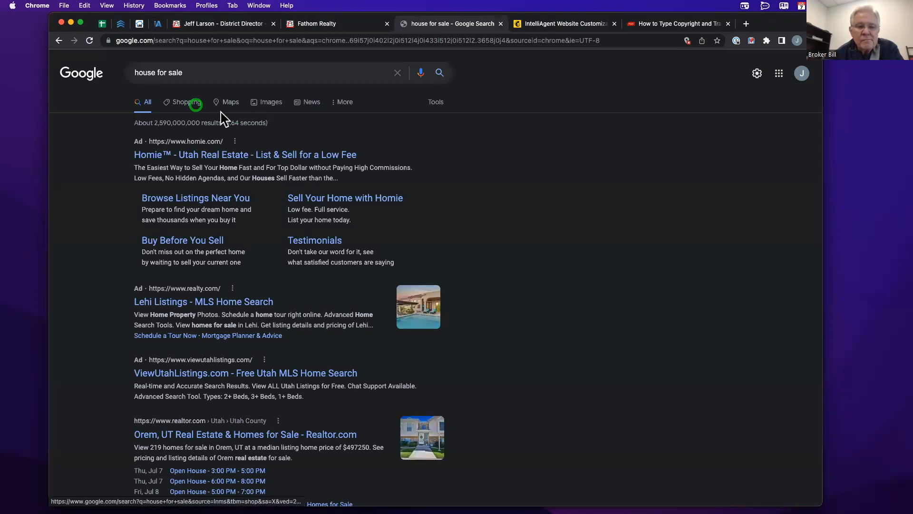
click(255, 103)
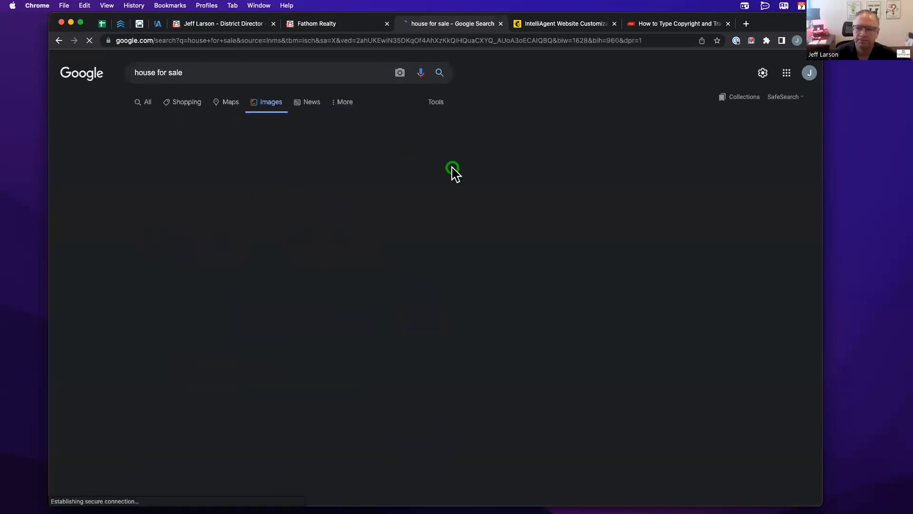
scroll(307, 322, down, 2)
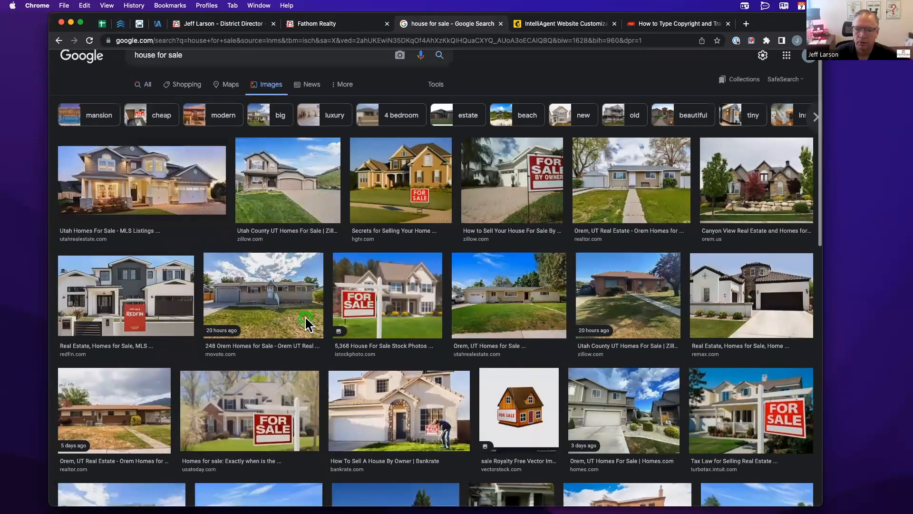
scroll(305, 320, up, 2)
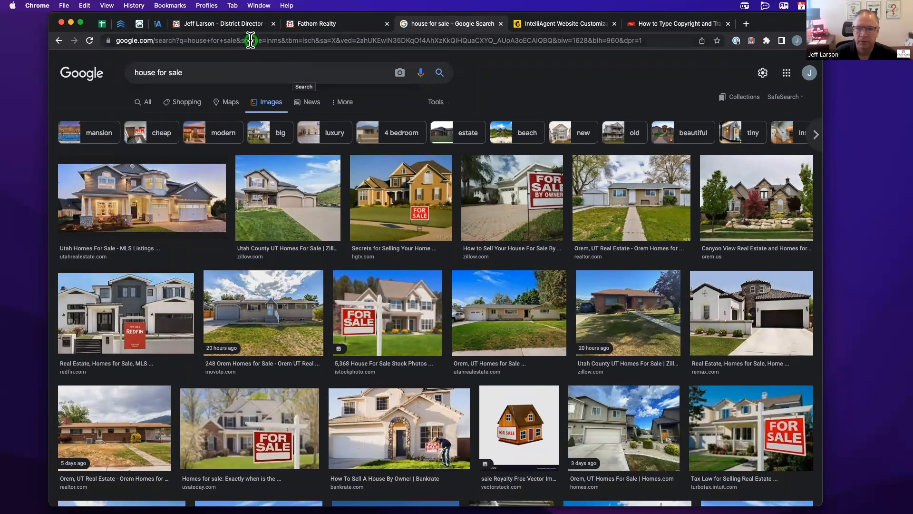
click(159, 25)
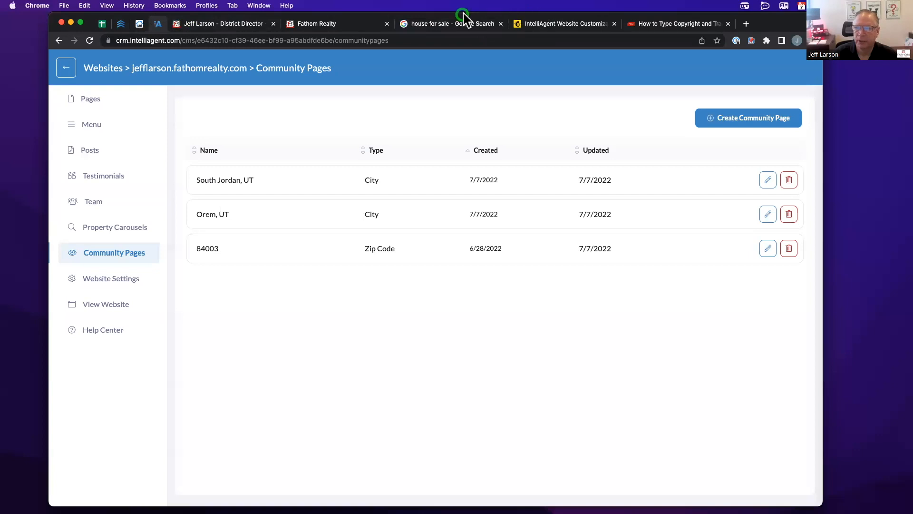
- Refresh the Community Pages list so the new 84770 Zip Code page appears
click(451, 26)
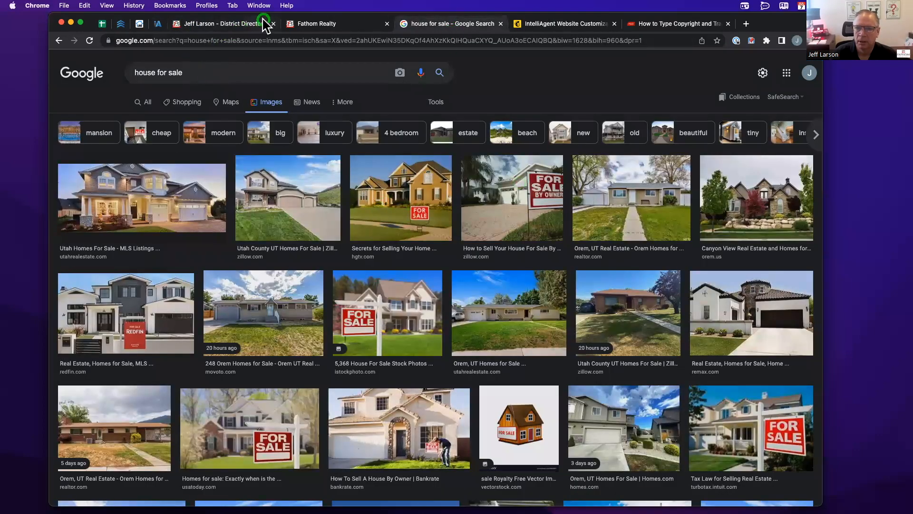
click(159, 24)
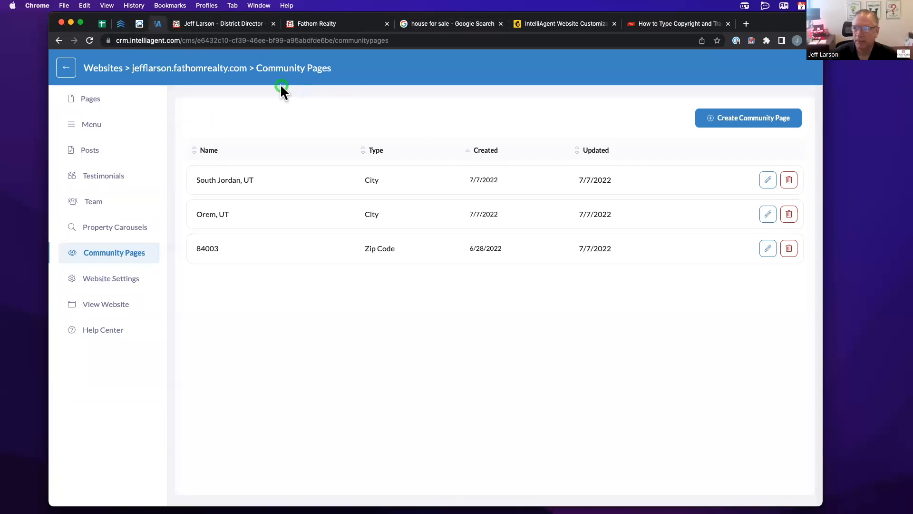
click(90, 41)
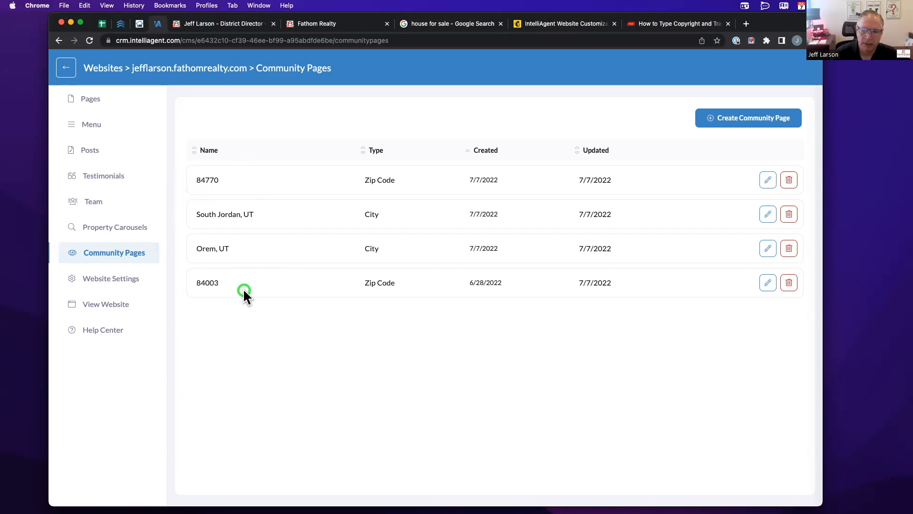
- Reload the live homepage to confirm the new 84770 card with 110 properties, then return to IntelliAgent
click(224, 24)
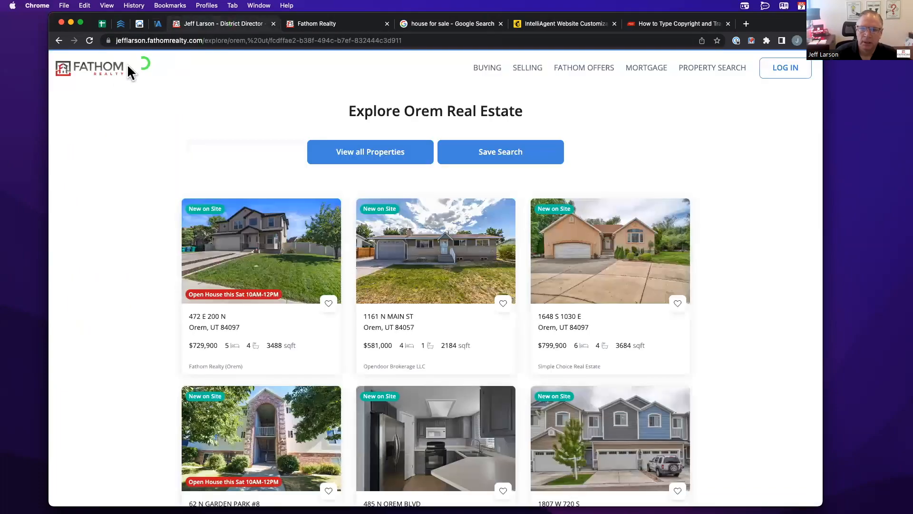
click(104, 68)
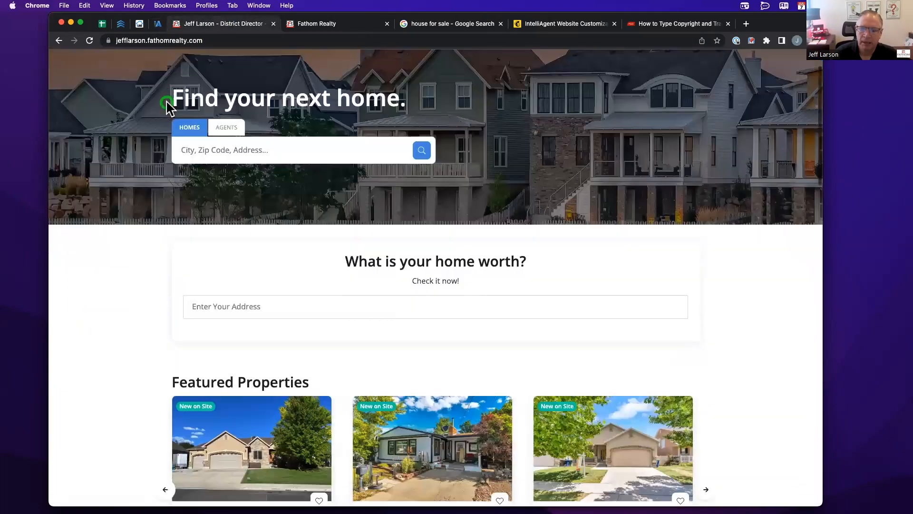
scroll(167, 103, down, 10)
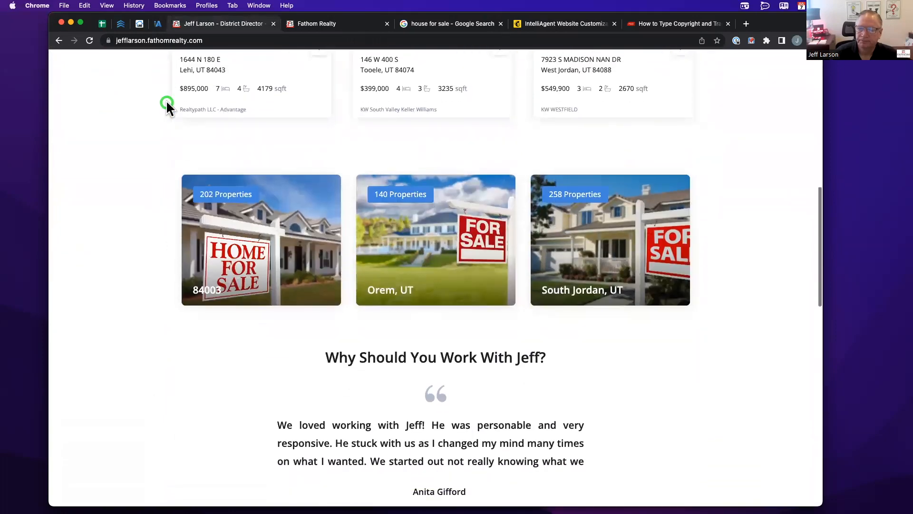
scroll(166, 100, up, 5)
click(90, 41)
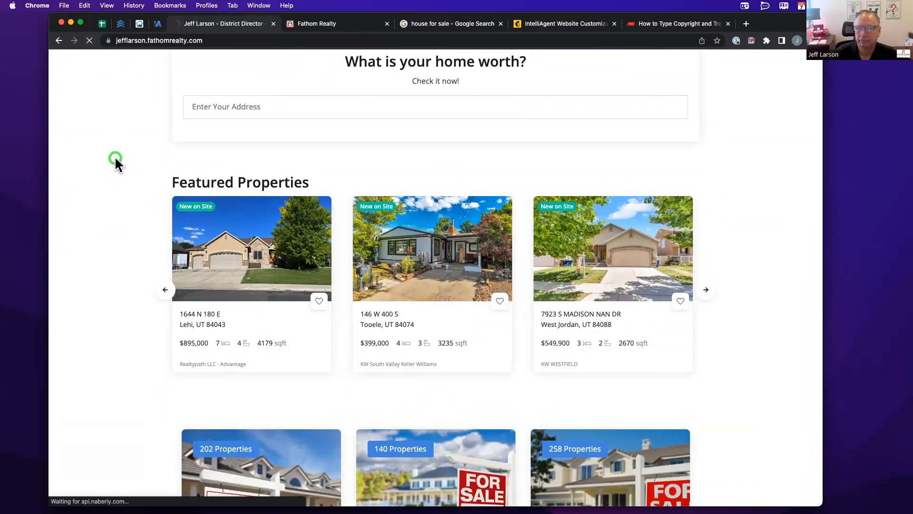
scroll(123, 157, down, 10)
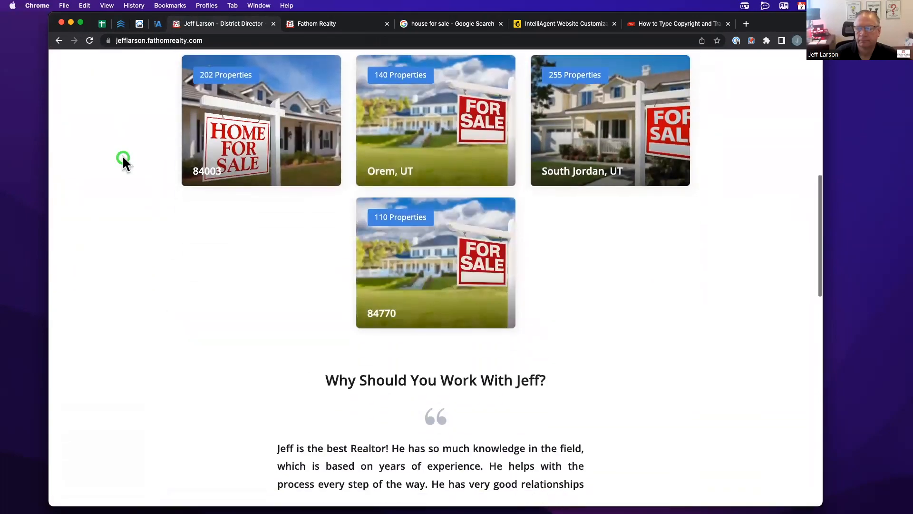
scroll(123, 162, up, 4)
scroll(122, 162, down, 2)
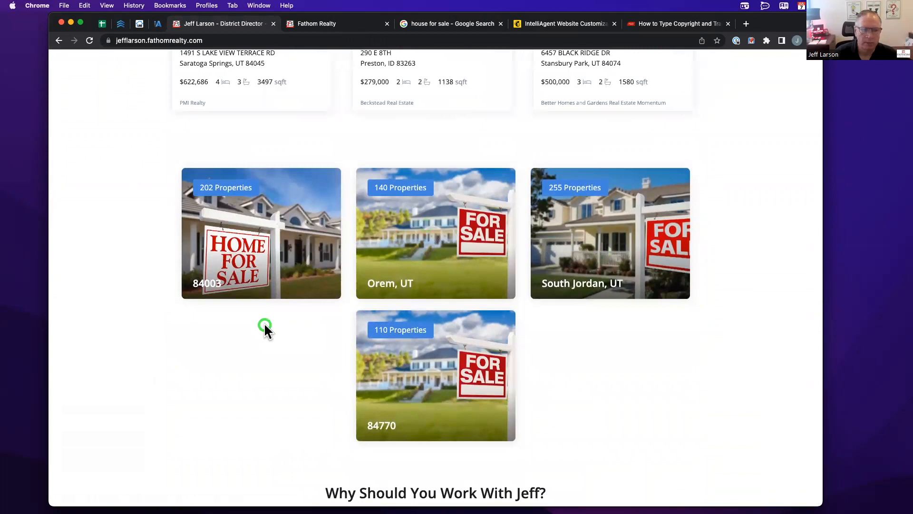
scroll(265, 327, down, 1)
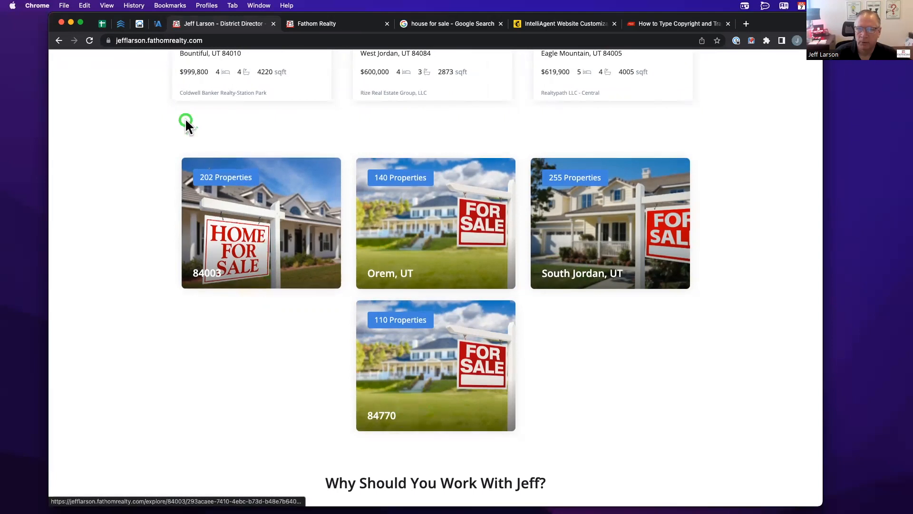
click(155, 24)
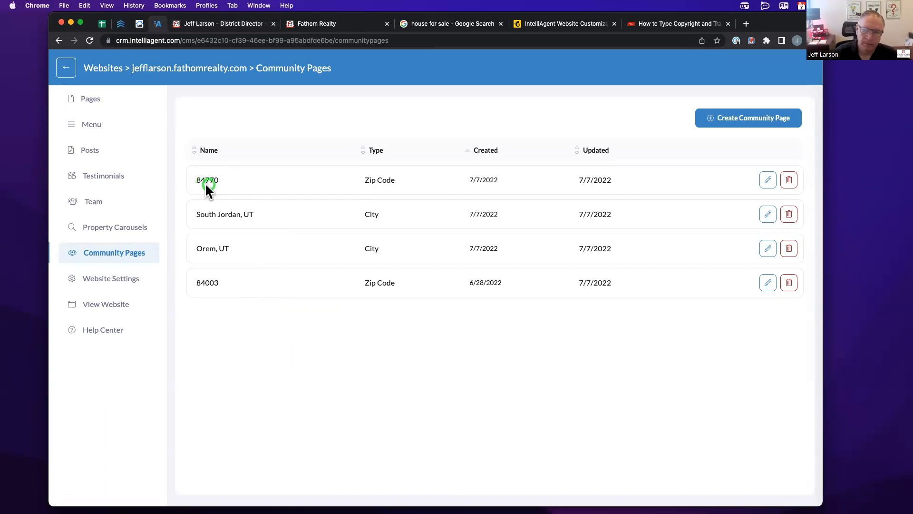
- Delete the 84770 community page and confirm, then start another new community page
click(788, 180)
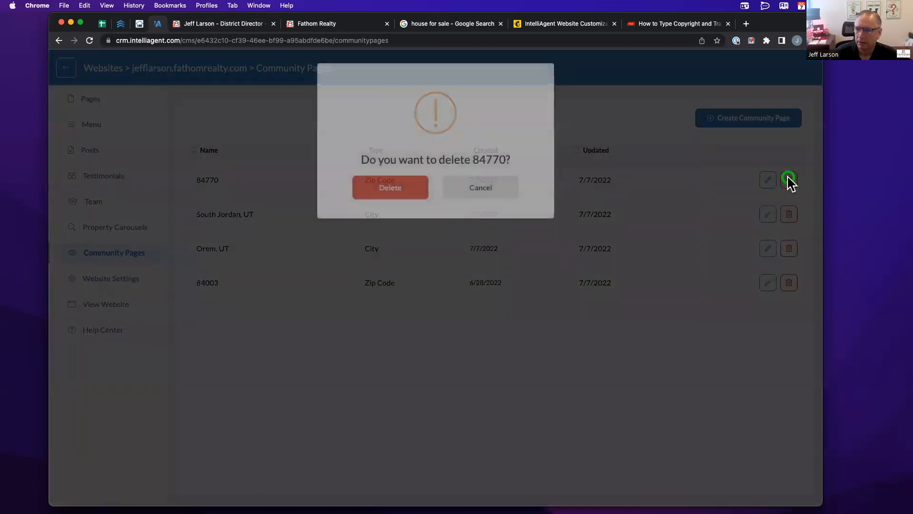
click(409, 187)
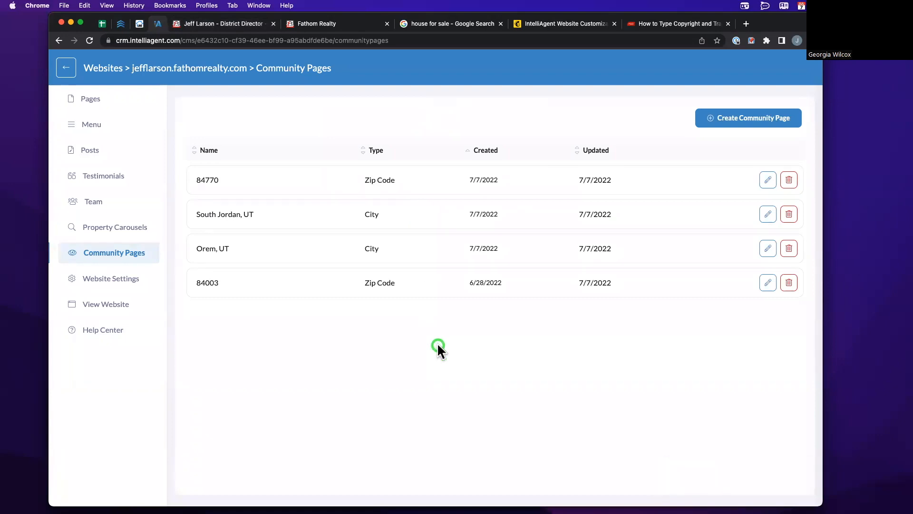
click(709, 123)
- Enter Utah as the new community page's location, replacing the mistyped 'Loan'
click(714, 119)
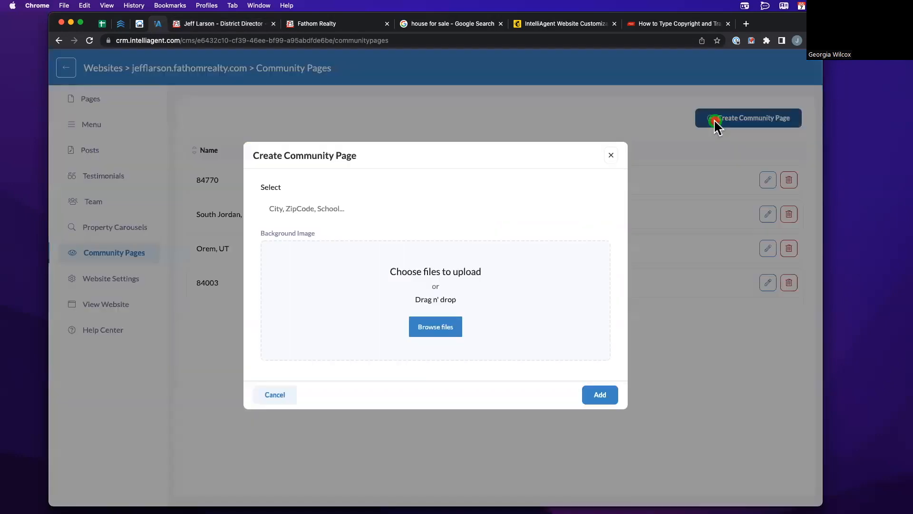
click(370, 209)
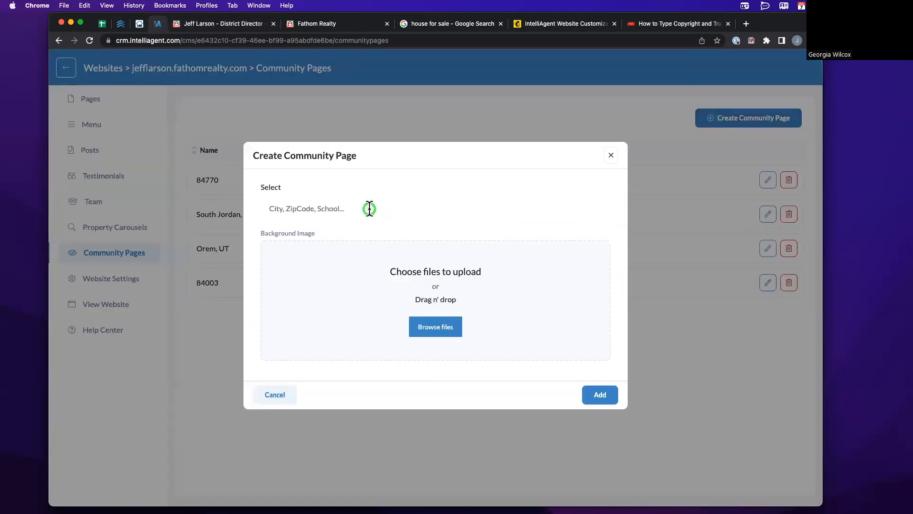
click(298, 211)
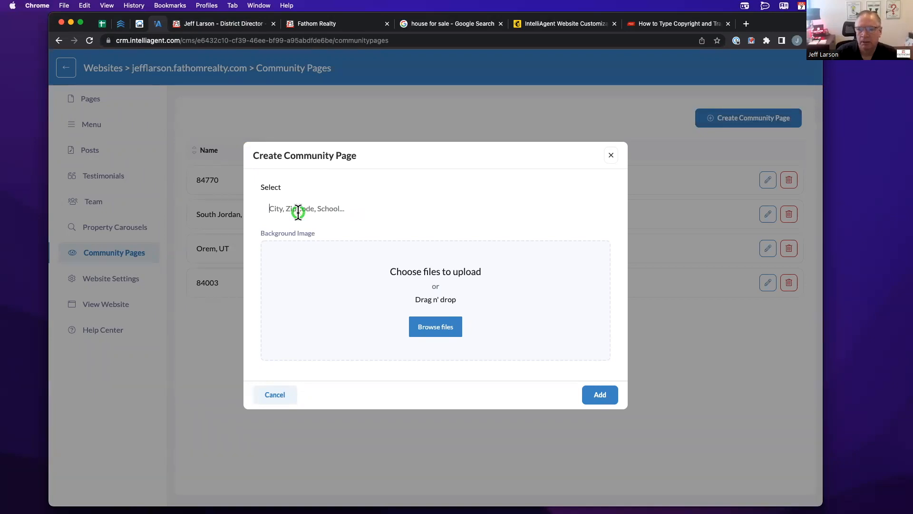
text(Loan)
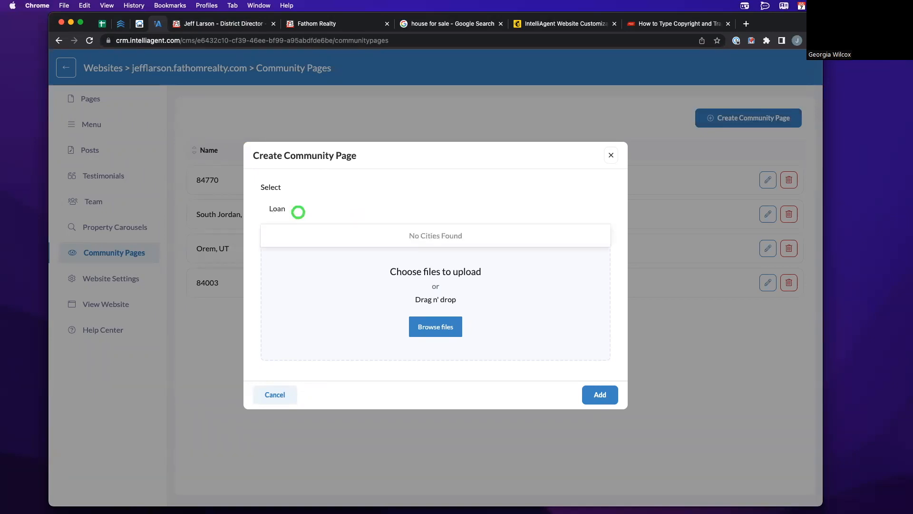
key(super+a)
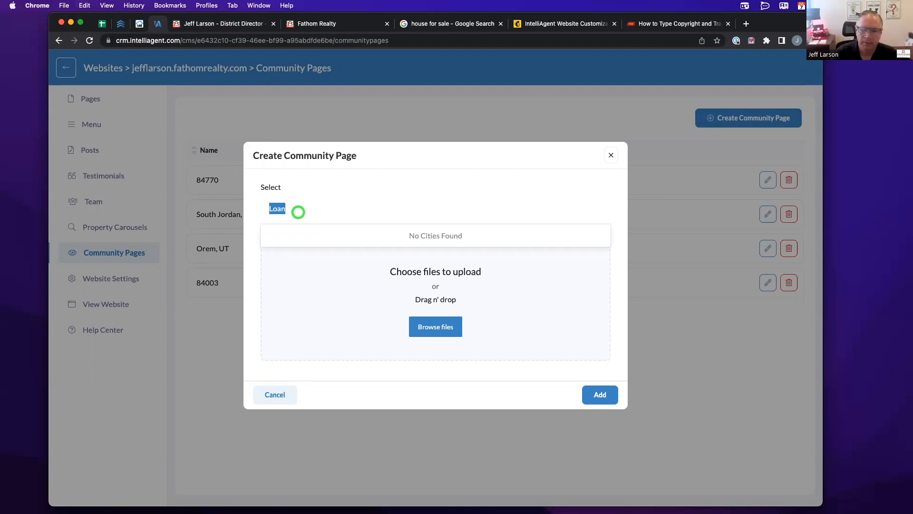
text(Utah)
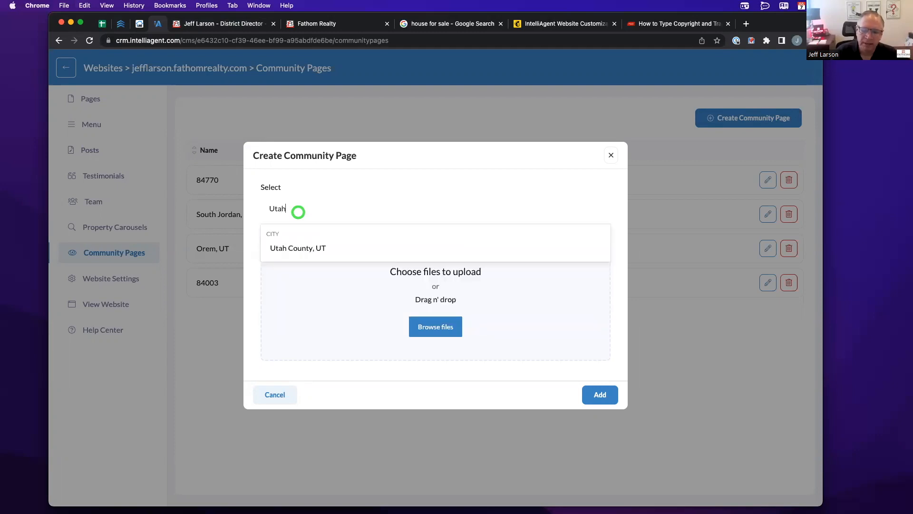
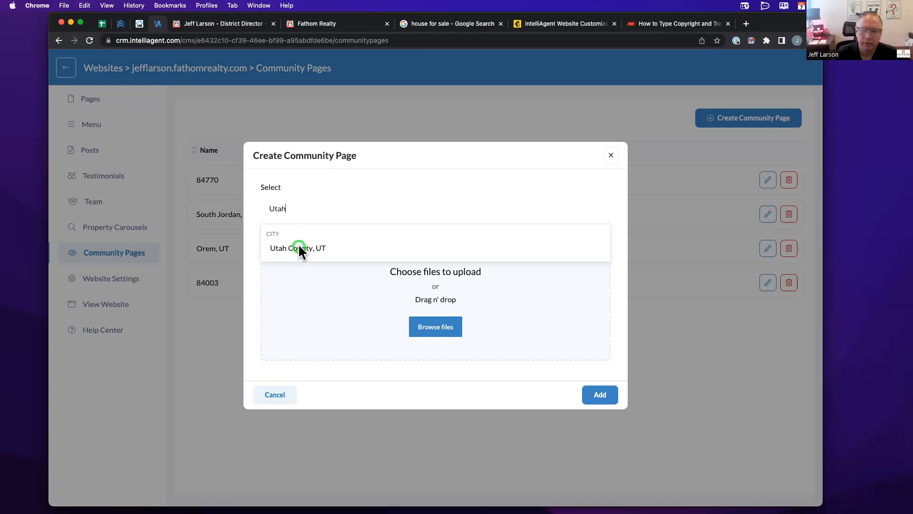
- Search for St. George and pick St. George, UT, then clear it and cancel the dialog
key(super+a)
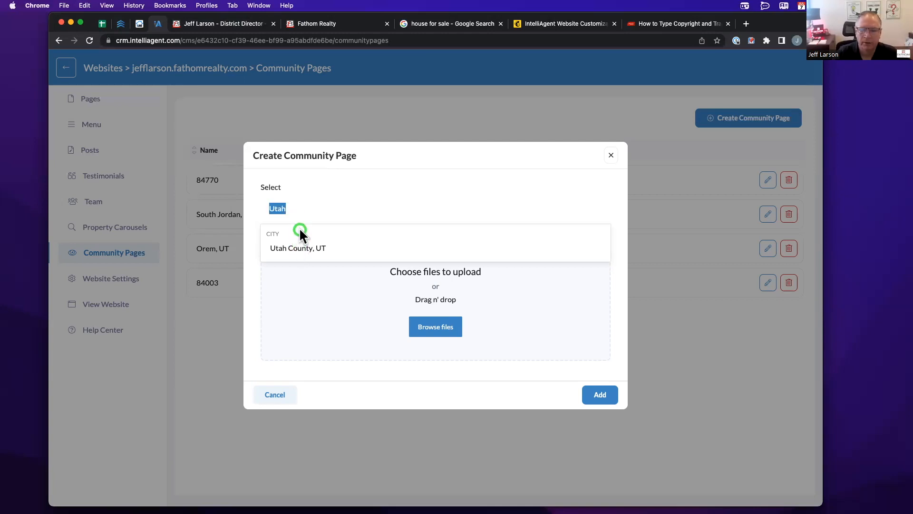
text(St.)
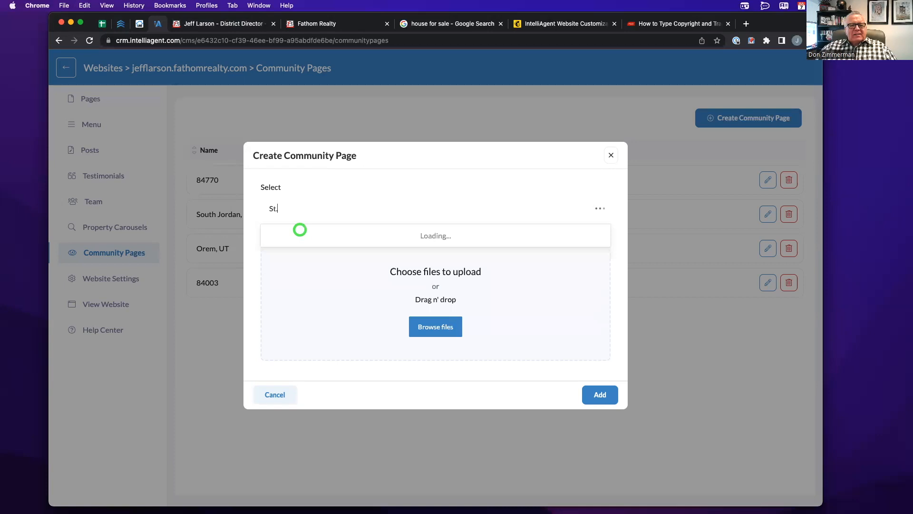
text( George)
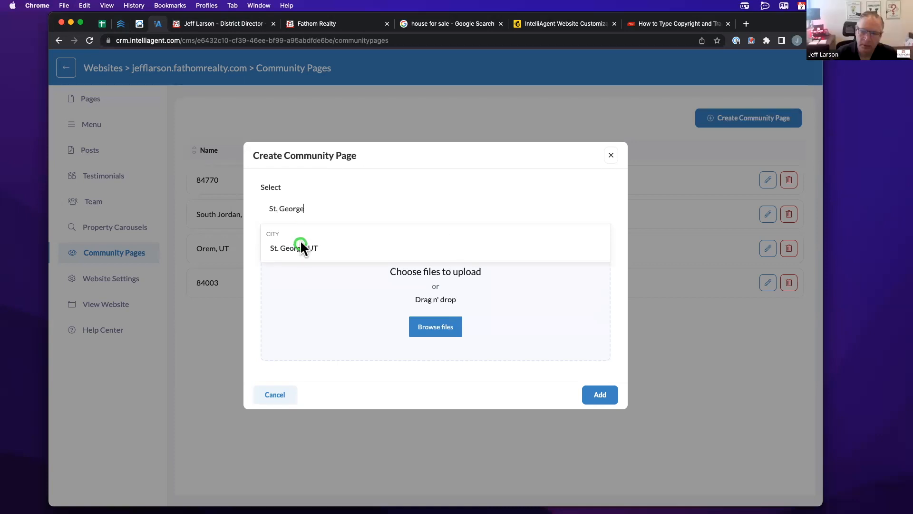
click(300, 248)
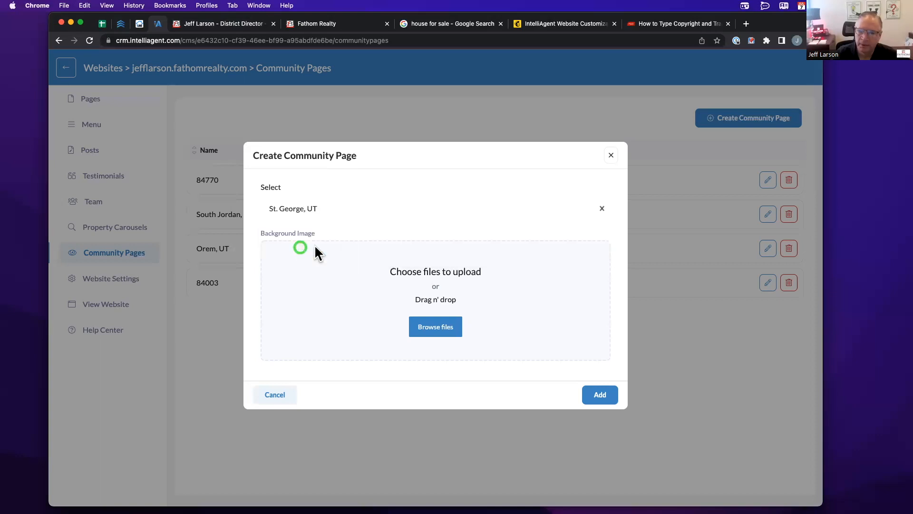
key(super+a)
click(603, 209)
click(273, 214)
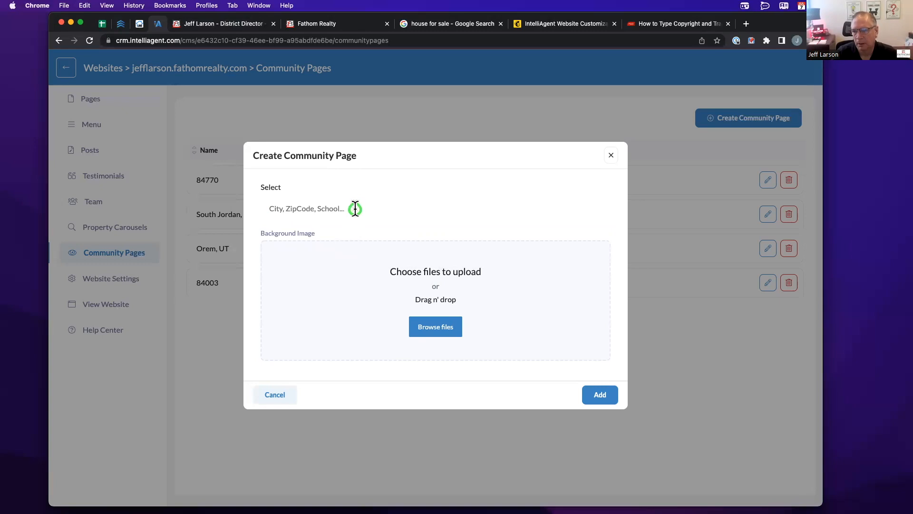
click(262, 394)
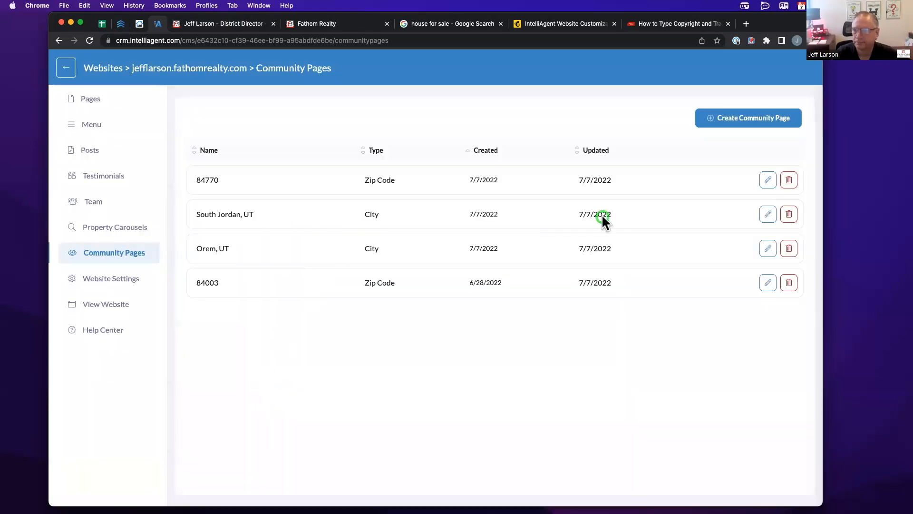
- Start another community page with ZIP 84770, cancel it too, and reload the list
click(715, 119)
text(Saint George 8)
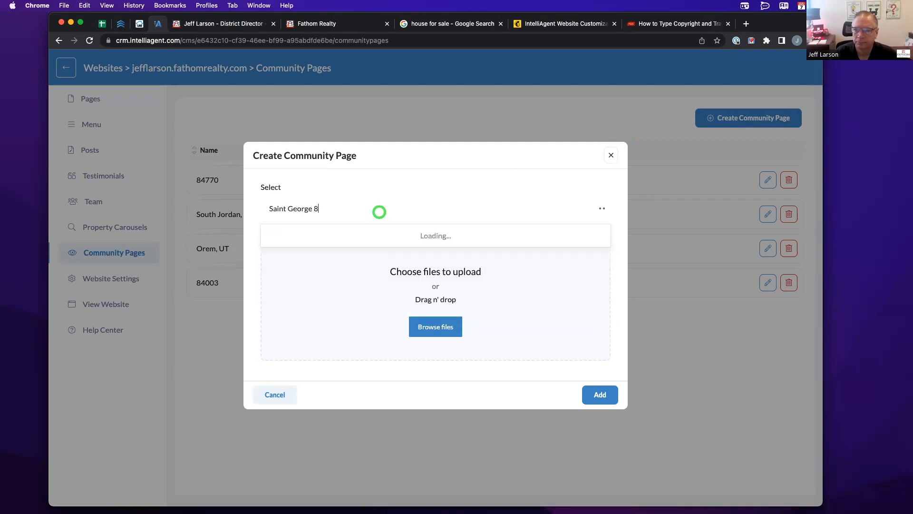
text(477)
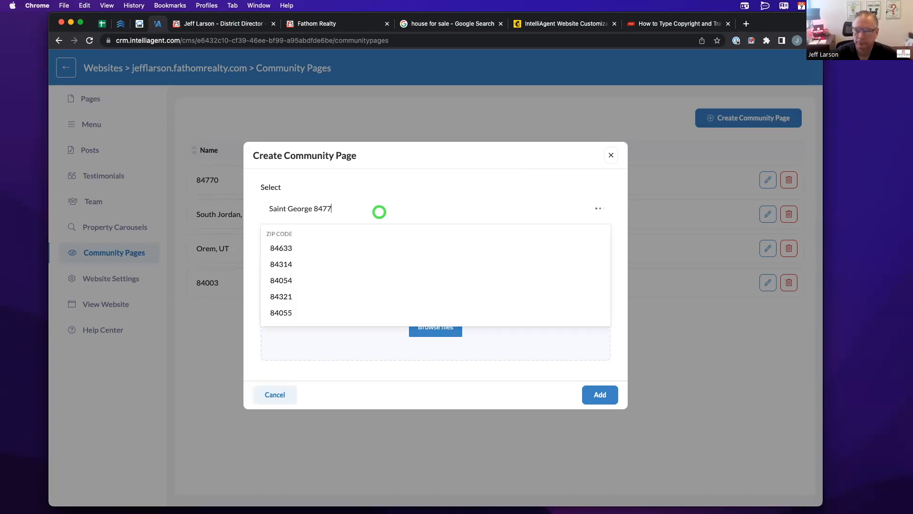
text(0)
key(Return)
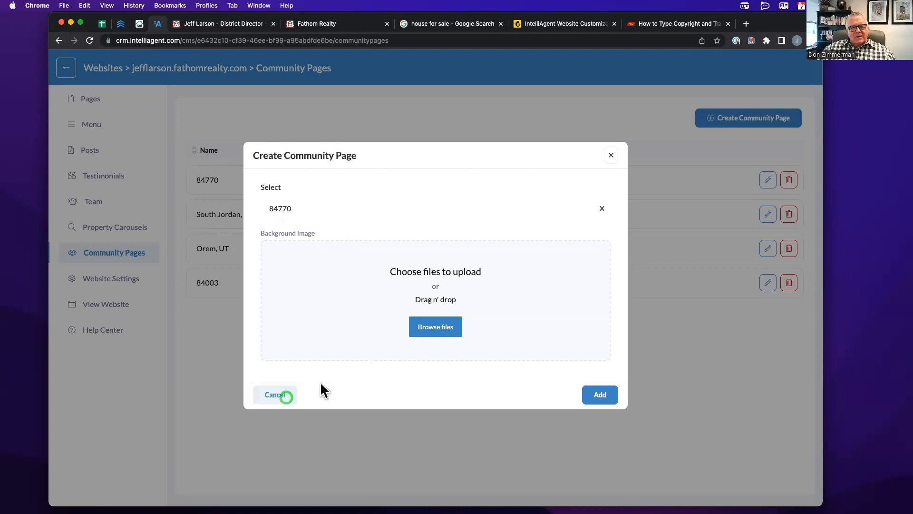
click(275, 398)
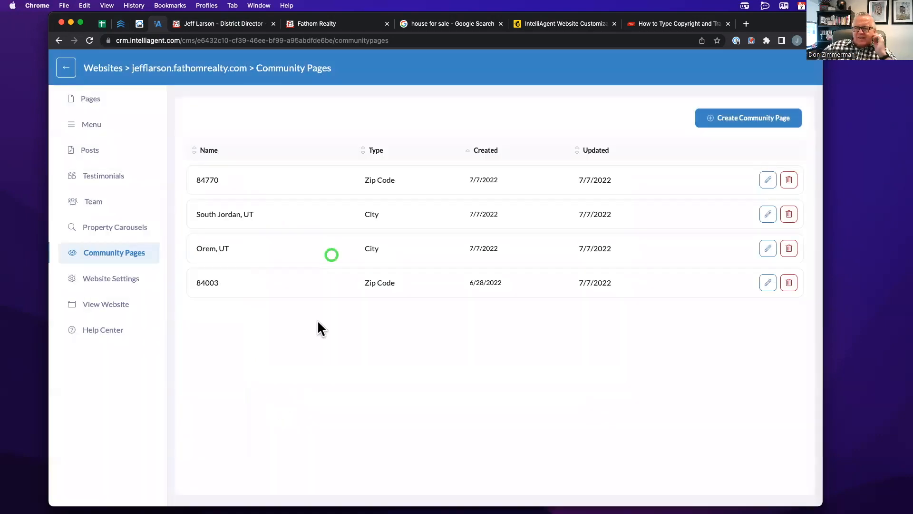
click(92, 40)
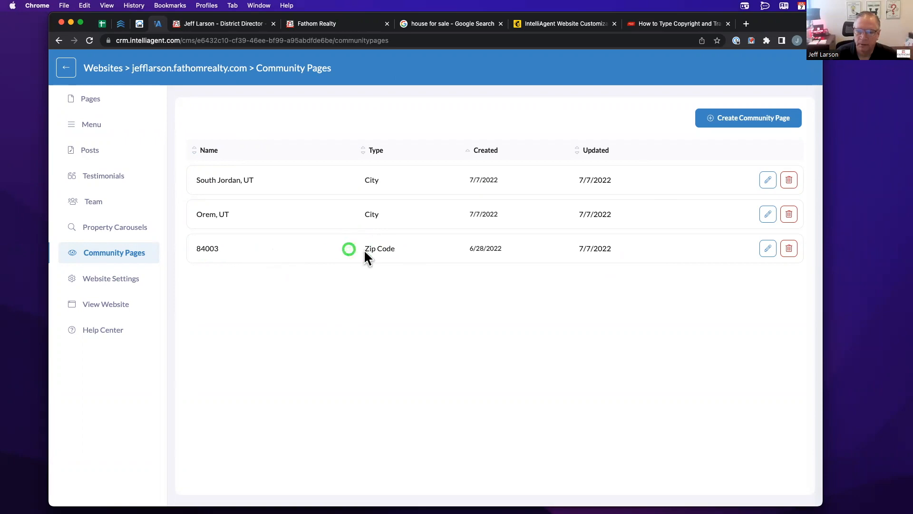
- Open the 84003 community page for editing
click(767, 249)
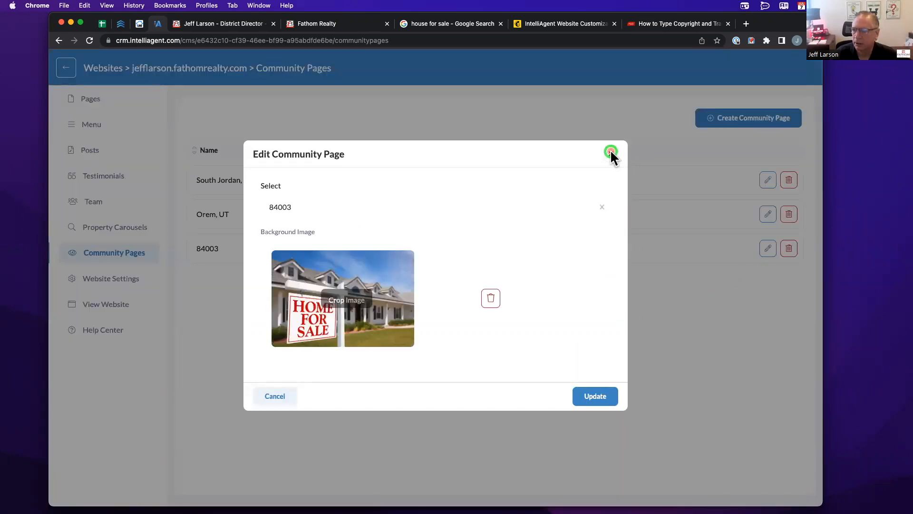
click(610, 153)
click(789, 249)
click(766, 247)
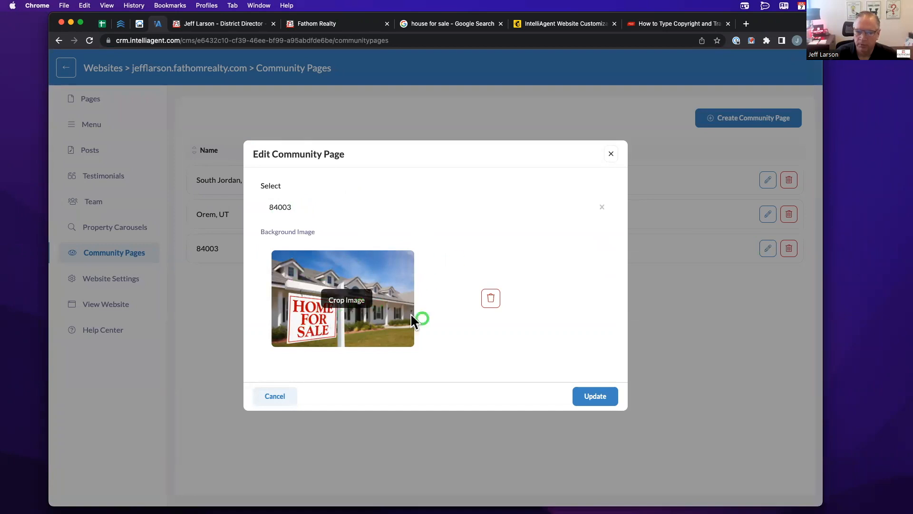
click(360, 300)
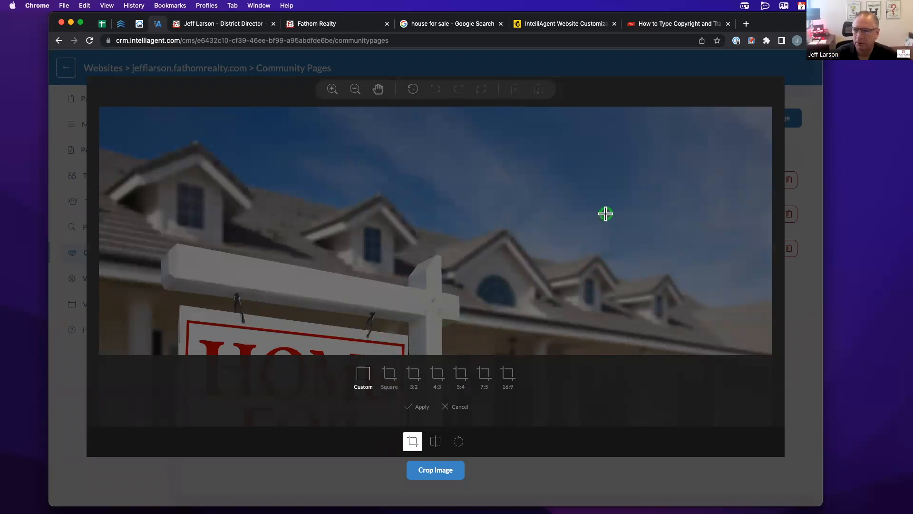
click(443, 476)
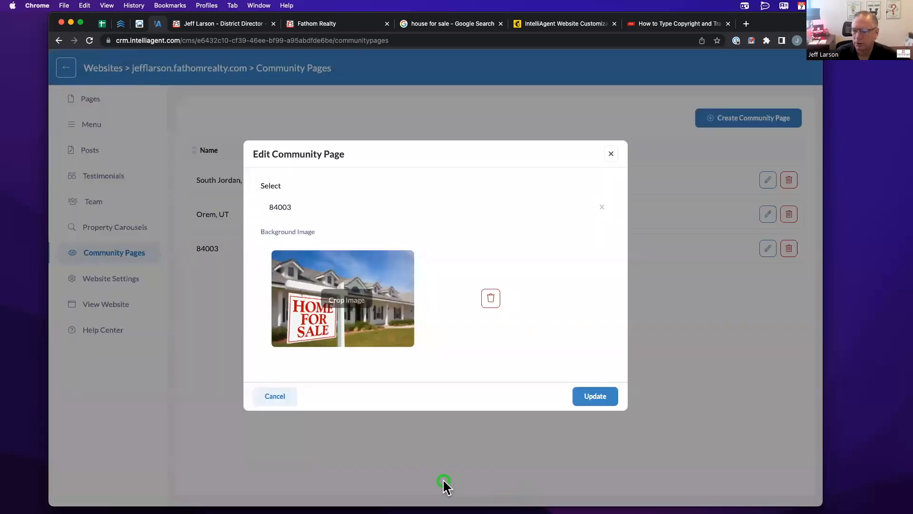
click(281, 397)
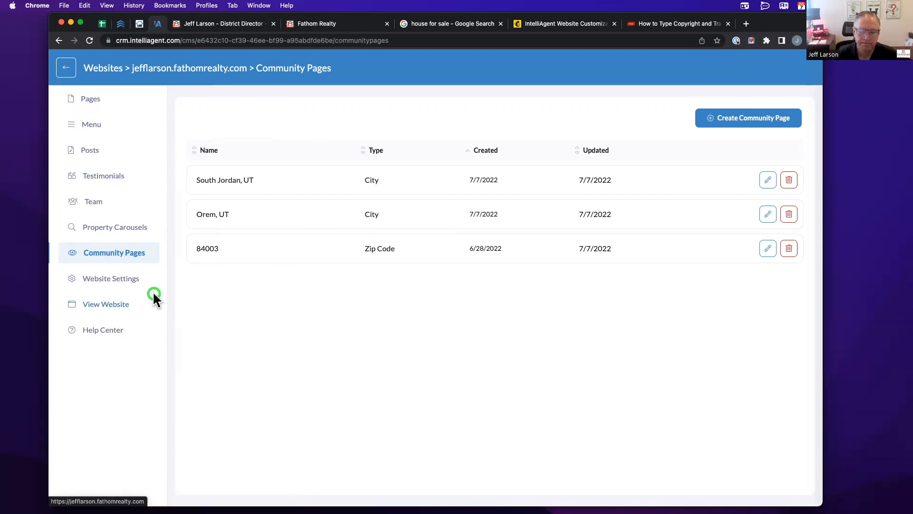
- Go to the Property Carousels section from the sidebar
click(130, 227)
- Compare the live site's Featured Properties and community cards with IntelliAgent's carousel list
click(212, 23)
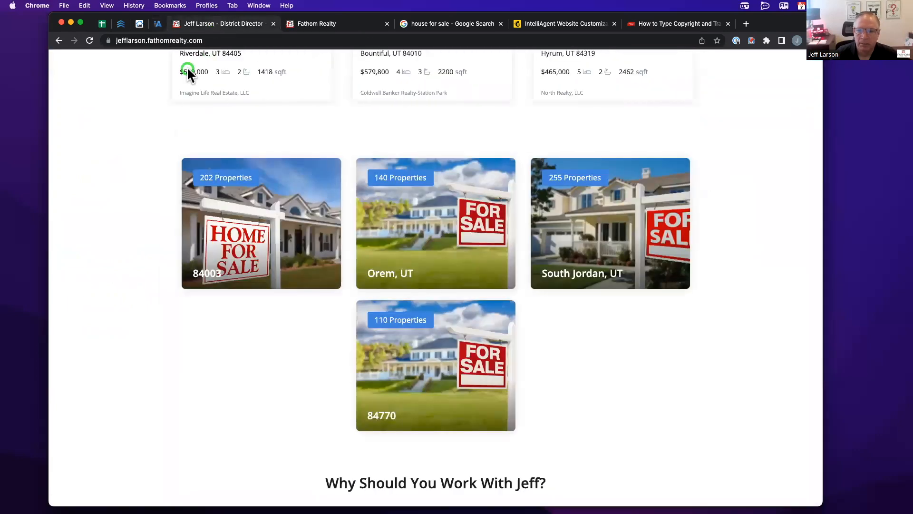
scroll(158, 93, up, 4)
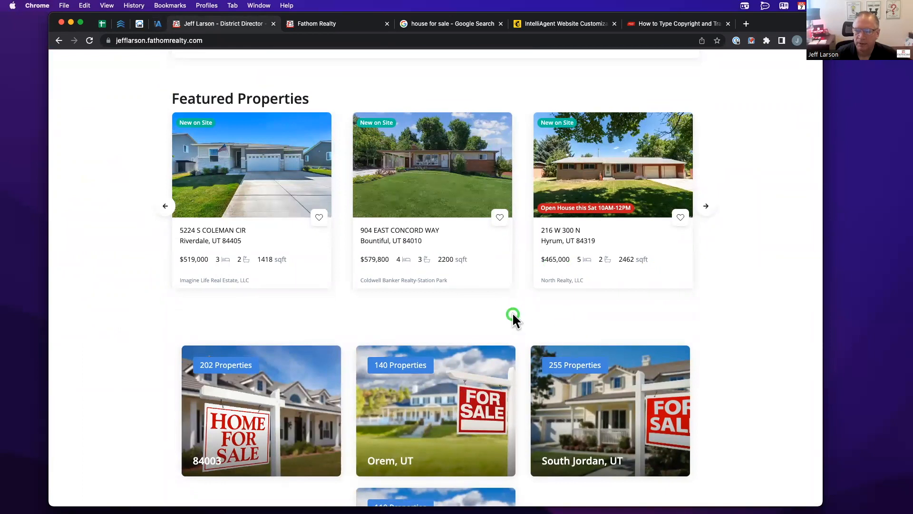
click(158, 24)
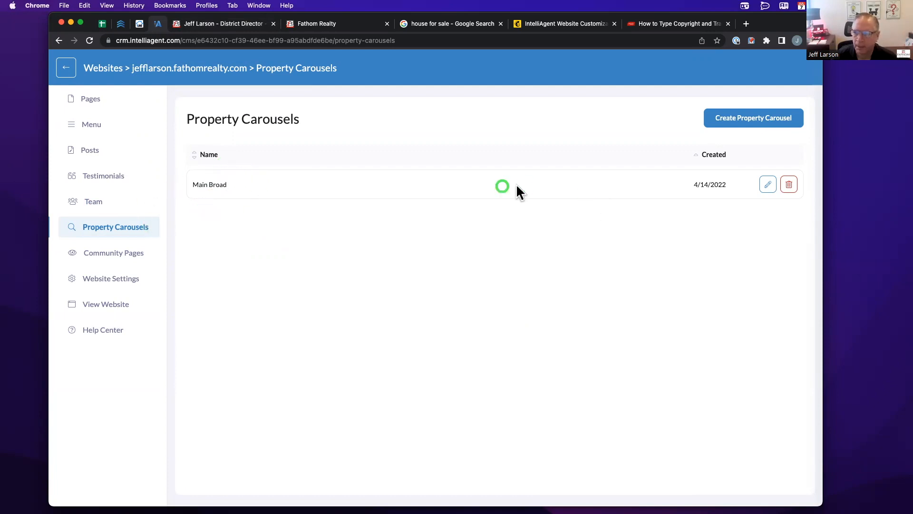
click(205, 25)
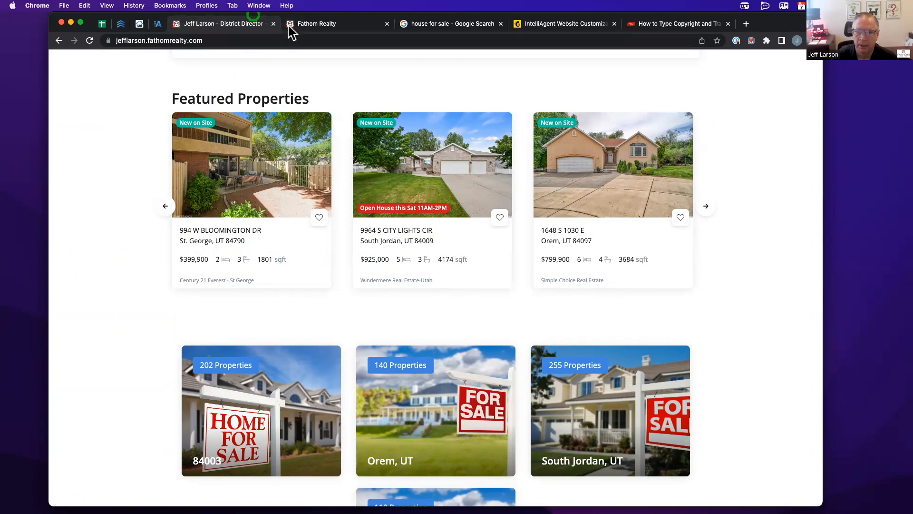
- Back in IntelliAgent, start a new property carousel search (URE MLS, 681947 properties)
click(157, 24)
click(768, 119)
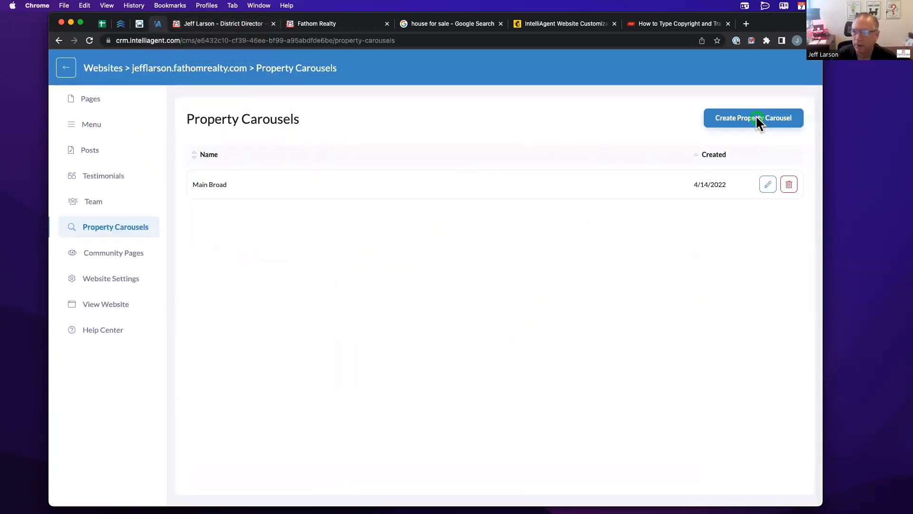
click(763, 122)
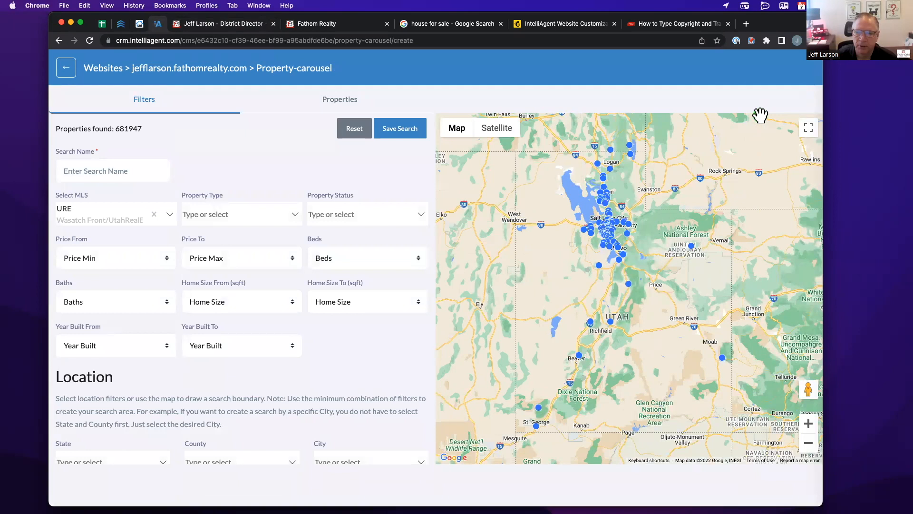
- Scroll to the MLS filter and keep URE as the MLS
click(247, 170)
scroll(247, 170, down, 1)
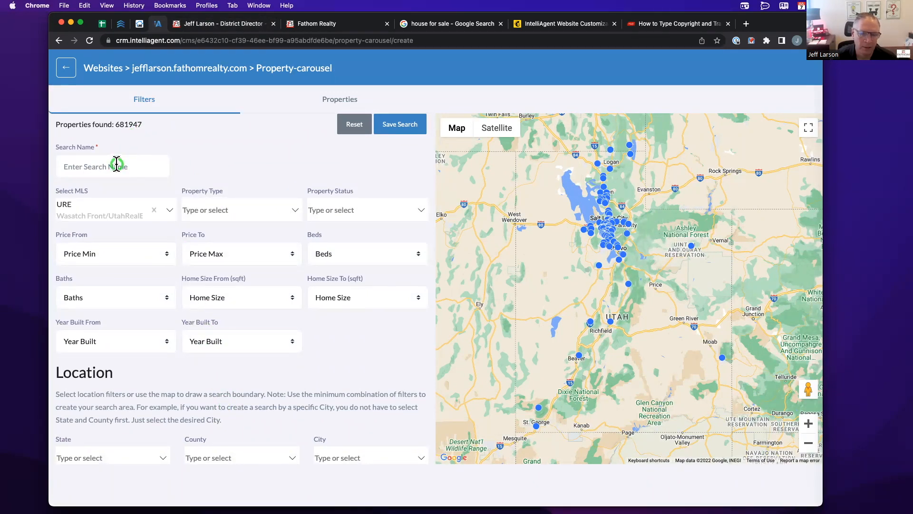
scroll(220, 173, down, 1)
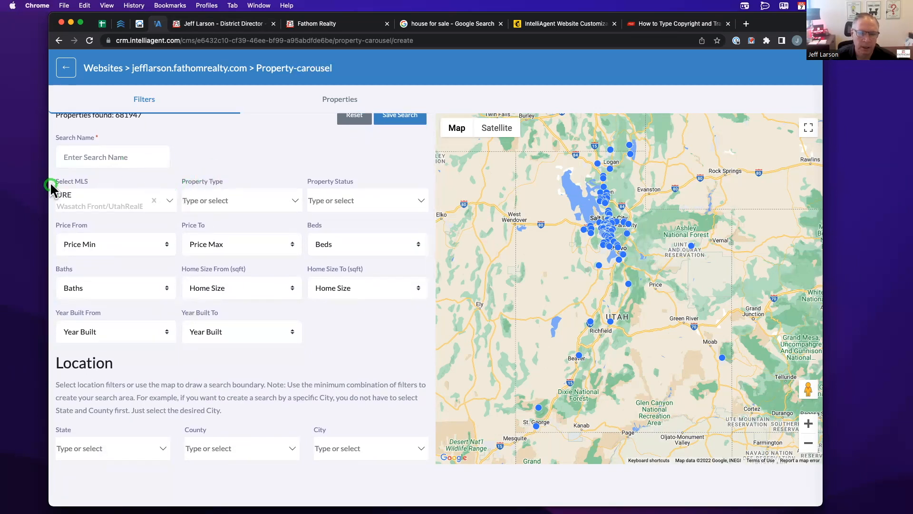
click(172, 200)
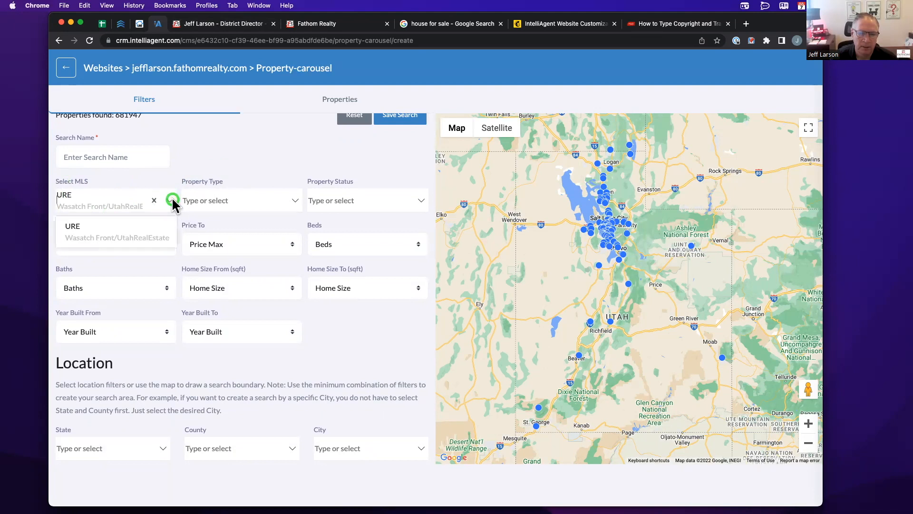
click(124, 256)
- Add Condo and Townhouse as property types, narrowing results to 111368 properties
click(296, 200)
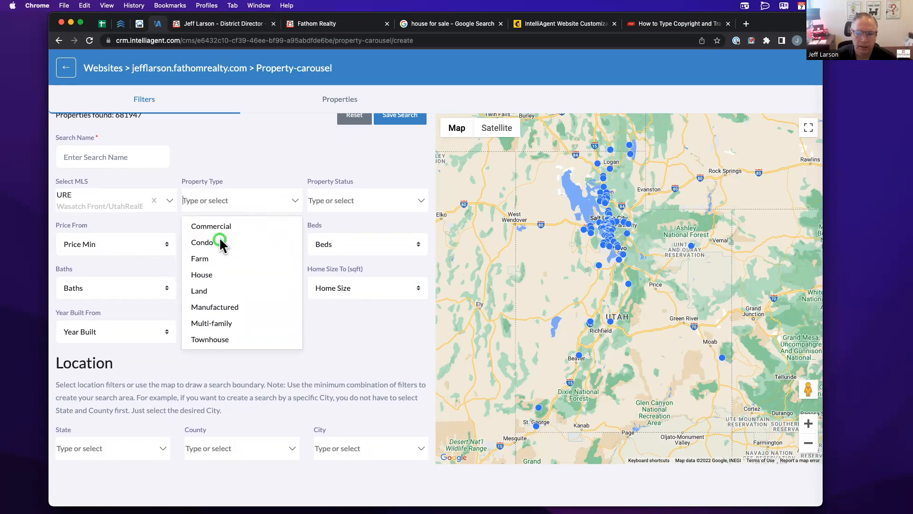
click(202, 242)
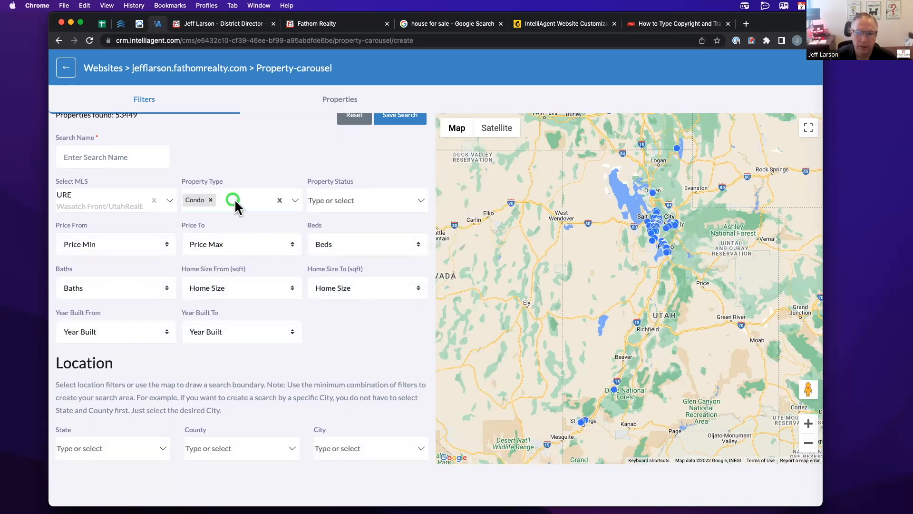
click(293, 200)
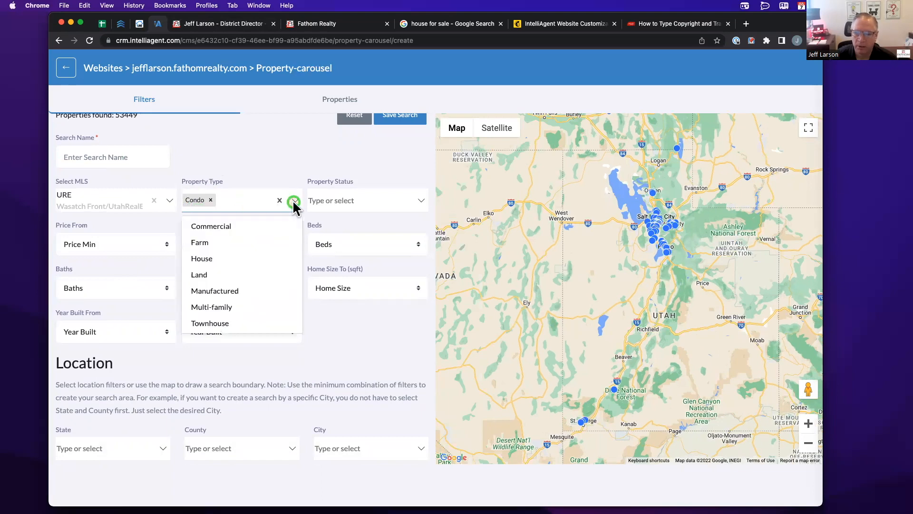
click(218, 263)
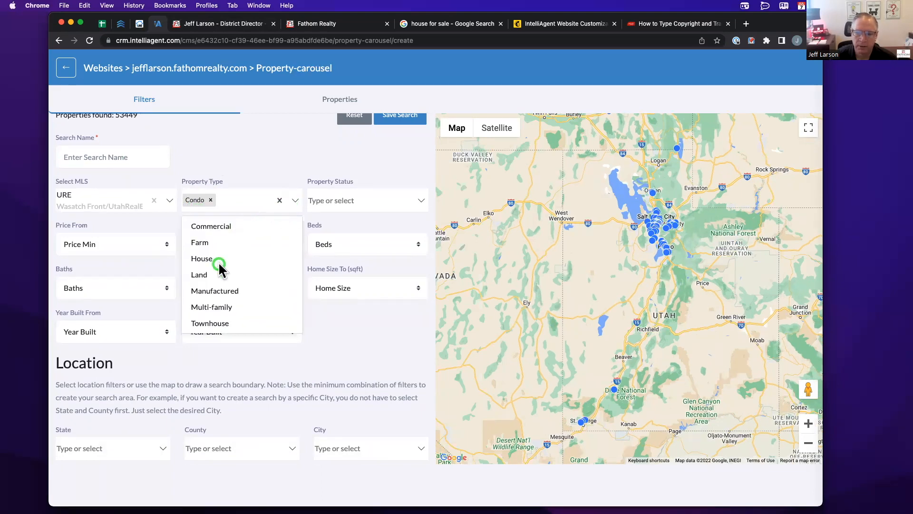
click(208, 324)
click(167, 185)
click(209, 240)
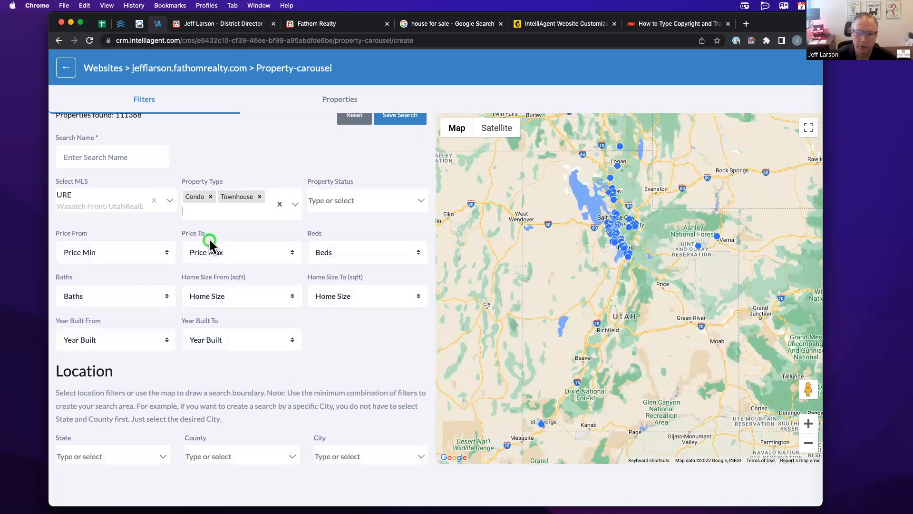
click(343, 206)
click(415, 224)
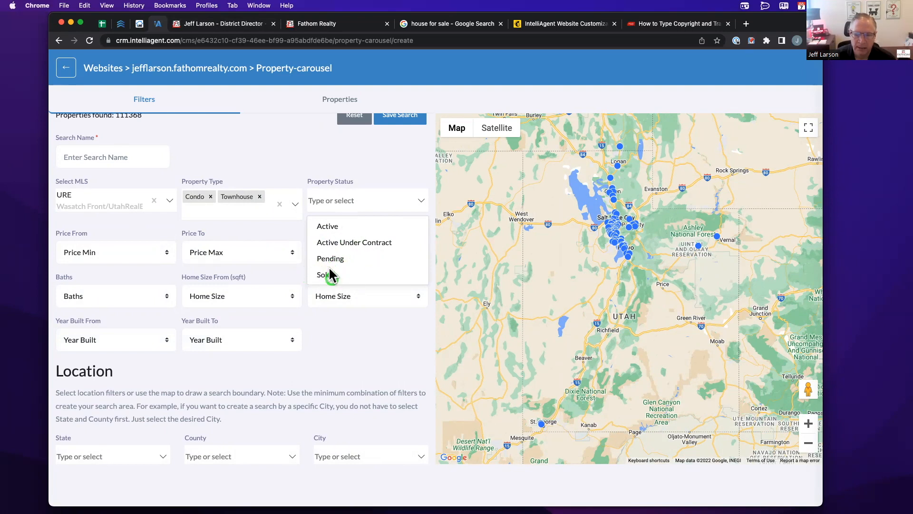
- Set Property Status to Active (1750 properties) and scroll down to the Location filters
click(327, 228)
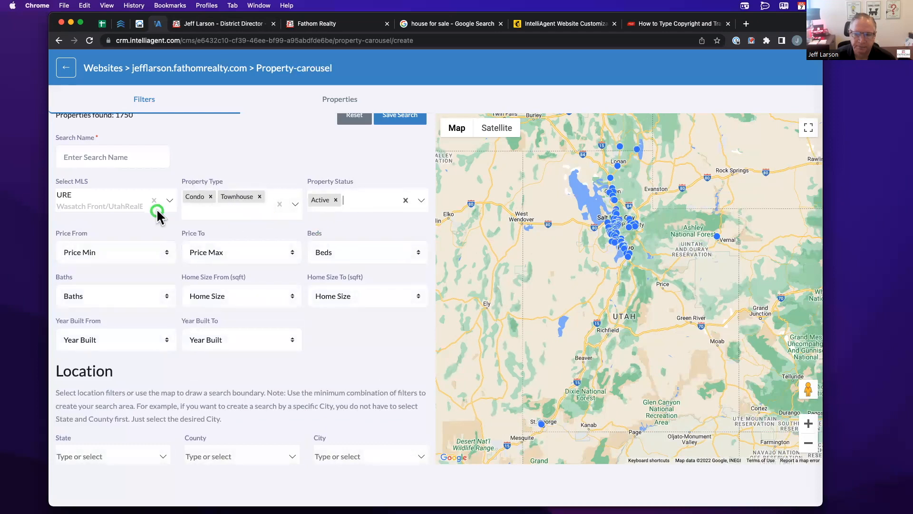
scroll(190, 228, down, 1)
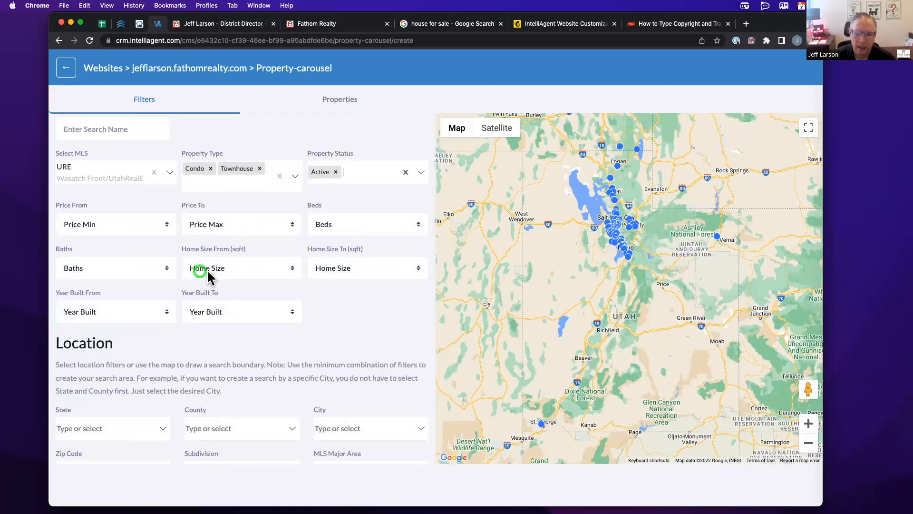
scroll(336, 293, down, 1)
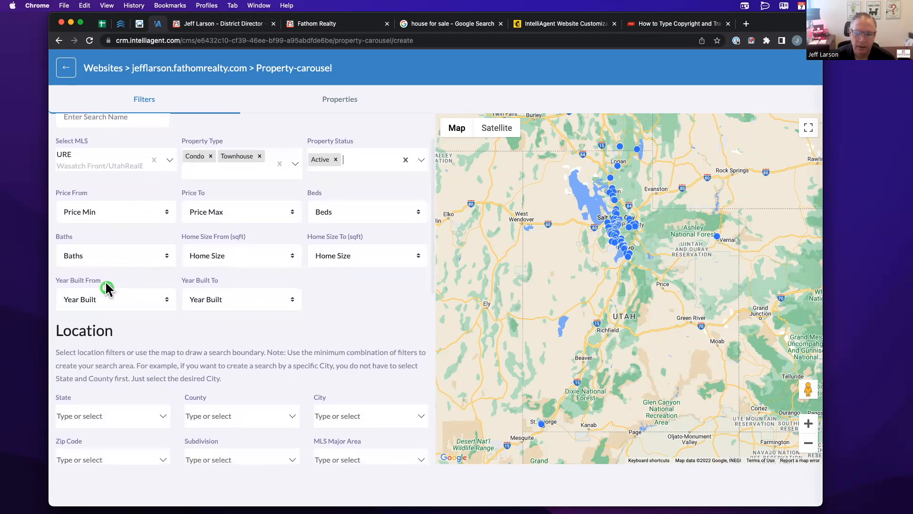
scroll(245, 319, down, 1)
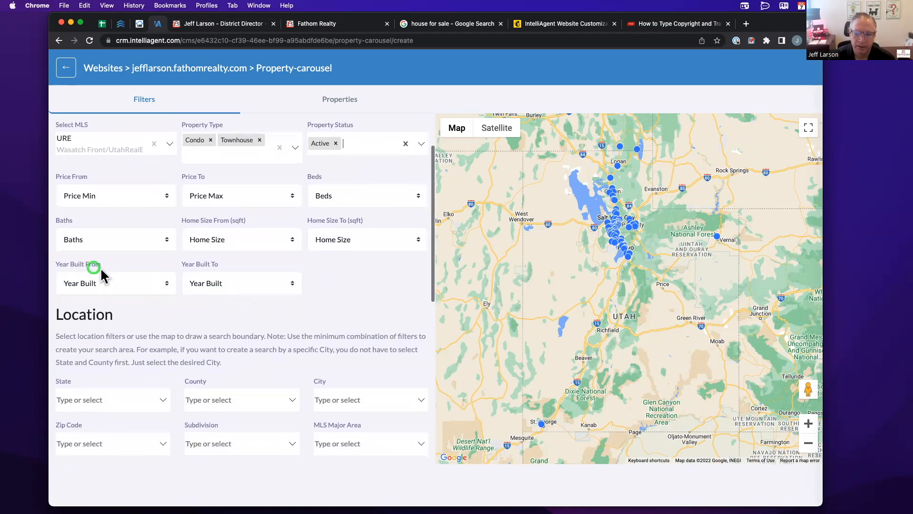
scroll(263, 281, down, 1)
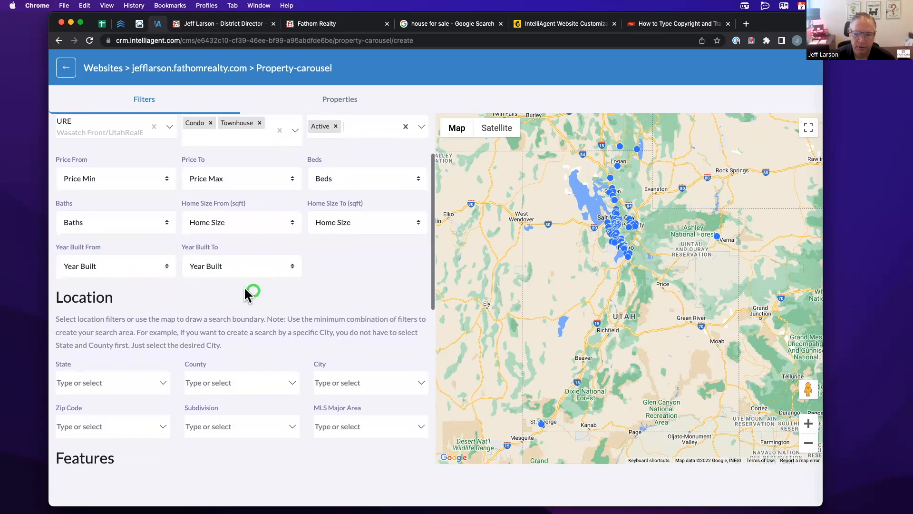
scroll(219, 300, down, 2)
scroll(218, 298, down, 5)
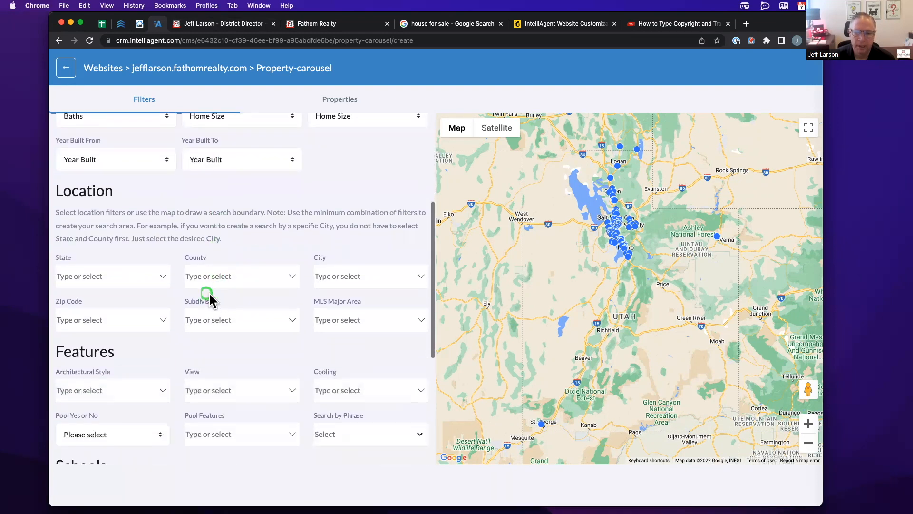
- Set the City filter to Orem by searching 'ore', leaving State and County unset
click(164, 278)
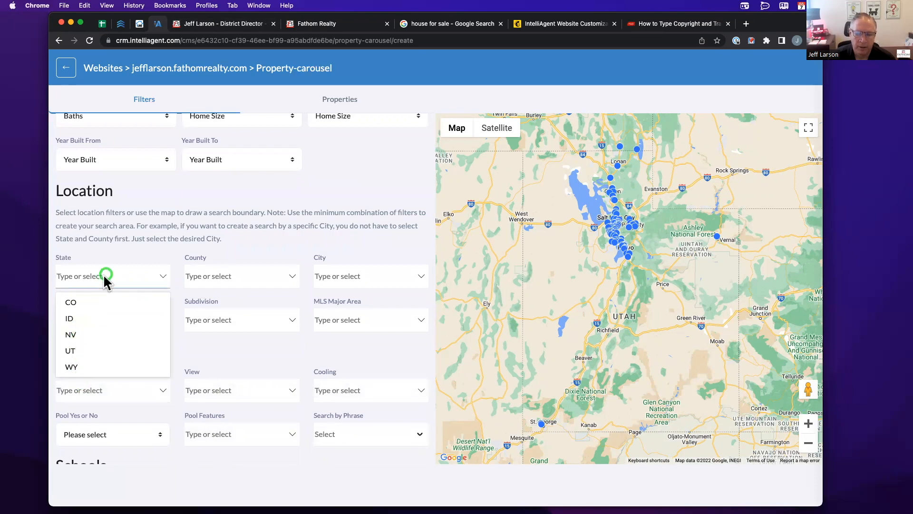
click(162, 240)
click(221, 272)
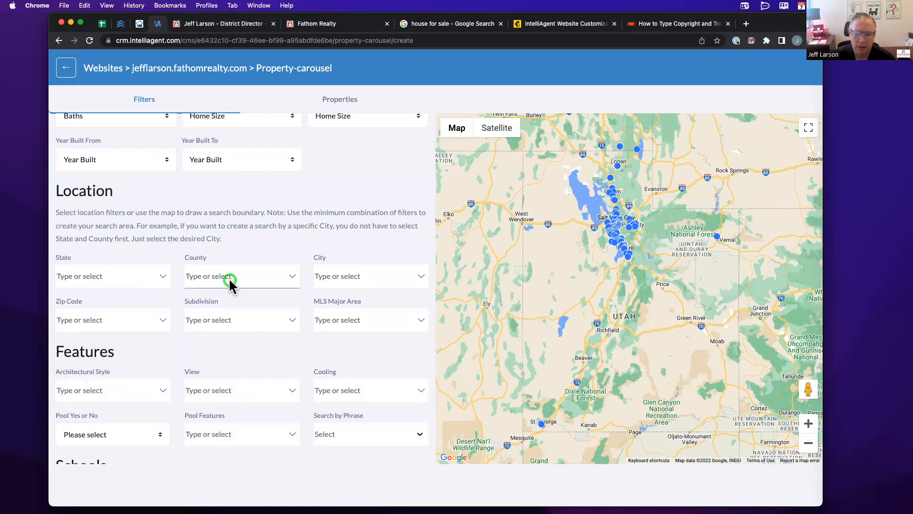
click(353, 270)
click(354, 276)
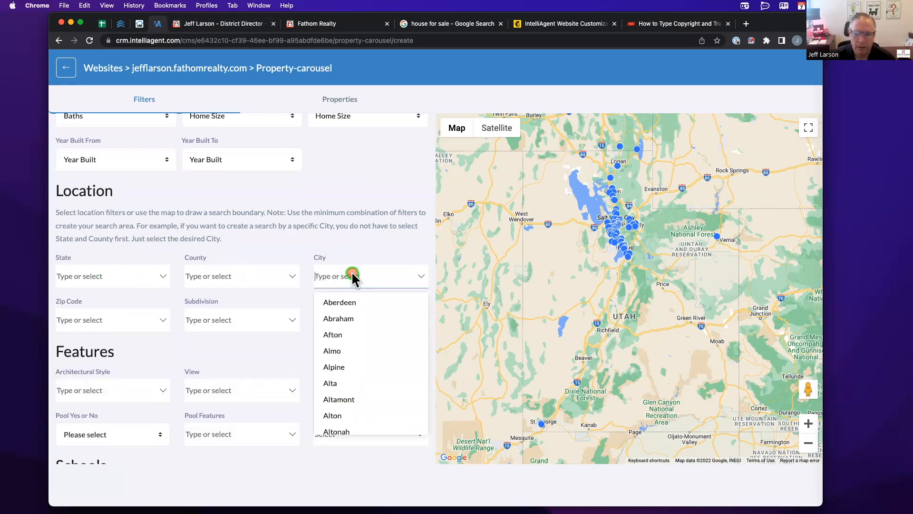
click(351, 317)
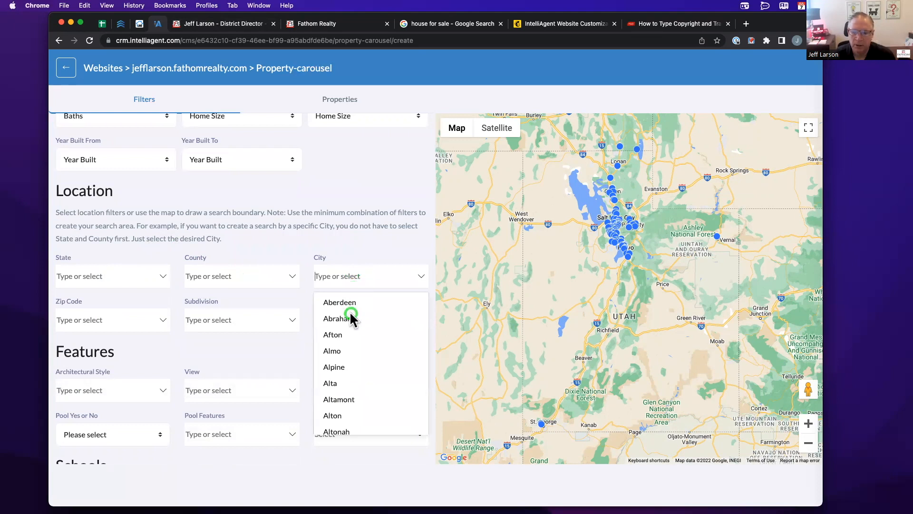
text(ore)
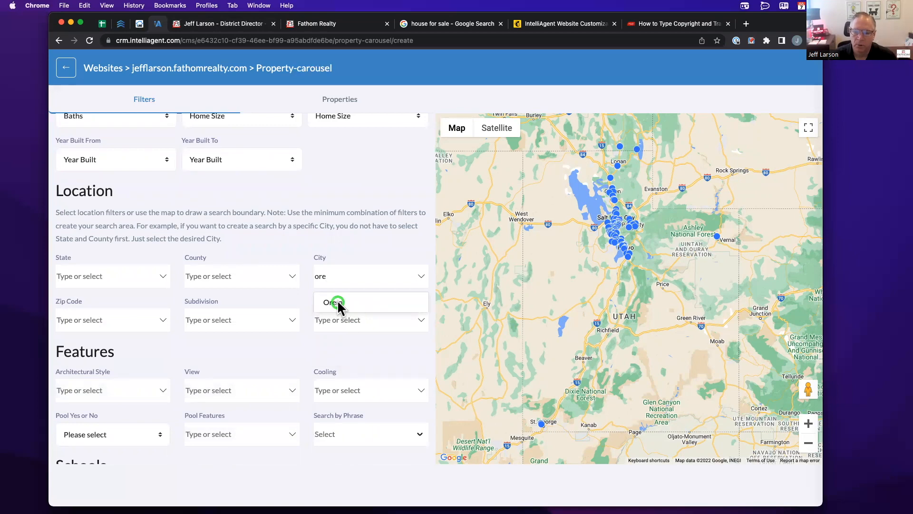
click(335, 303)
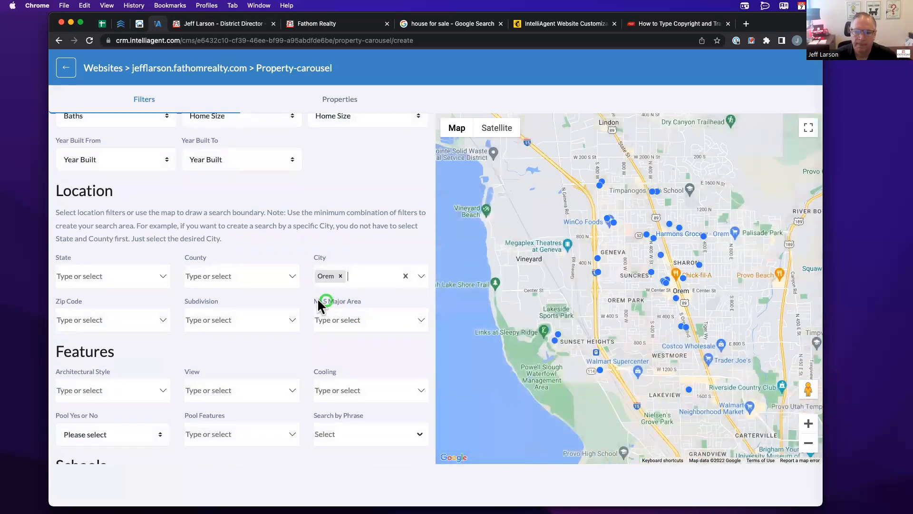
- Browse the Subdivision, MLS Major Area and Architectural Style lists without choosing anything
click(261, 319)
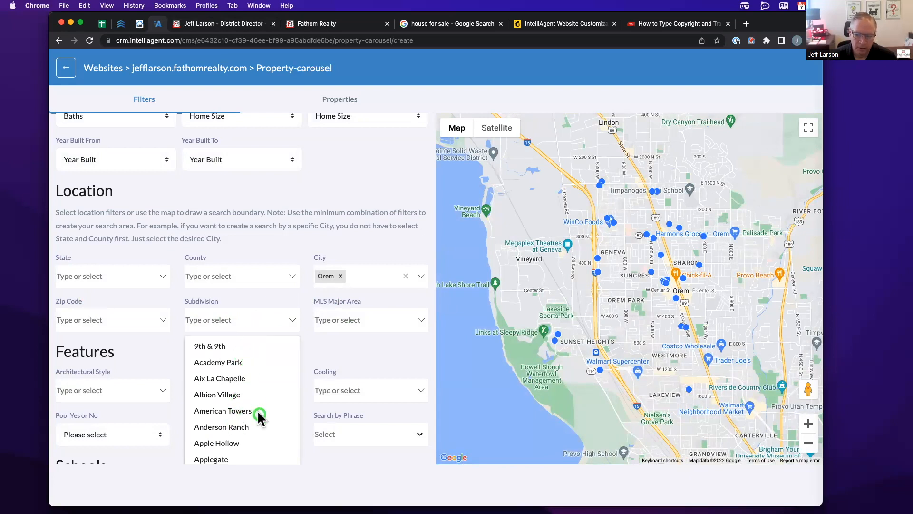
click(370, 321)
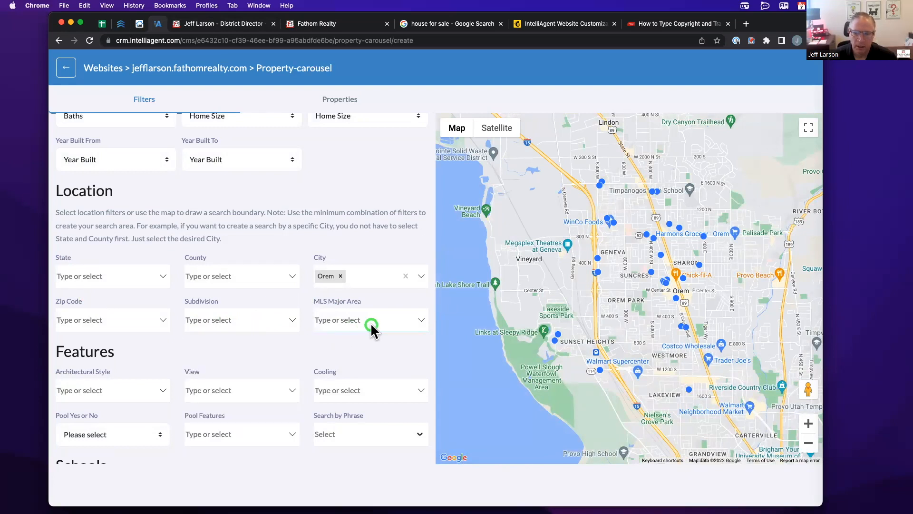
scroll(383, 358, down, 3)
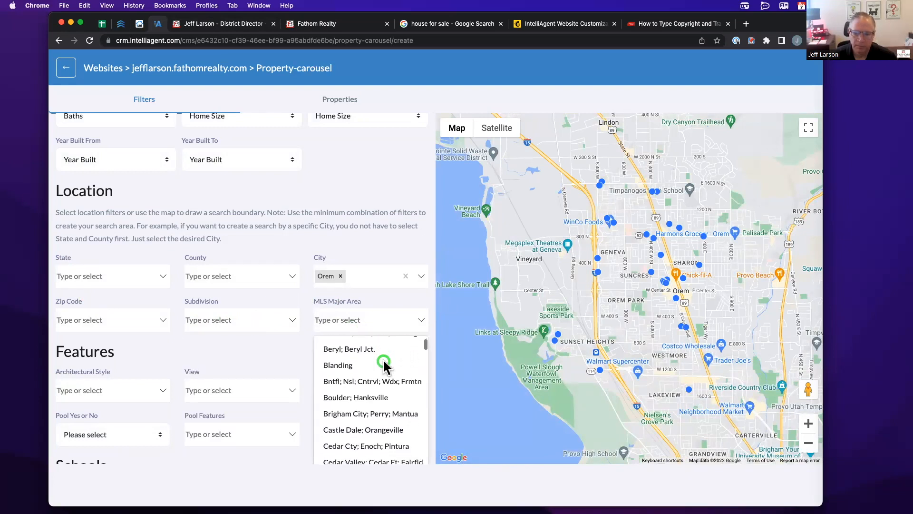
scroll(383, 358, down, 2)
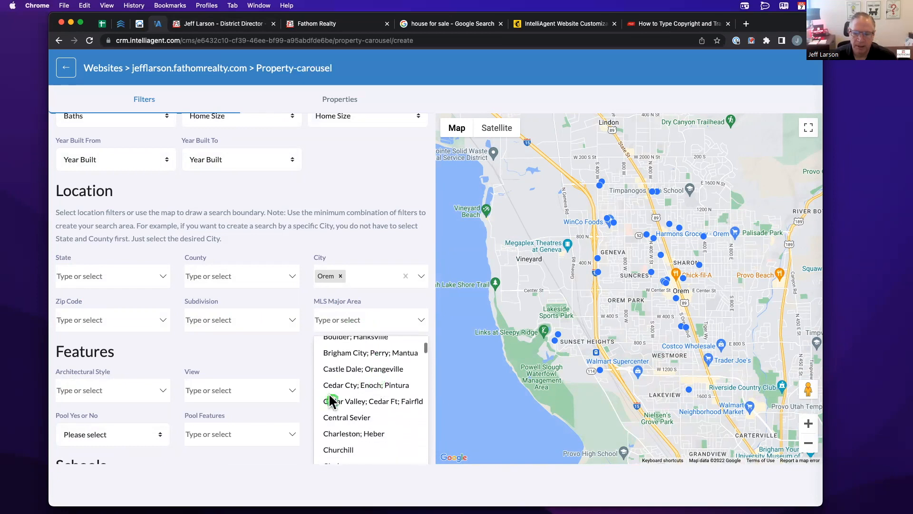
click(299, 346)
scroll(298, 345, down, 3)
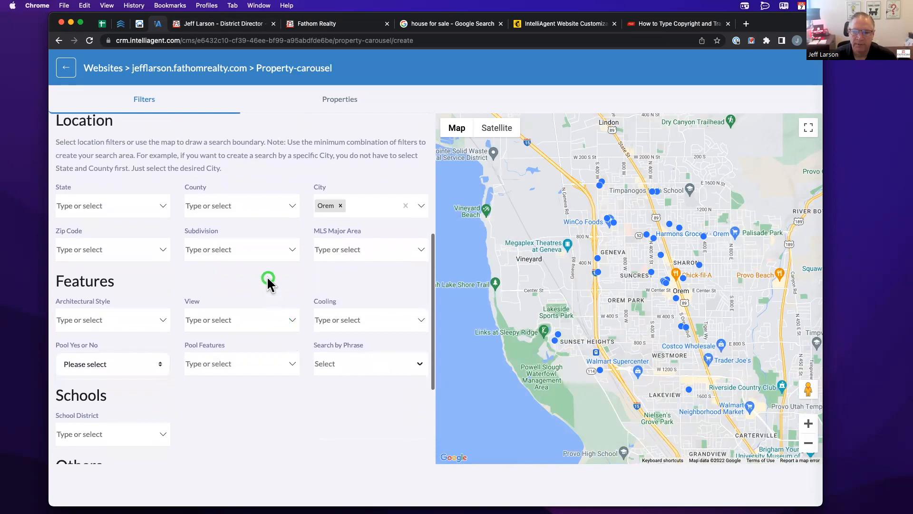
scroll(268, 283, down, 1)
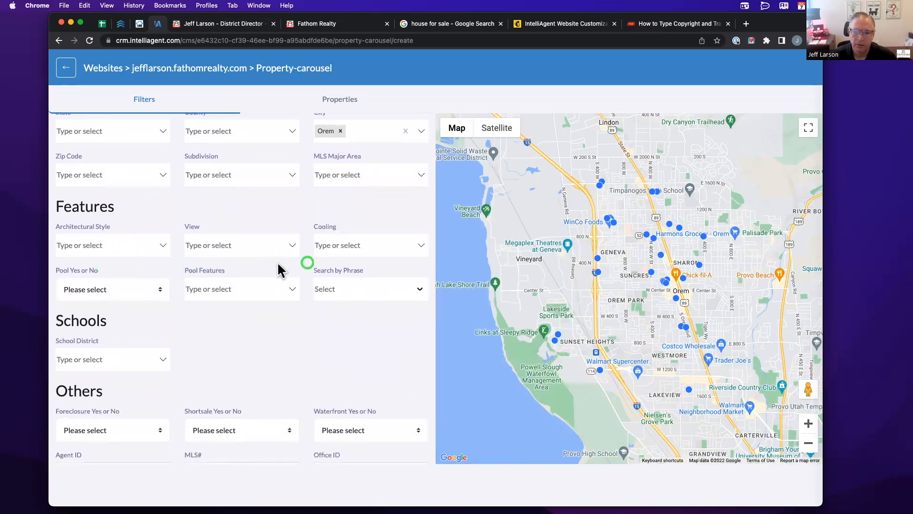
click(83, 245)
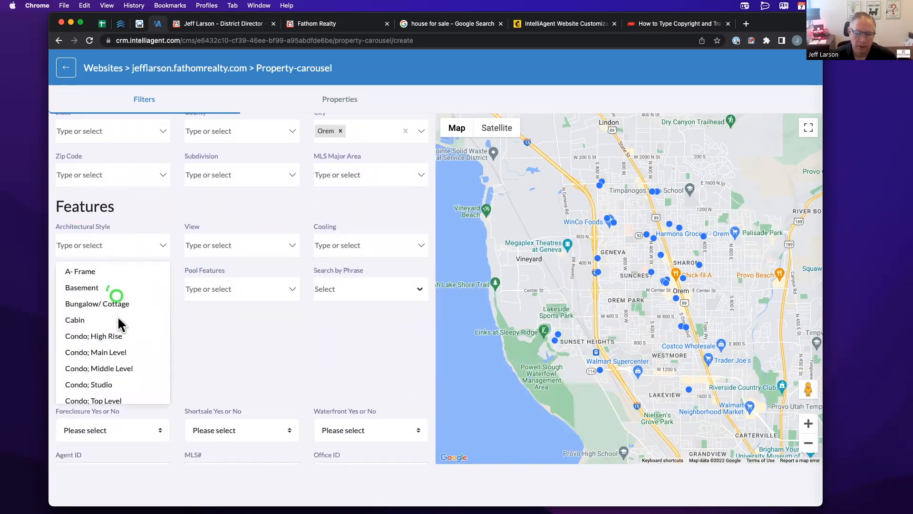
click(243, 316)
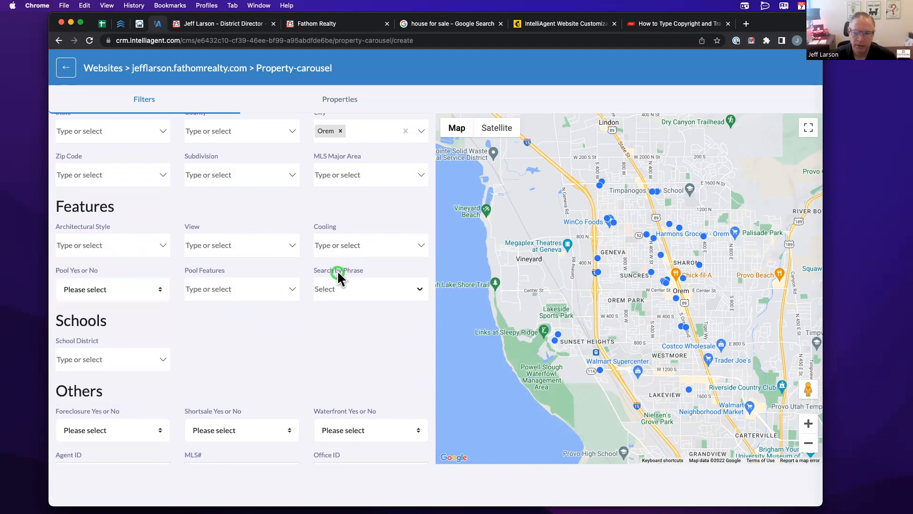
scroll(274, 310, down, 2)
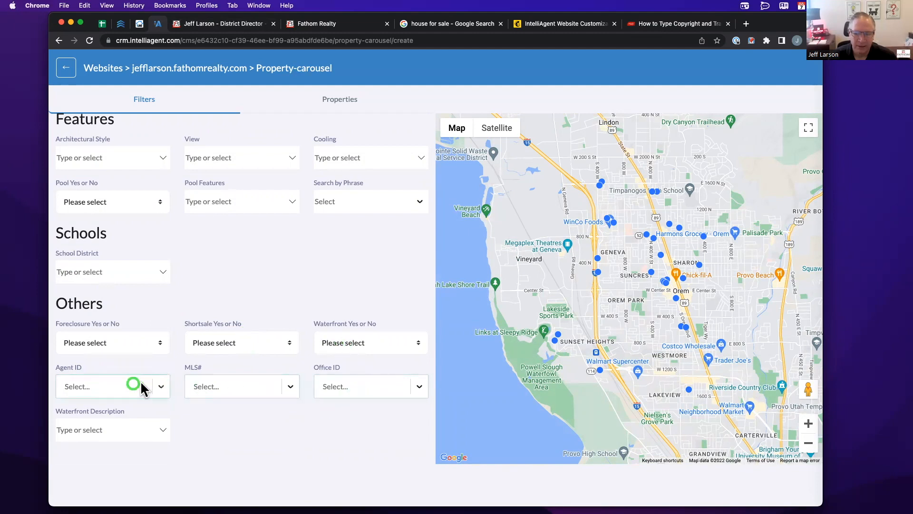
- Check the empty Agent ID, MLS#, Office ID and Waterfront filters, then scroll back up
click(109, 384)
click(212, 388)
click(328, 386)
click(237, 417)
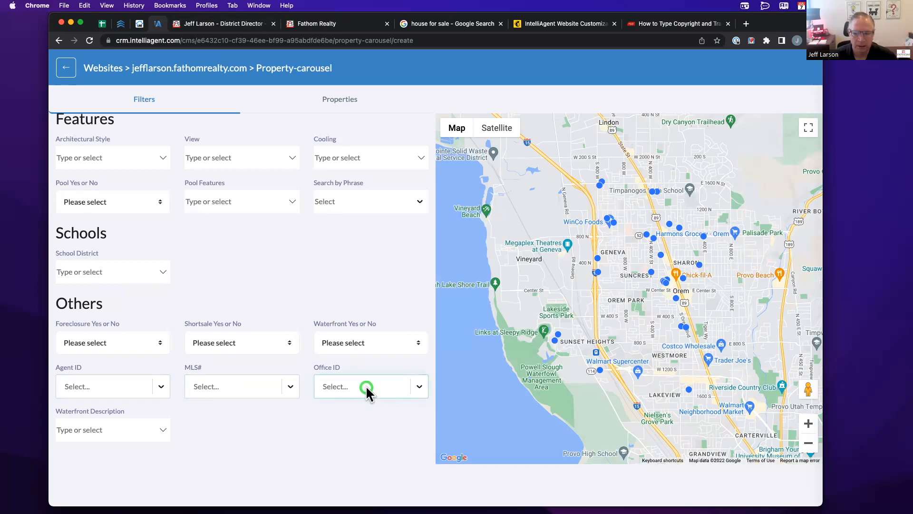
click(337, 385)
click(244, 386)
click(96, 386)
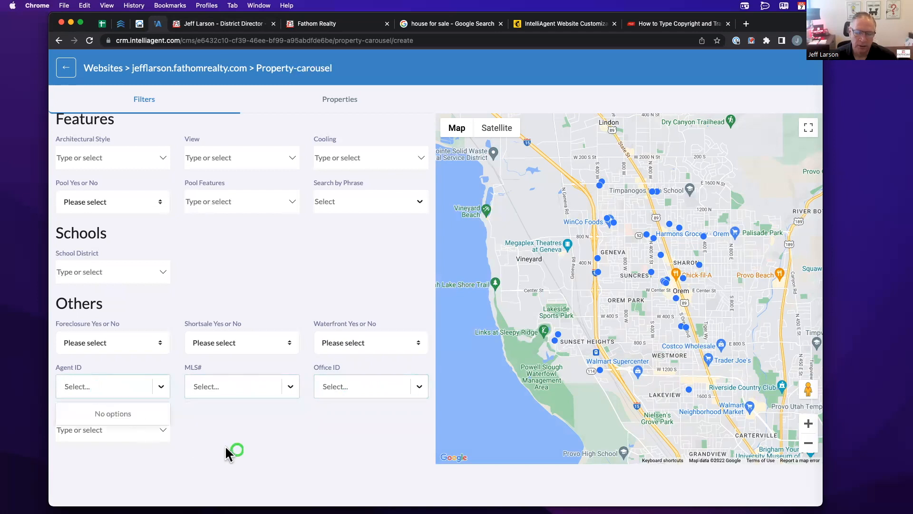
click(238, 448)
click(138, 427)
click(186, 431)
scroll(187, 431, up, 1)
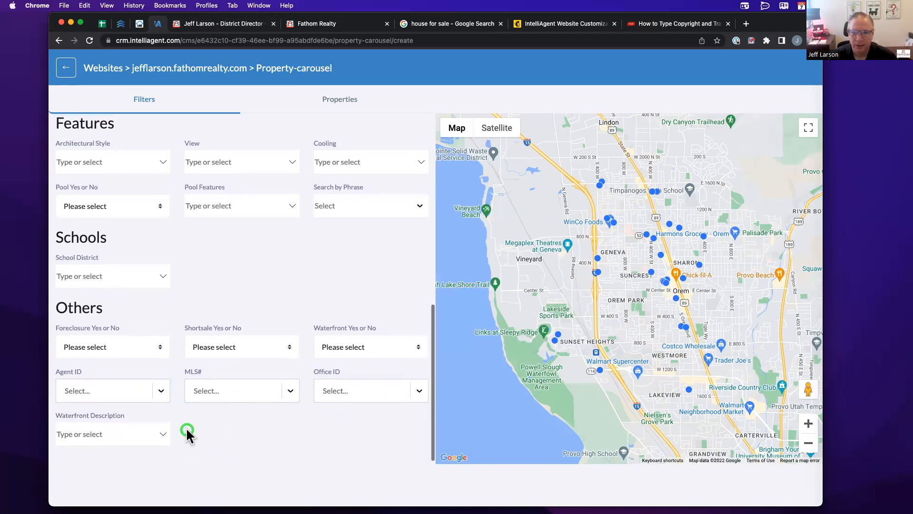
scroll(186, 431, up, 12)
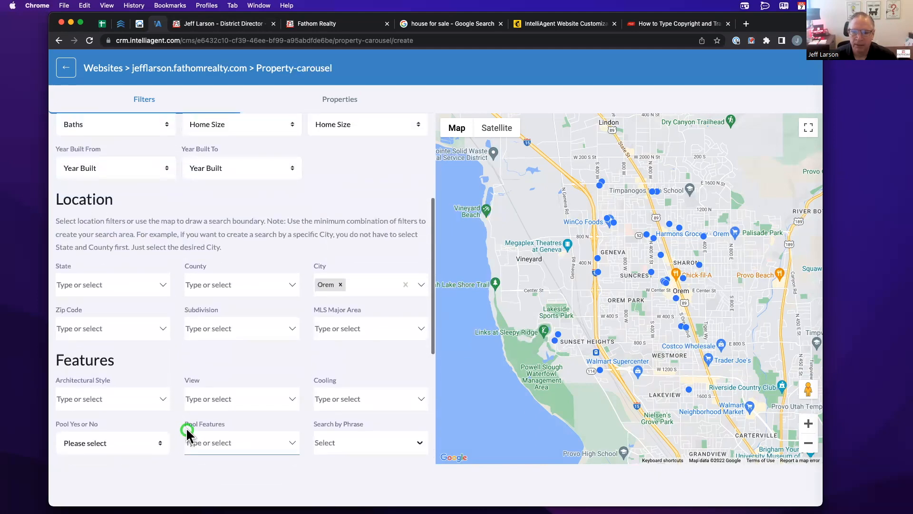
scroll(187, 430, up, 4)
click(357, 424)
- Name the carousel search 'Orem Townhouse or Condo'
click(200, 179)
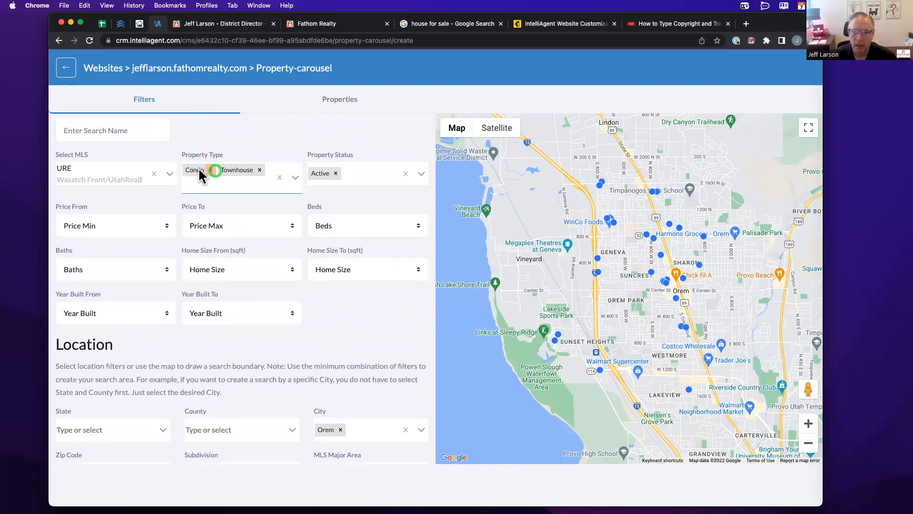
click(329, 178)
click(106, 137)
click(133, 179)
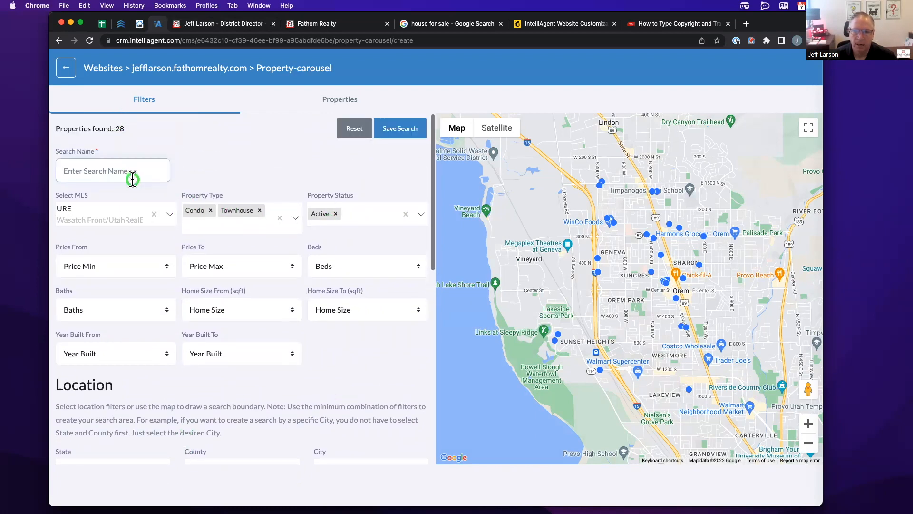
text(O)
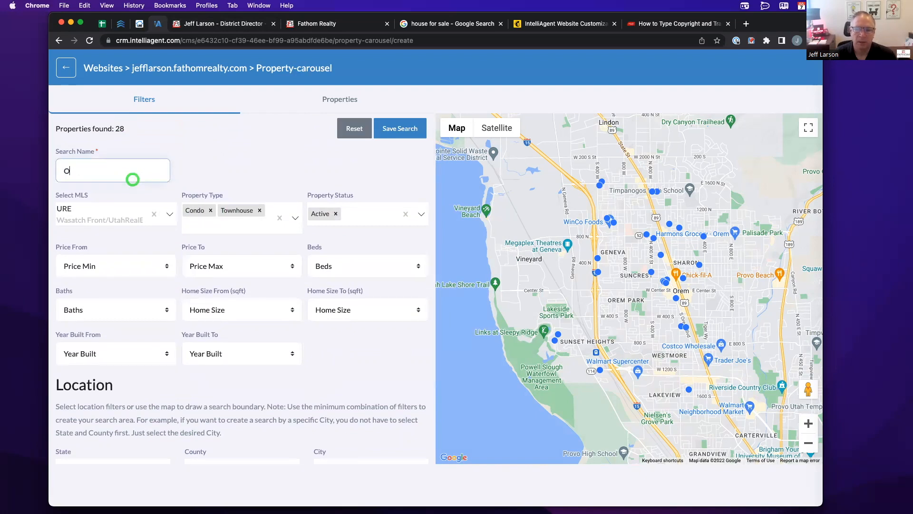
text(rem Townhouse or Condo)
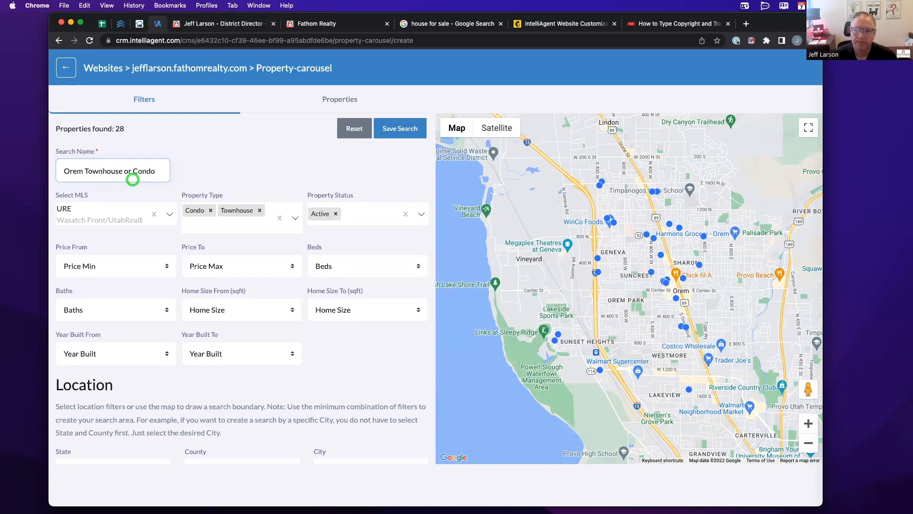
click(367, 172)
click(383, 134)
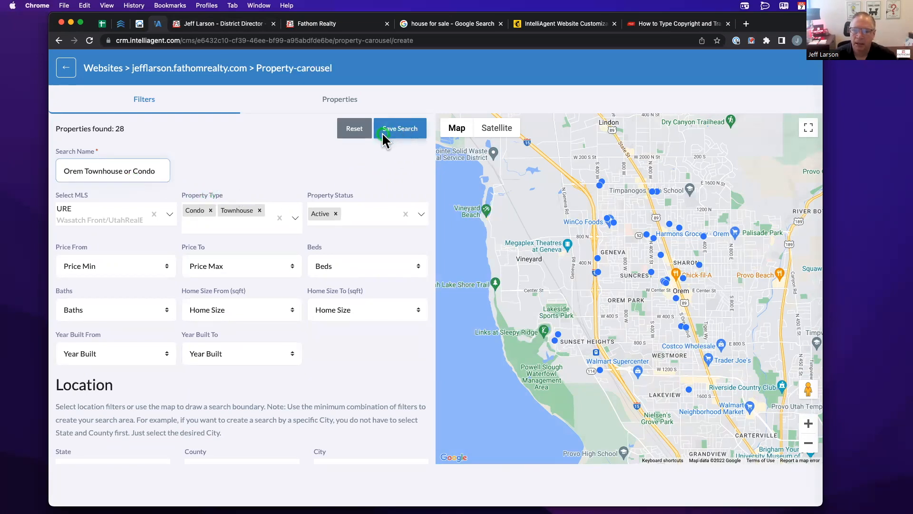
click(731, 245)
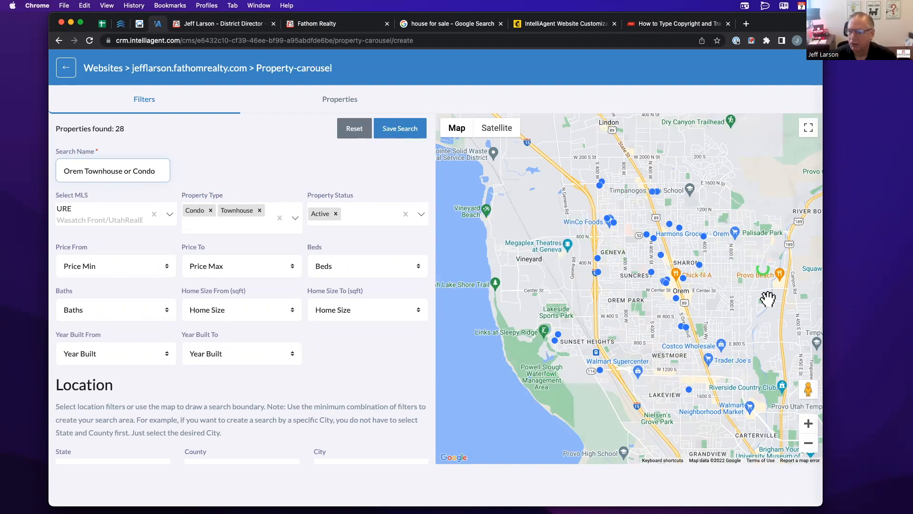
click(599, 260)
click(598, 259)
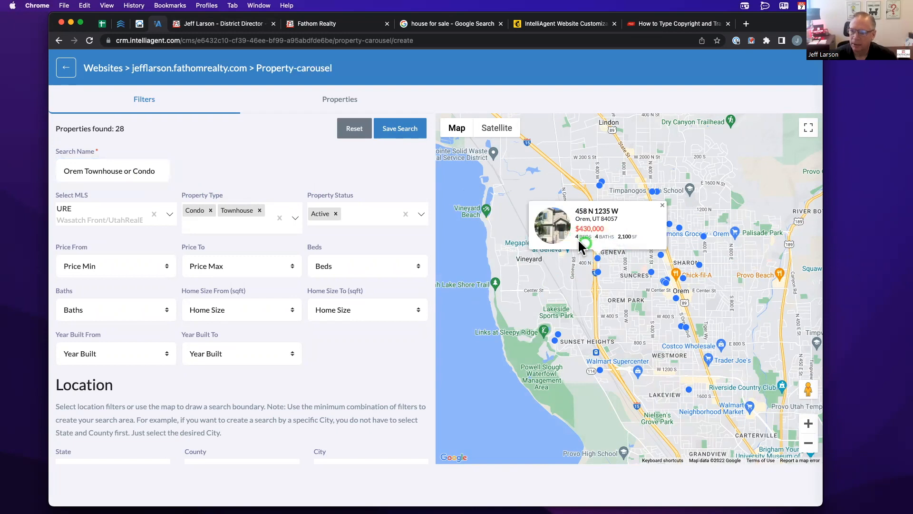
click(598, 272)
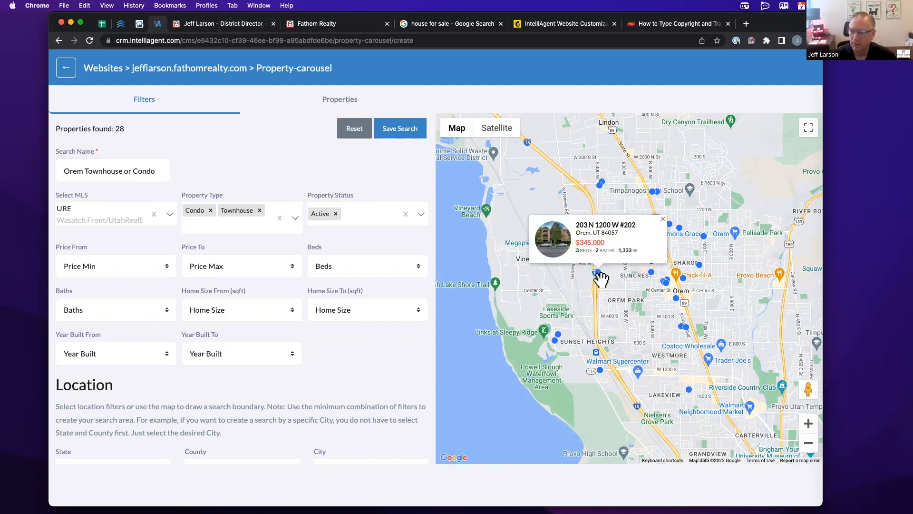
- Review the 28 matches as listing cards, then save the search from Filters
click(340, 101)
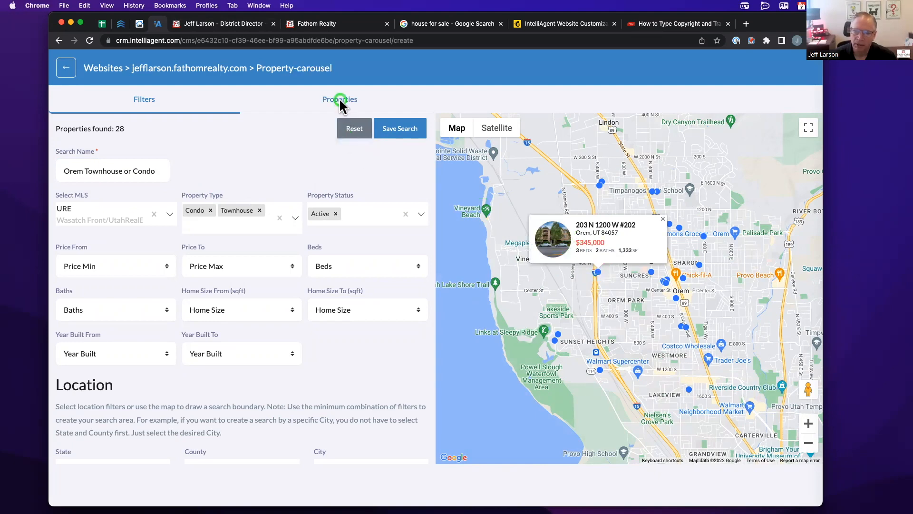
click(340, 100)
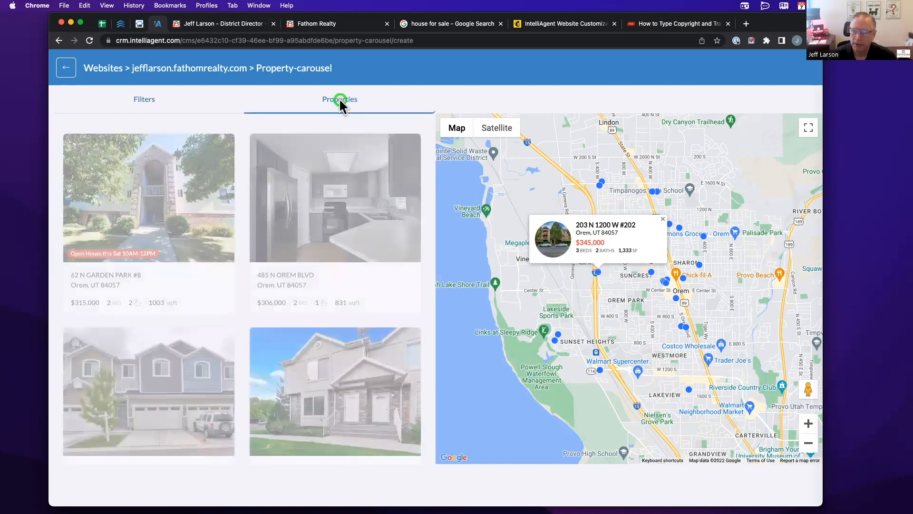
scroll(275, 226, down, 15)
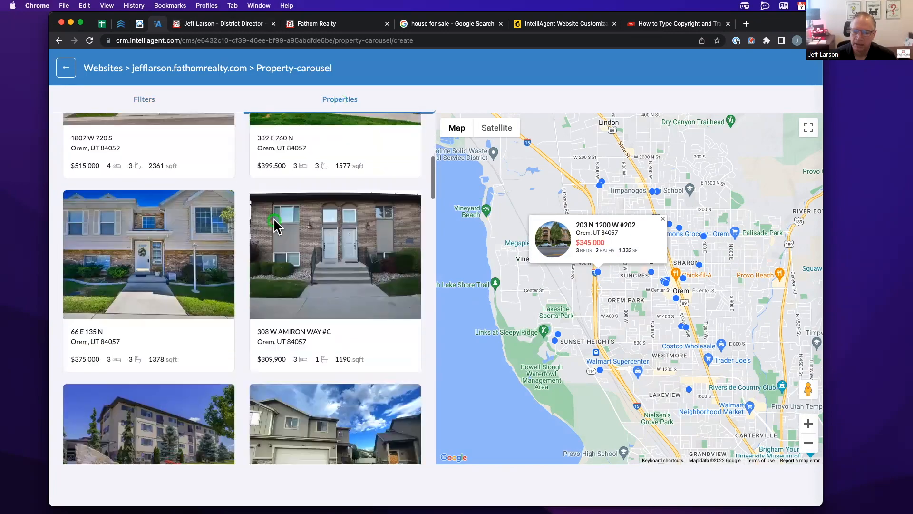
scroll(276, 227, down, 3)
scroll(278, 214, up, 15)
scroll(278, 217, up, 5)
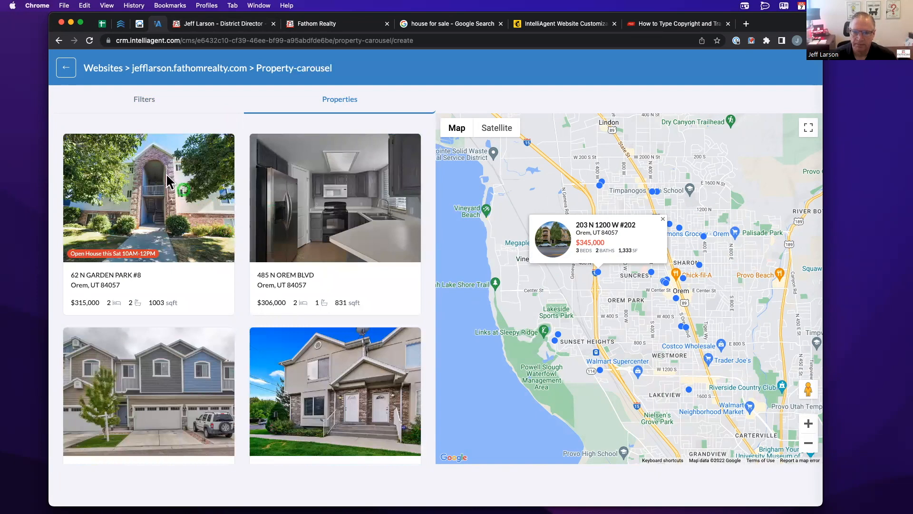
click(143, 99)
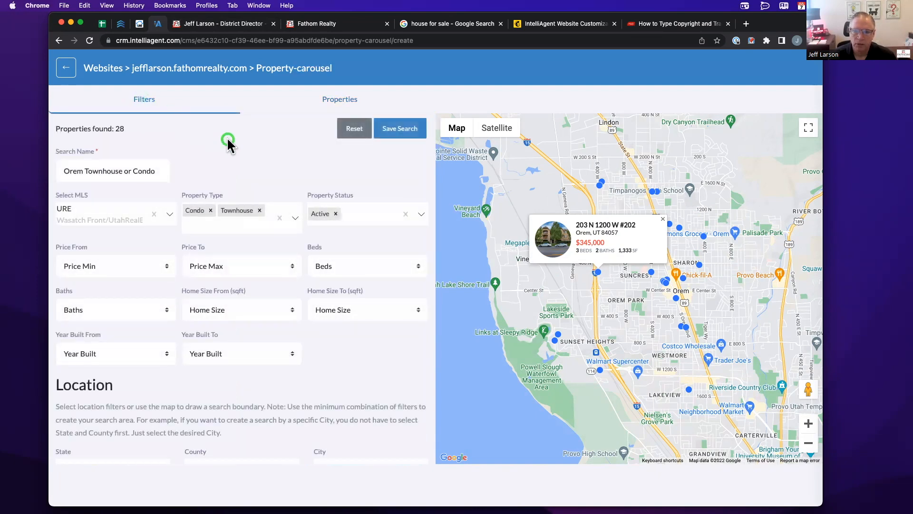
click(410, 128)
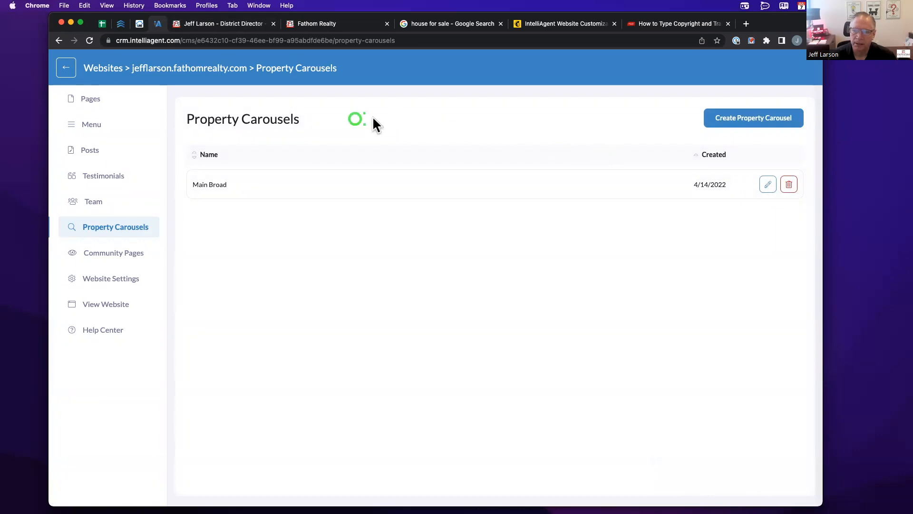
- Reload to show Orem Townhouse or Condo (7/7/2022) in the list, then open Team
click(90, 41)
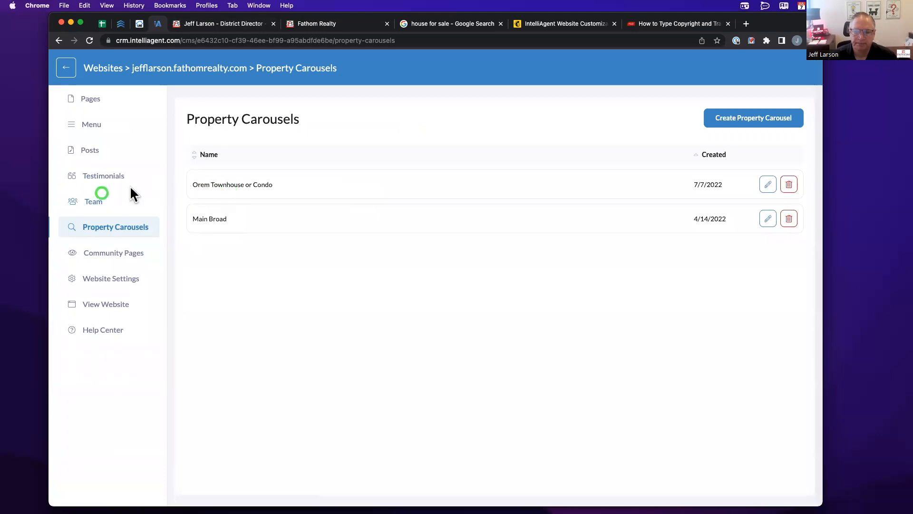
click(94, 200)
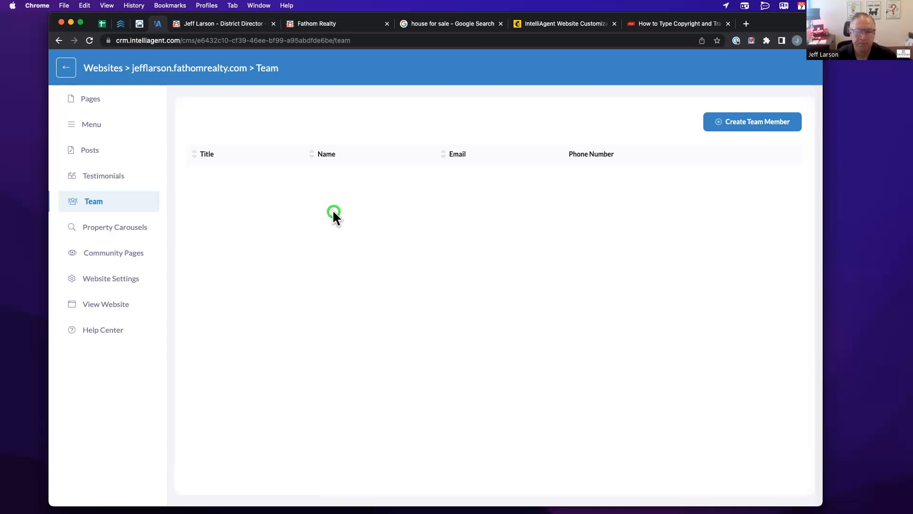
- Start a new team member with first and last name, title Plumber, and a phone number
click(746, 123)
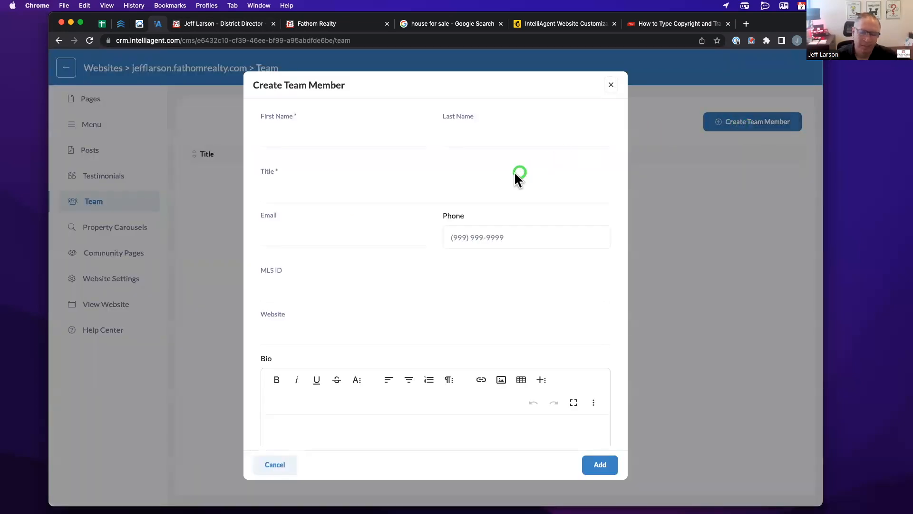
scroll(417, 198, down, 1)
scroll(417, 198, up, 1)
click(311, 141)
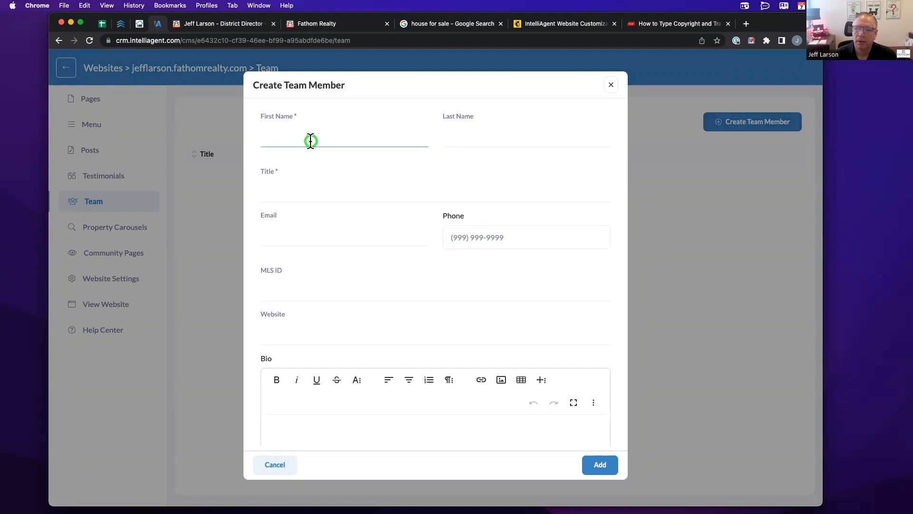
key(Tab)
key(Tab)
text(Plumber)
key(Tab)
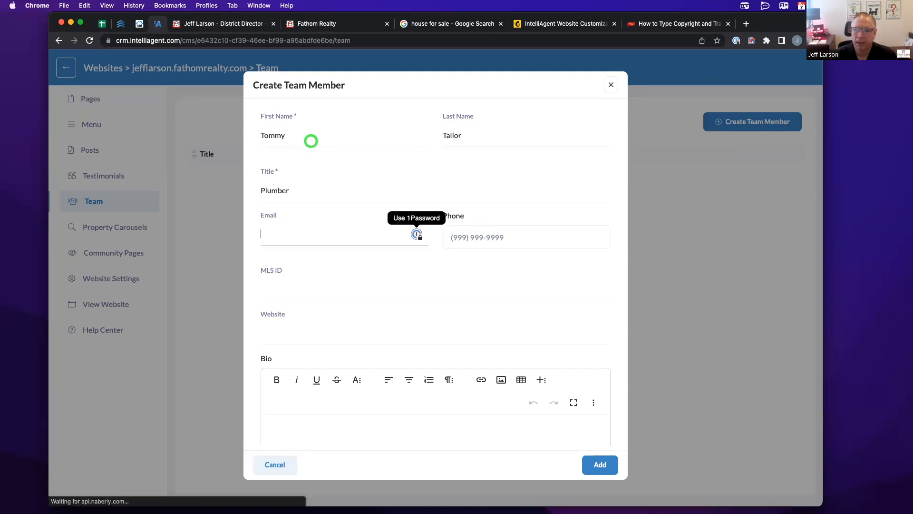
key(Tab)
text(801) )
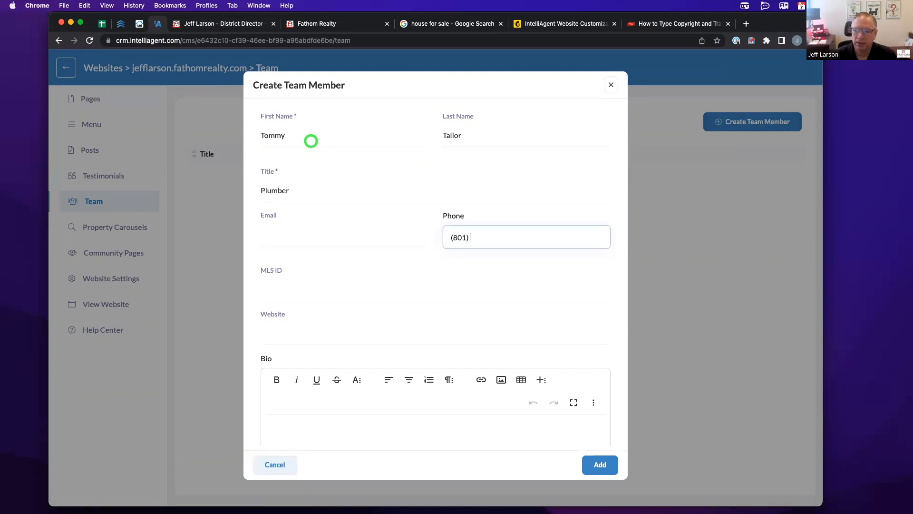
text(555-1111)
key(Tab)
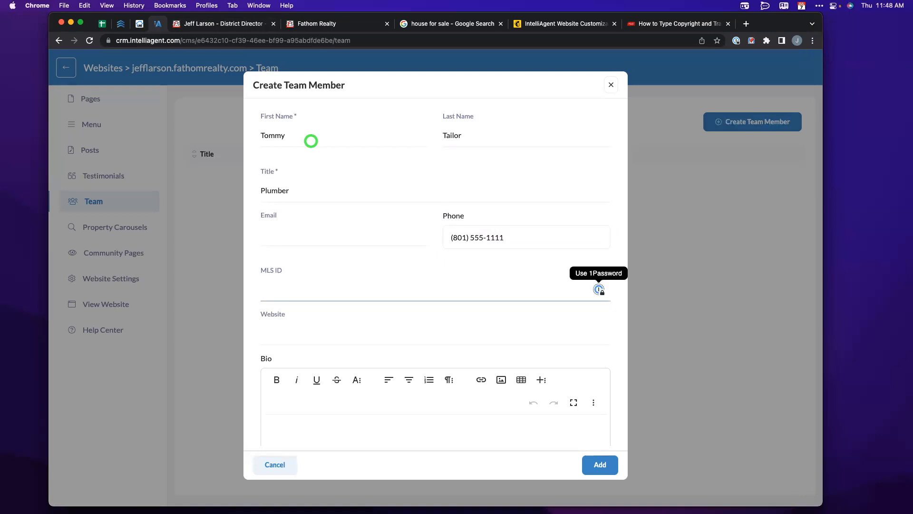
- Upload the handshake photo and tag the team member as vendor
scroll(311, 141, down, 2)
scroll(311, 141, down, 5)
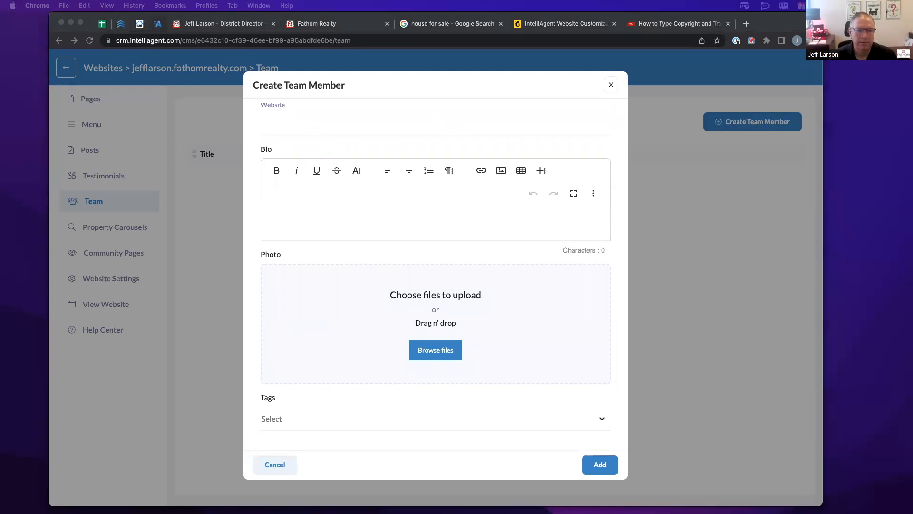
drag(296, 312, 477, 308)
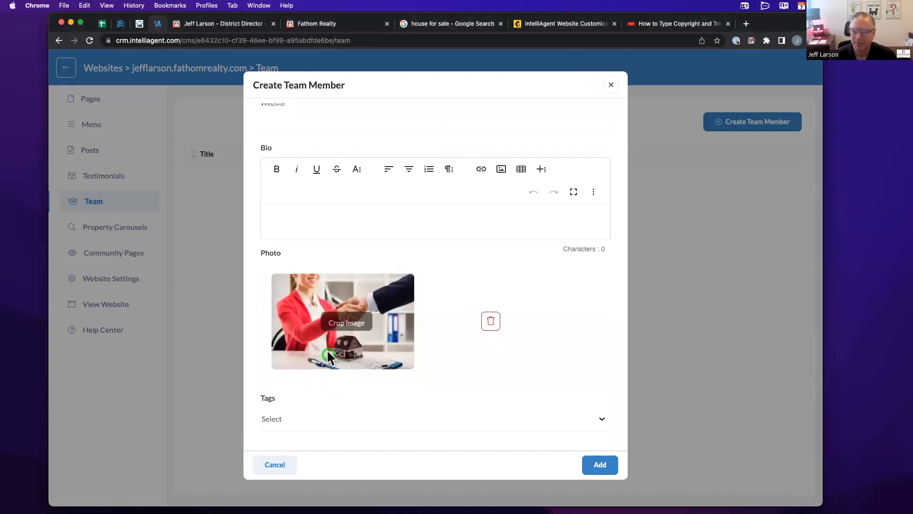
click(292, 471)
click(281, 428)
click(352, 420)
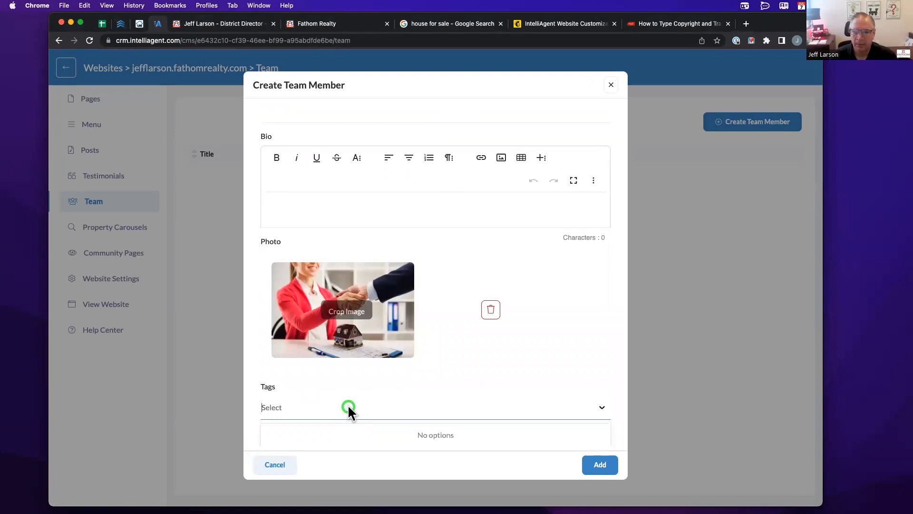
text(verer)
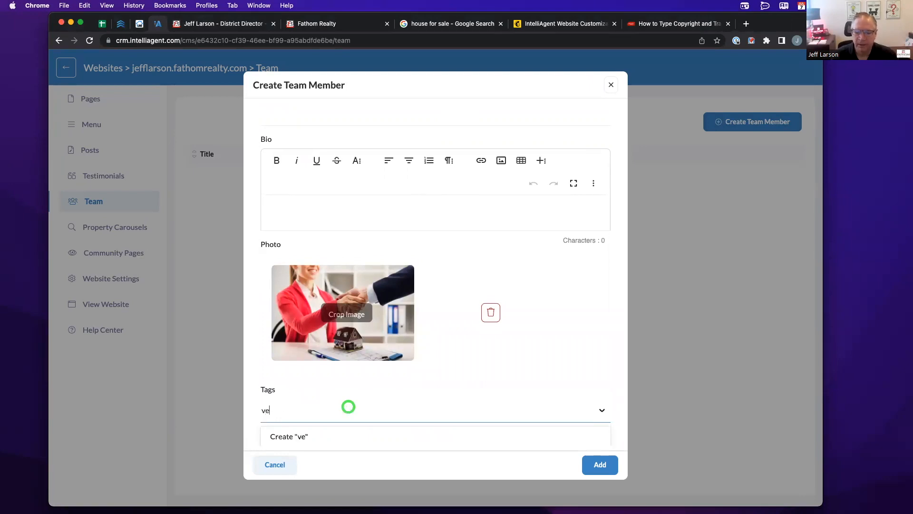
key(BackSpace)
key(BackSpace)
key(BackSpace)
text(ndor)
key(Return)
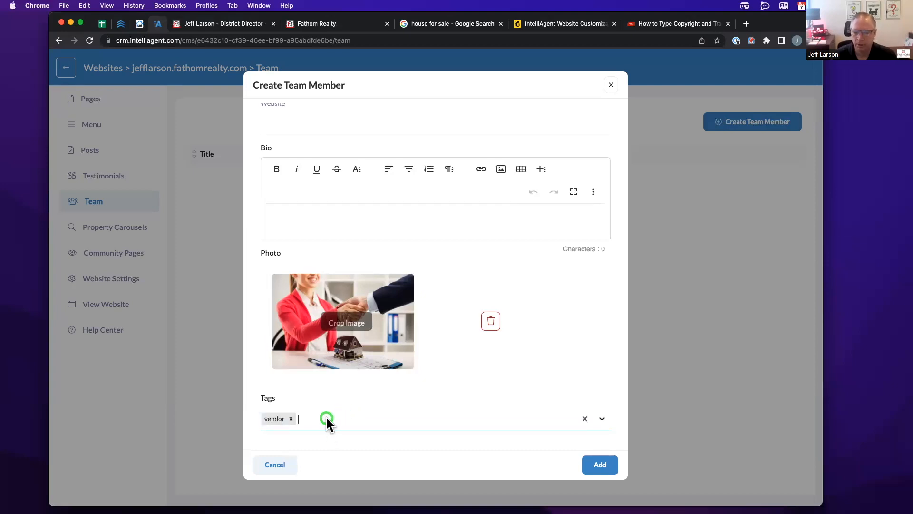
text(team)
key(BackSpace)
key(BackSpace)
key(BackSpace)
key(BackSpace)
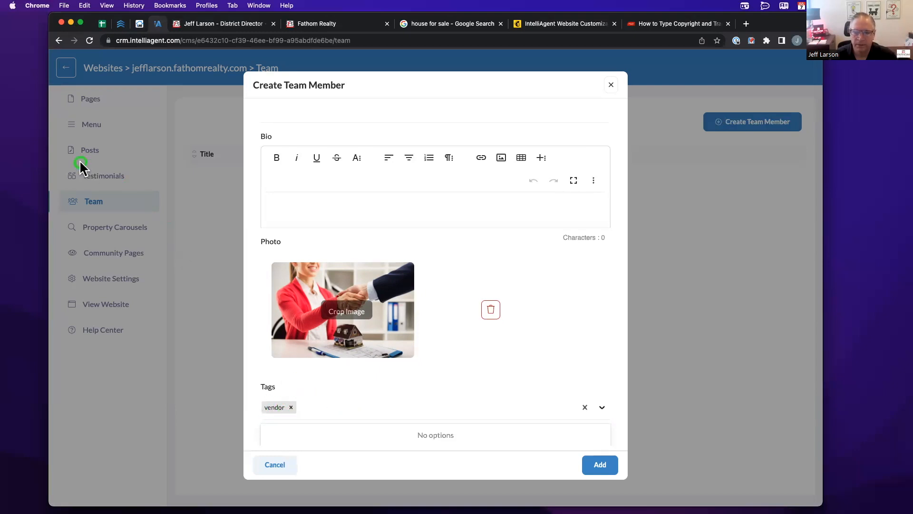
click(272, 409)
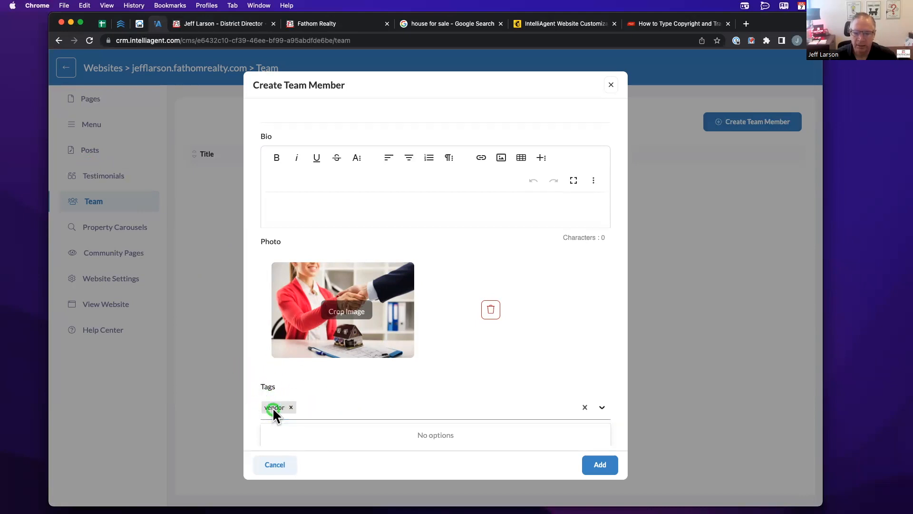
click(286, 385)
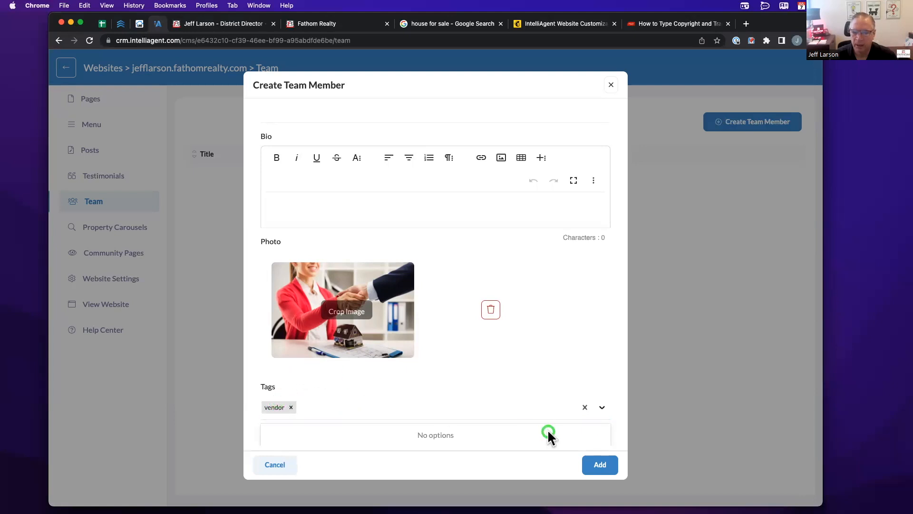
- Save the new team member and close the form
click(601, 465)
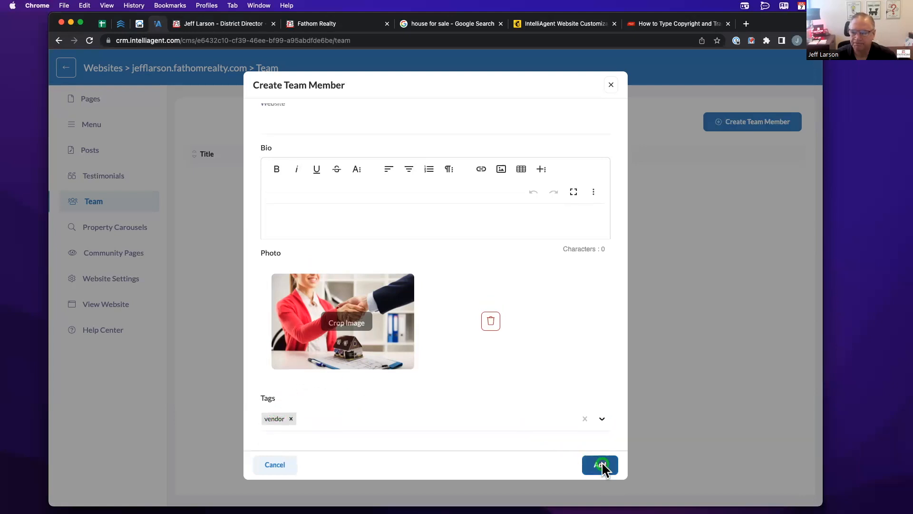
click(529, 440)
click(590, 464)
click(597, 465)
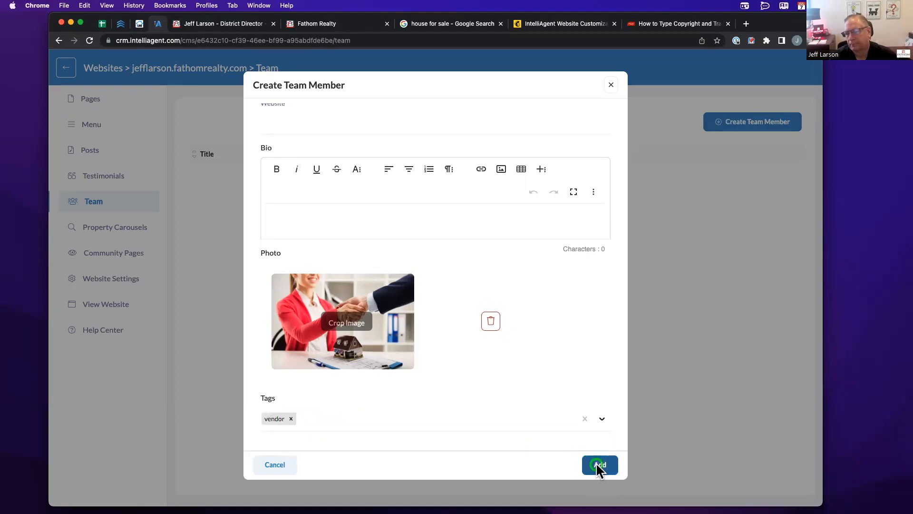
click(598, 465)
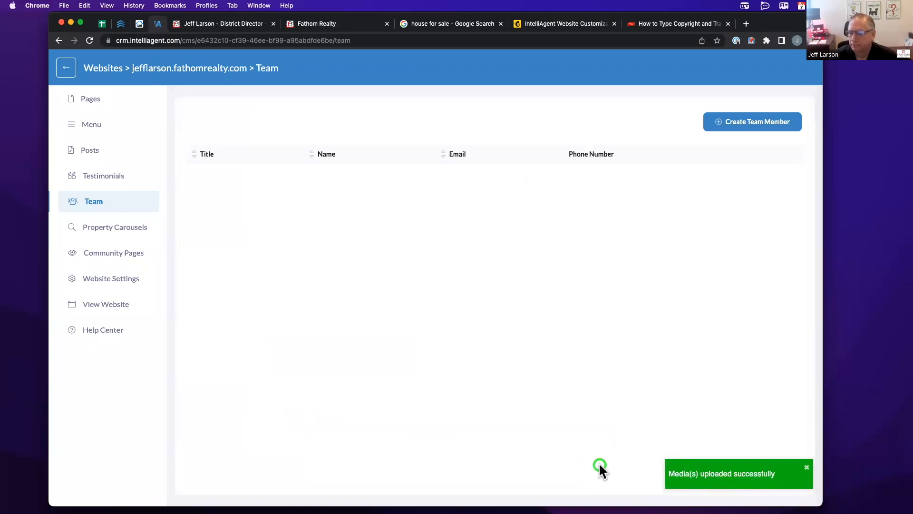
- Reload the Team list to confirm the new Plumber member, then go to Testimonials
click(90, 41)
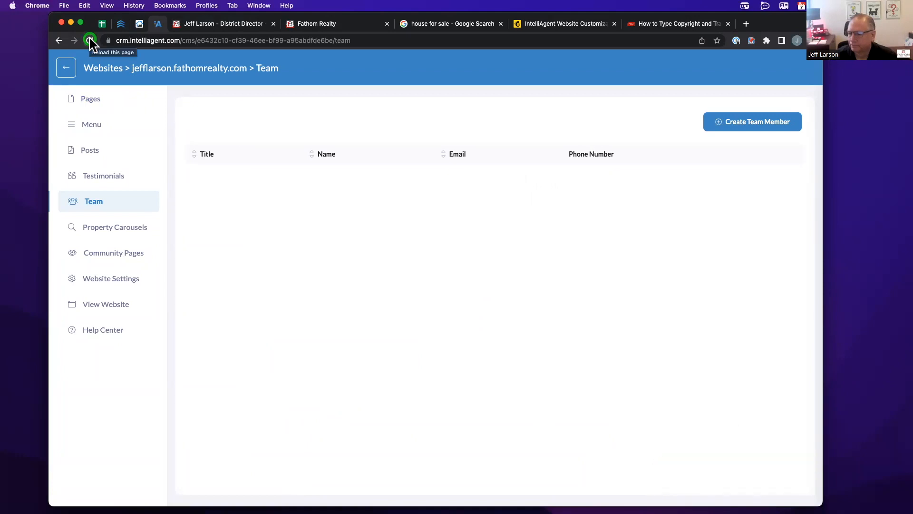
click(90, 40)
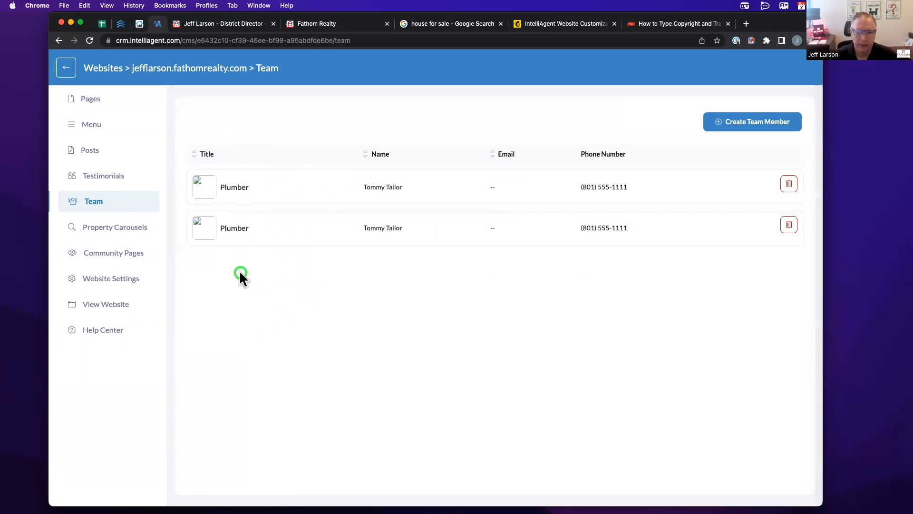
click(118, 176)
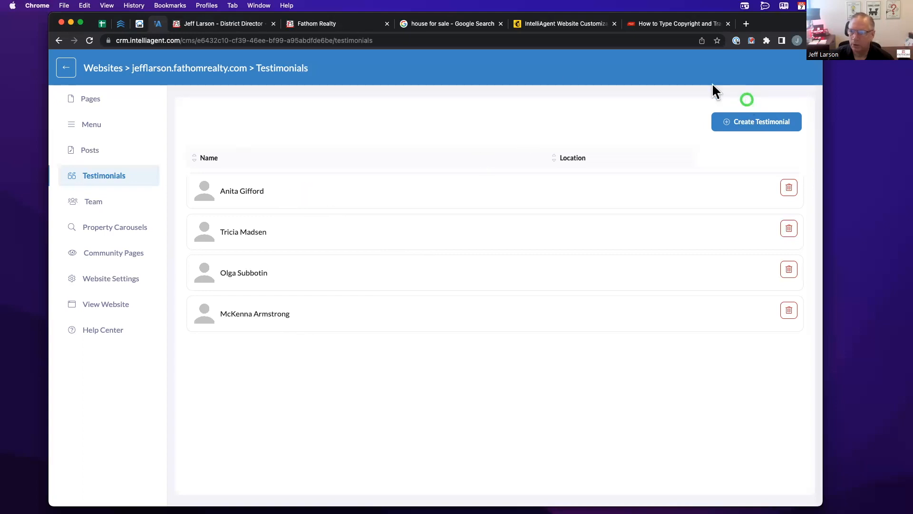
- Add a testimonial with the reviewer's name and text 'Jeff is Great!', tagged client
click(739, 123)
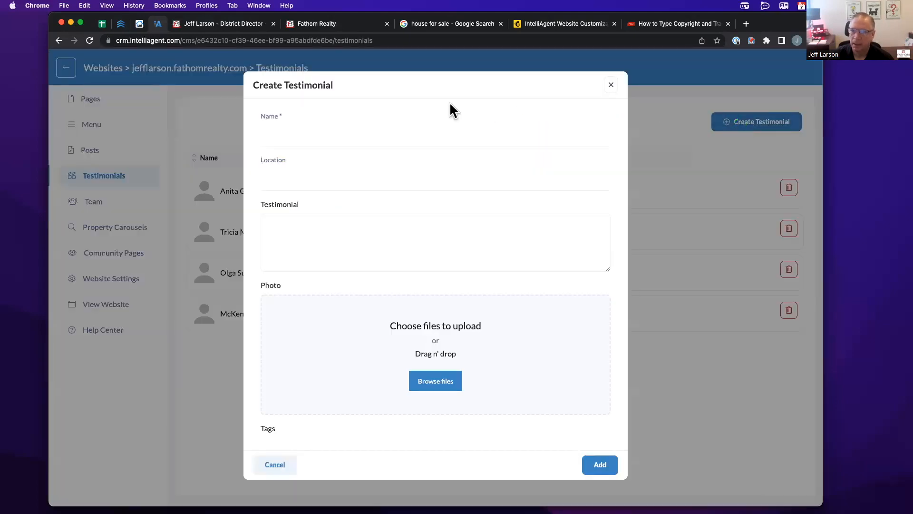
click(270, 141)
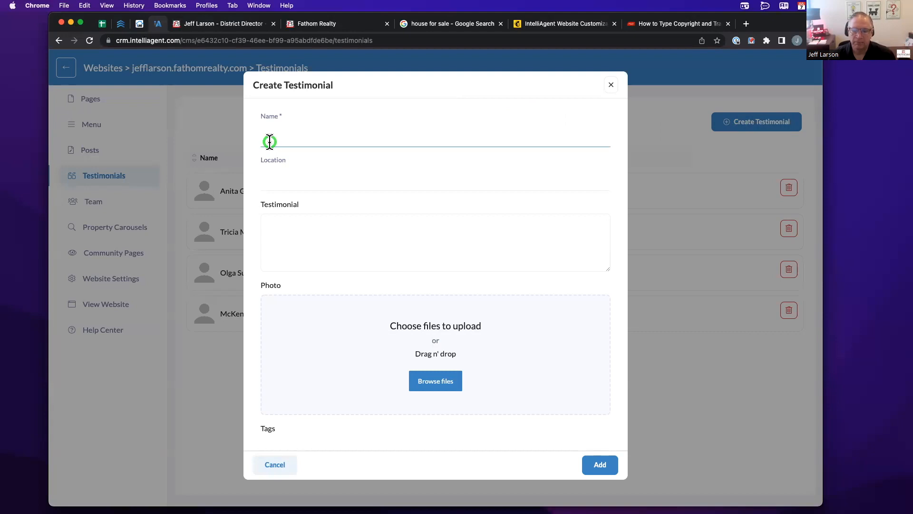
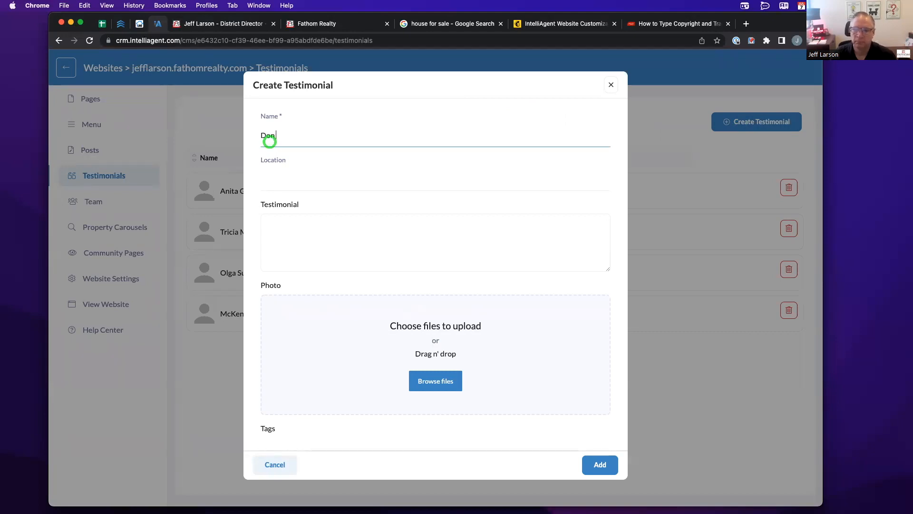
key(Tab)
key(Tab)
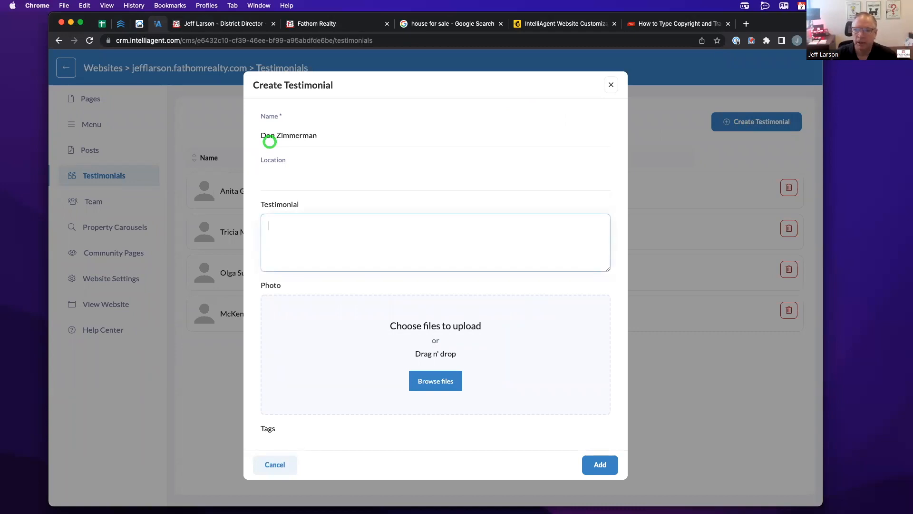
text(Jeff is Great!)
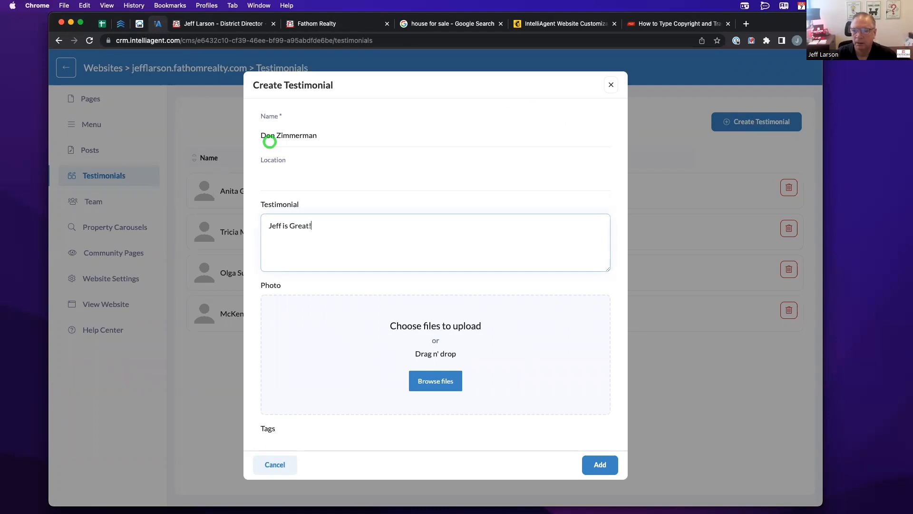
scroll(413, 233, down, 2)
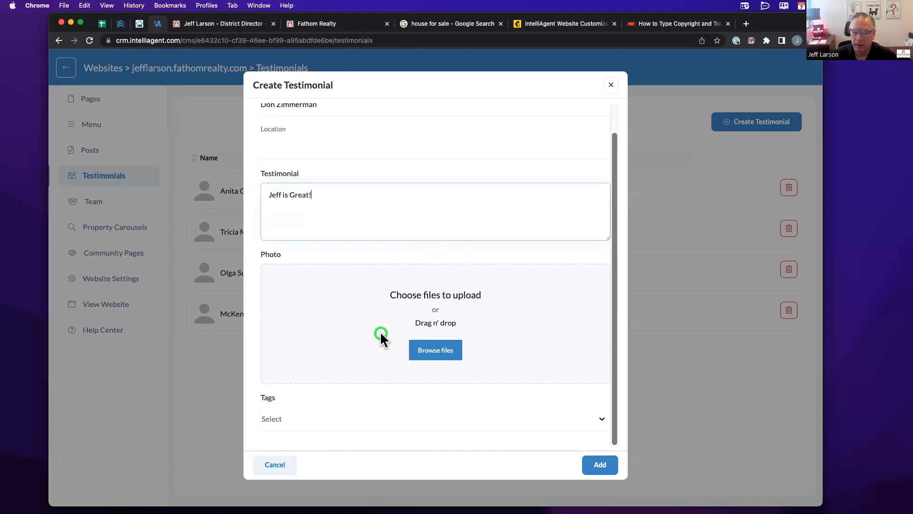
click(336, 416)
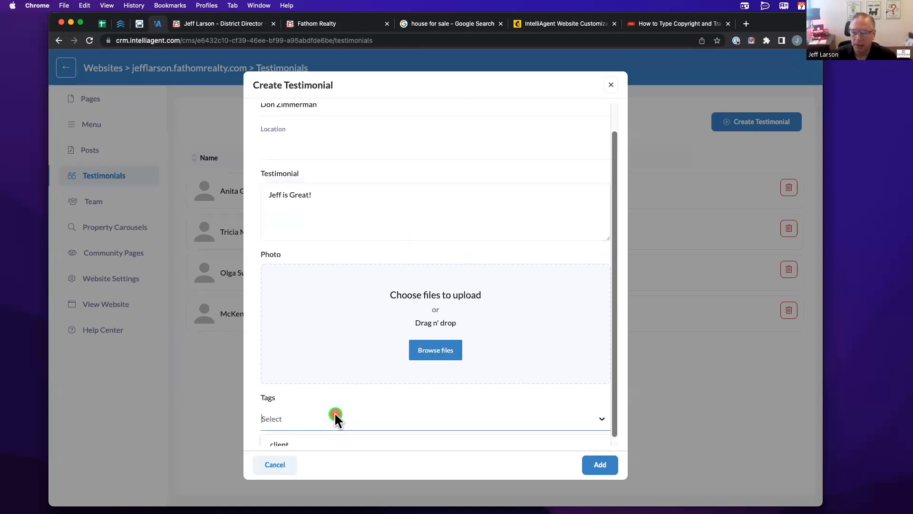
scroll(335, 412, down, 1)
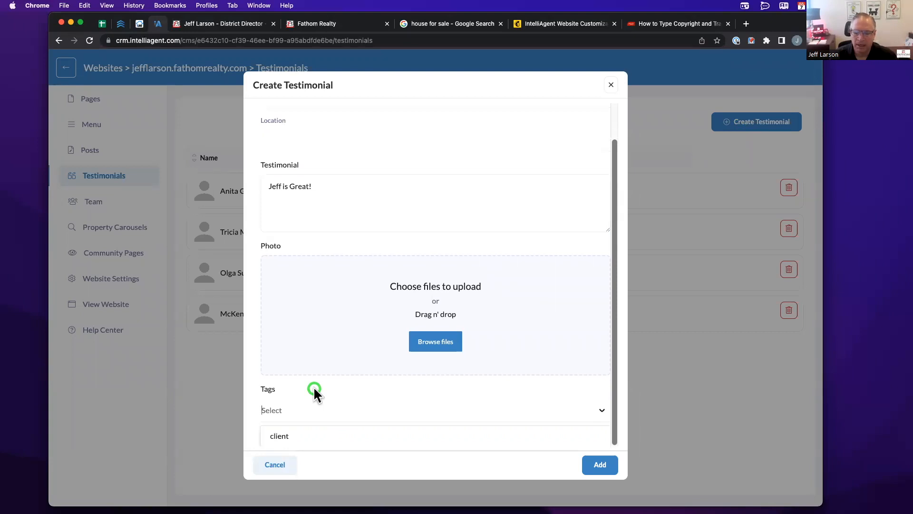
click(281, 436)
click(559, 461)
click(594, 464)
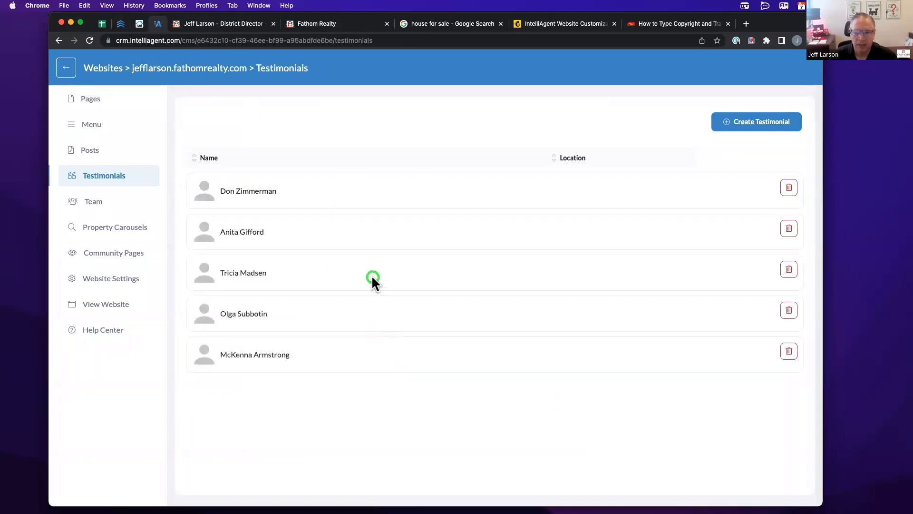
click(214, 24)
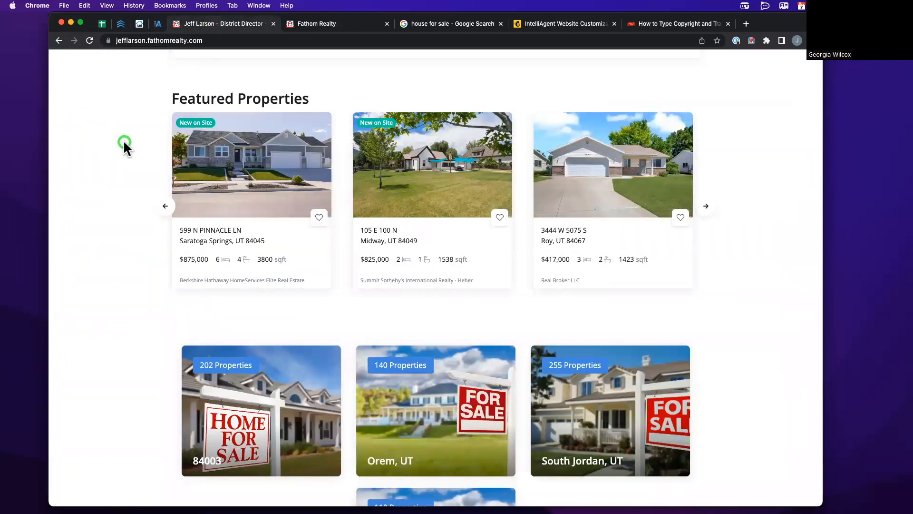
scroll(124, 143, down, 1)
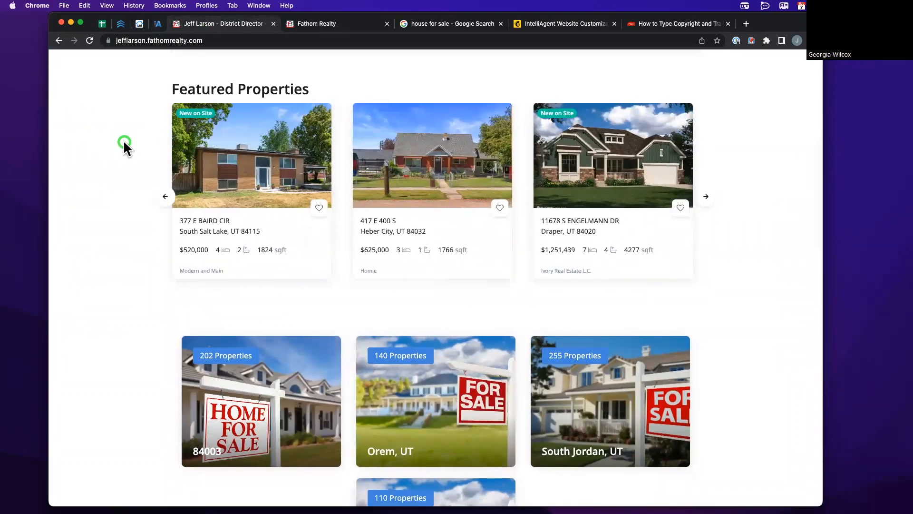
scroll(124, 142, up, 1)
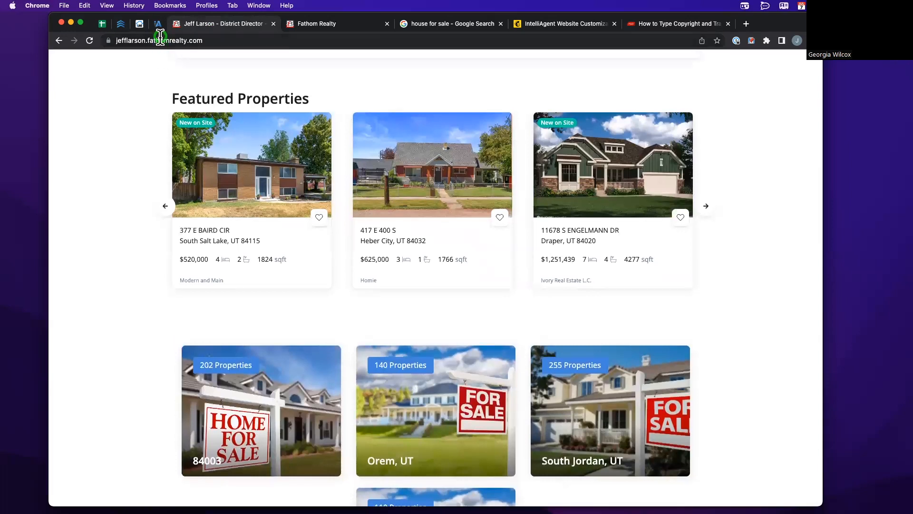
click(158, 23)
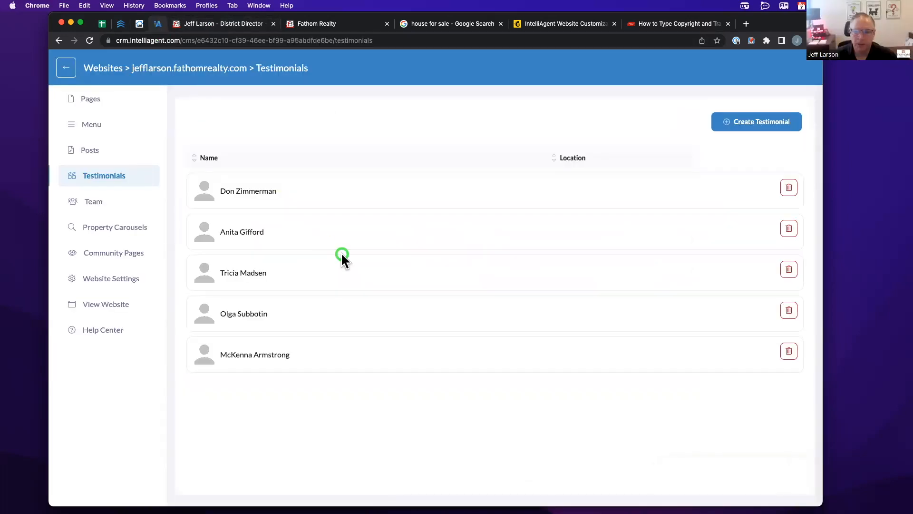
click(720, 126)
scroll(423, 378, down, 1)
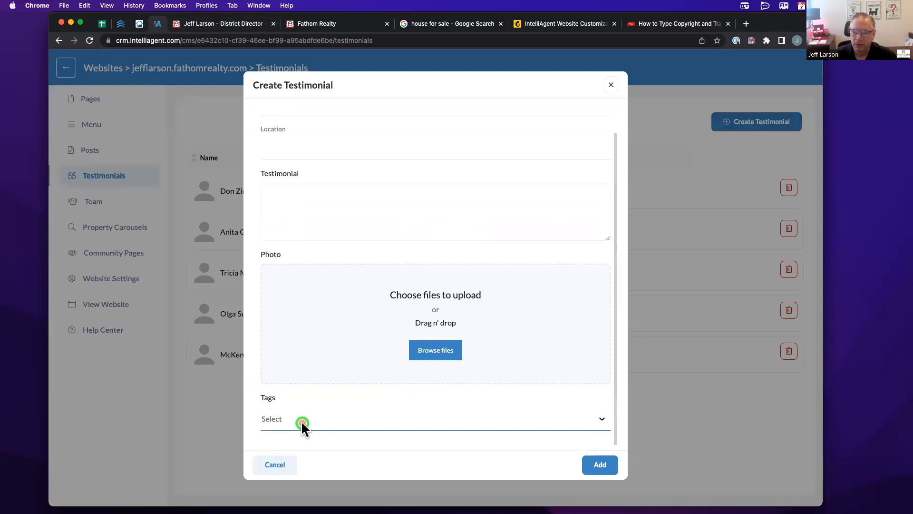
click(288, 427)
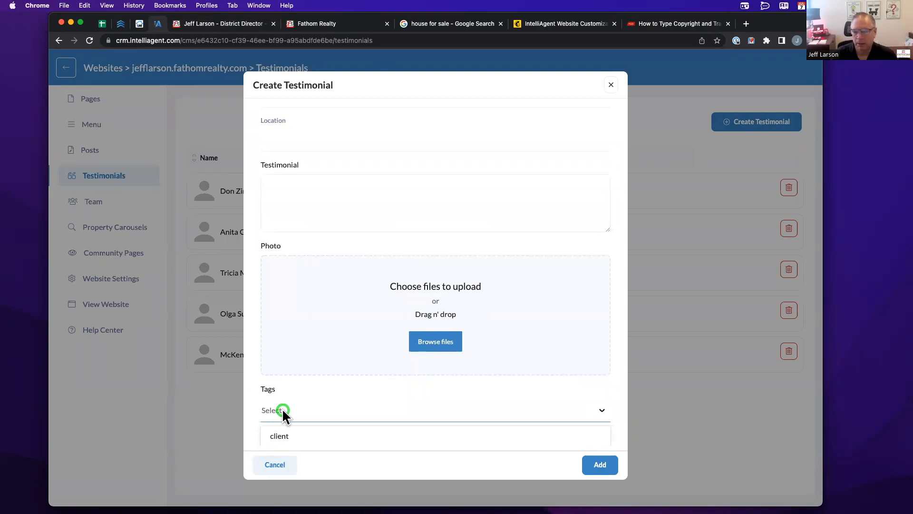
text(Team Members)
key(Return)
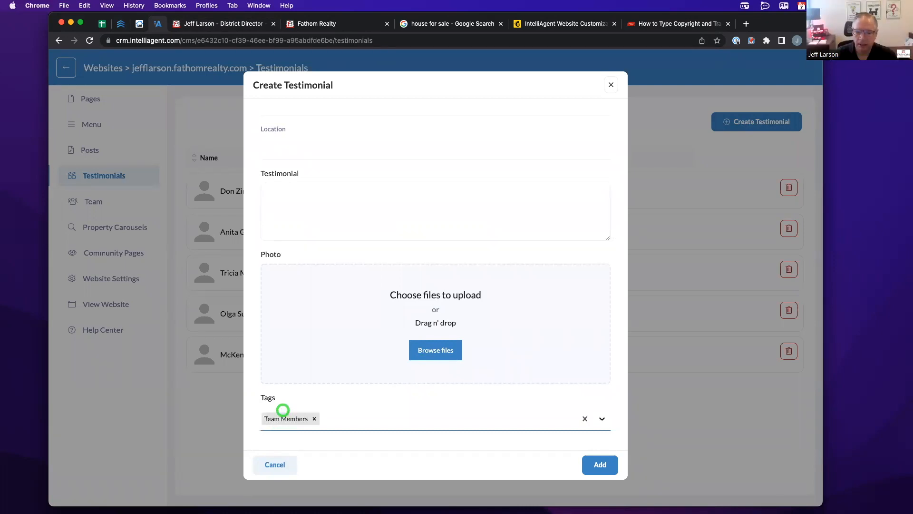
click(290, 431)
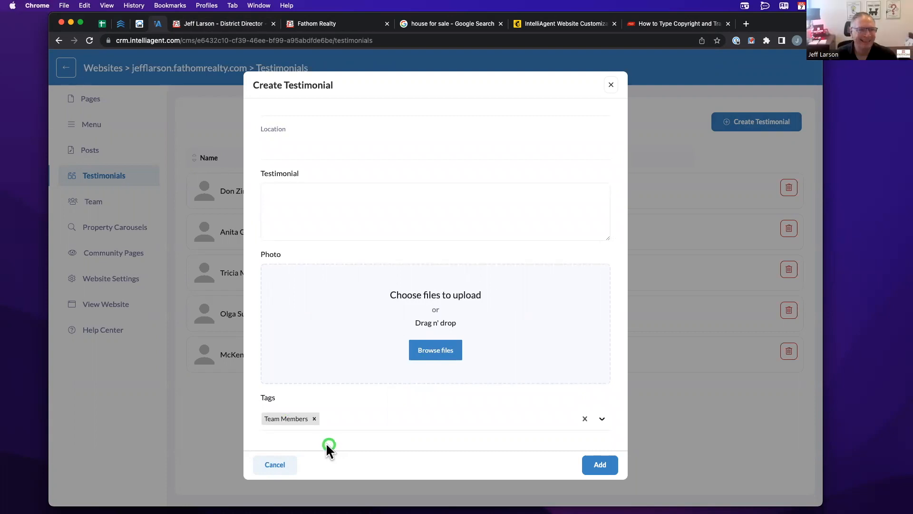
click(281, 459)
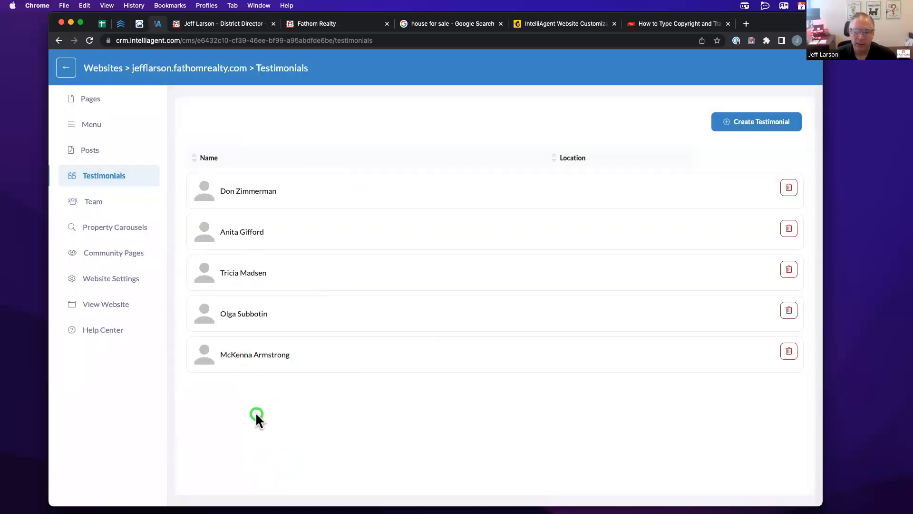
click(214, 24)
- Step through all four testimonials in the website's carousel
scroll(256, 161, down, 5)
scroll(255, 162, down, 4)
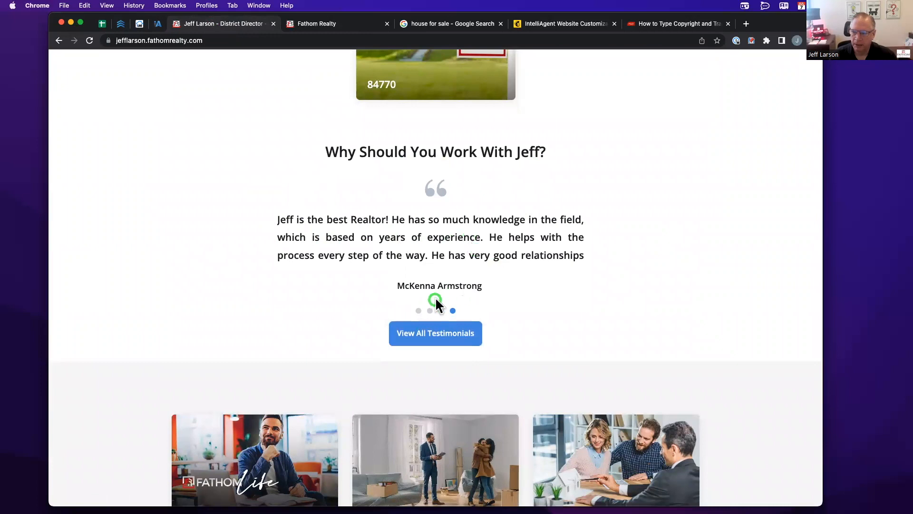
click(419, 311)
click(430, 311)
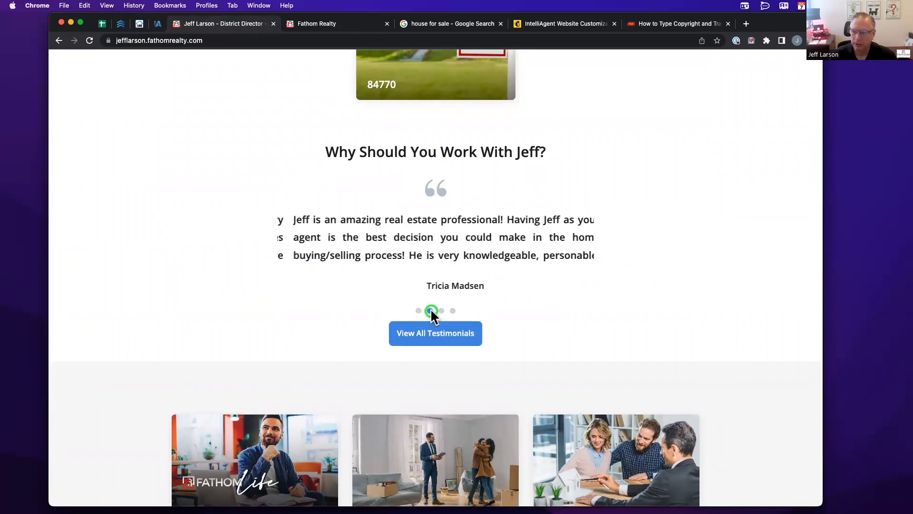
click(441, 311)
click(453, 311)
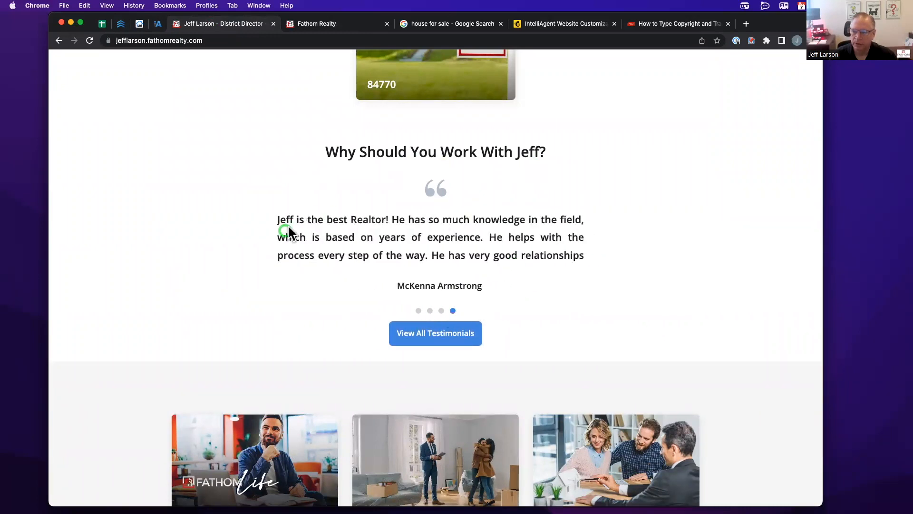
- Review the public page listing all testimonials, then return to IntelliAgent's Testimonials list
click(448, 331)
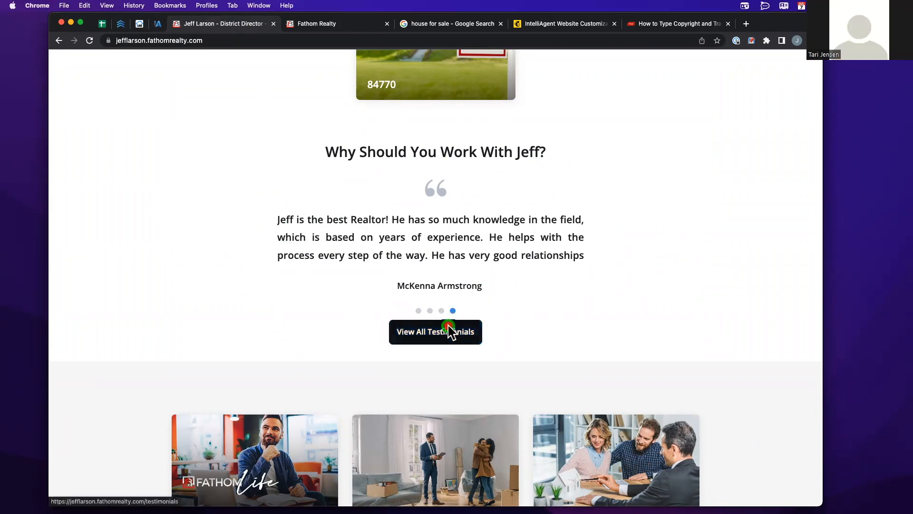
scroll(327, 188, down, 5)
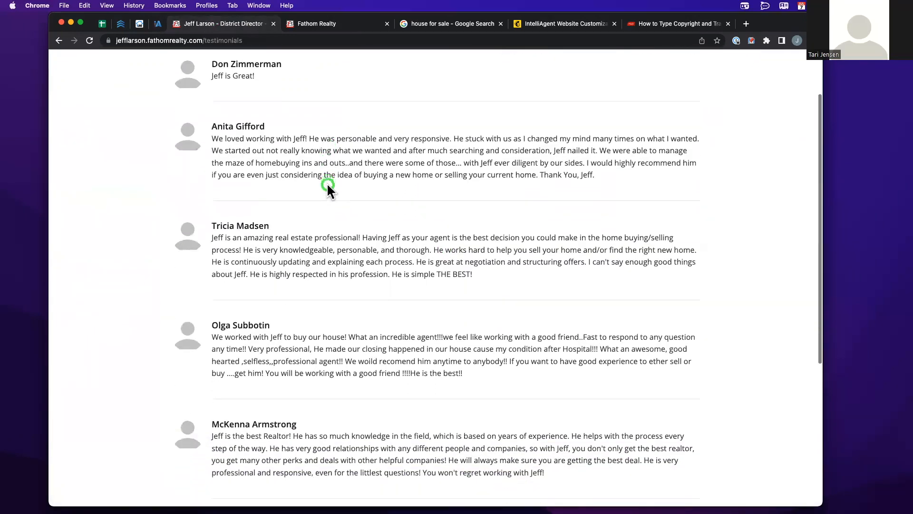
scroll(327, 186, up, 5)
scroll(196, 295, down, 4)
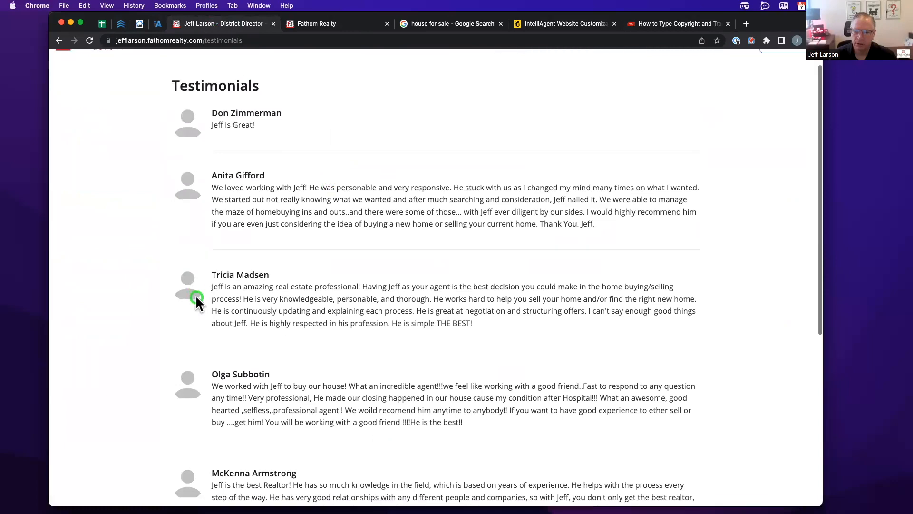
scroll(296, 174, up, 5)
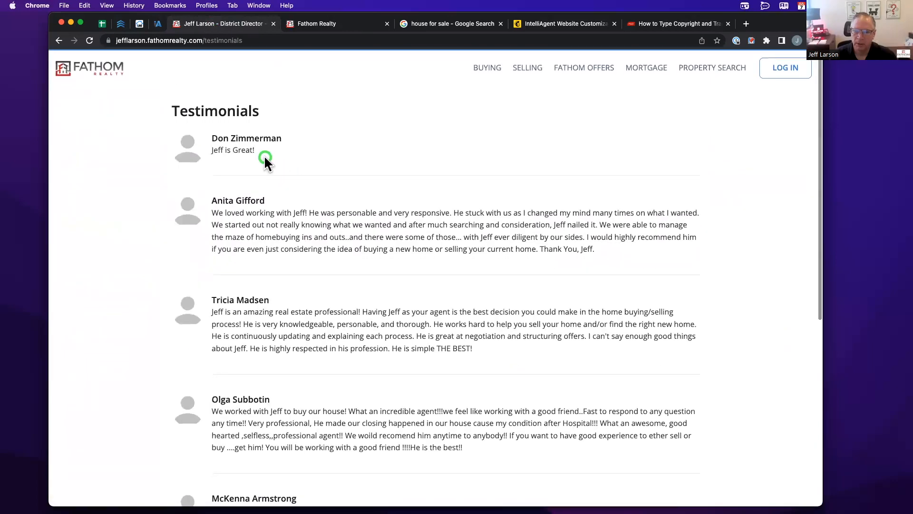
click(157, 26)
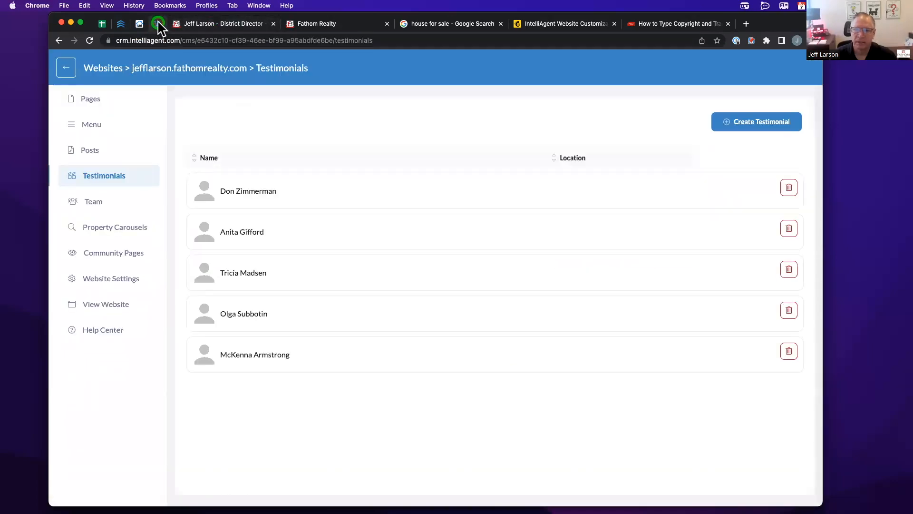
- Delete the first testimonial, then start a new post in the Posts section
click(789, 187)
click(410, 210)
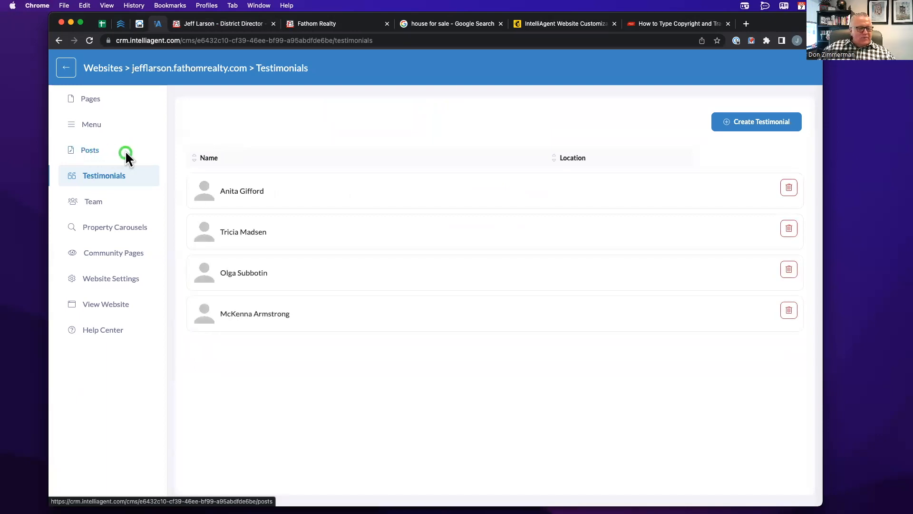
click(84, 148)
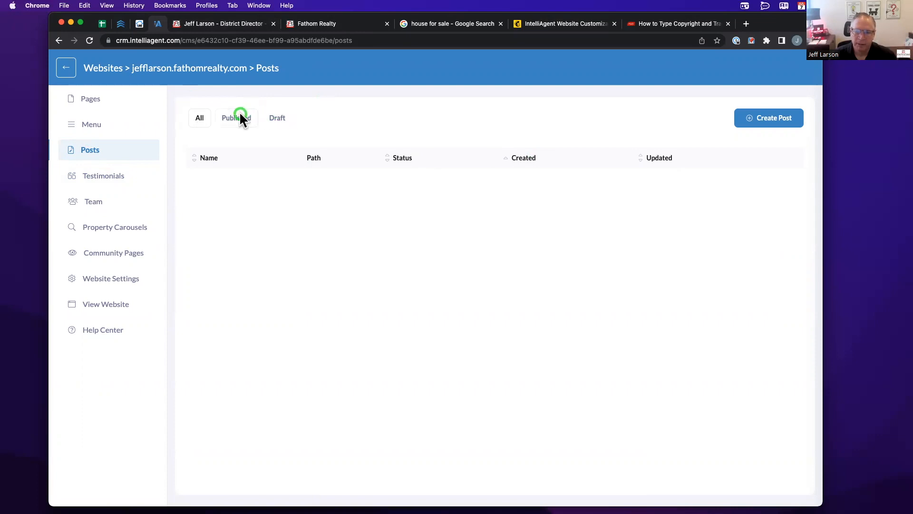
click(753, 125)
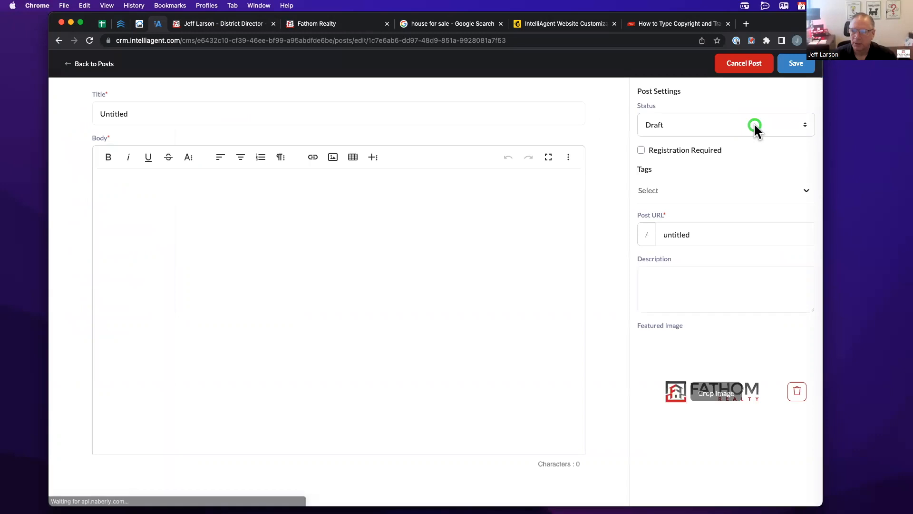
- Check the new post's status options, leaving it as Draft
click(158, 113)
click(138, 197)
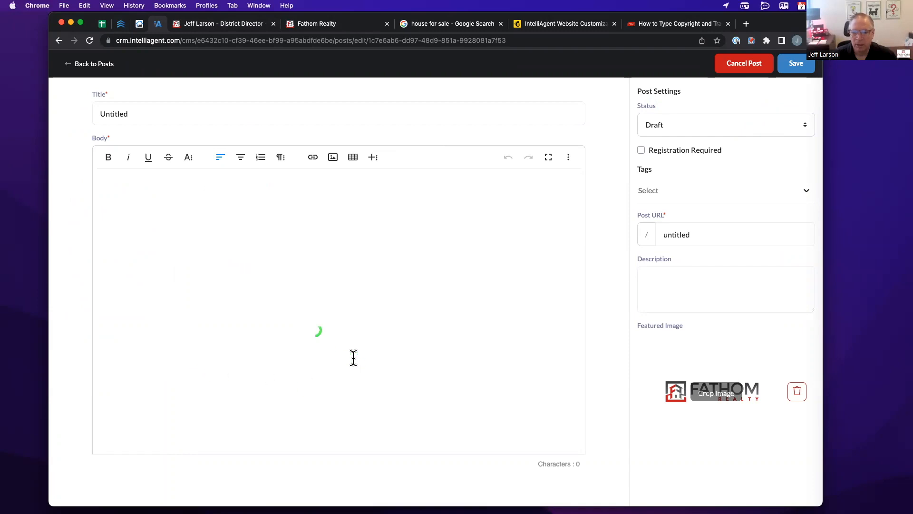
click(695, 124)
click(614, 118)
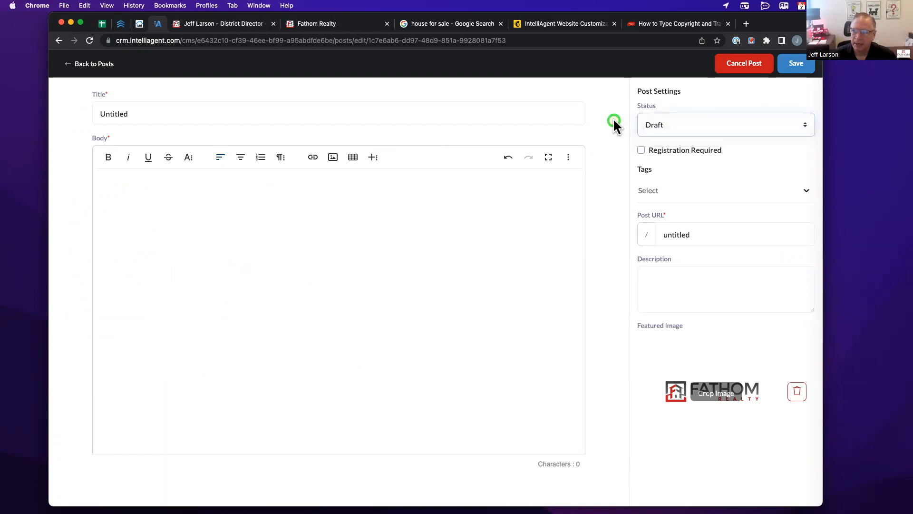
click(664, 128)
click(598, 156)
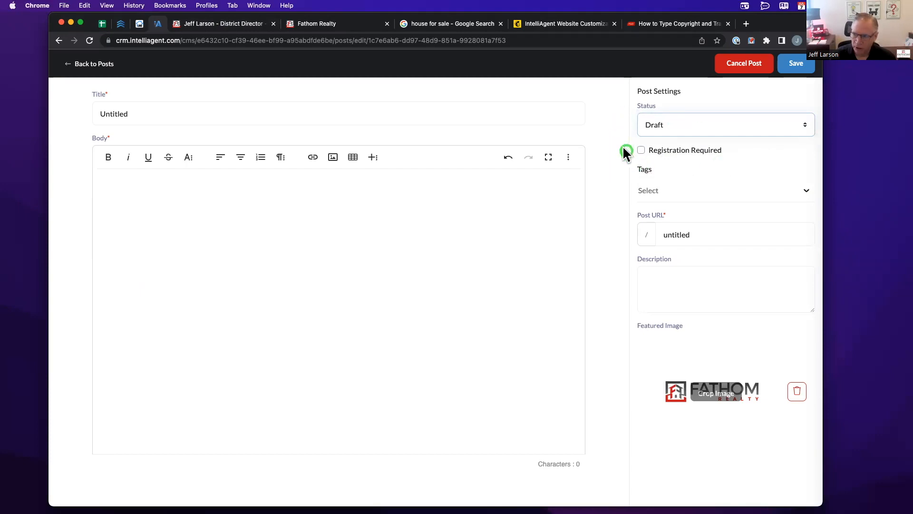
- Toggle Registration Required on and back off, then view the live testimonials page
click(642, 151)
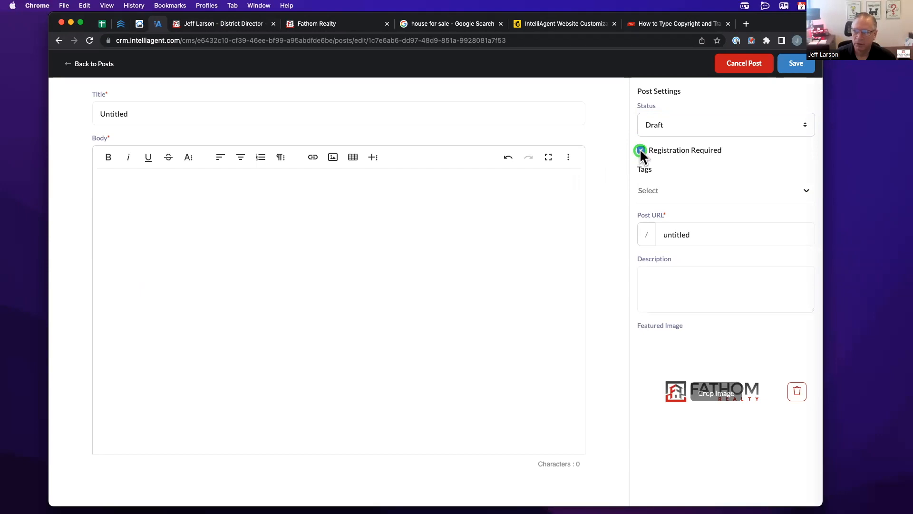
click(327, 224)
click(658, 166)
click(379, 241)
click(640, 150)
click(699, 237)
click(232, 25)
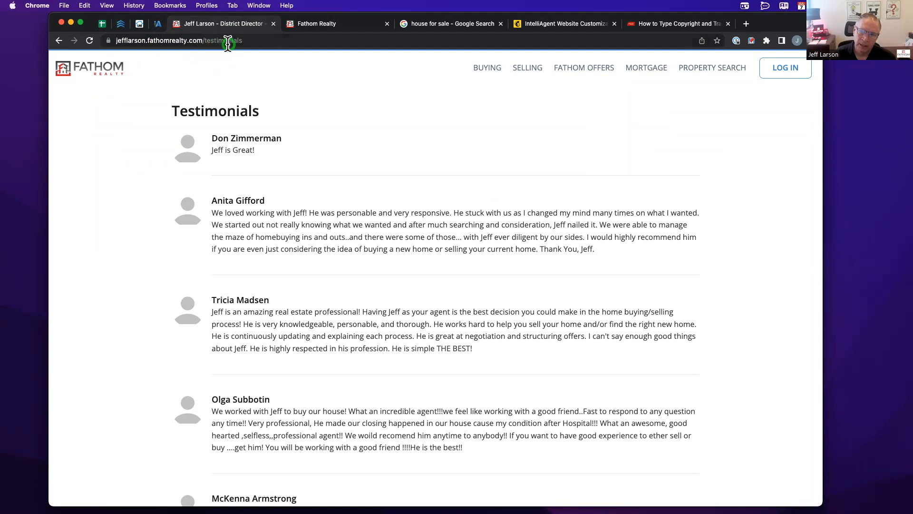
- Set the new post's URL to shortsale, then cancel back to the Posts list
click(157, 23)
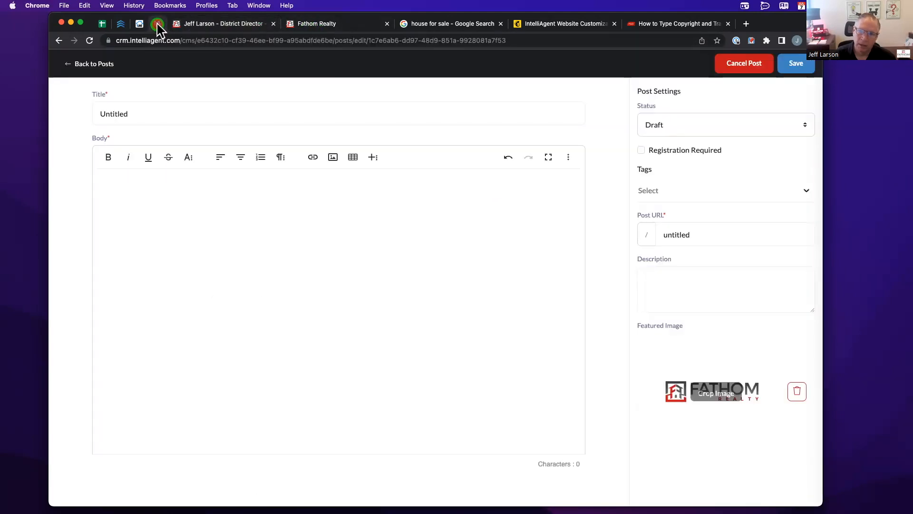
double_click(683, 235)
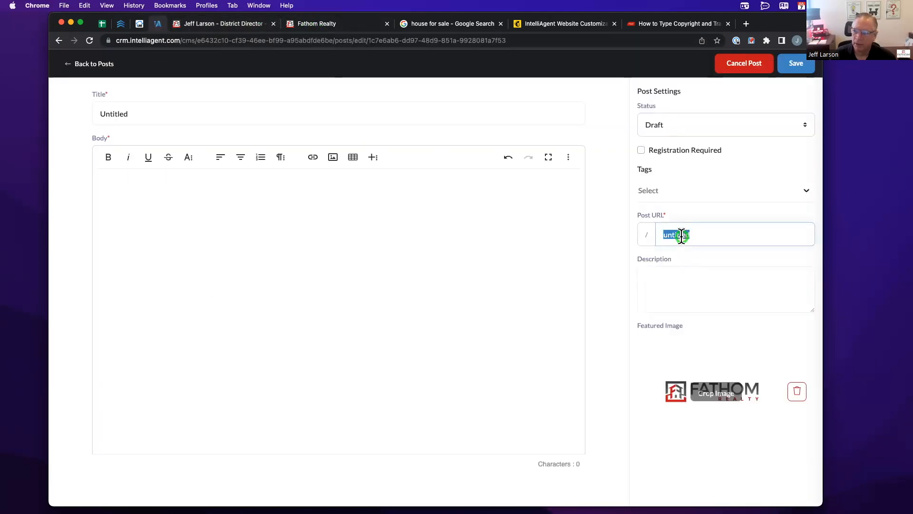
text(shortal)
text(le)
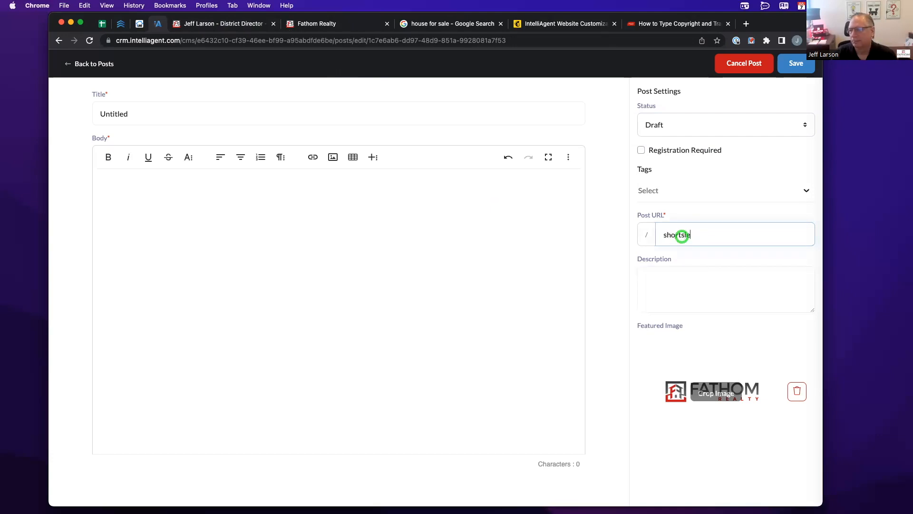
key(BackSpace)
key(BackSpace)
text(ale)
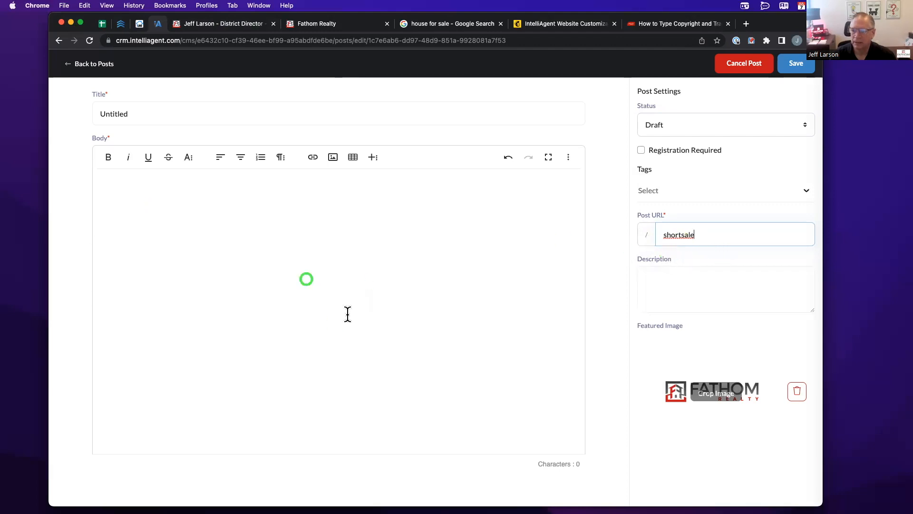
click(663, 284)
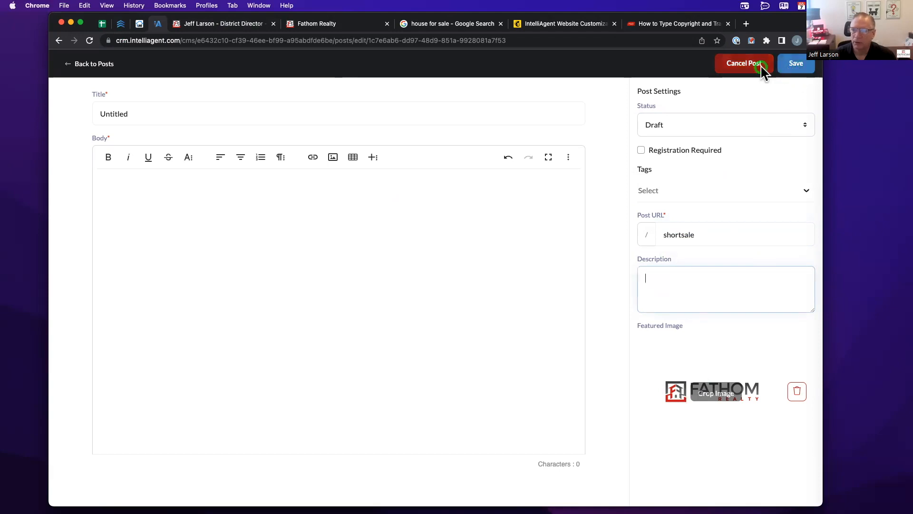
click(102, 64)
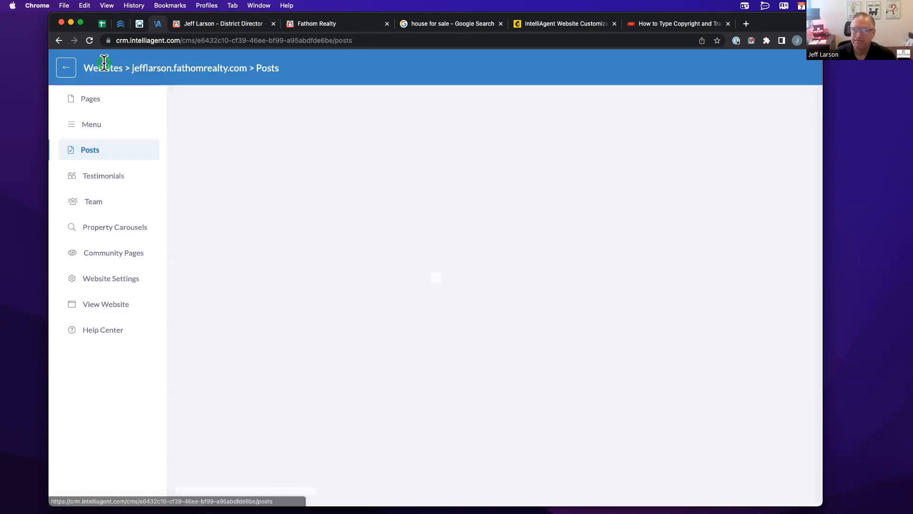
- Preview the Home page from the Pages list, close the preview, and open Home for editing
click(91, 98)
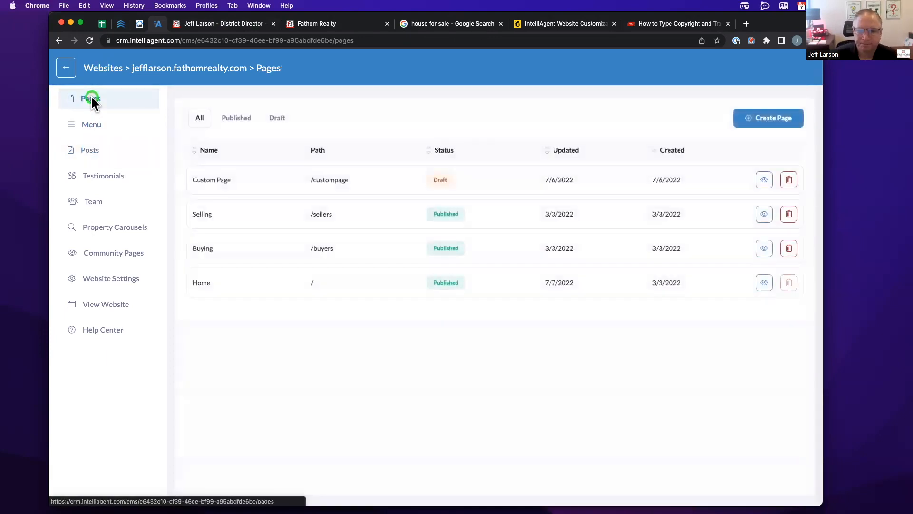
click(285, 311)
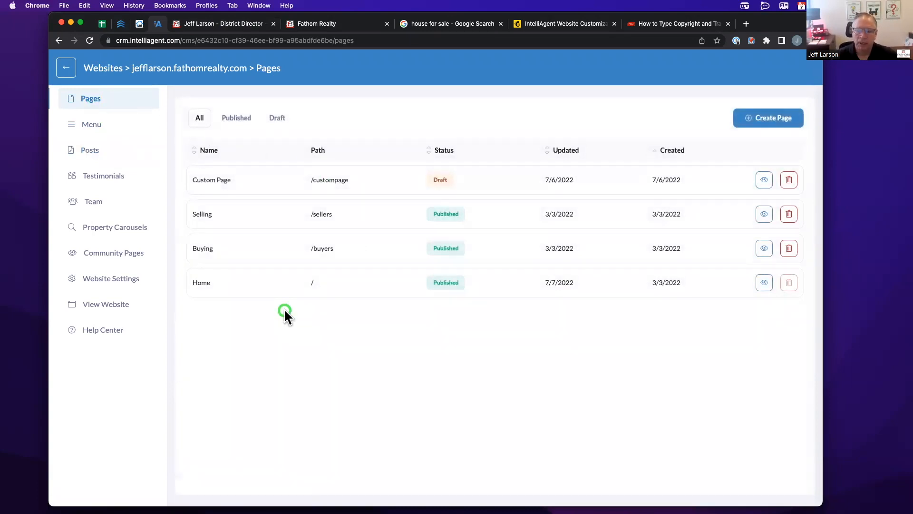
click(761, 283)
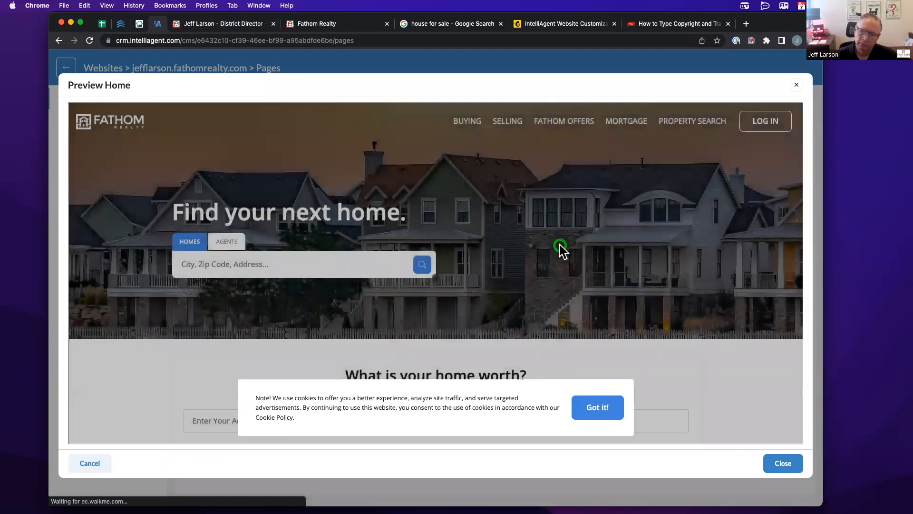
click(600, 406)
scroll(535, 288, down, 1)
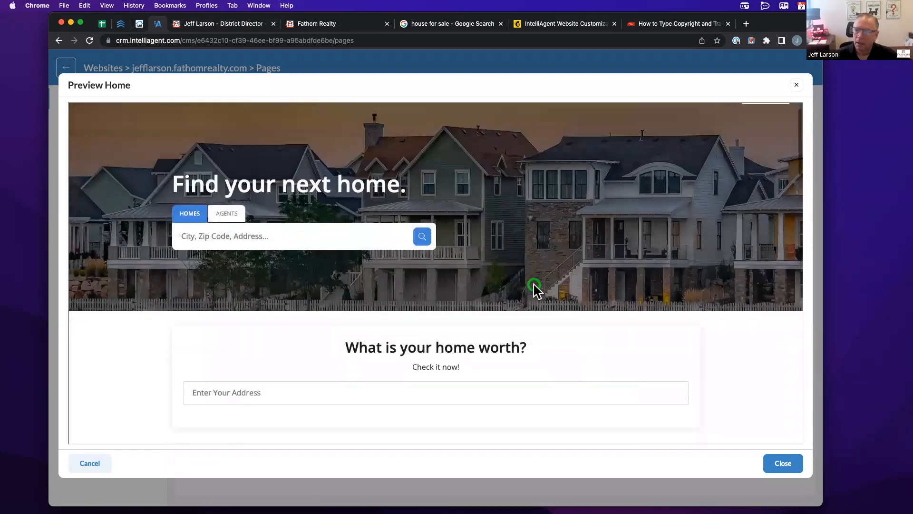
scroll(533, 288, down, 15)
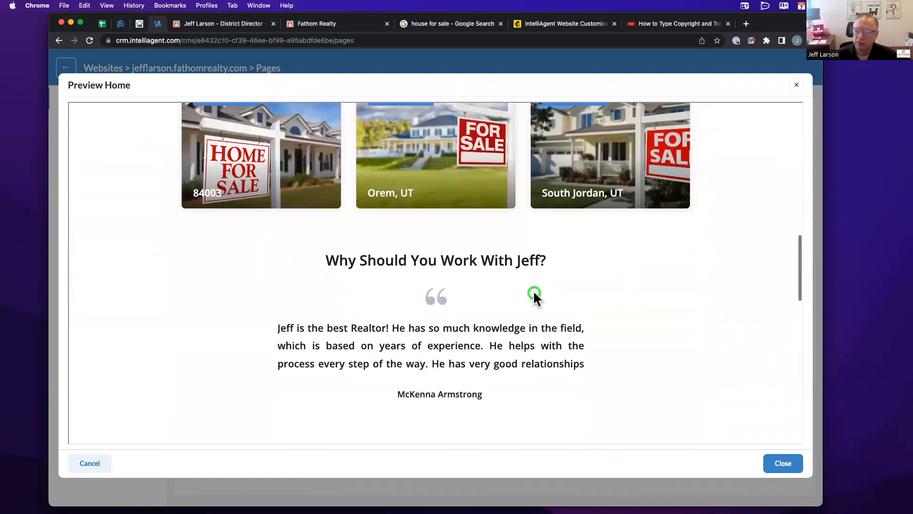
scroll(678, 428, down, 5)
click(768, 460)
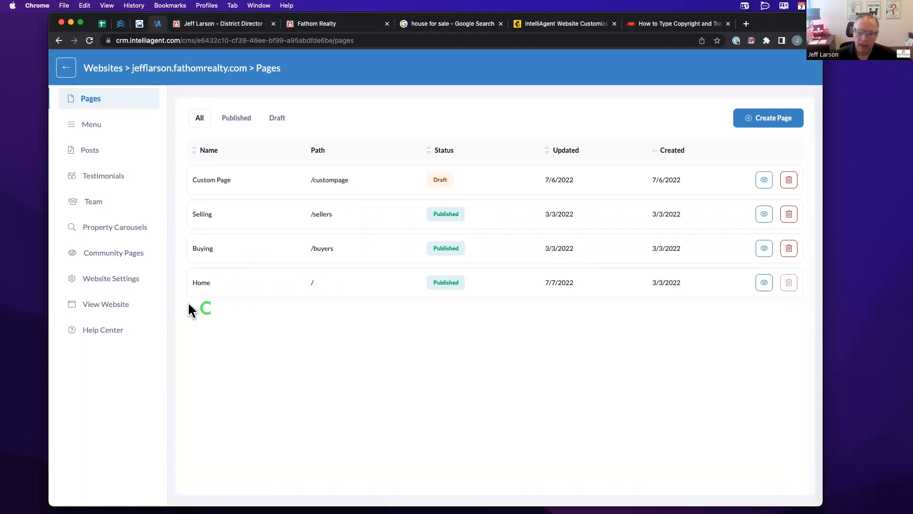
click(207, 282)
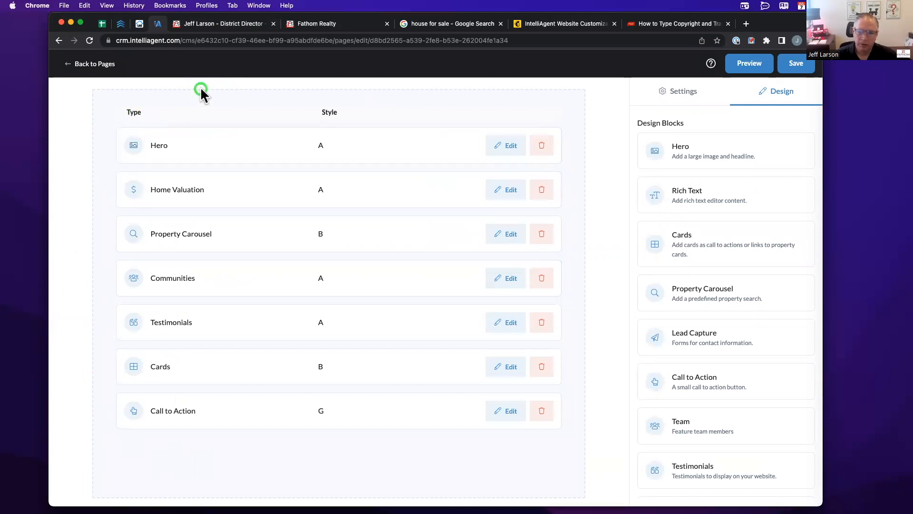
- Switch to the live agent website's Testimonials page
click(213, 24)
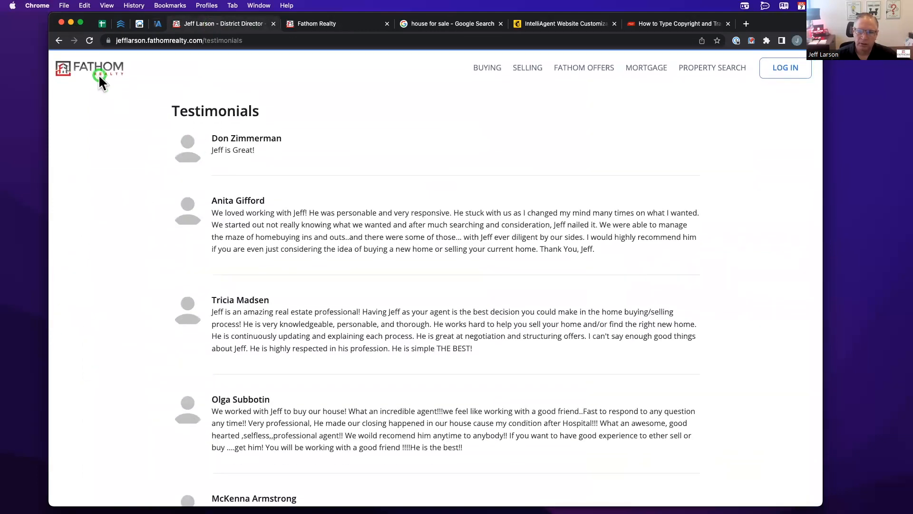
click(100, 79)
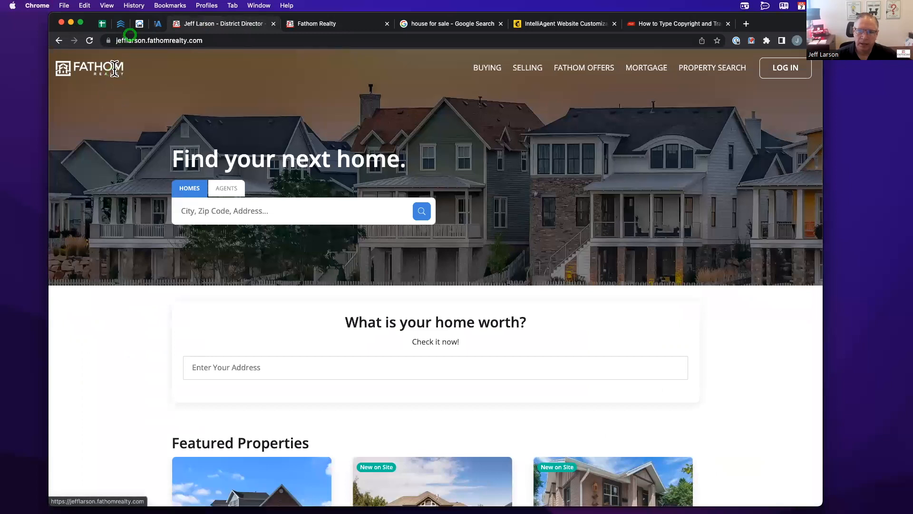
click(157, 23)
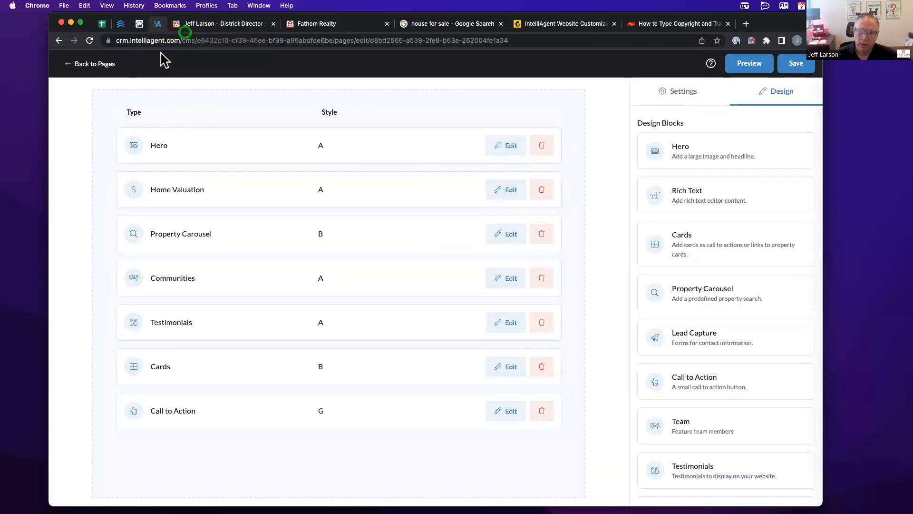
click(187, 26)
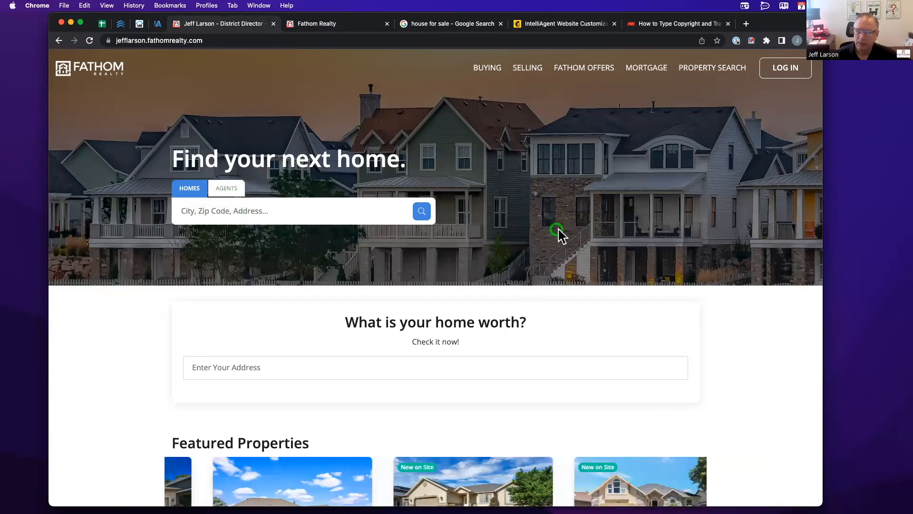
click(159, 24)
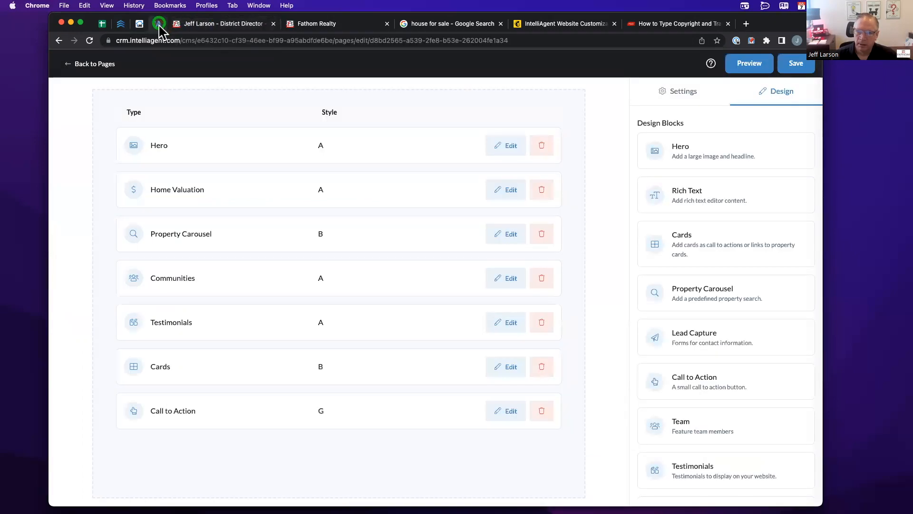
click(187, 23)
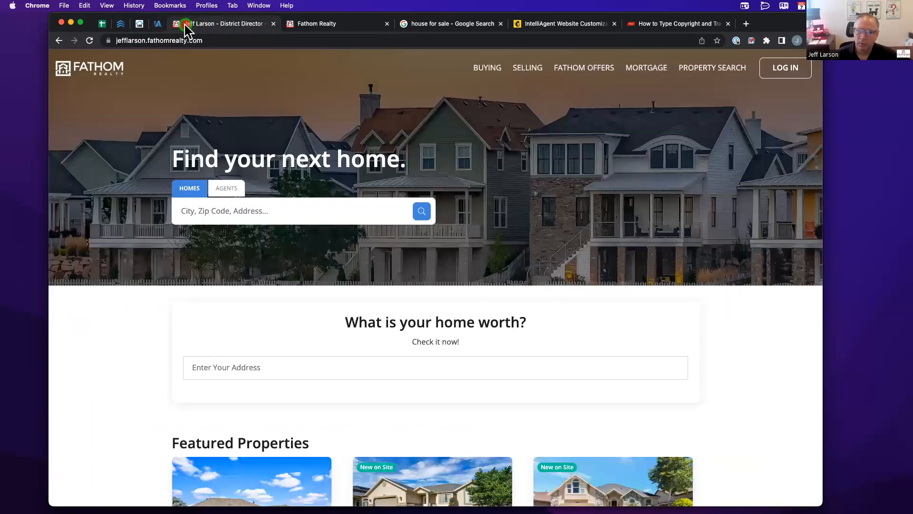
scroll(173, 138, down, 4)
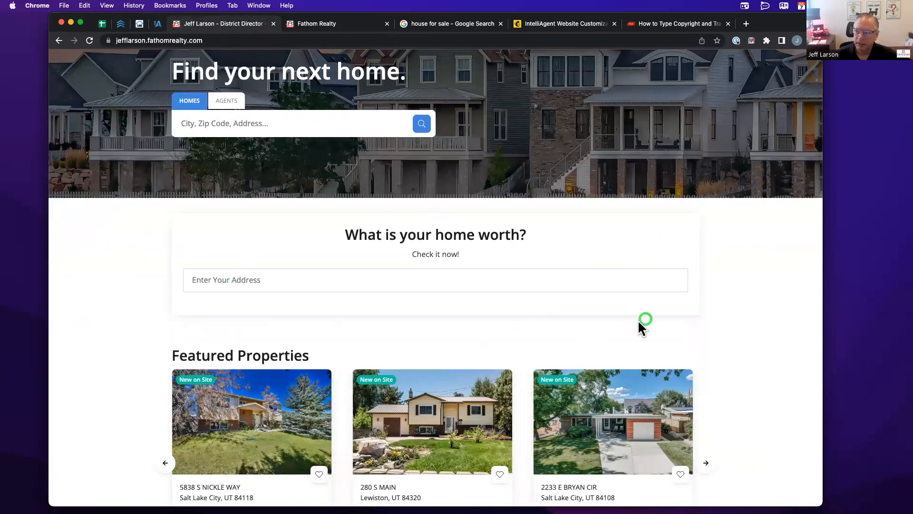
click(158, 24)
scroll(154, 93, down, 1)
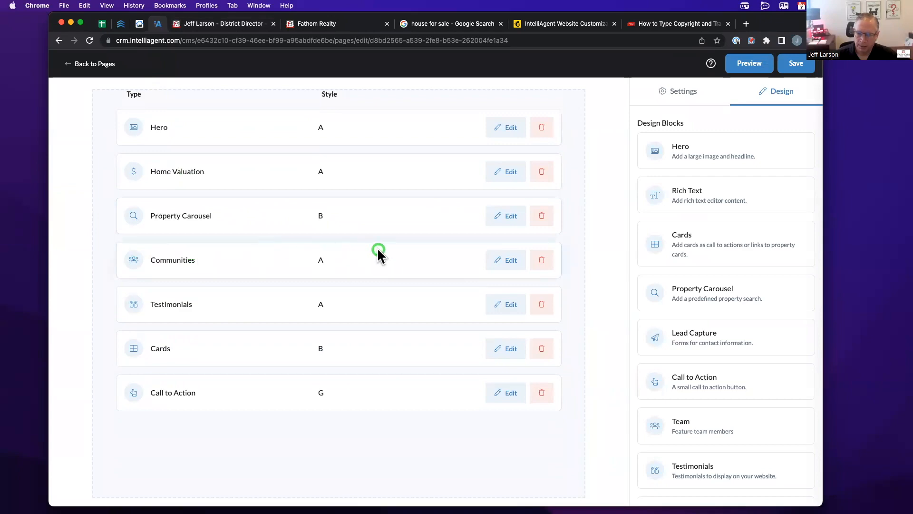
click(224, 24)
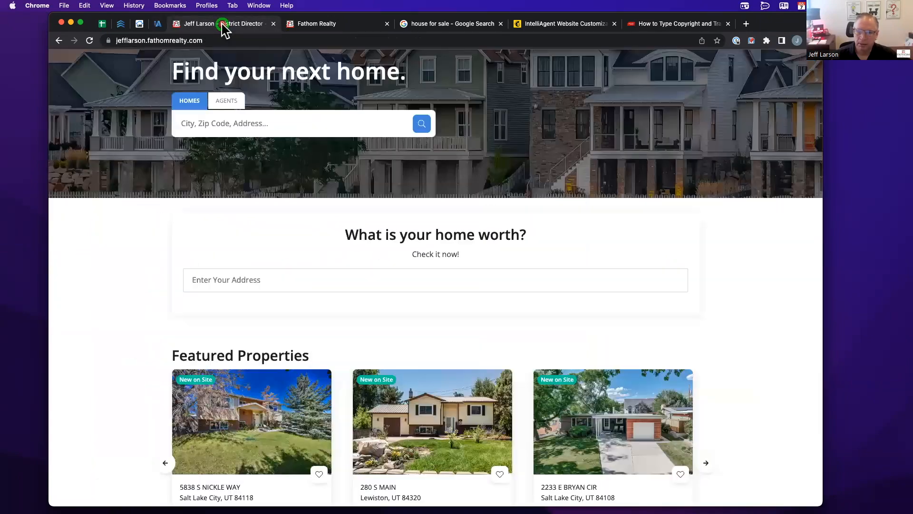
scroll(257, 261, down, 3)
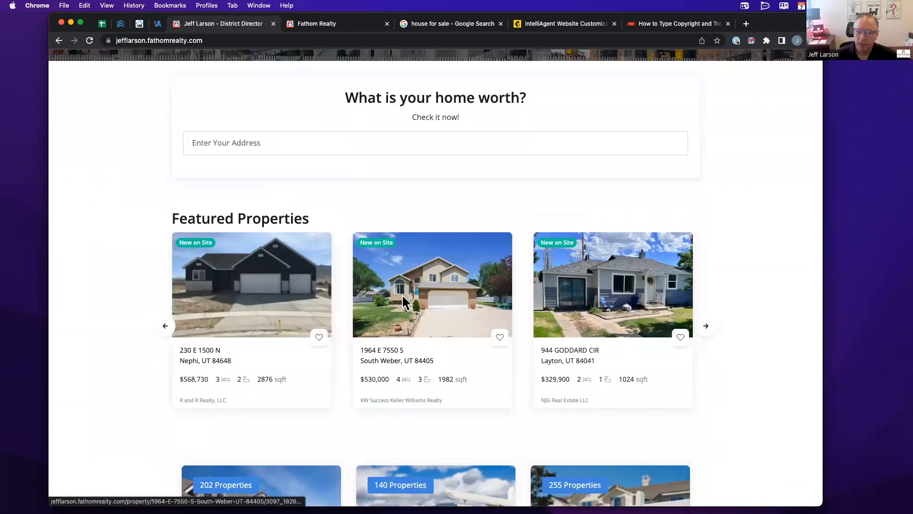
scroll(271, 190, down, 1)
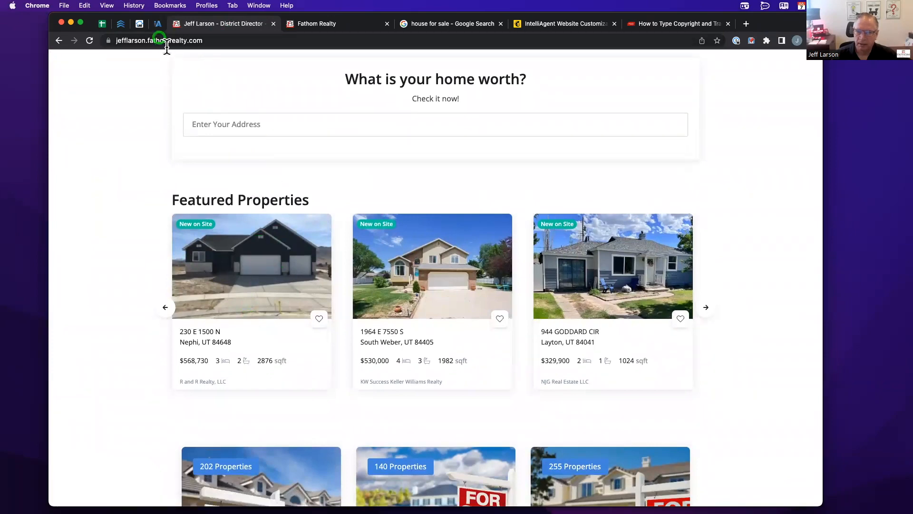
click(158, 24)
click(223, 204)
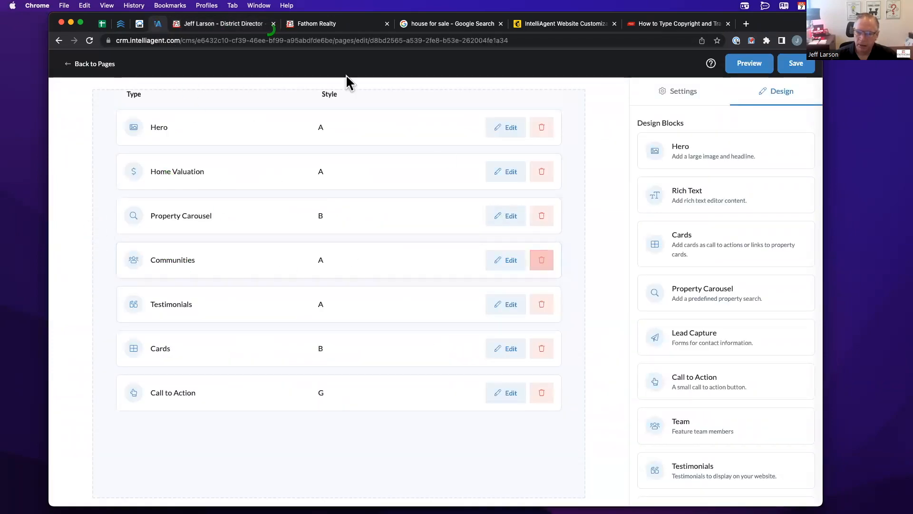
click(222, 24)
scroll(236, 191, down, 4)
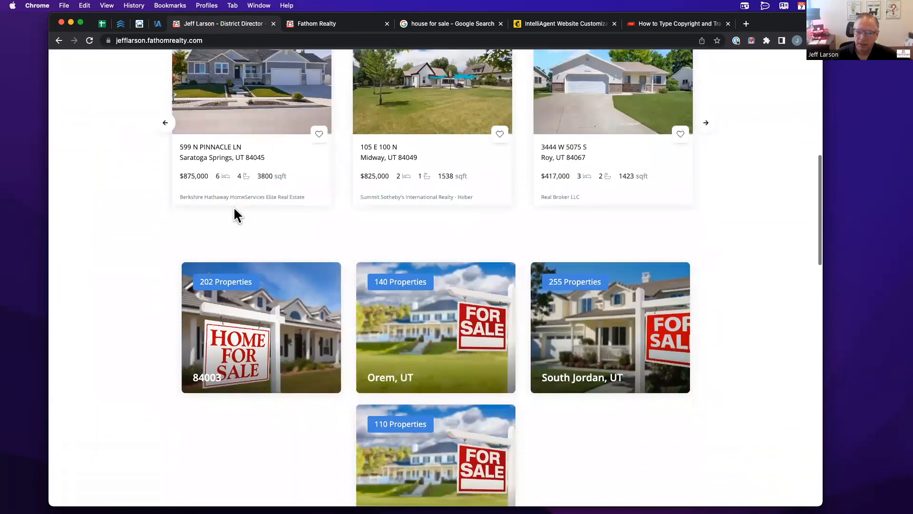
click(155, 25)
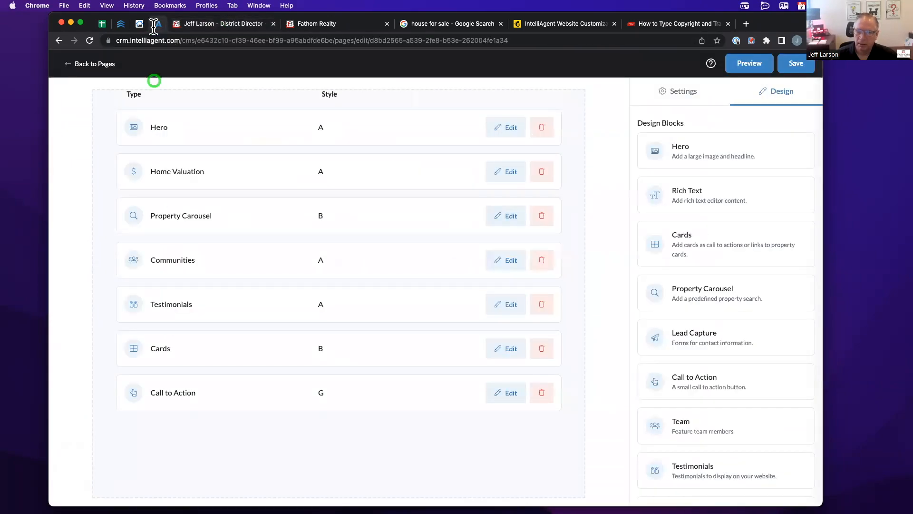
click(218, 21)
scroll(218, 152, down, 8)
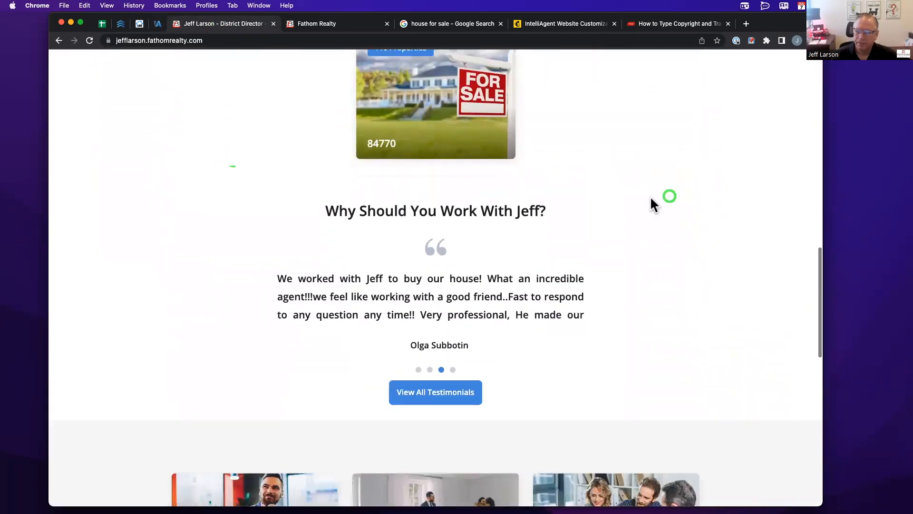
scroll(295, 293, down, 1)
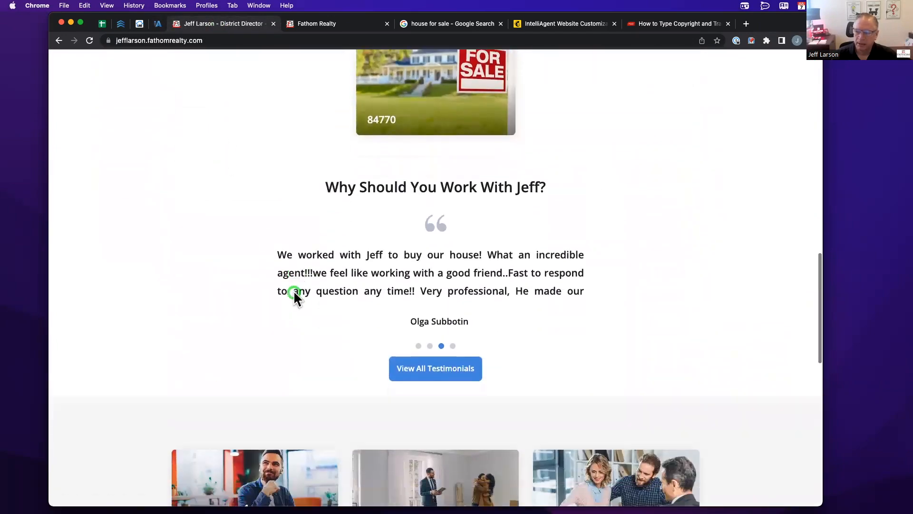
scroll(292, 293, down, 5)
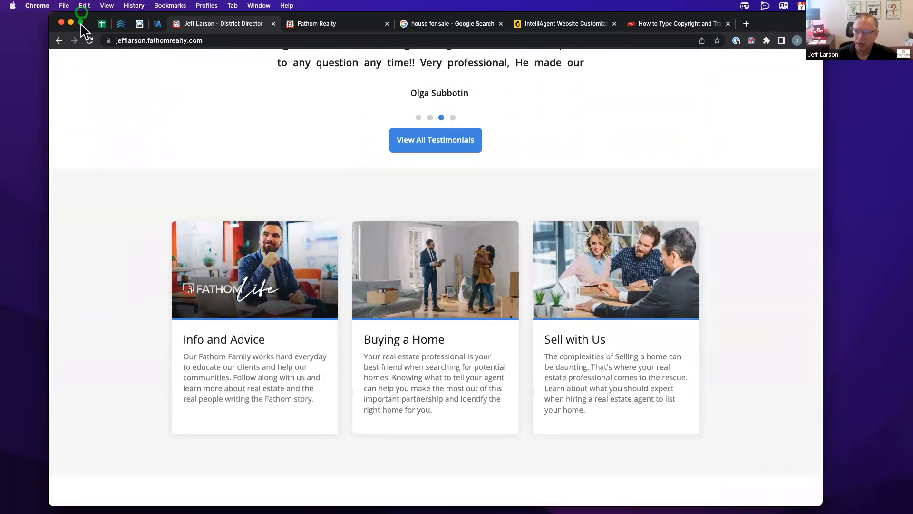
click(157, 23)
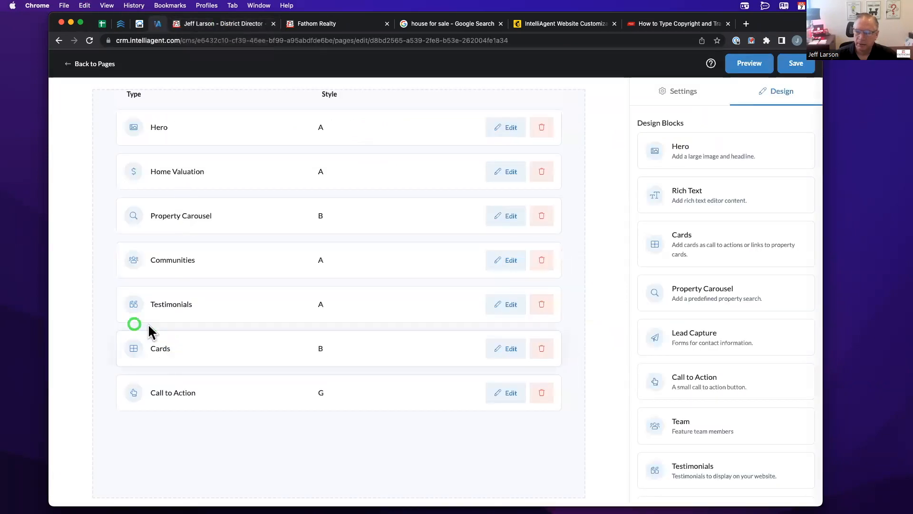
click(203, 23)
scroll(202, 212, down, 4)
scroll(202, 212, down, 2)
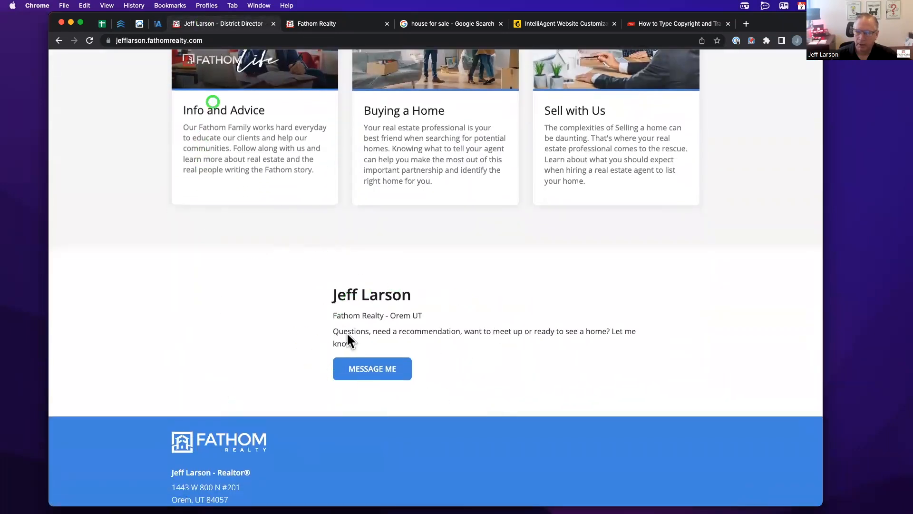
click(157, 24)
scroll(278, 255, up, 1)
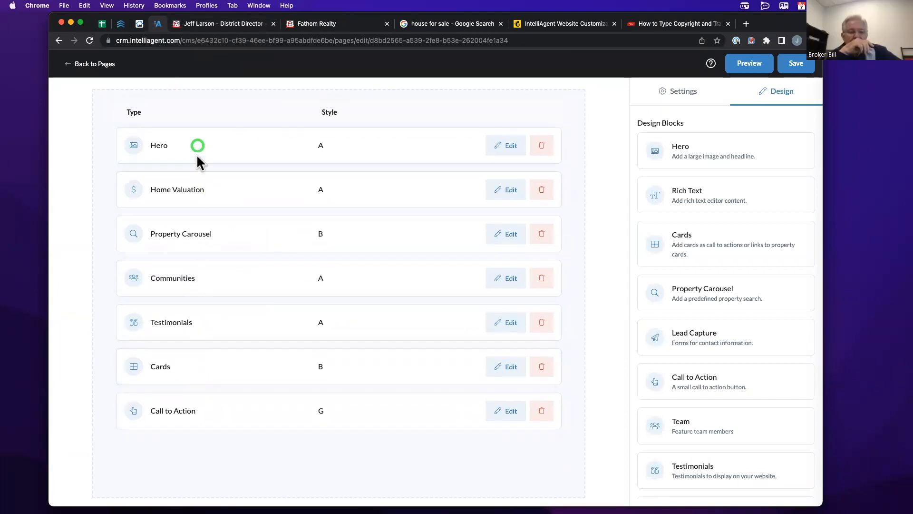
drag(196, 392, 211, 175)
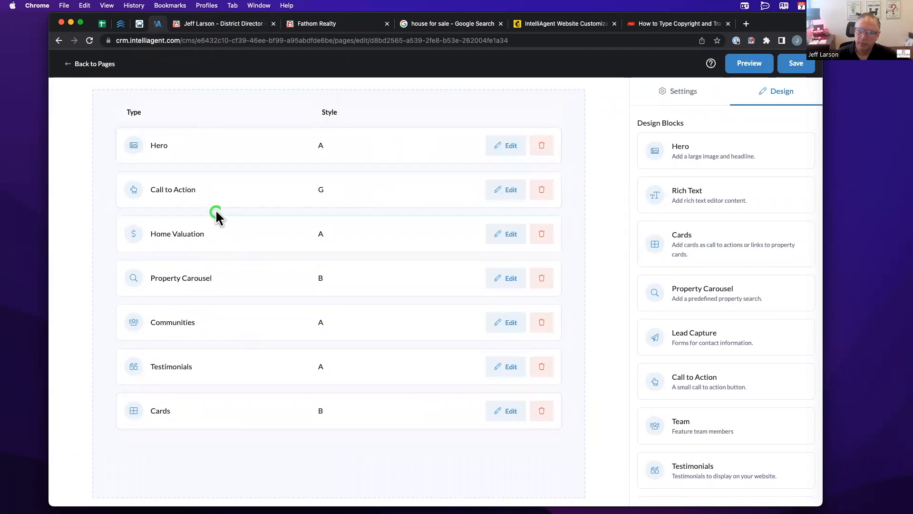
- Save the reordered Home page, verify it on the reloaded live site, and reopen Home
click(803, 64)
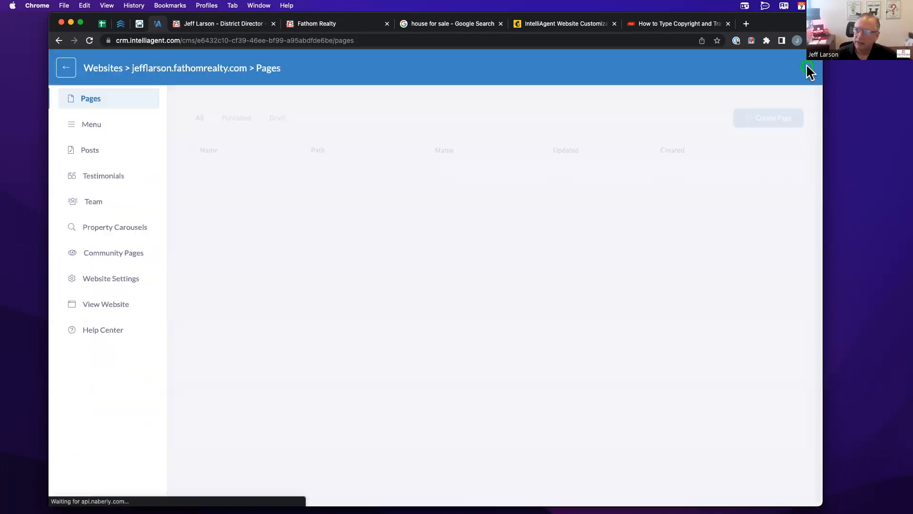
click(225, 24)
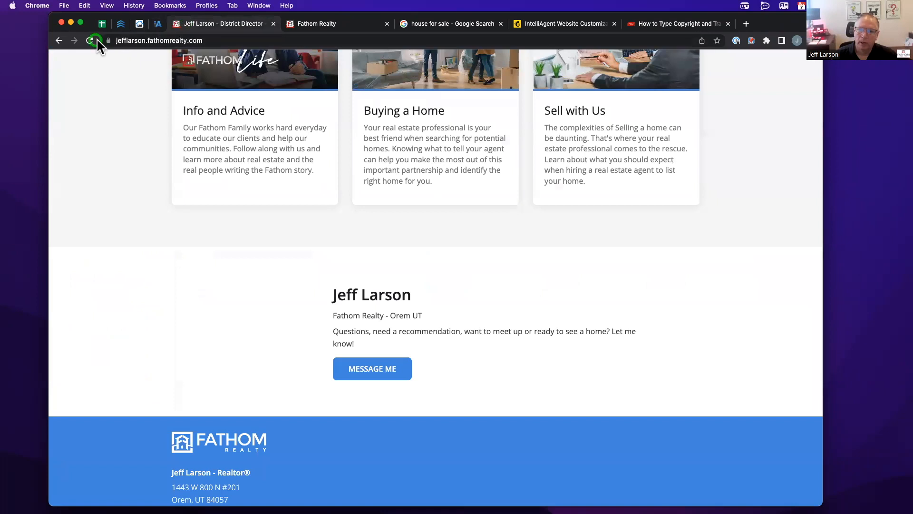
click(93, 40)
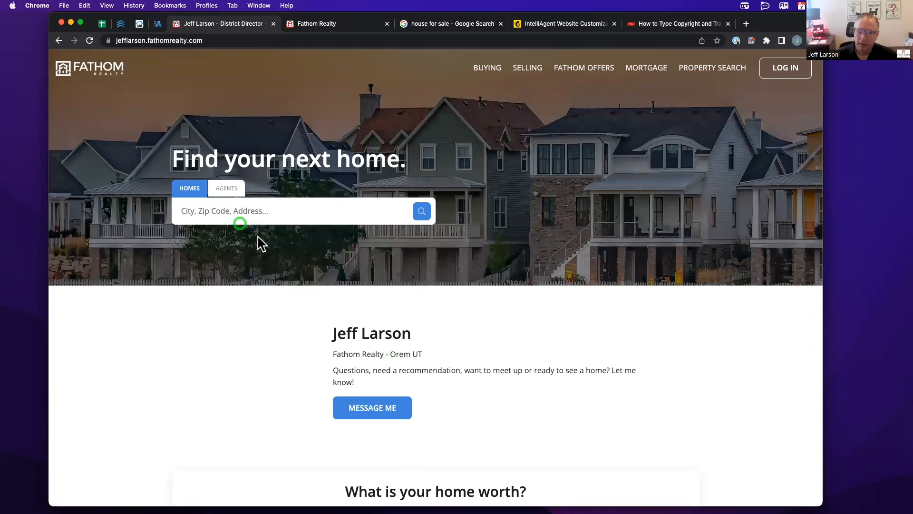
click(158, 23)
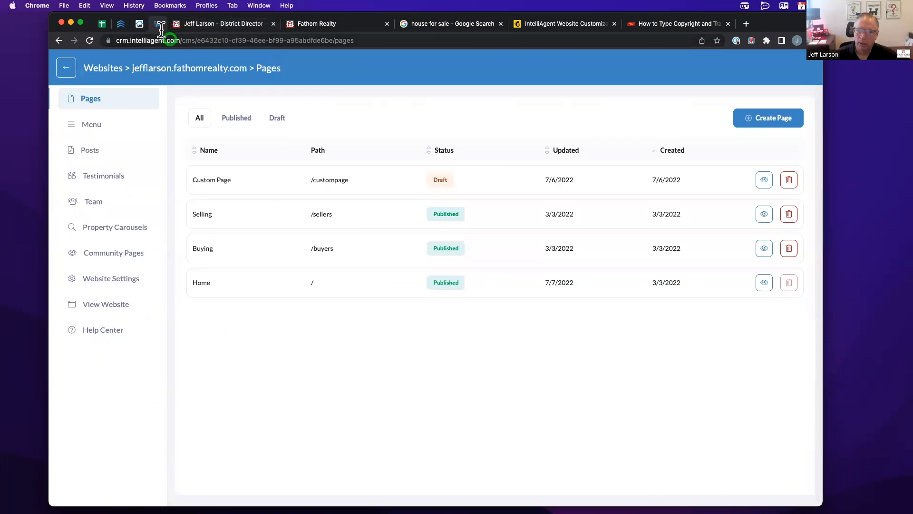
click(199, 283)
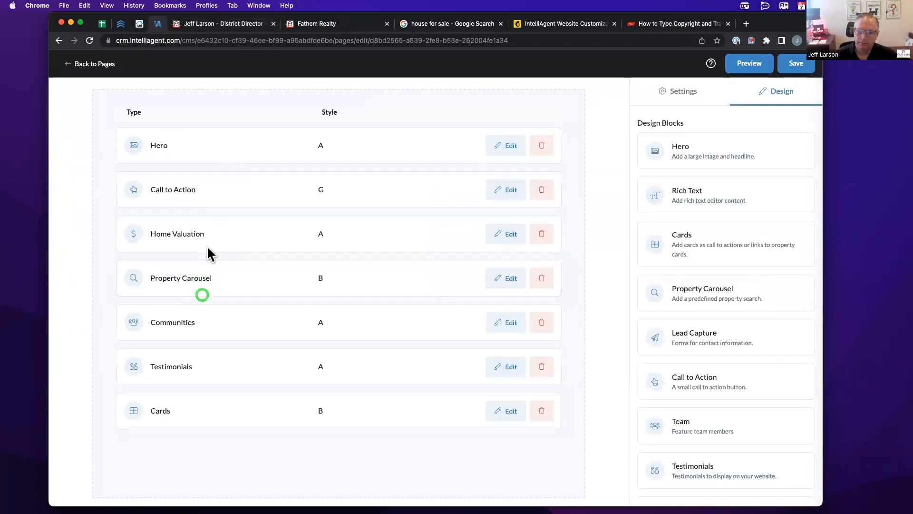
- Create a new blank Custom Page-1 from the pages list and preview it empty
click(96, 64)
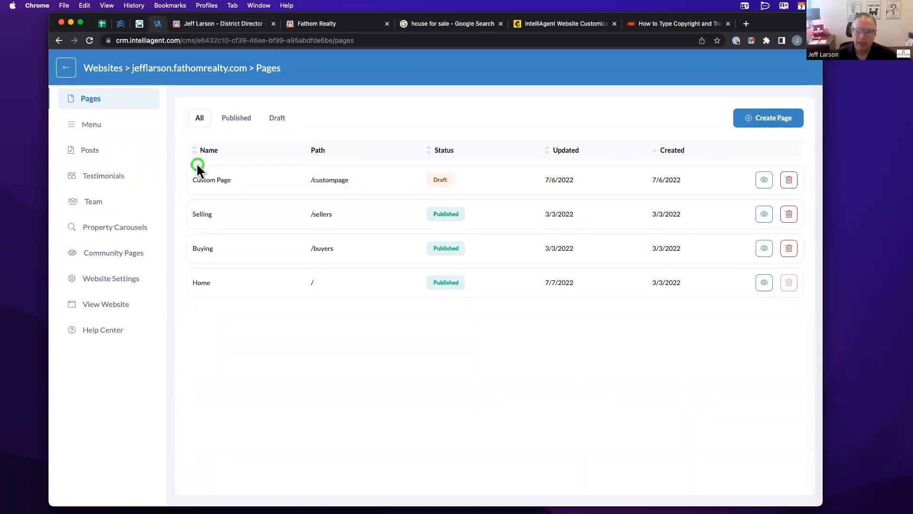
click(776, 119)
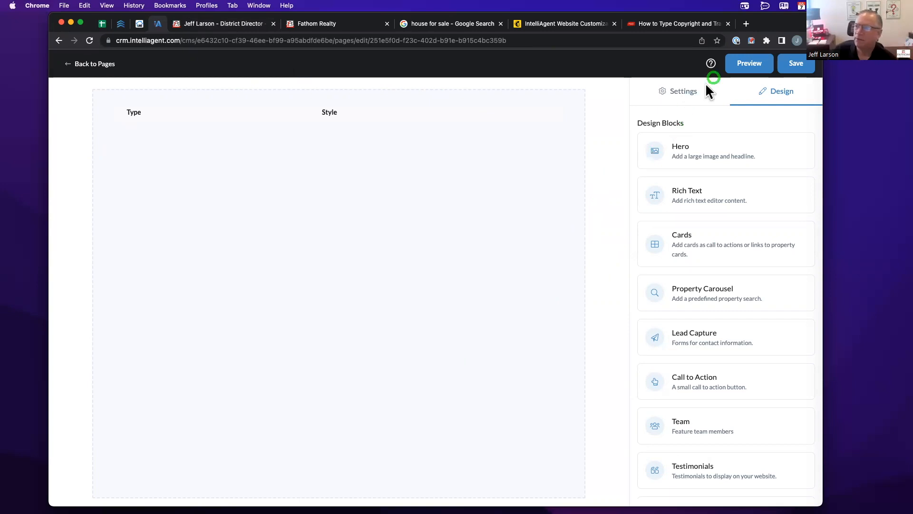
click(735, 65)
click(742, 66)
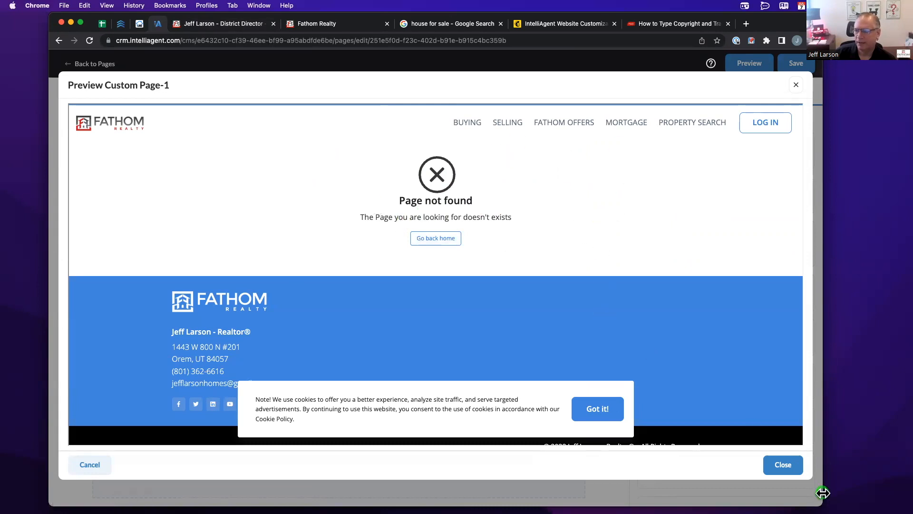
click(782, 464)
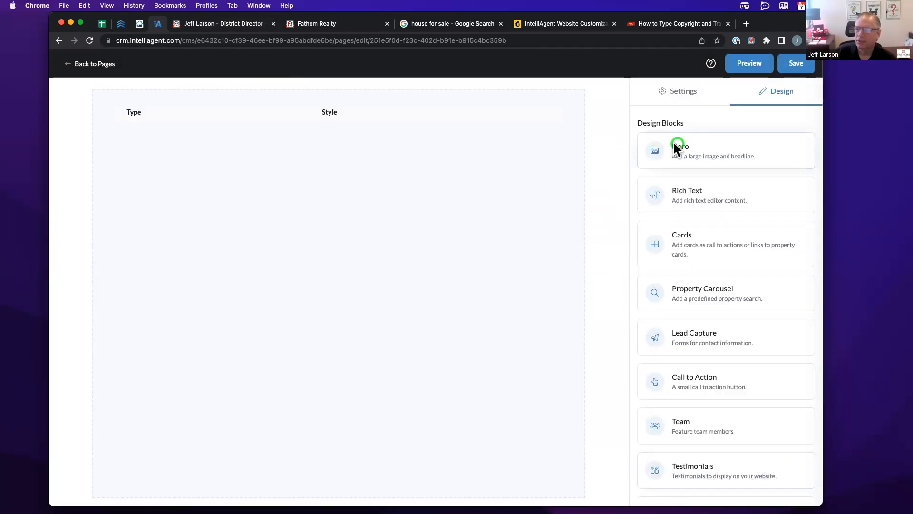
scroll(681, 216, down, 3)
scroll(681, 217, up, 5)
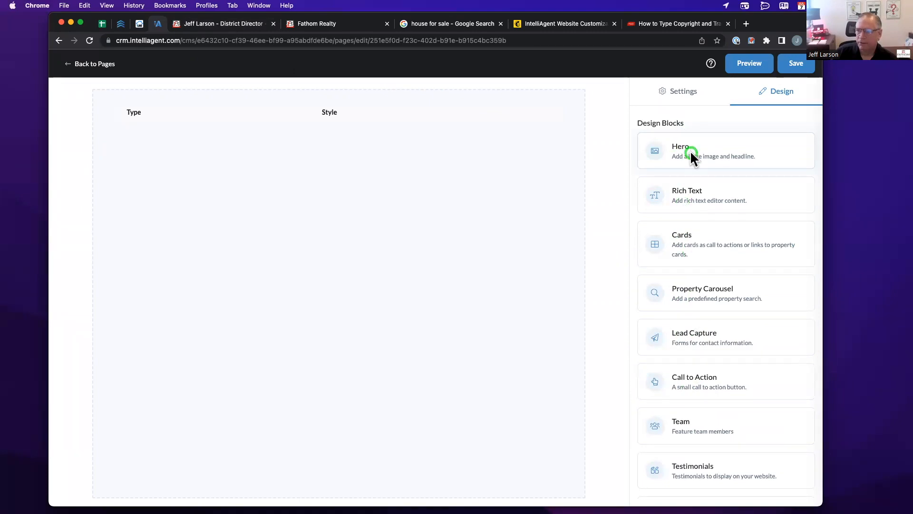
- Add a Hero block to Custom Page-1 and choose style F
drag(672, 150, 221, 170)
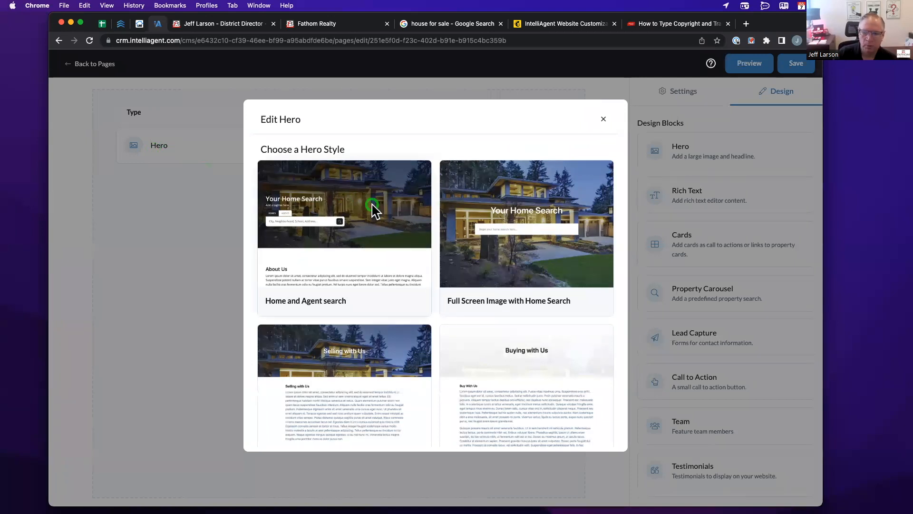
scroll(384, 205, down, 5)
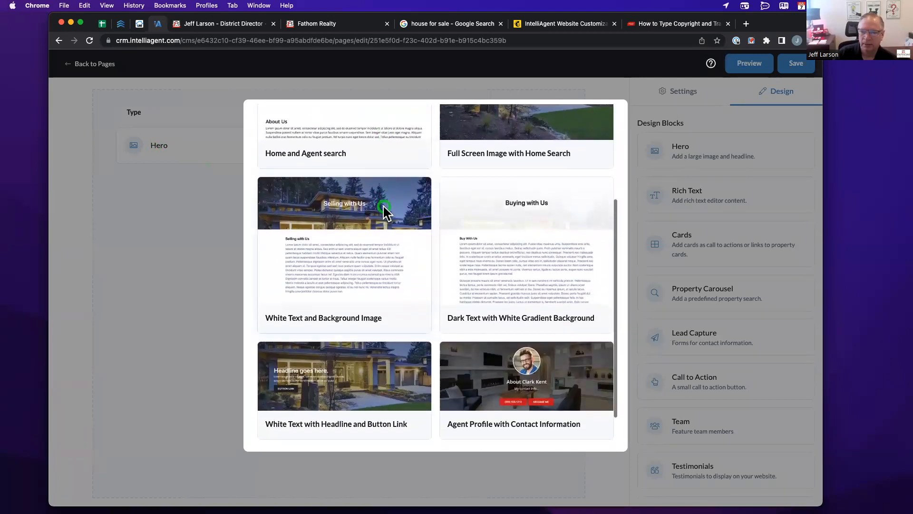
scroll(384, 205, up, 3)
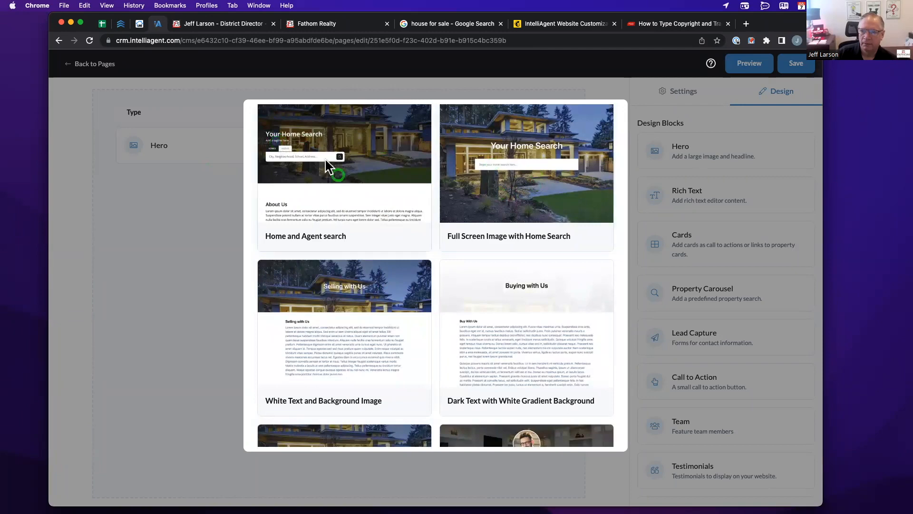
scroll(351, 271, down, 3)
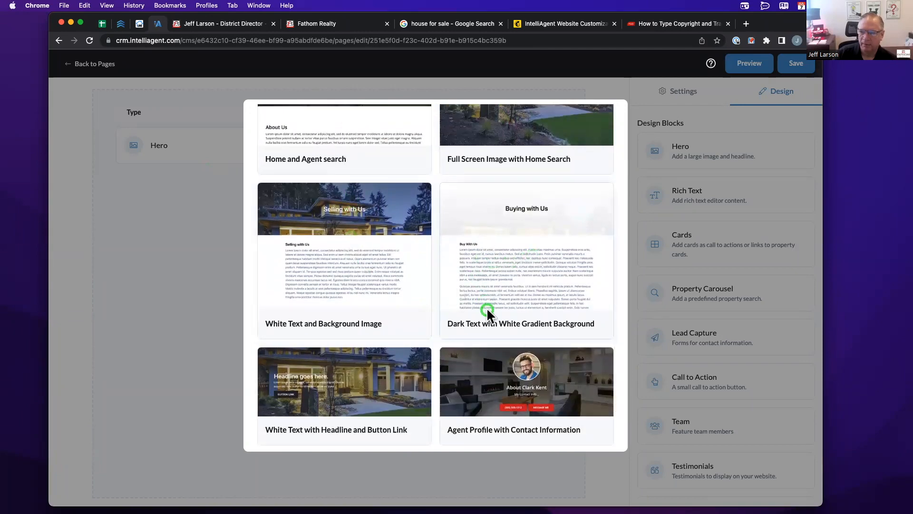
scroll(486, 299, down, 2)
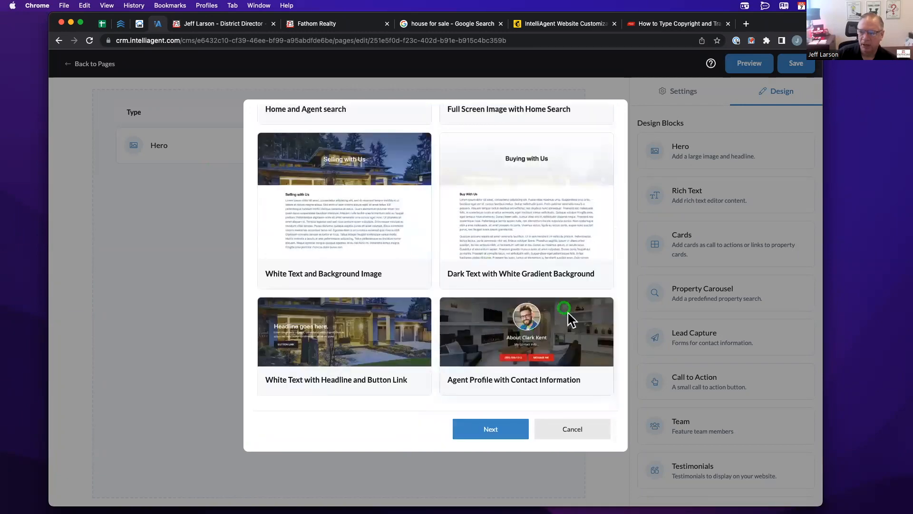
click(523, 371)
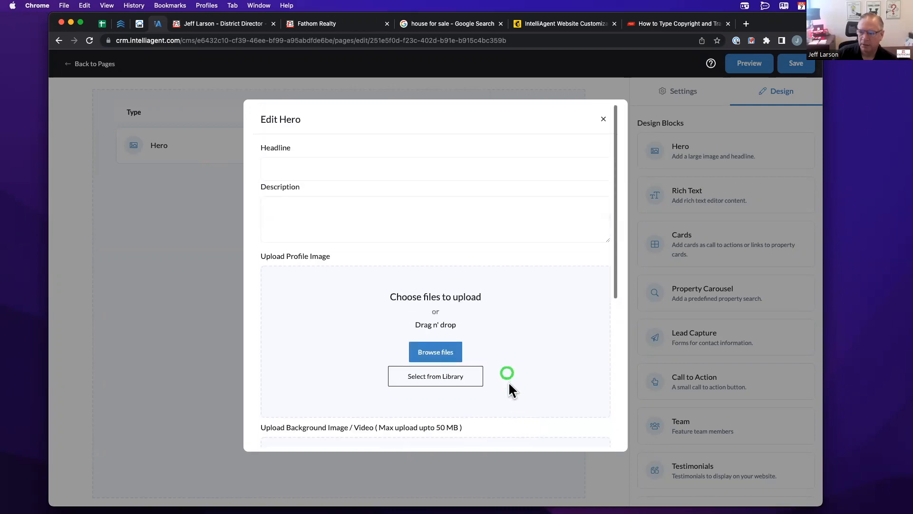
click(359, 178)
- Fill the Hero with the agent's name, 'I'm an Angent', handshake photo, FOR SALE background and phone number
click(323, 165)
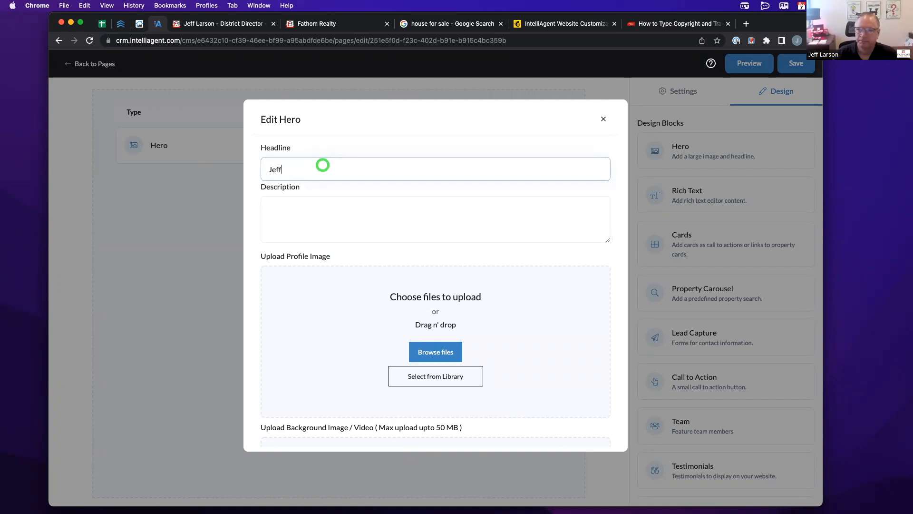
key(Tab)
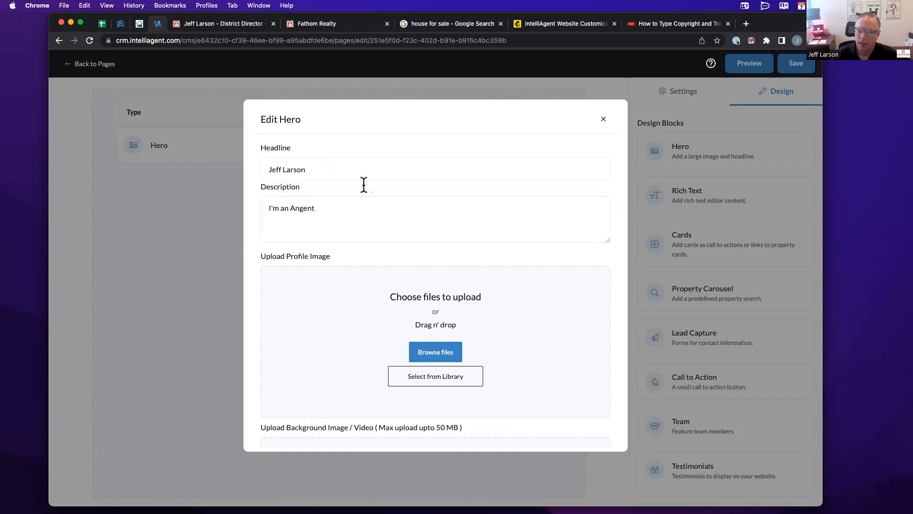
scroll(412, 214, down, 5)
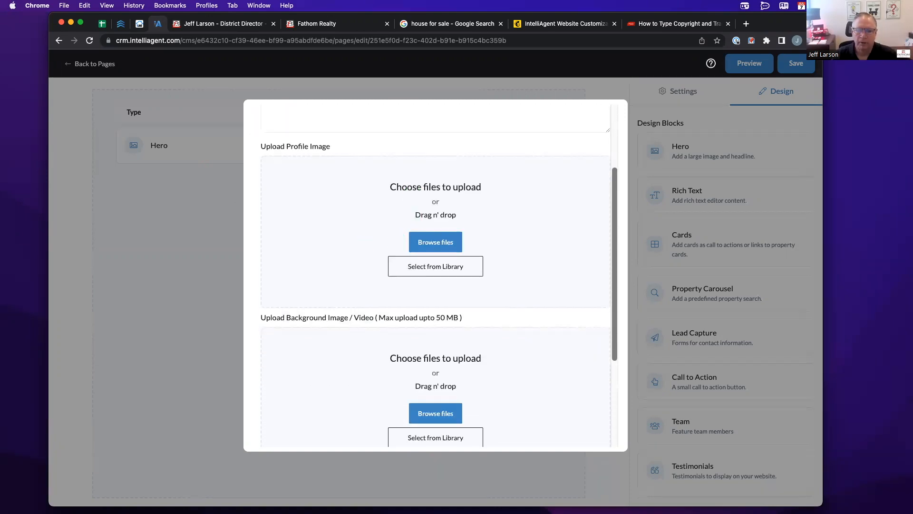
drag(33, 186, 329, 225)
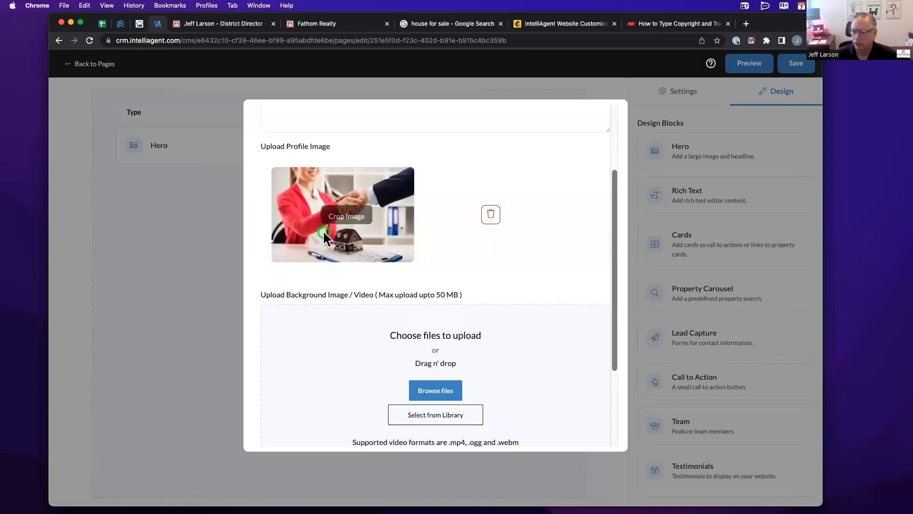
scroll(387, 297, down, 5)
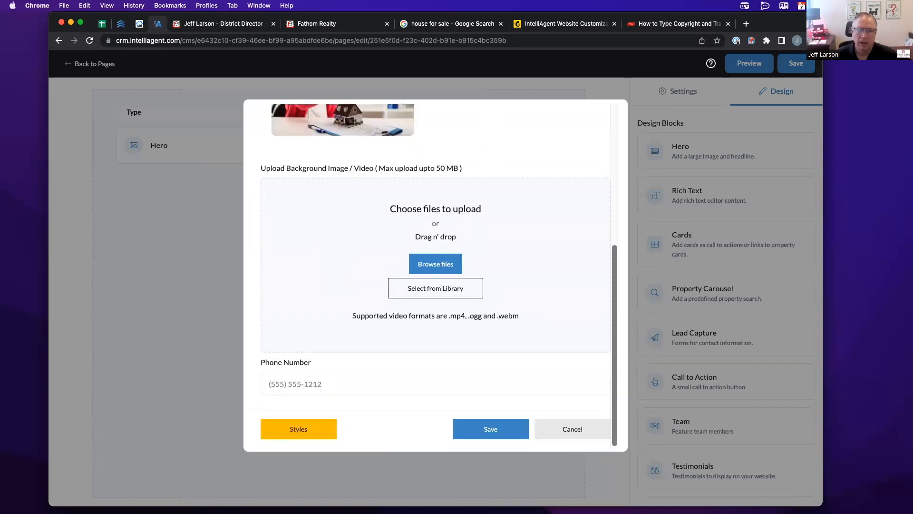
drag(33, 186, 381, 234)
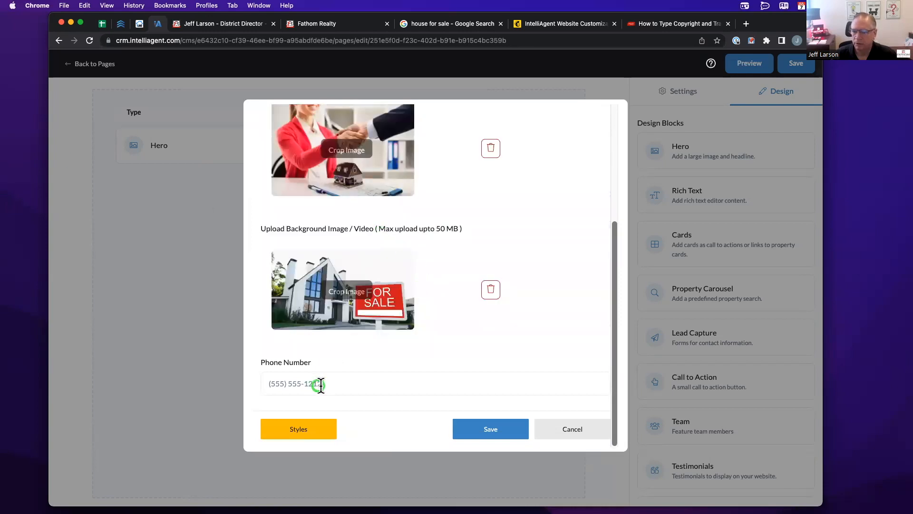
click(331, 385)
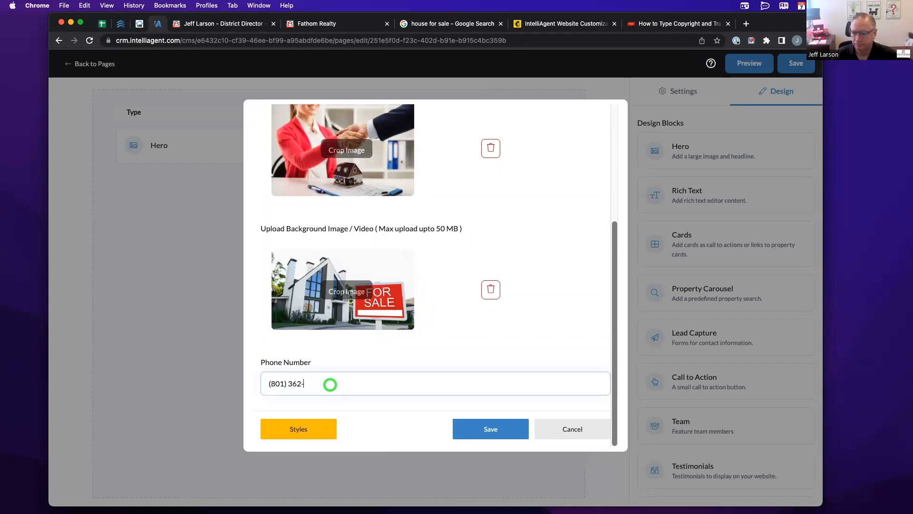
- Save the style F Hero block and preview the page
click(470, 430)
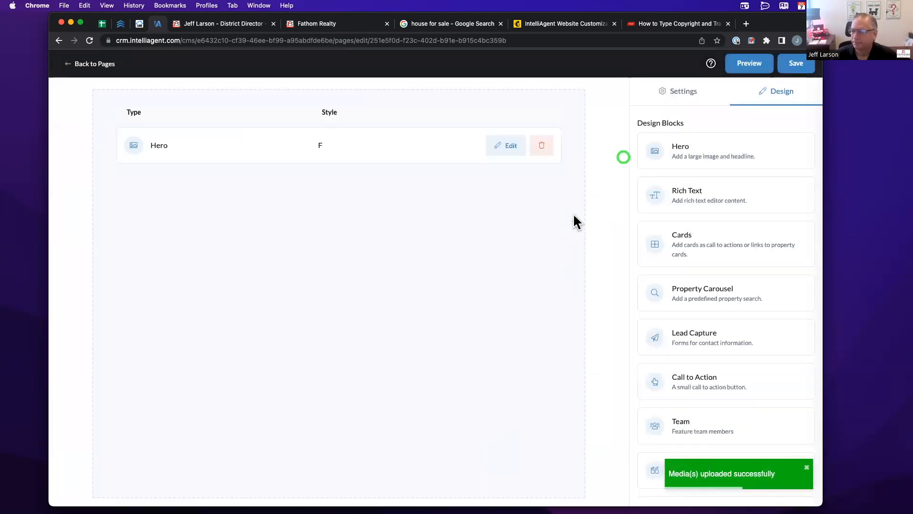
click(745, 65)
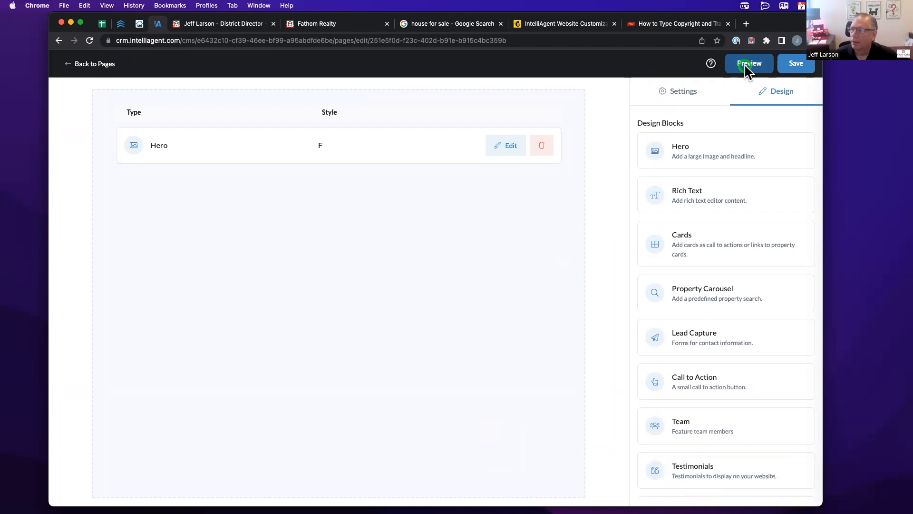
click(744, 65)
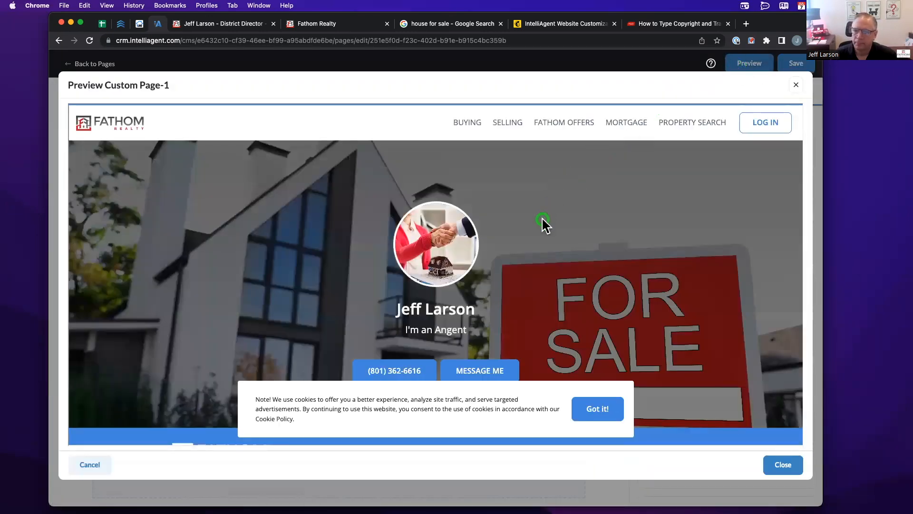
- Dismiss the preview's cookie notice and close the preview
scroll(541, 217, down, 3)
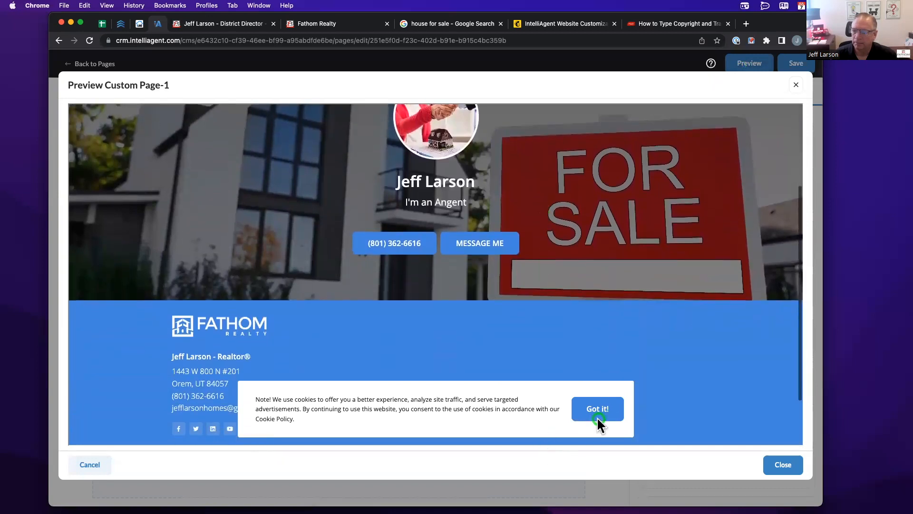
click(598, 414)
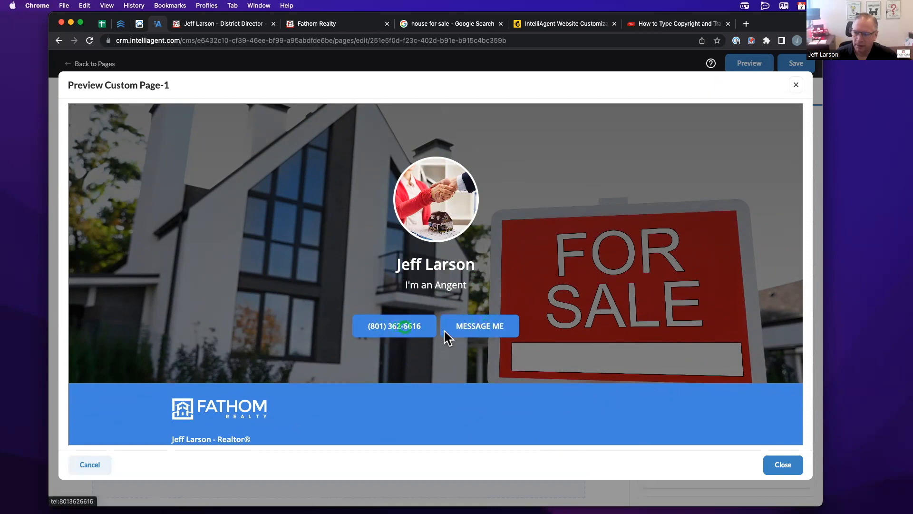
click(772, 465)
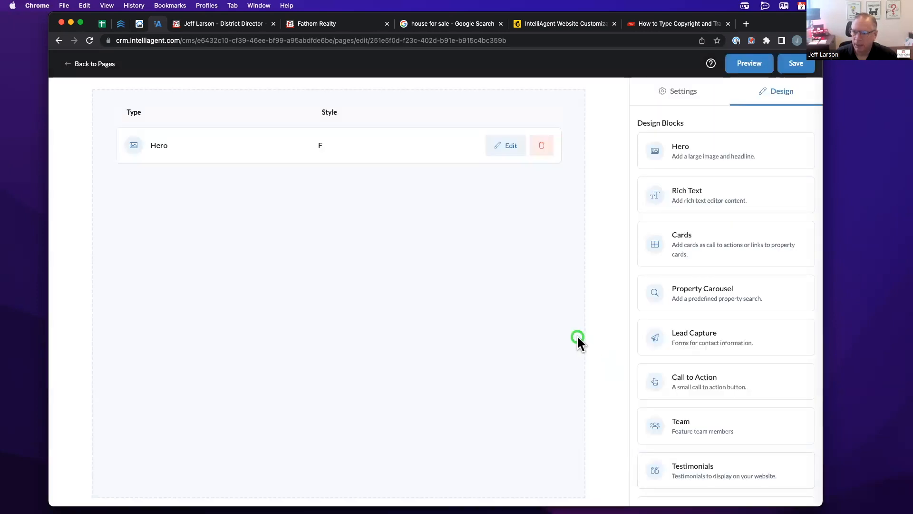
- Switch the Hero to style B, Full Screen Image with Home Search, and save it
click(497, 147)
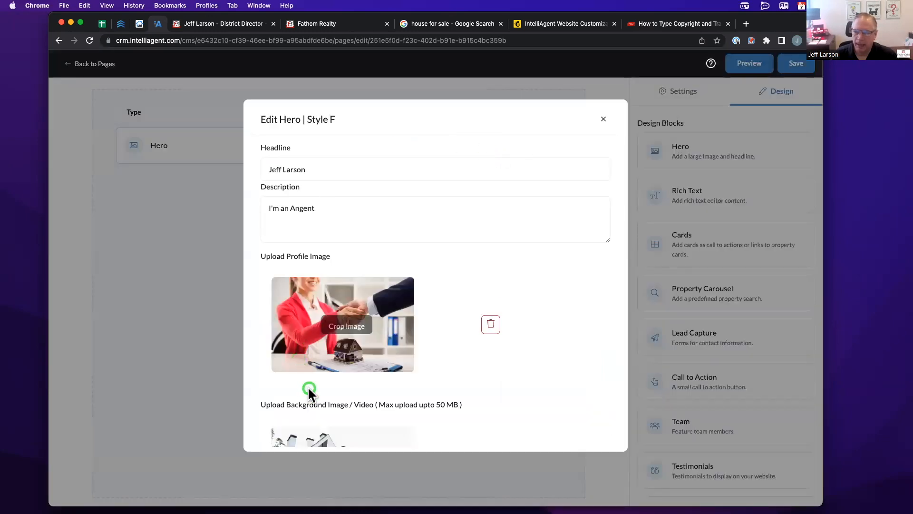
scroll(308, 386, down, 5)
click(300, 428)
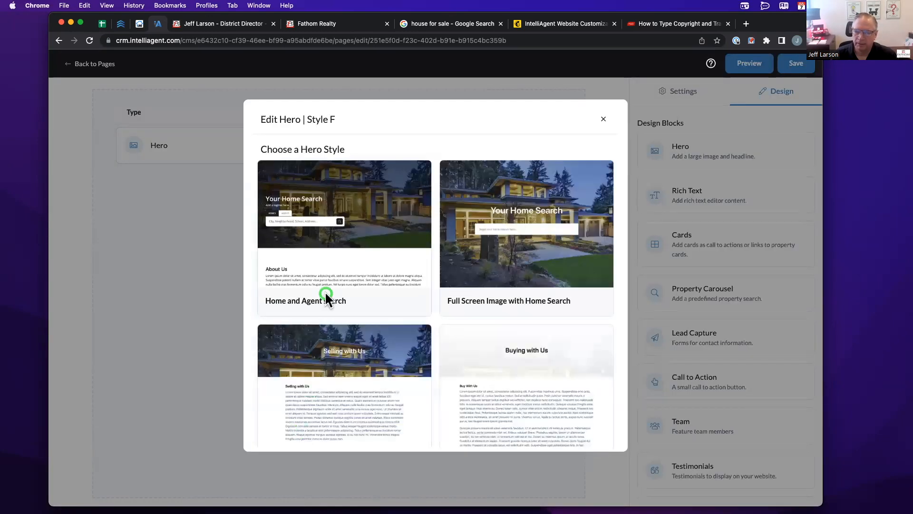
click(479, 245)
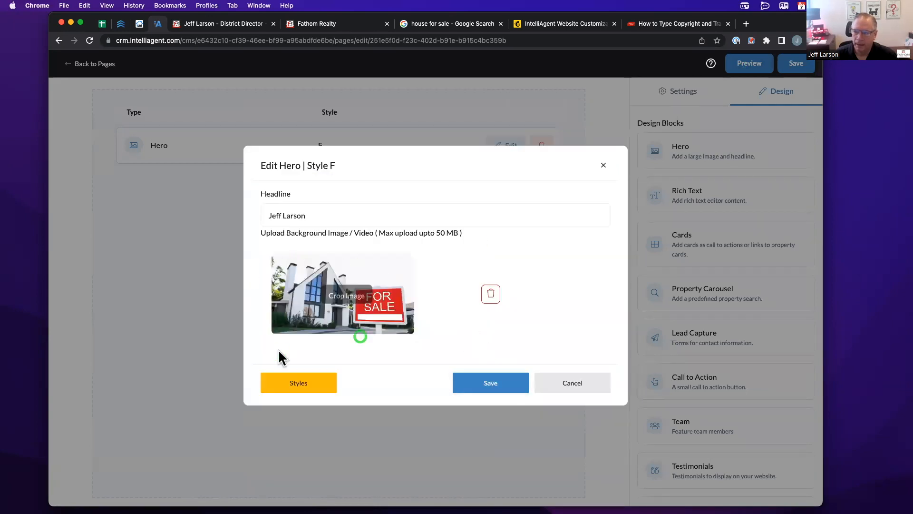
click(477, 377)
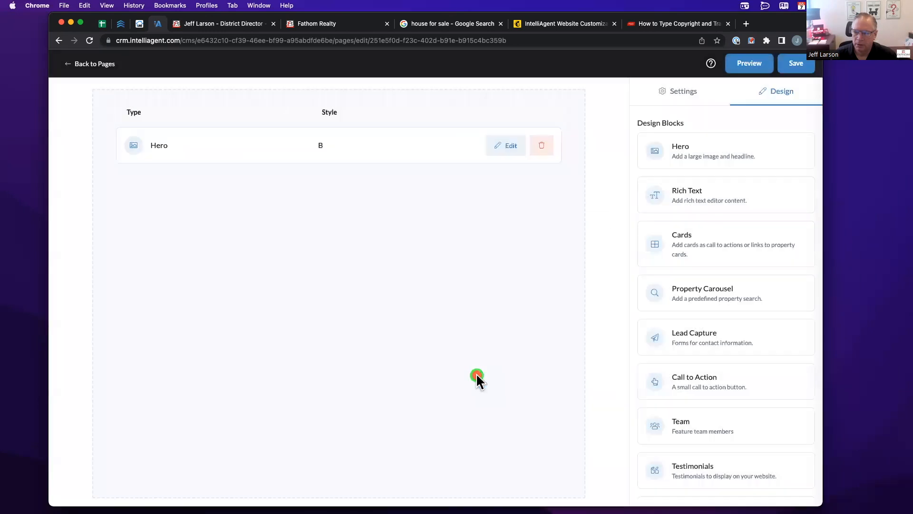
- Preview the style B Hero, then start deleting the Hero block
click(742, 66)
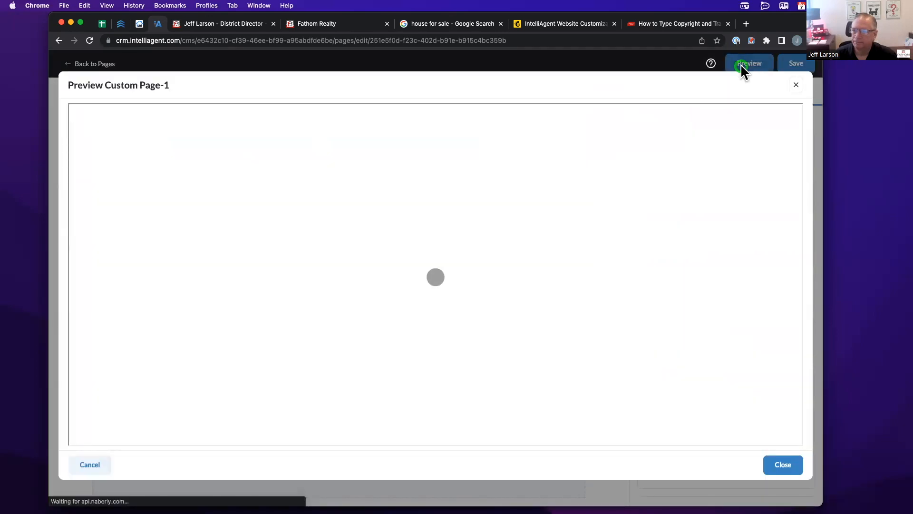
scroll(621, 209, down, 3)
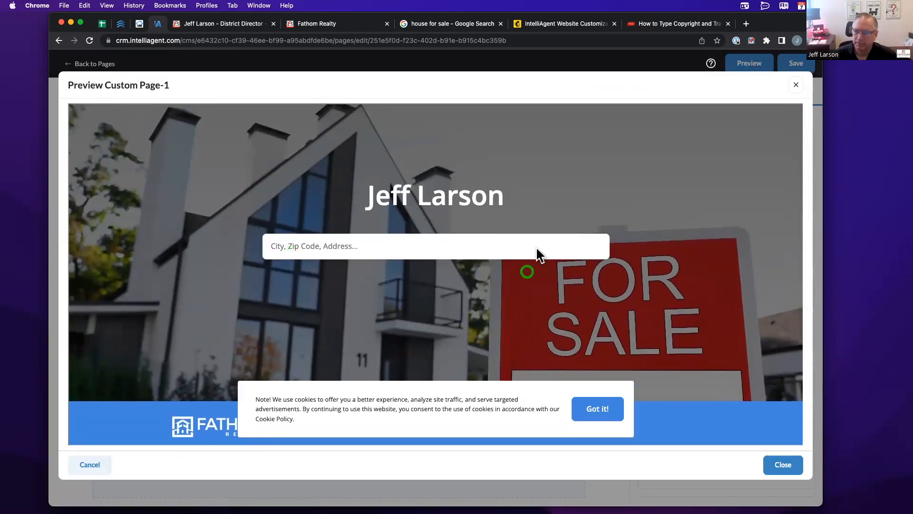
click(796, 85)
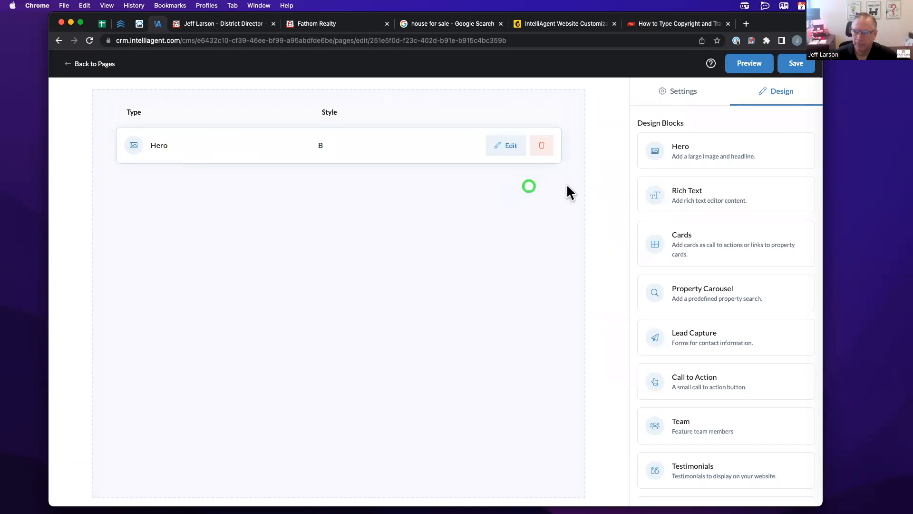
click(541, 145)
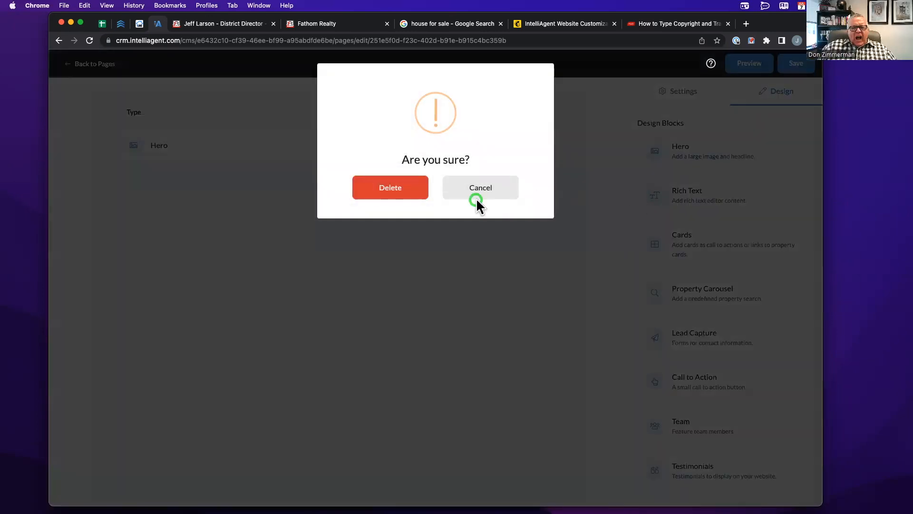
- Replace the Hero with a text-with-image Rich Text block holding a team meeting photo
click(419, 186)
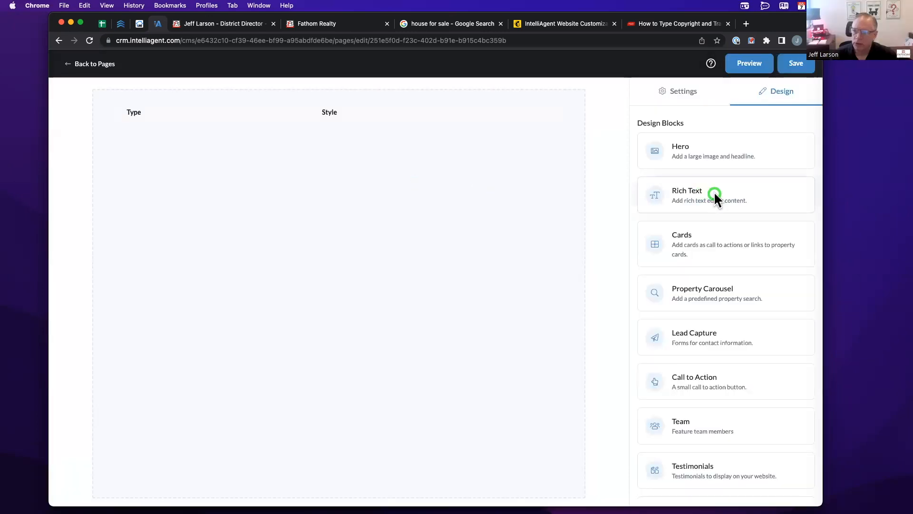
drag(715, 192, 457, 159)
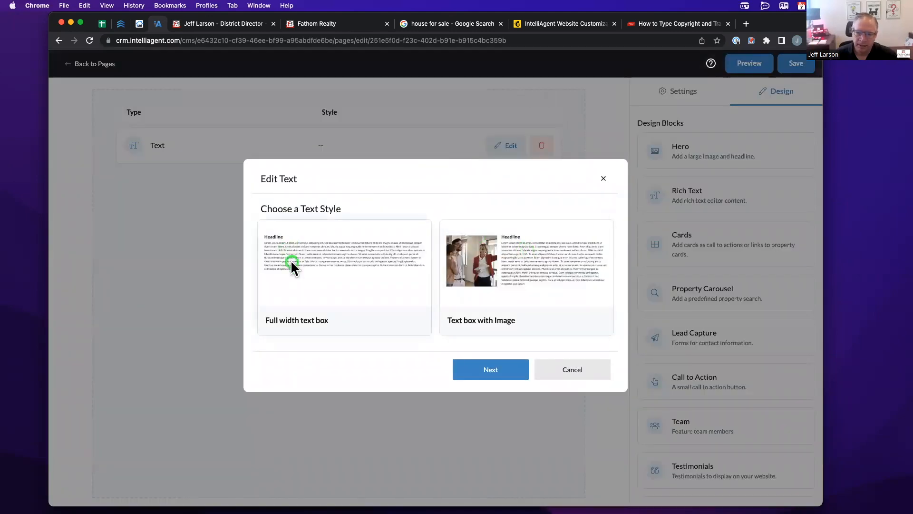
click(549, 260)
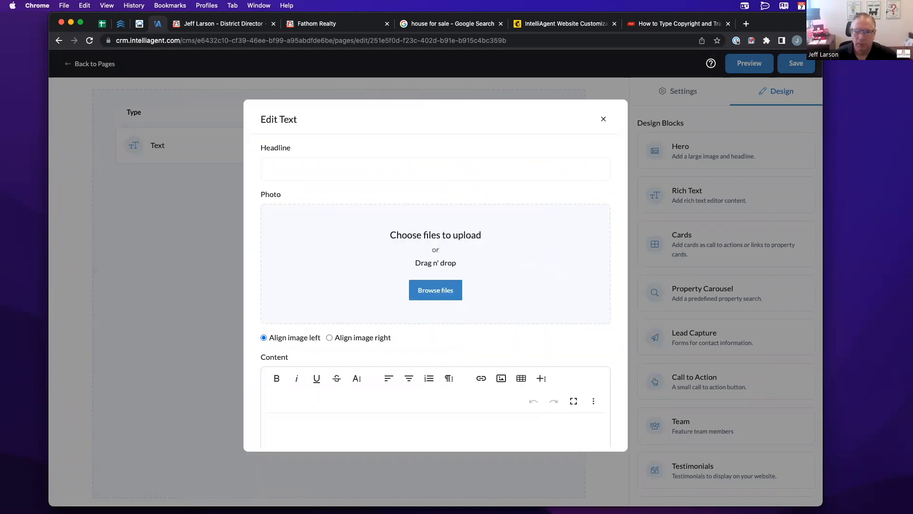
drag(9, 147, 398, 219)
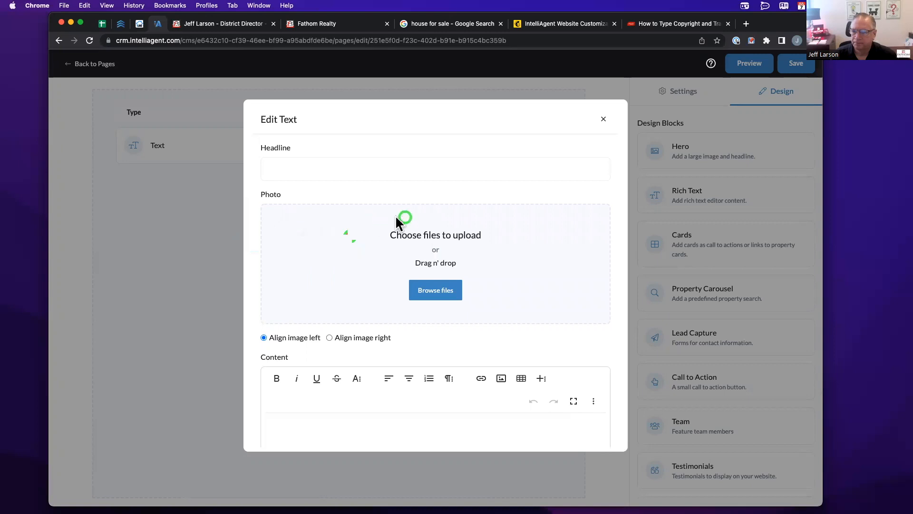
- Give the text block the headline 'Team' and body 'This is my team', then save
click(336, 168)
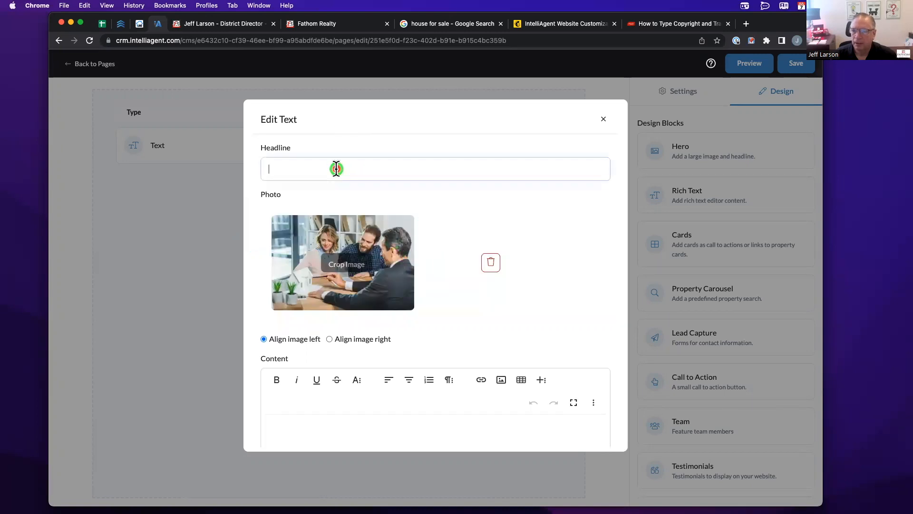
text(Team)
scroll(336, 169, down, 3)
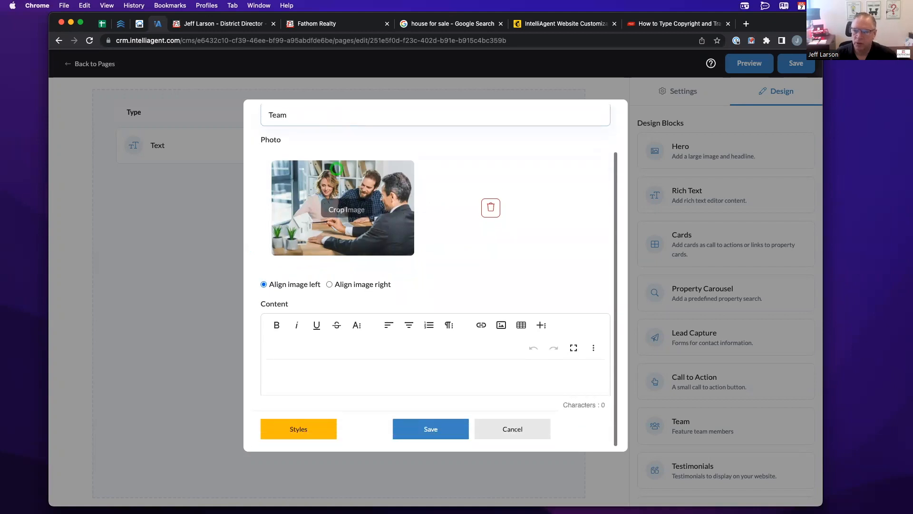
scroll(333, 240, up, 3)
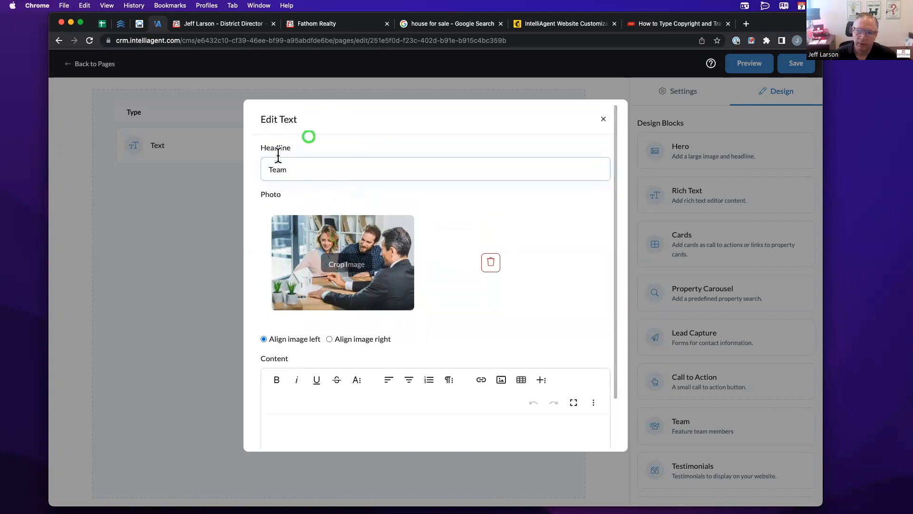
scroll(290, 212, down, 3)
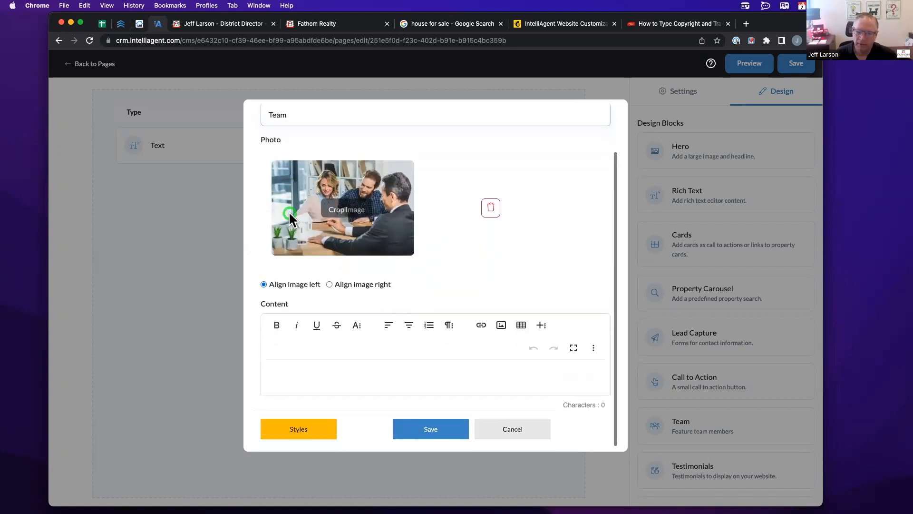
click(282, 375)
text(This i)
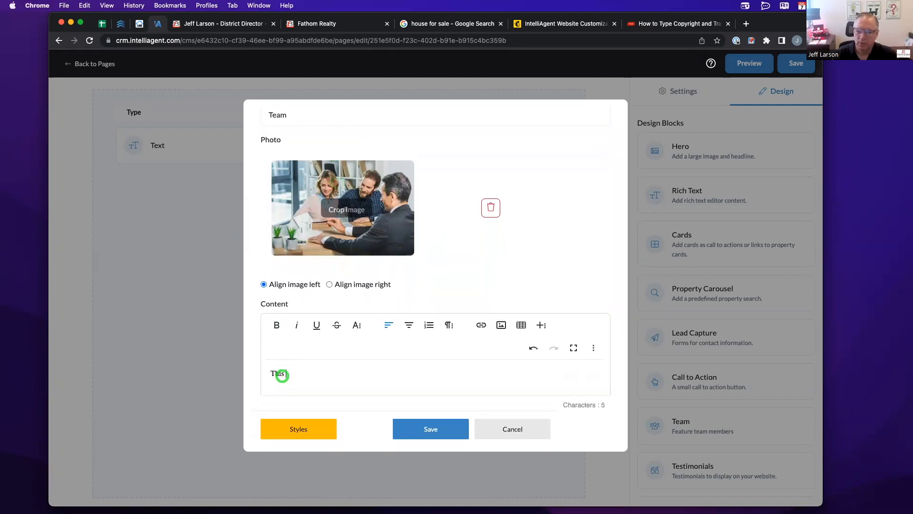
text(s my team)
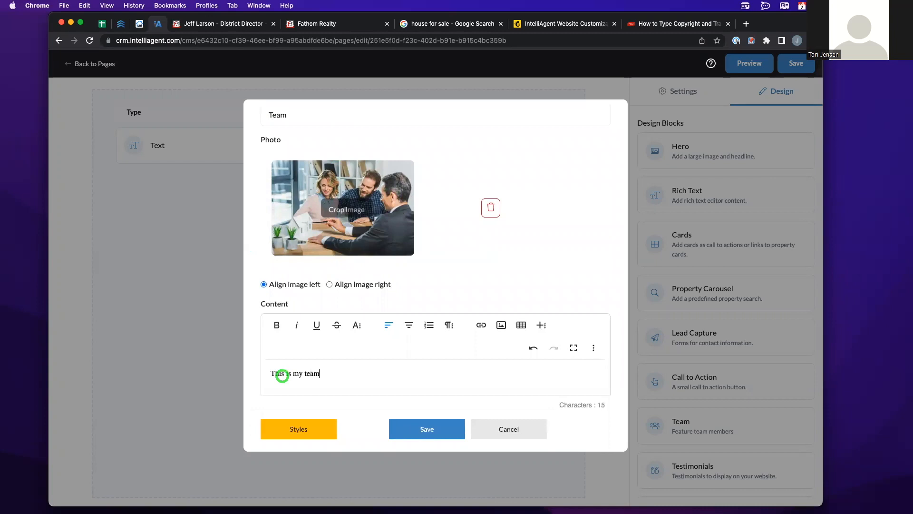
click(428, 429)
- Preview the Team block, then start deleting the Text block
click(741, 65)
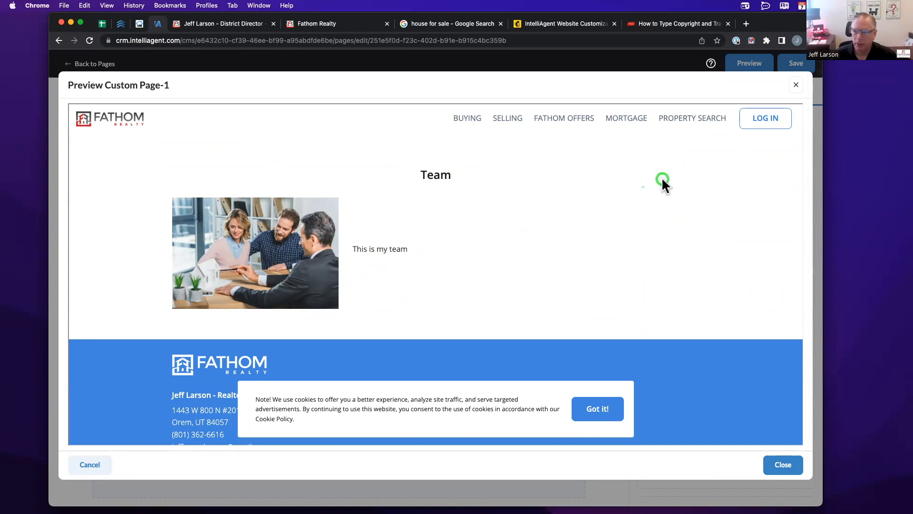
click(796, 85)
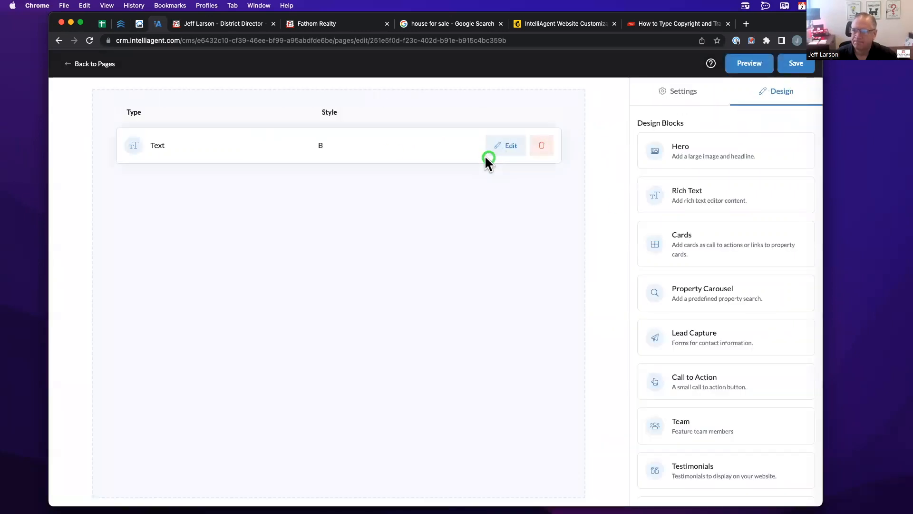
click(542, 145)
- Confirm removing the Text block and add a Cards block to the page
click(400, 194)
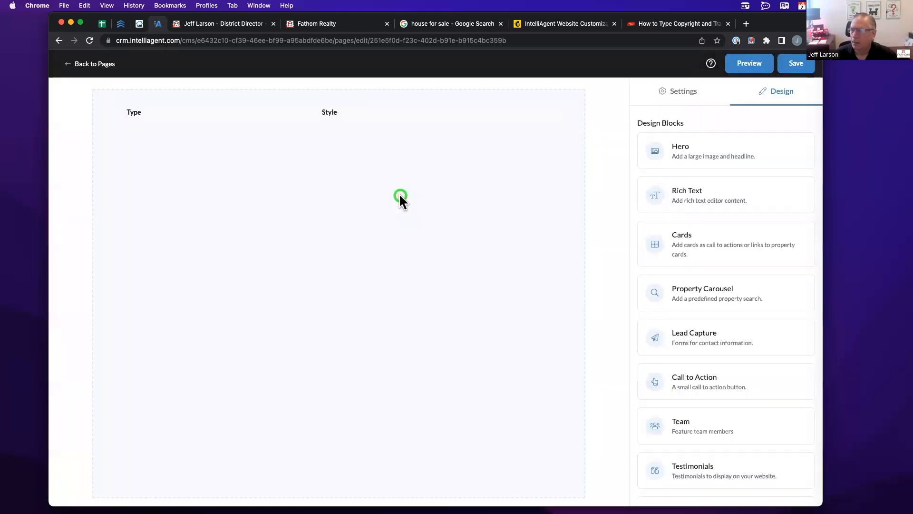
drag(695, 245, 349, 186)
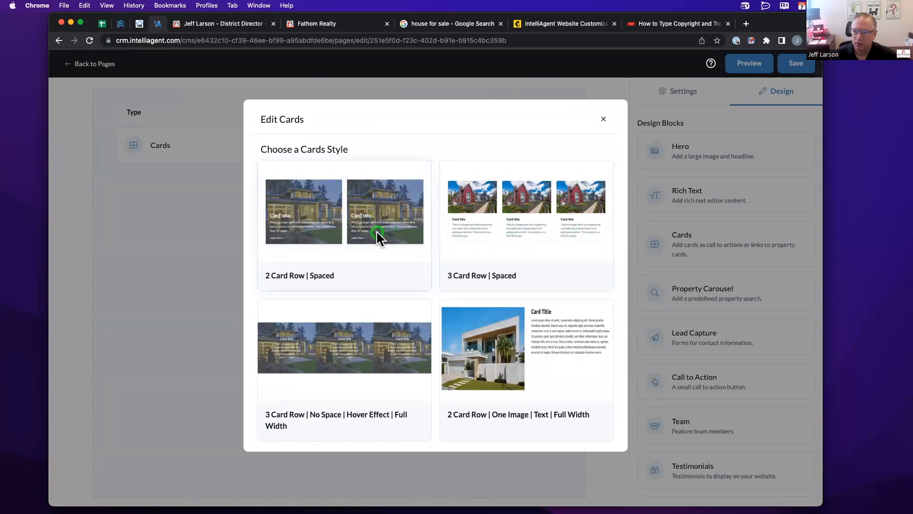
scroll(335, 275, down, 2)
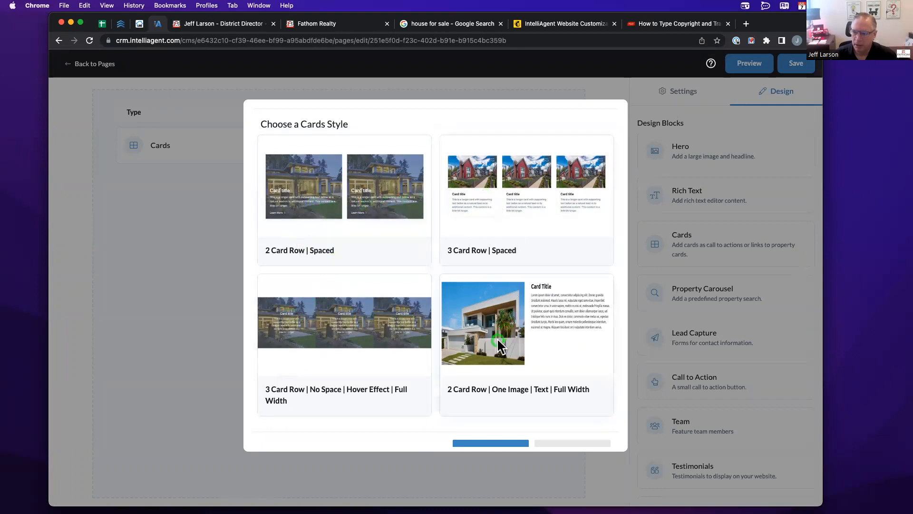
scroll(495, 328, down, 1)
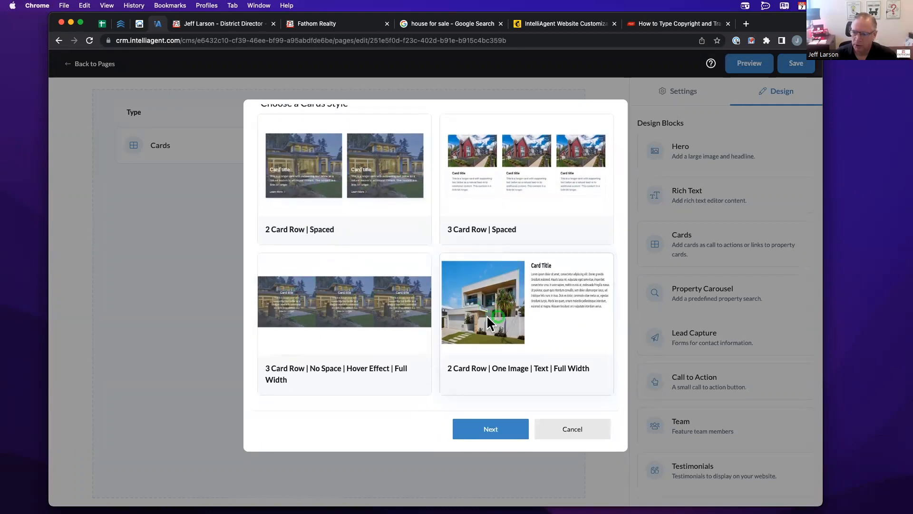
scroll(495, 315, up, 2)
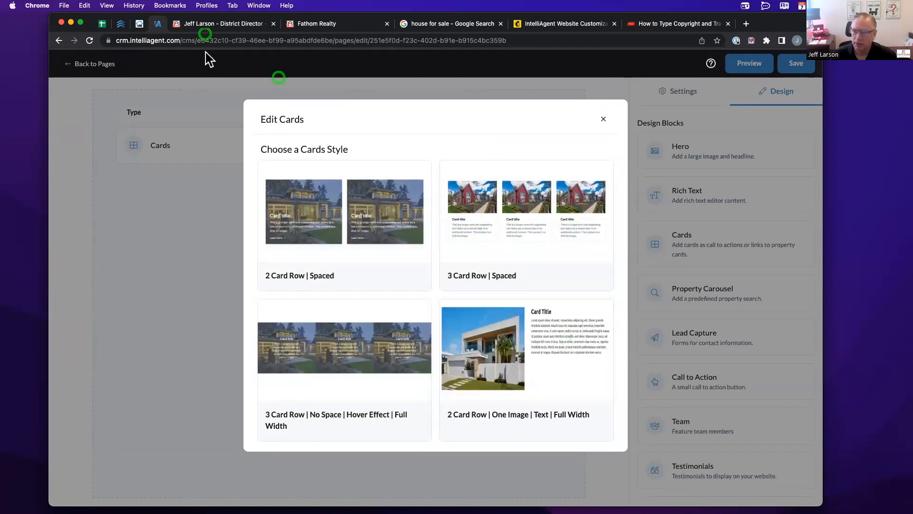
- Review the live Fathom Realty site's three-card section, then return to the editor
click(210, 23)
scroll(251, 118, down, 1)
scroll(275, 163, down, 20)
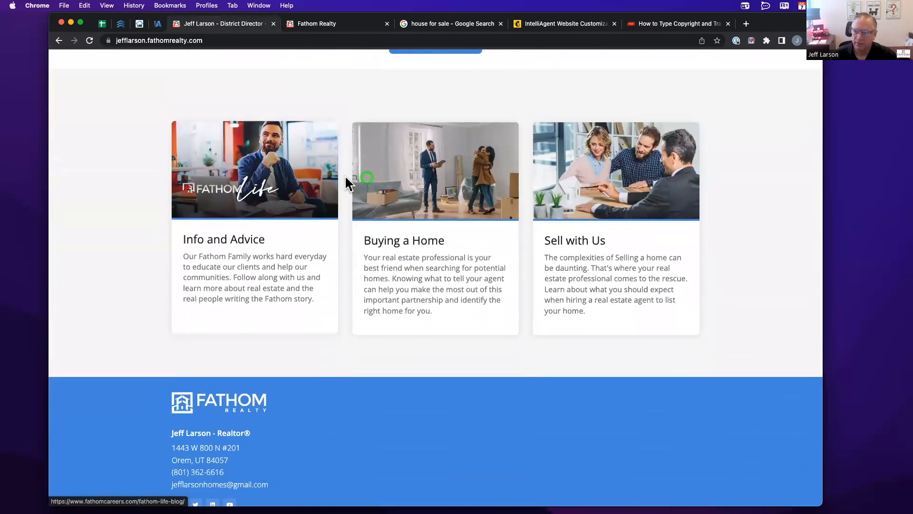
click(158, 23)
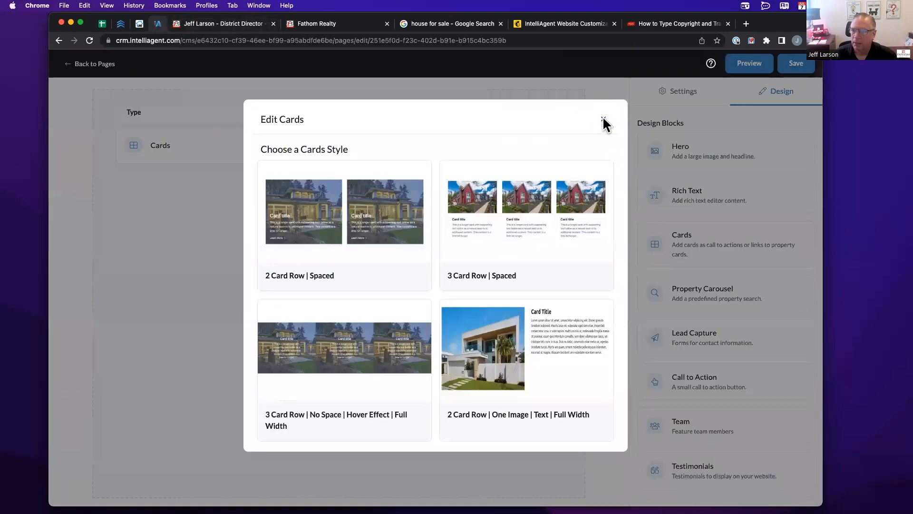
- Choose '3 Card Row | Spaced' with headline 'Join Fathom' and subheadline 'Fathom Is Amazing'
click(449, 203)
click(274, 168)
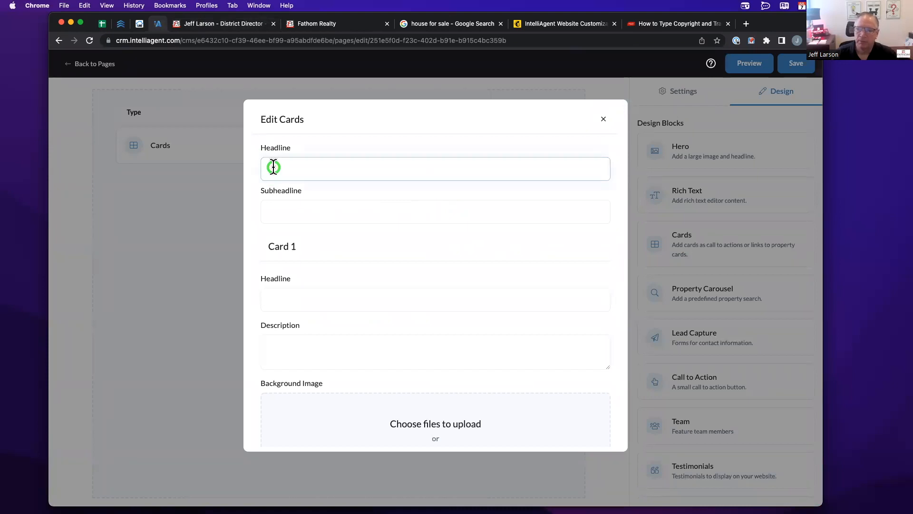
text(Join Fathom)
key(Tab)
text(Fatho)
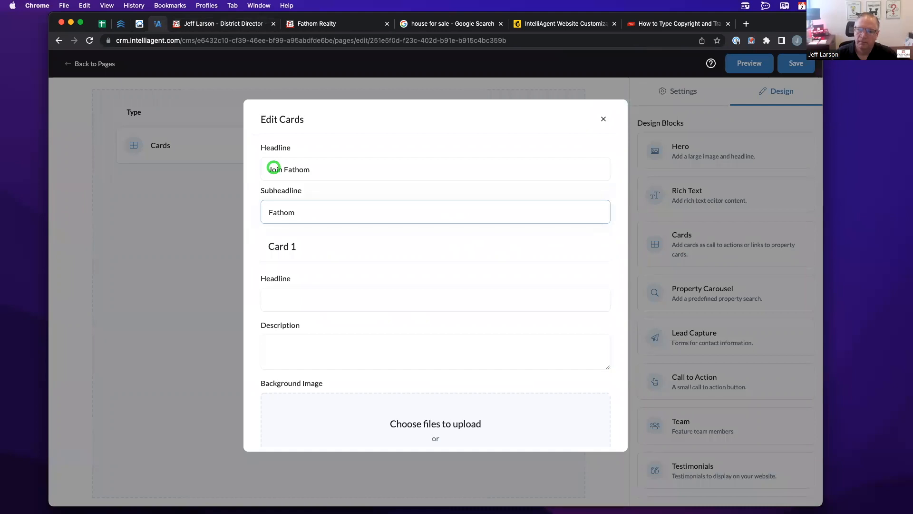
text(m Is Amazing)
key(Tab)
- Title Card 1 'Fathom Careers' with description 'Join us for great commissions!'
scroll(340, 218, down, 3)
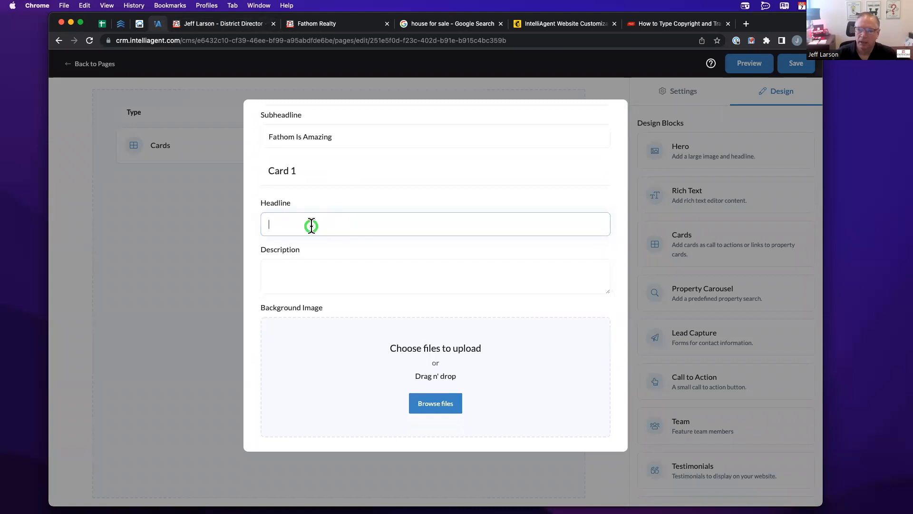
text(Fathom C)
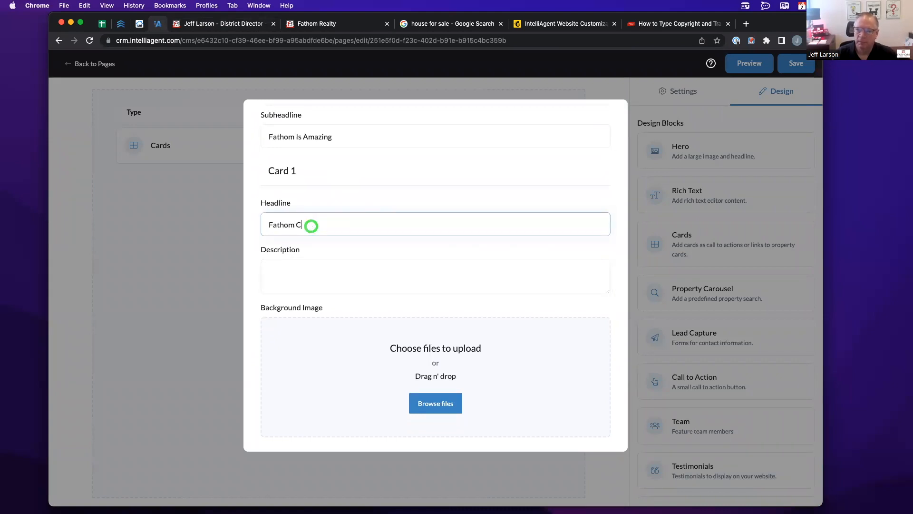
text(areers)
key(Tab)
text(Join us for great)
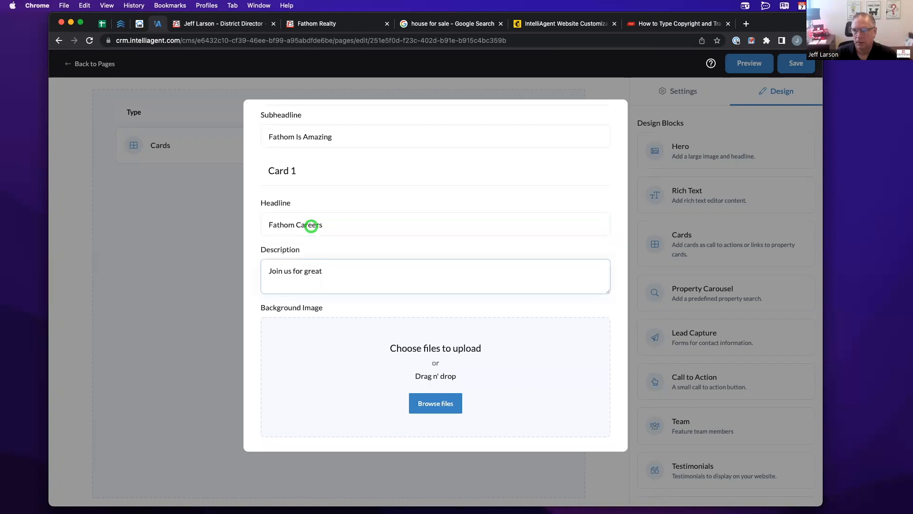
text( commissions!)
scroll(312, 226, down, 2)
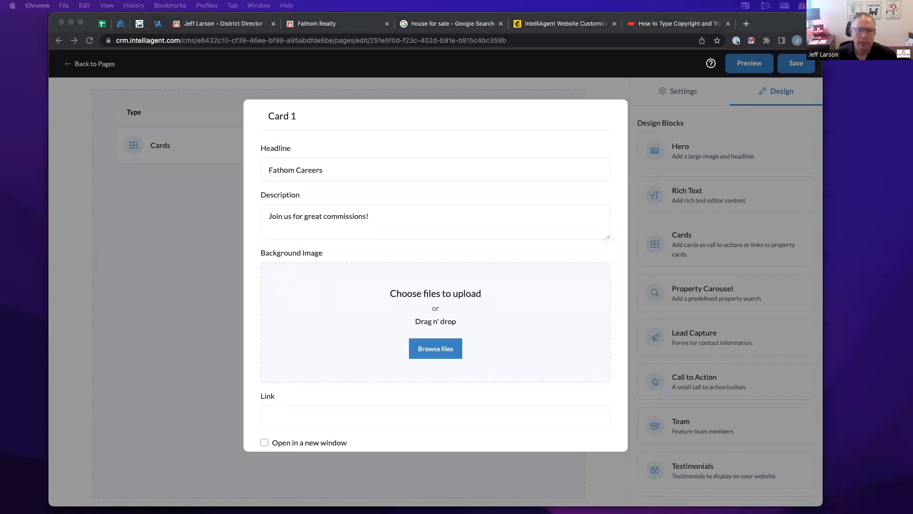
drag(102, 219, 345, 302)
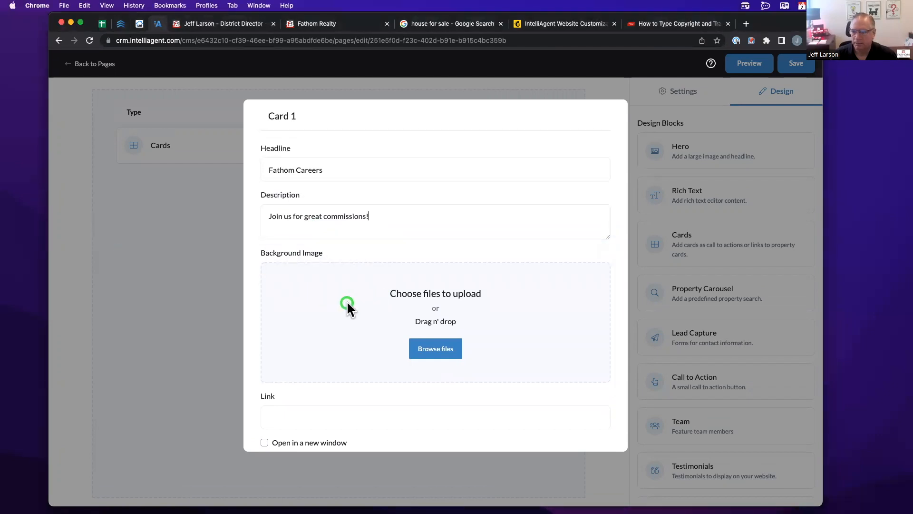
scroll(343, 309, down, 2)
click(303, 333)
text(http)
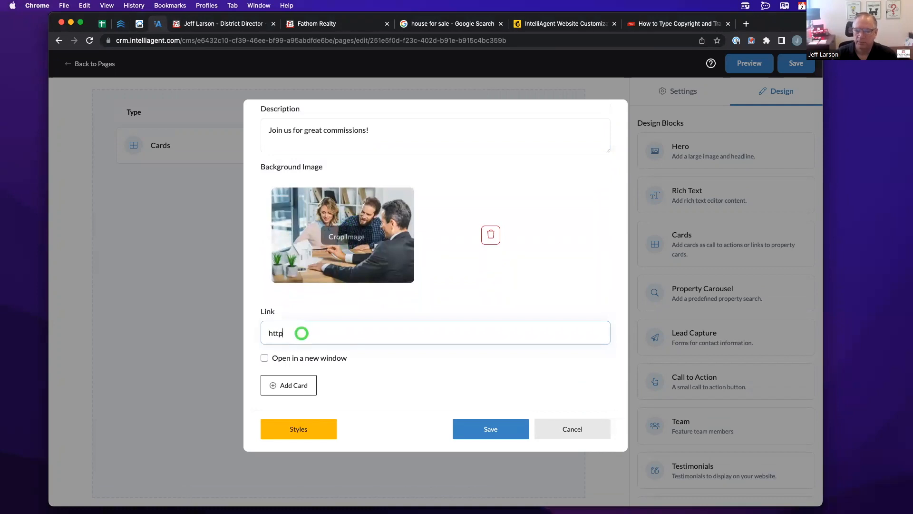
text(://fathatom)
key(BackSpace)
key(BackSpace)
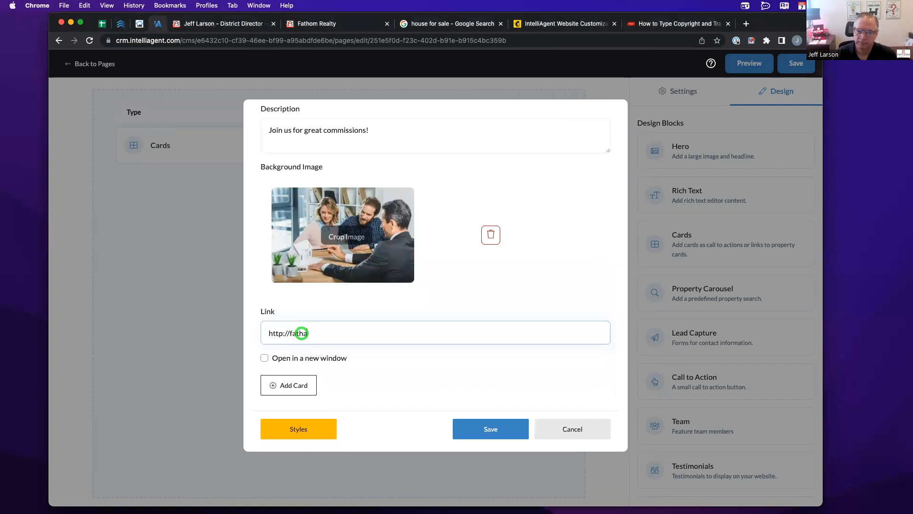
key(BackSpace)
text(omrealty.)
text(com)
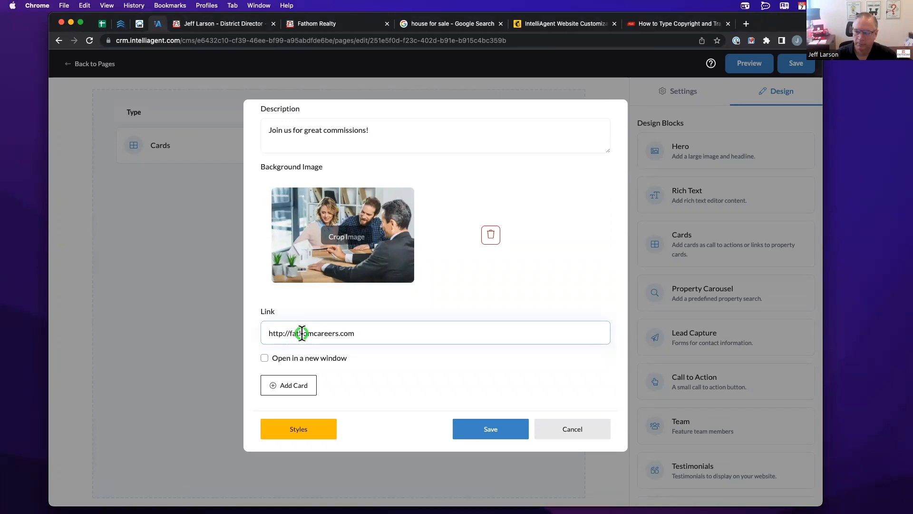
click(366, 376)
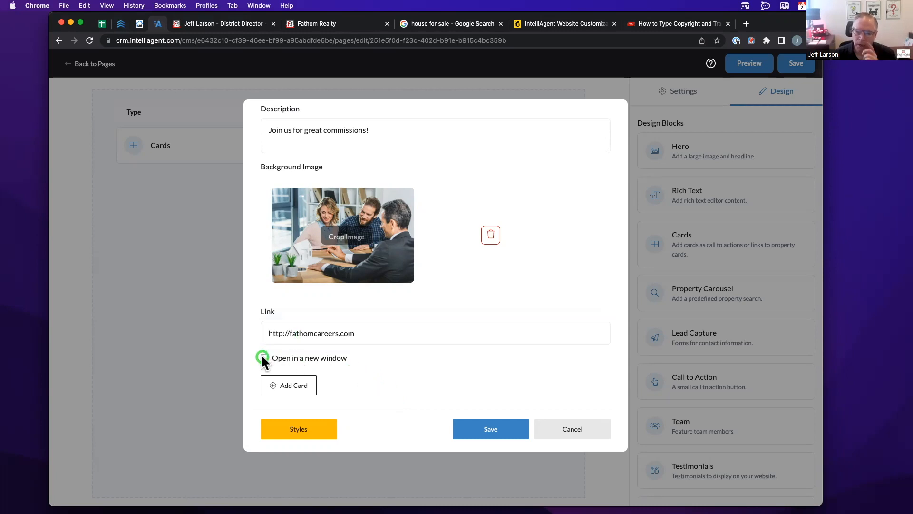
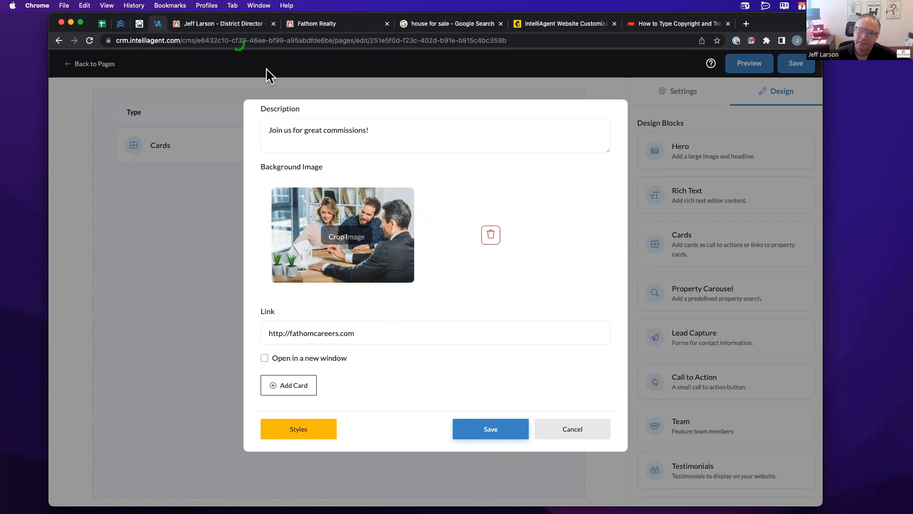
- Switch to the agent's live Fathom Realty website with its Info and Advice, Buying a Home and Sell with Us cards
click(227, 24)
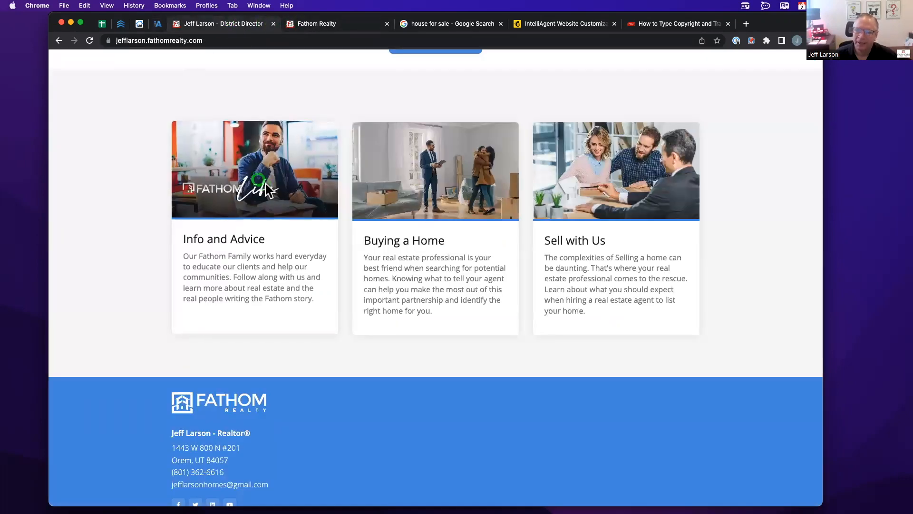
- Follow the Info and Advice card to the Fathom Life blog and browse its article listings
click(291, 191)
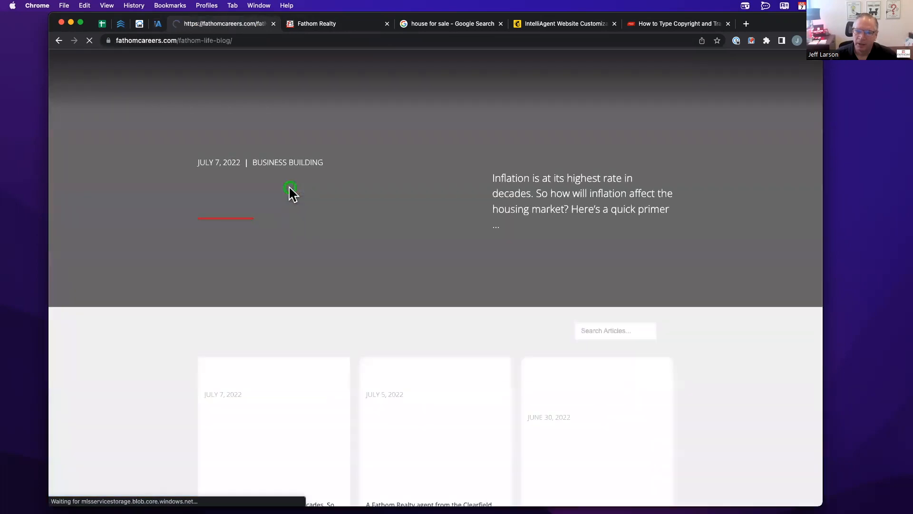
scroll(305, 357, down, 1)
scroll(304, 354, up, 1)
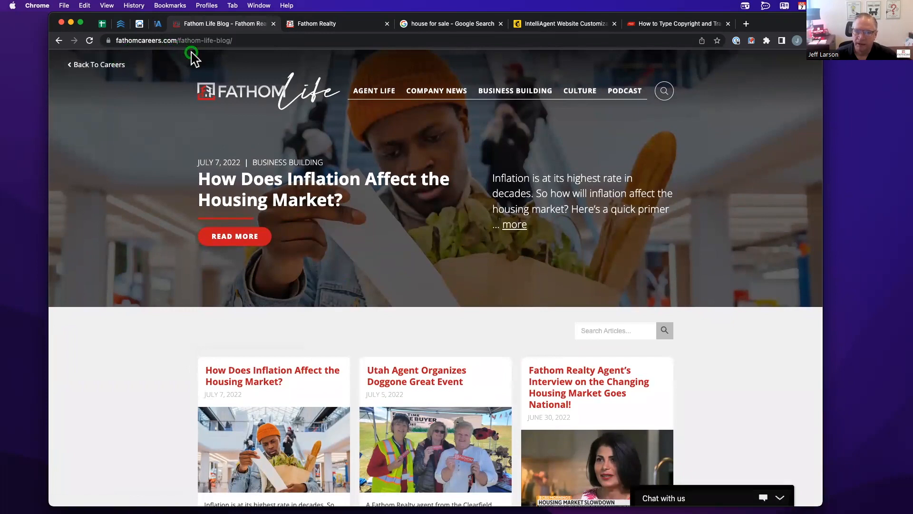
scroll(177, 118, down, 5)
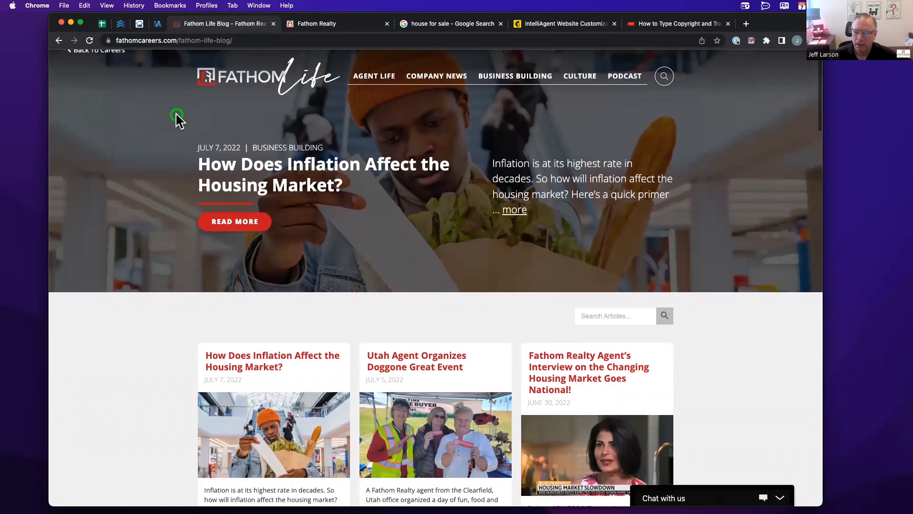
scroll(176, 116, down, 3)
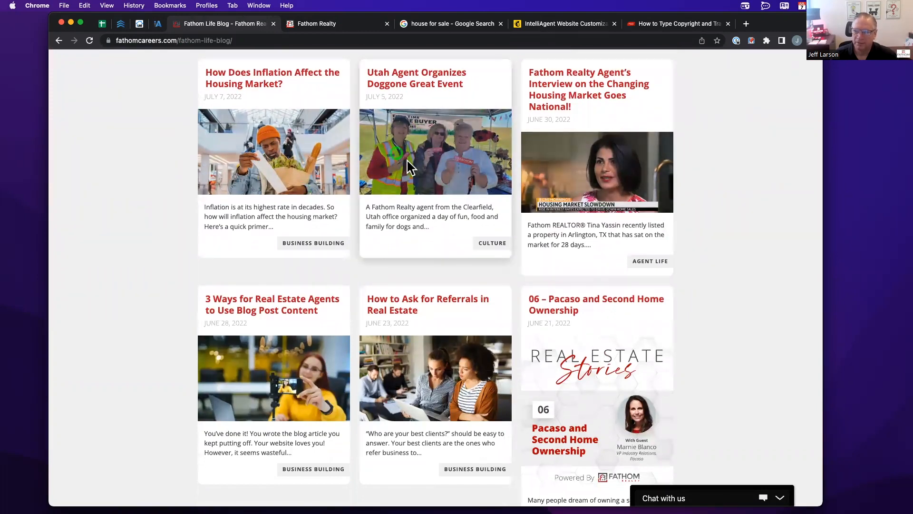
scroll(139, 171, down, 1)
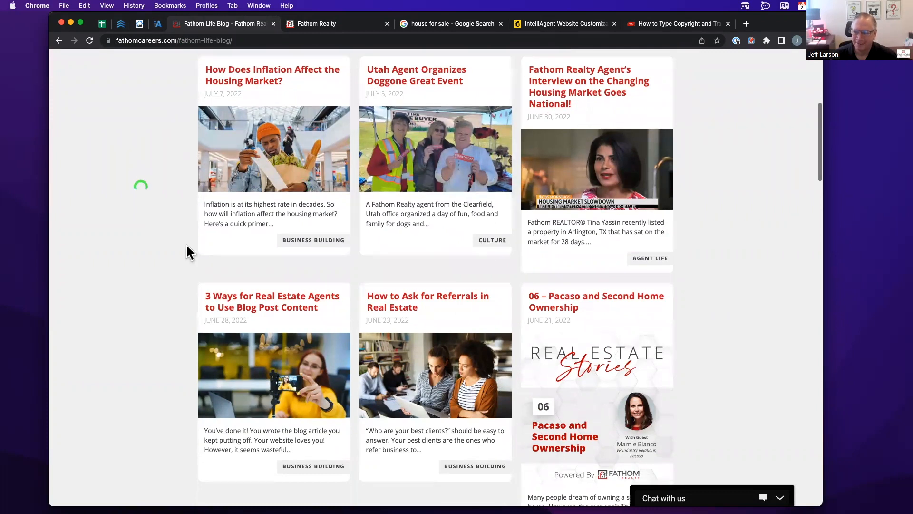
scroll(196, 285, up, 3)
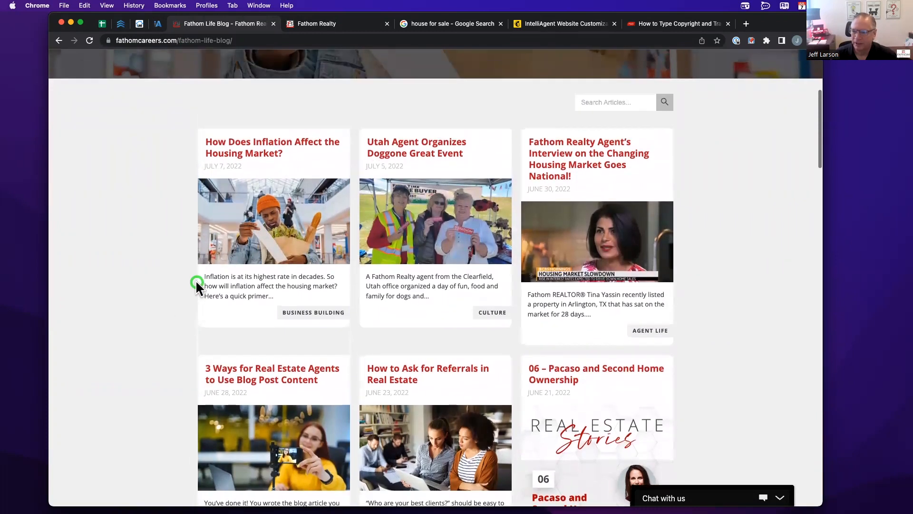
click(158, 23)
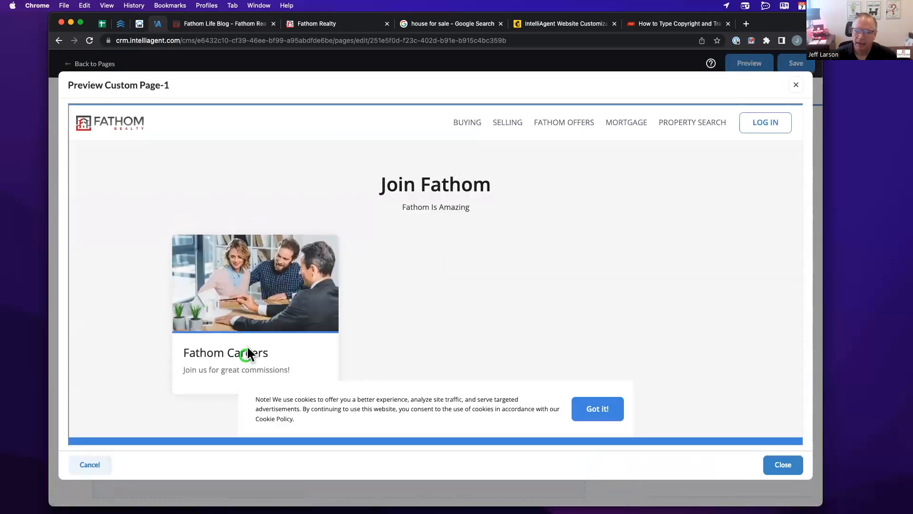
- Dismiss the cookie notice, close the preview, and delete the Cards block from Custom Page-1
click(603, 407)
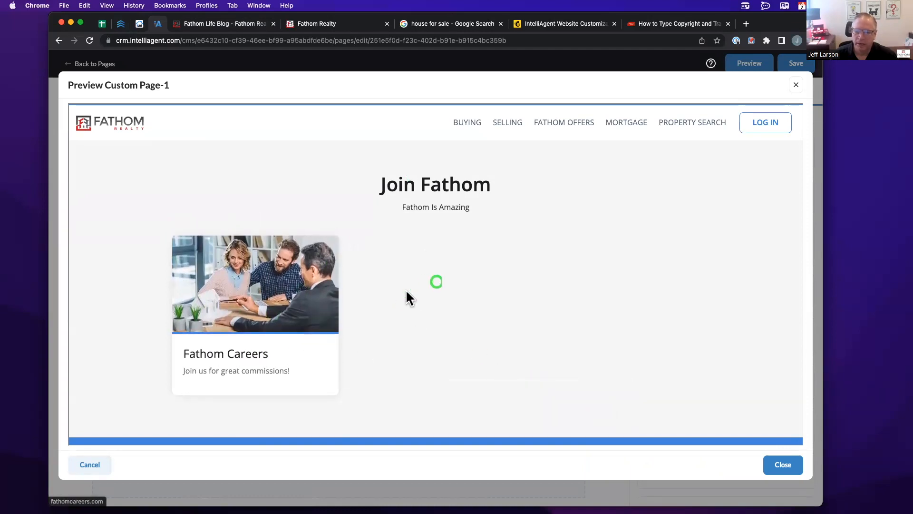
click(794, 84)
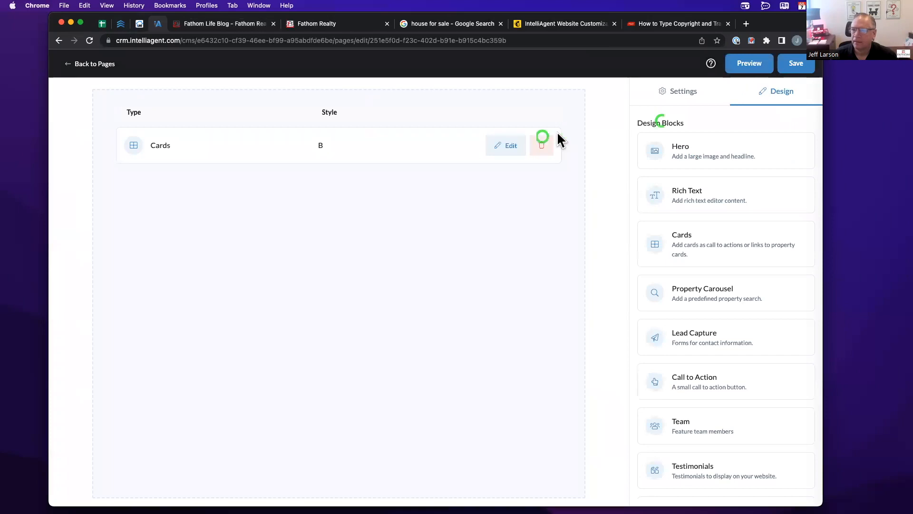
click(551, 146)
click(403, 190)
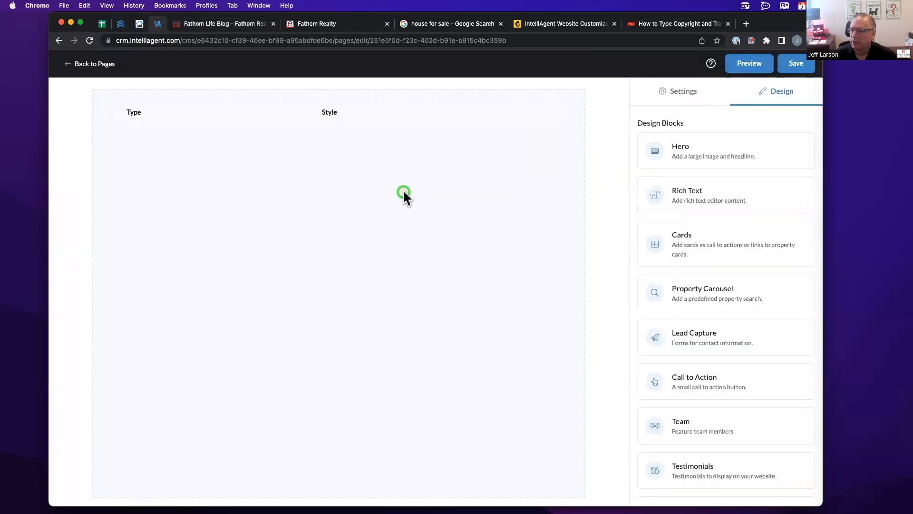
scroll(698, 274, down, 2)
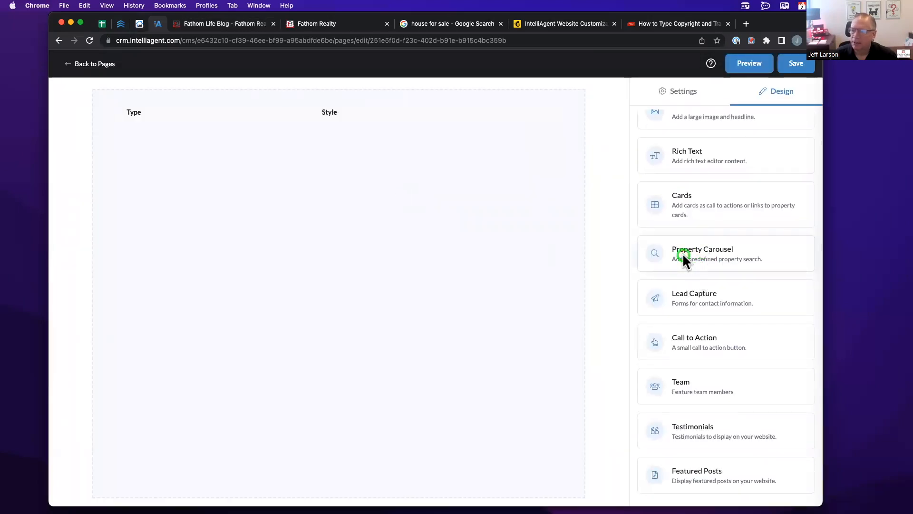
- Add a Headline with Button Link Property Carousel using the 'Orem Townhouse or Condo' saved search
drag(683, 253, 387, 159)
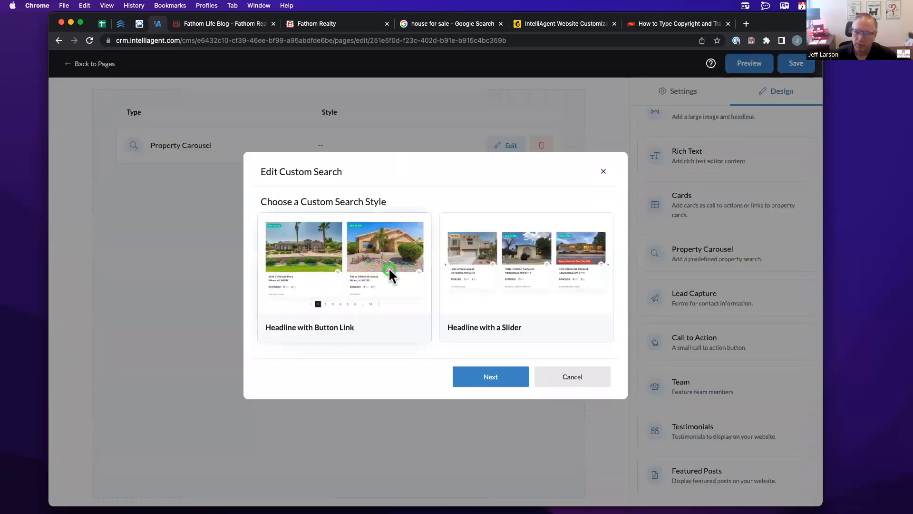
click(315, 302)
click(510, 284)
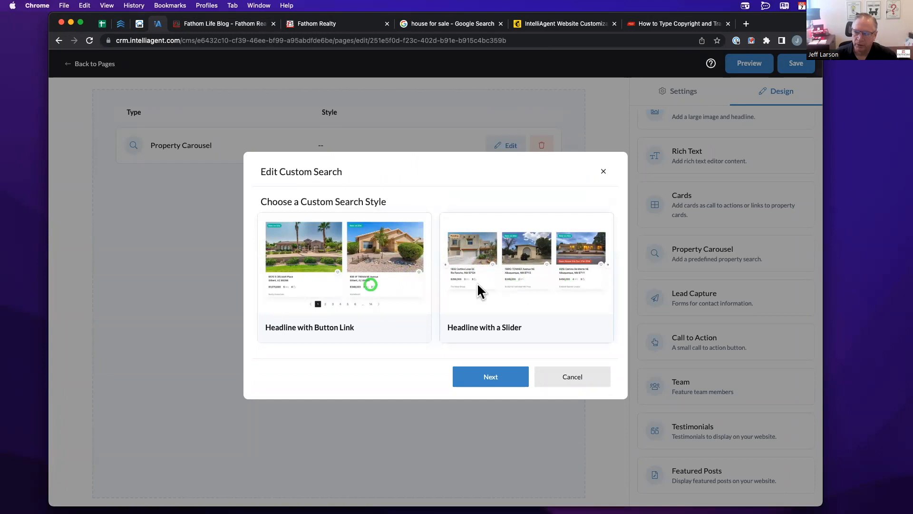
click(367, 286)
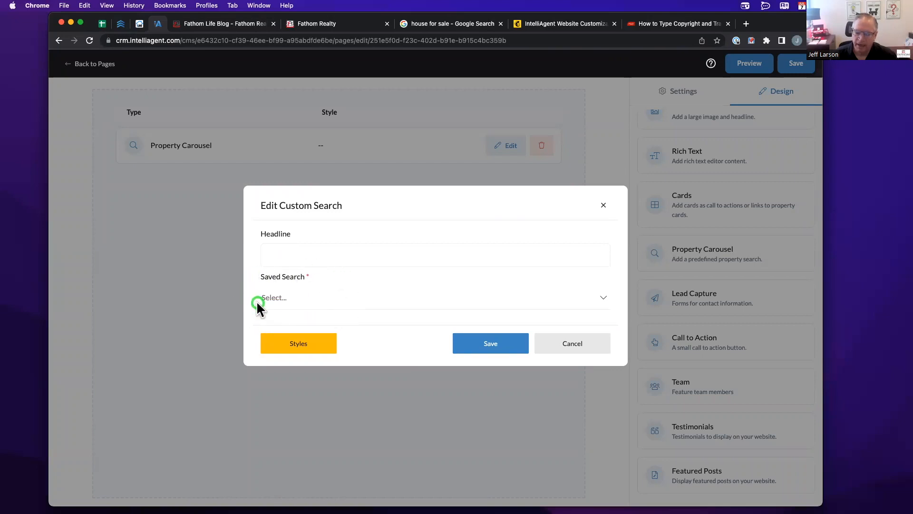
click(605, 298)
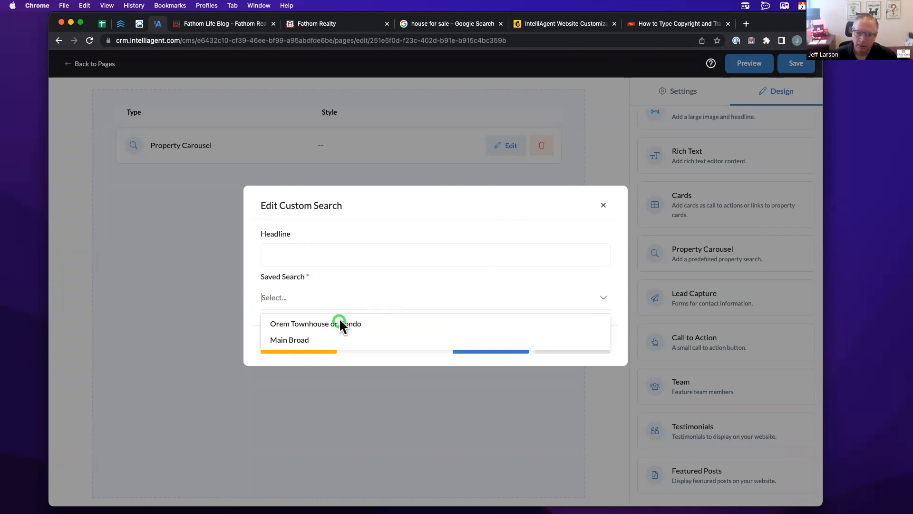
click(311, 324)
click(502, 342)
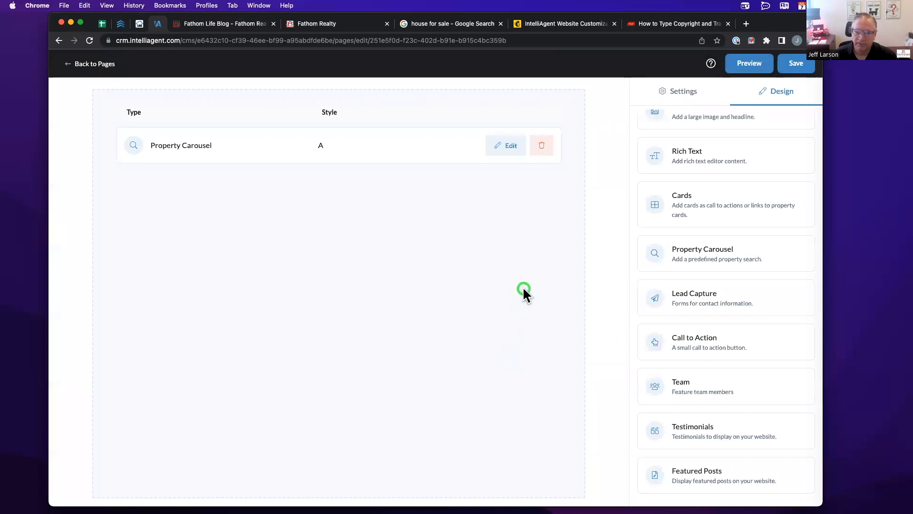
click(732, 67)
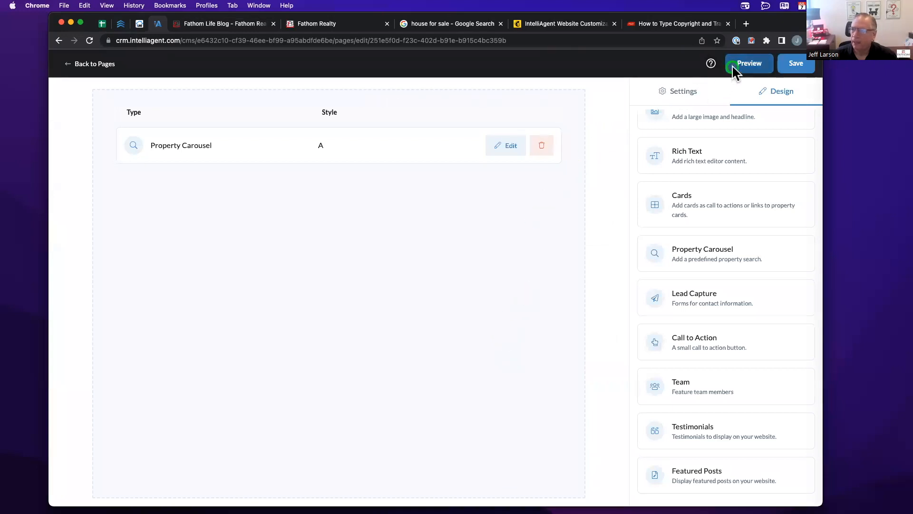
click(345, 276)
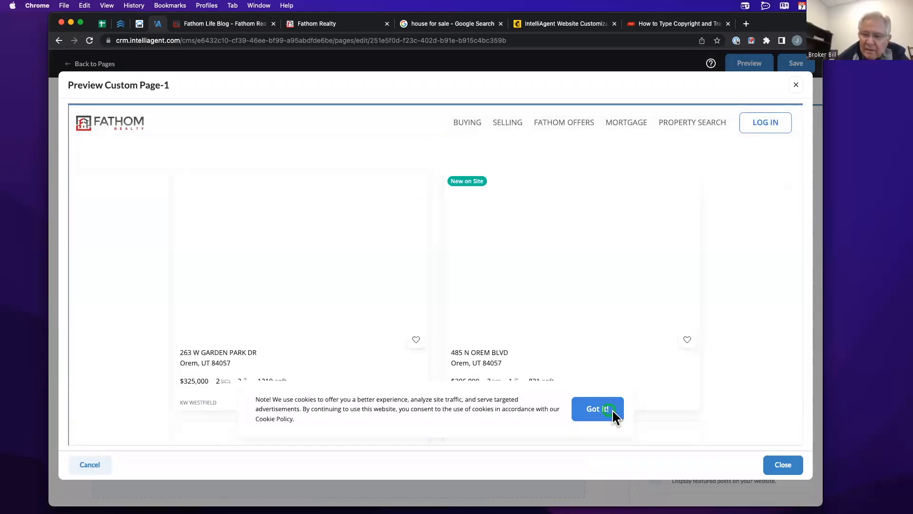
click(612, 411)
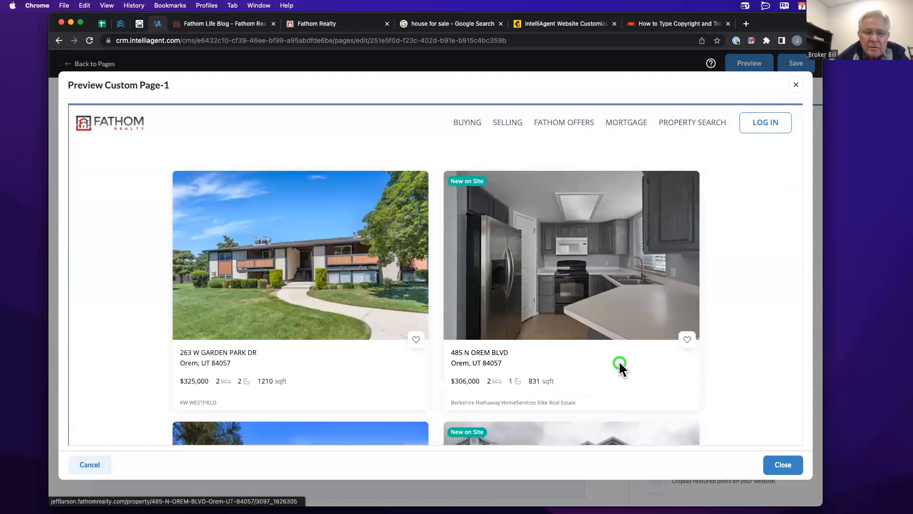
scroll(618, 360, down, 5)
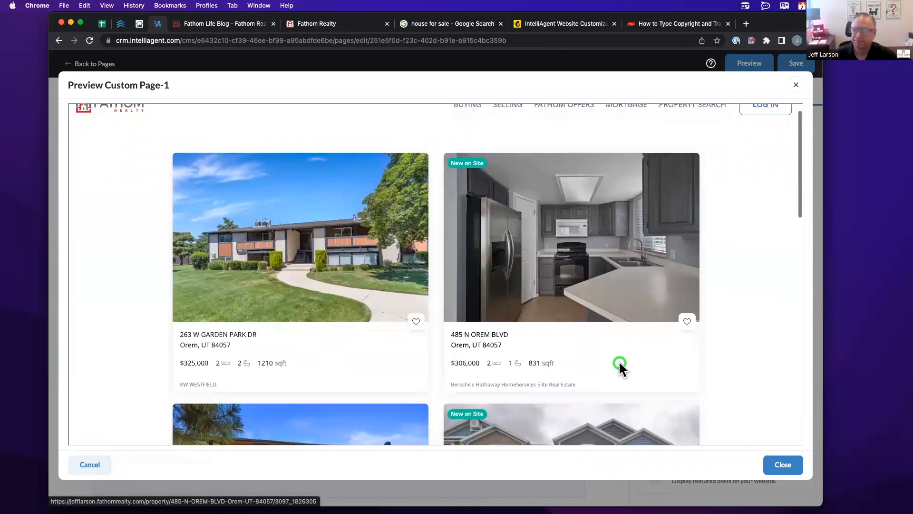
scroll(618, 361, down, 3)
scroll(618, 367, up, 6)
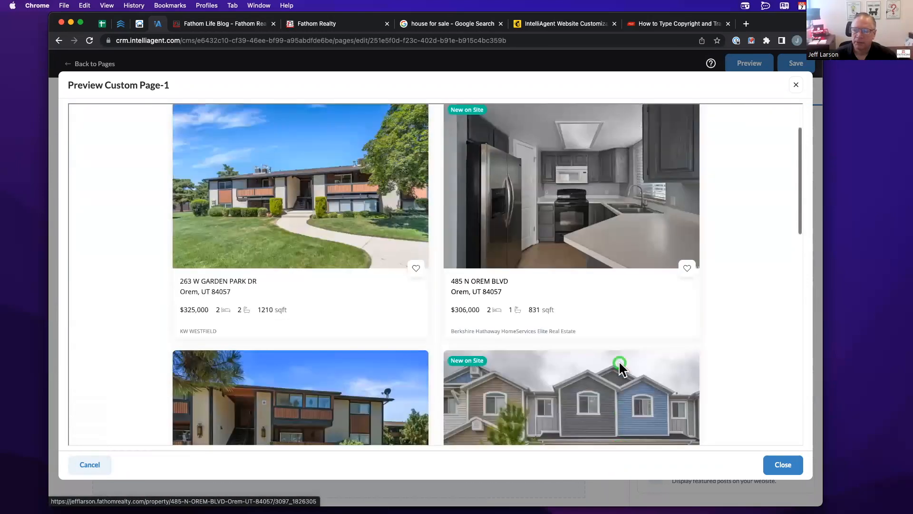
scroll(571, 260, down, 6)
scroll(511, 256, down, 5)
scroll(509, 255, up, 6)
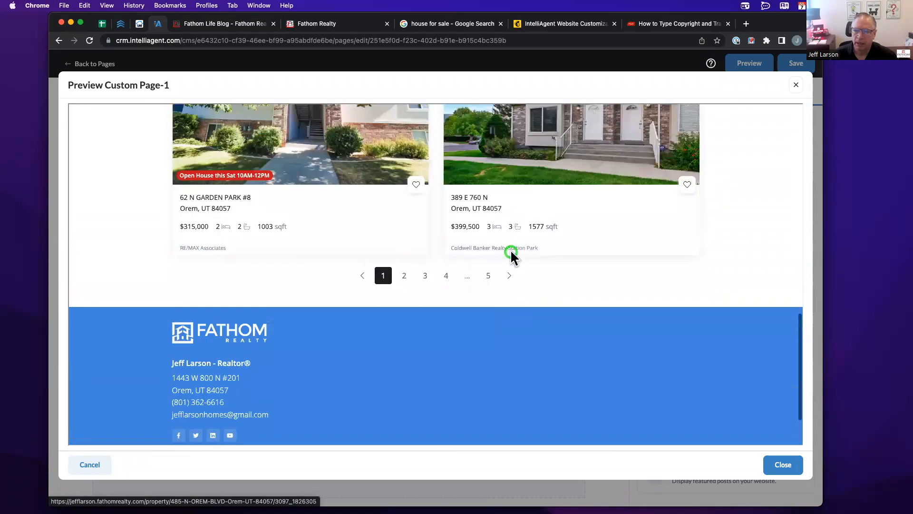
scroll(387, 284, down, 4)
click(467, 314)
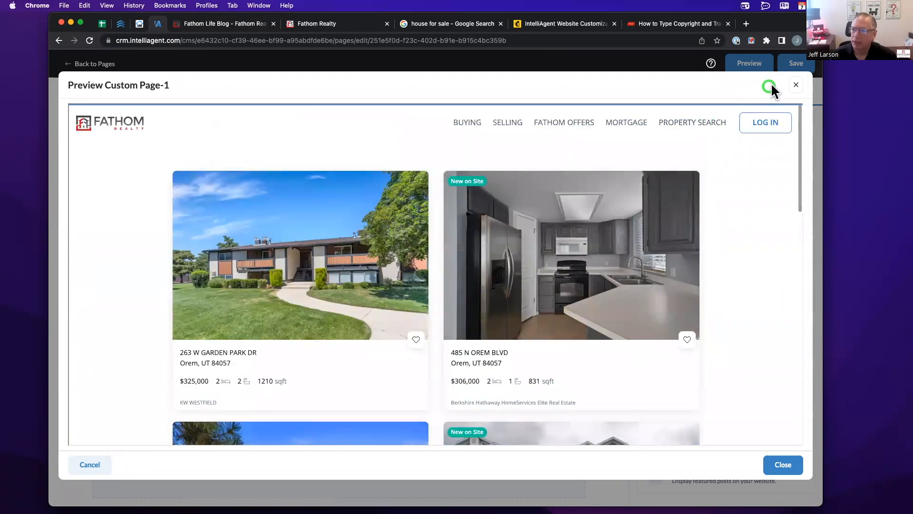
click(796, 85)
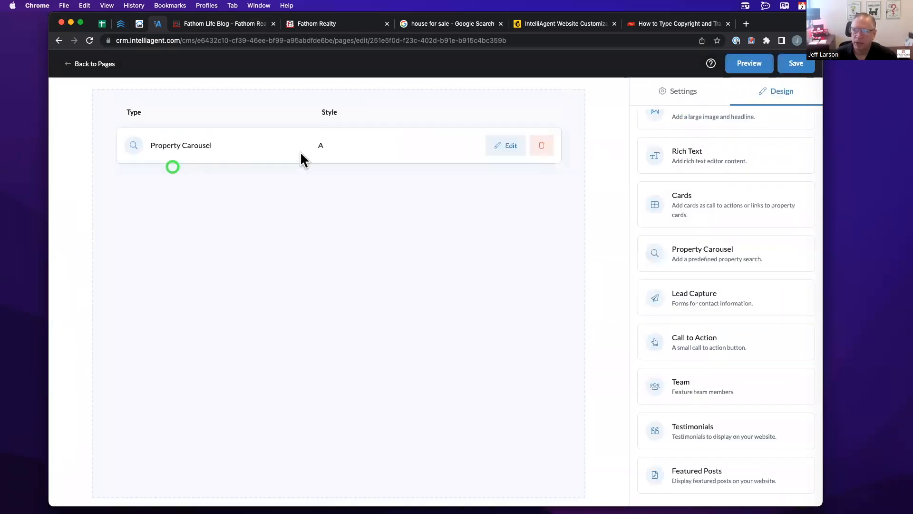
click(407, 190)
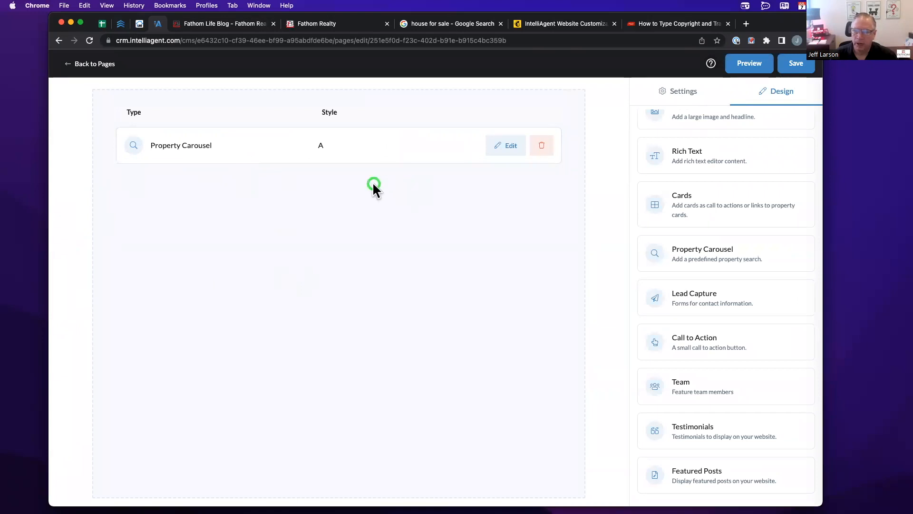
- Add a Headline with a Slider Property Carousel ('Orem Townhouse or Condo') below Home Valuation on Home and save
click(88, 64)
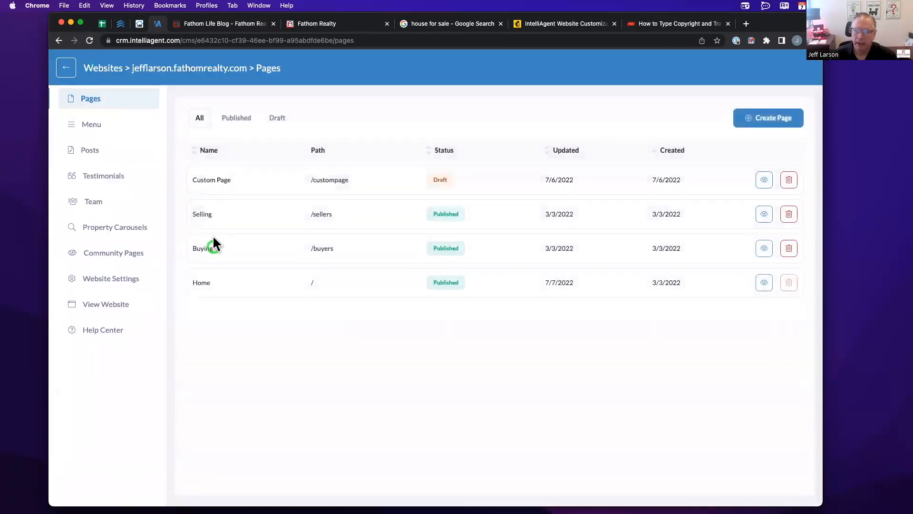
click(210, 283)
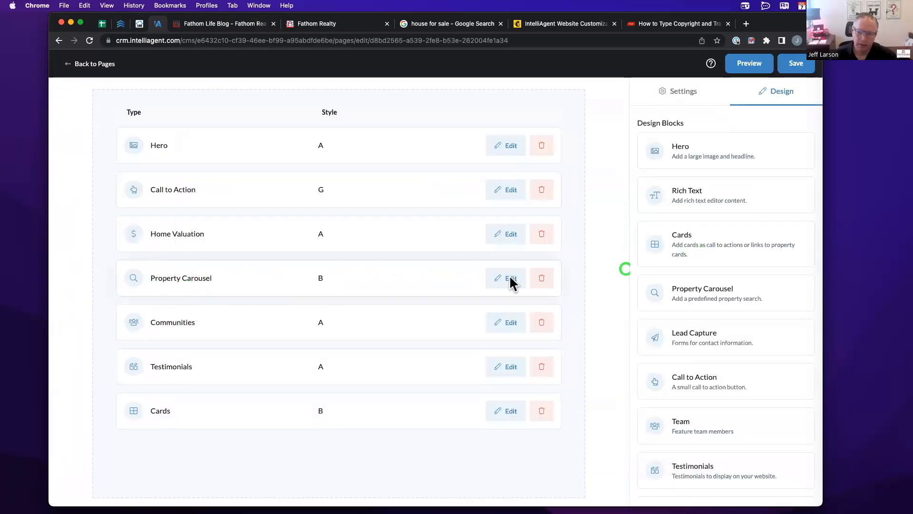
drag(703, 286, 159, 267)
click(486, 323)
click(394, 306)
click(339, 321)
click(472, 344)
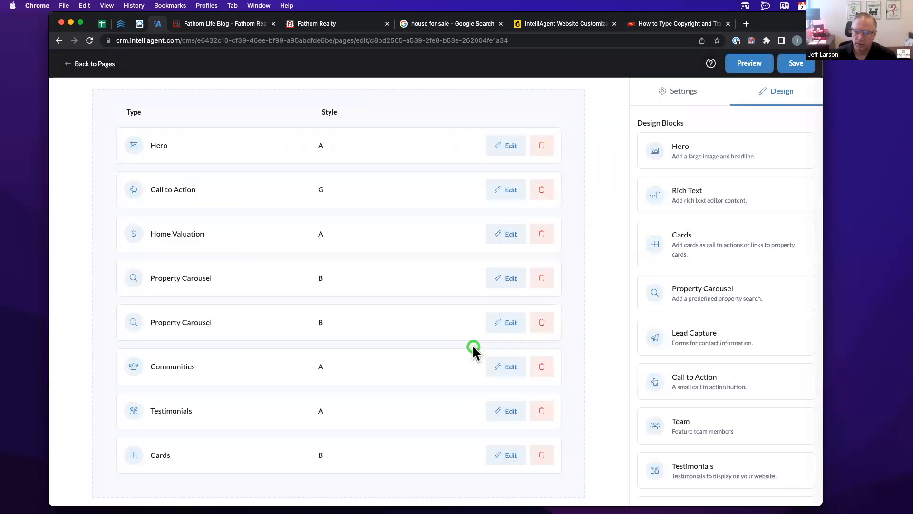
click(796, 63)
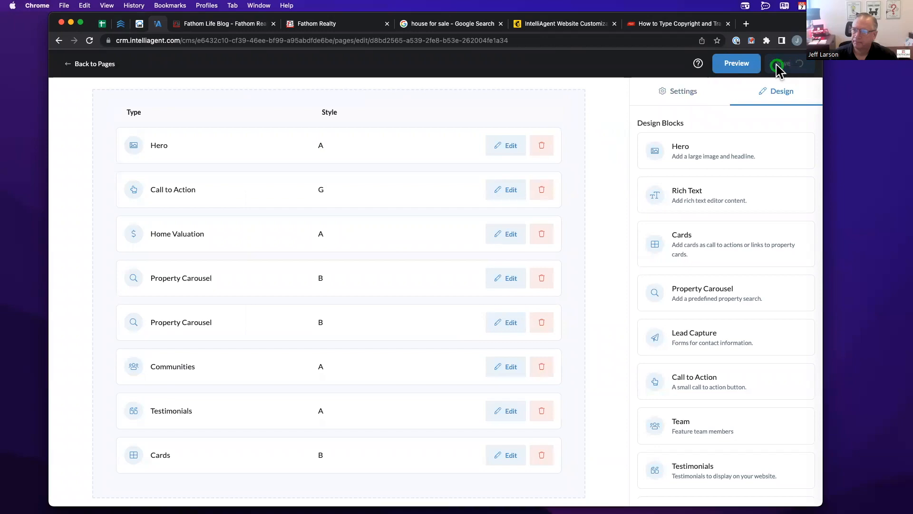
click(221, 24)
scroll(212, 85, up, 5)
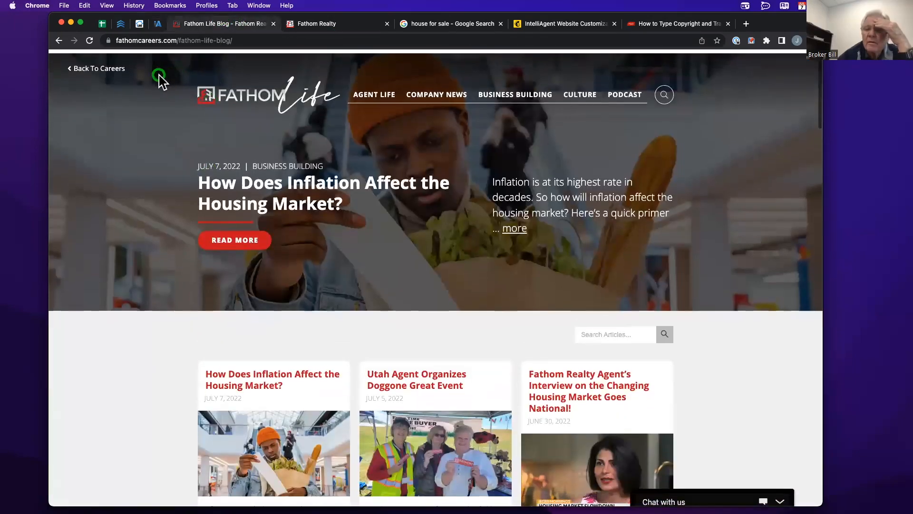
- Reload the agent's home page and check the Orem listings carousel above Featured Properties
click(58, 41)
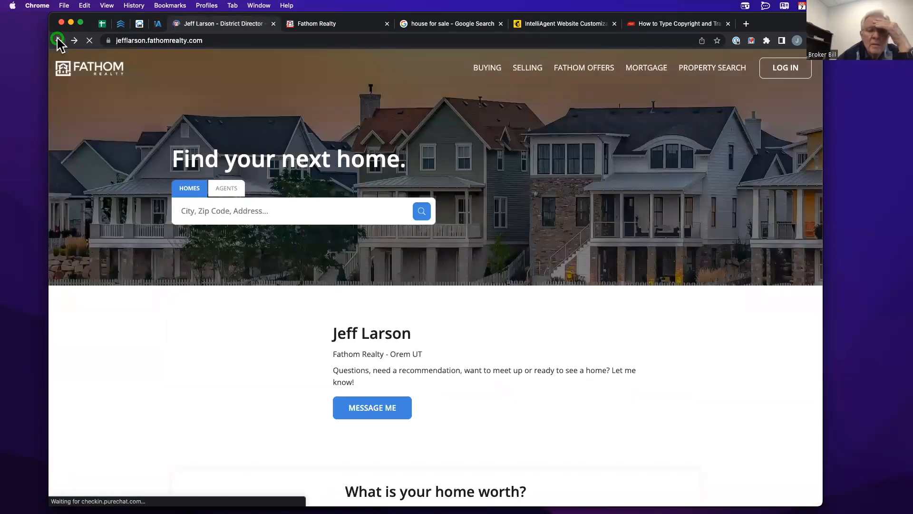
click(101, 67)
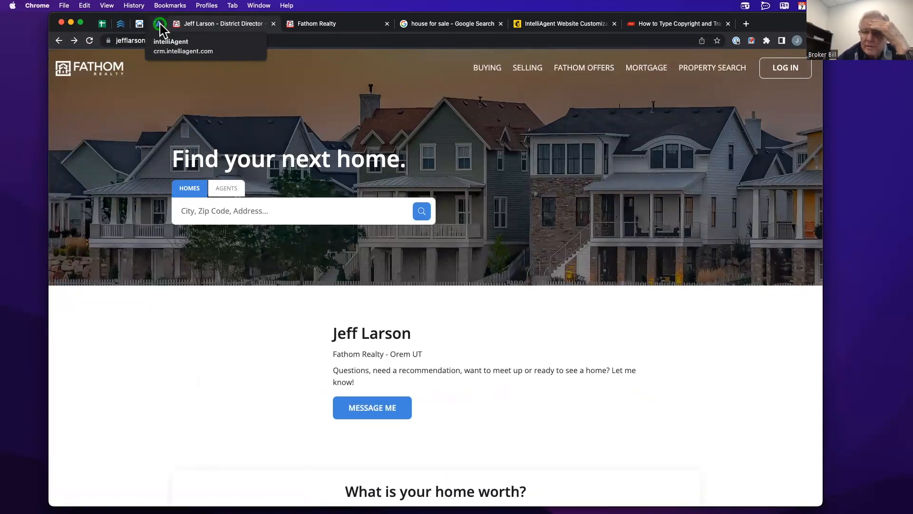
scroll(200, 138, down, 10)
scroll(195, 132, down, 3)
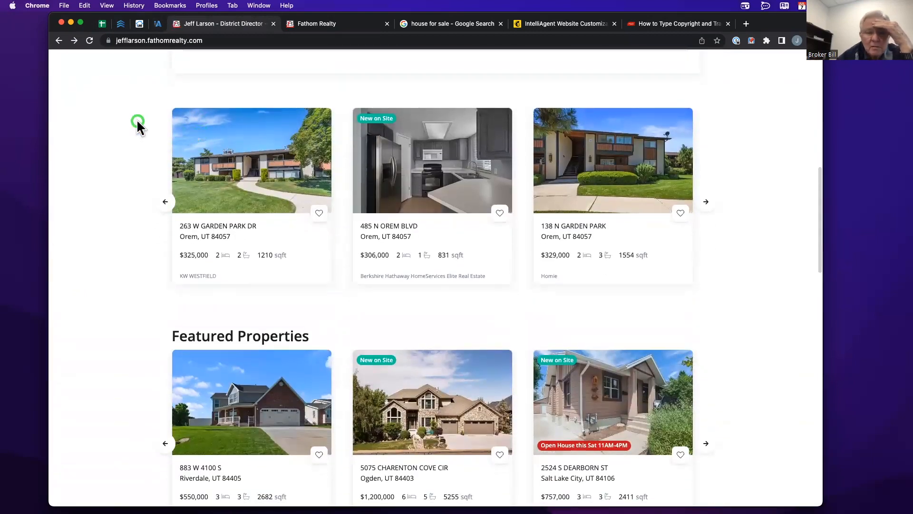
scroll(138, 123, up, 1)
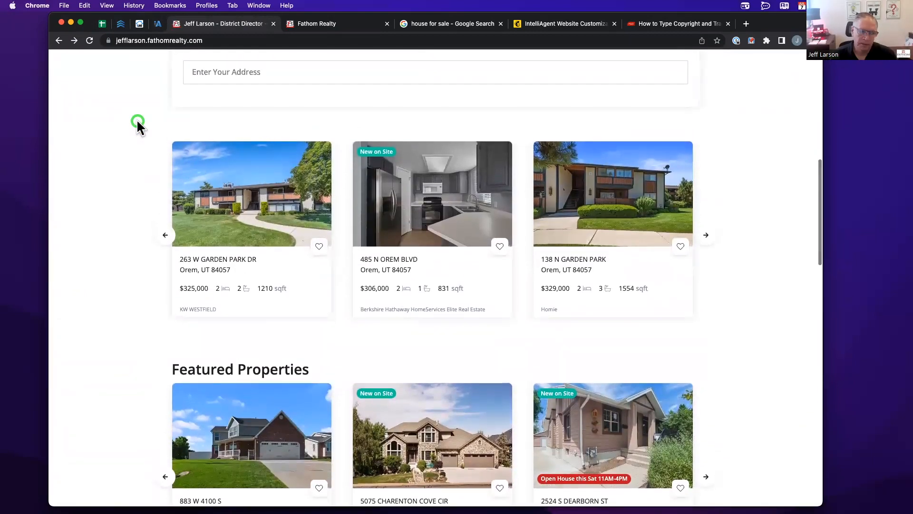
click(156, 25)
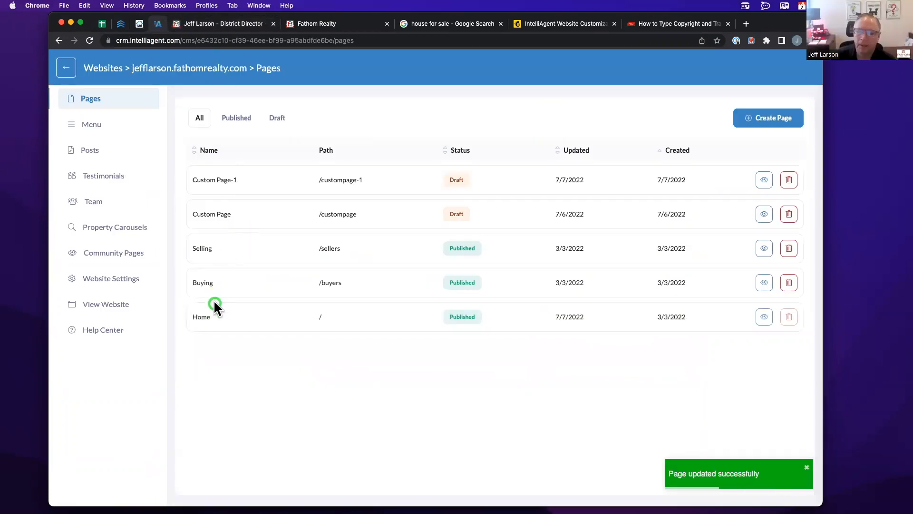
- Reopen the Home page editor, dragging a Property Carousel in and back out without adding it
click(213, 313)
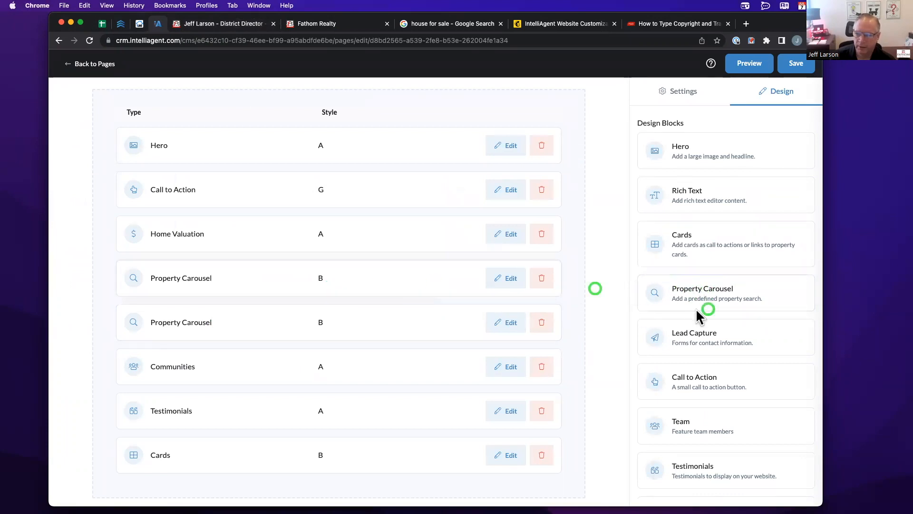
drag(712, 299, 233, 281)
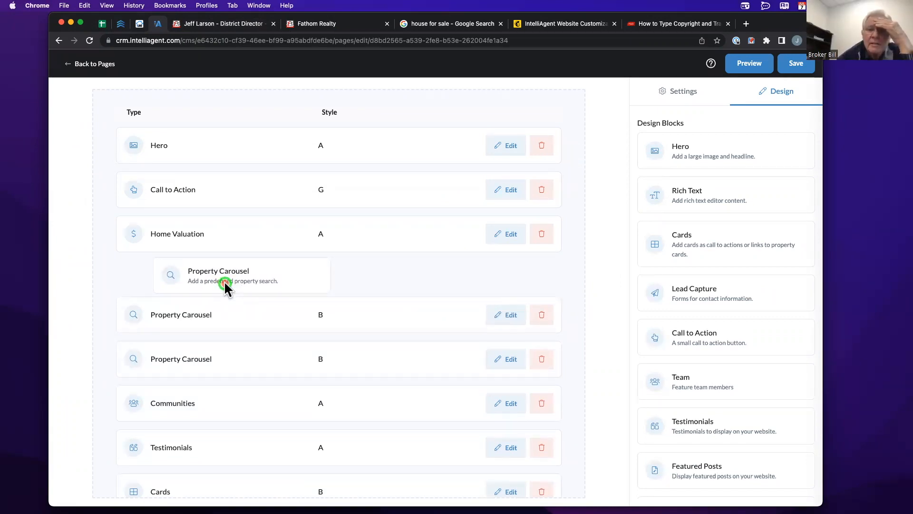
drag(224, 280, 721, 304)
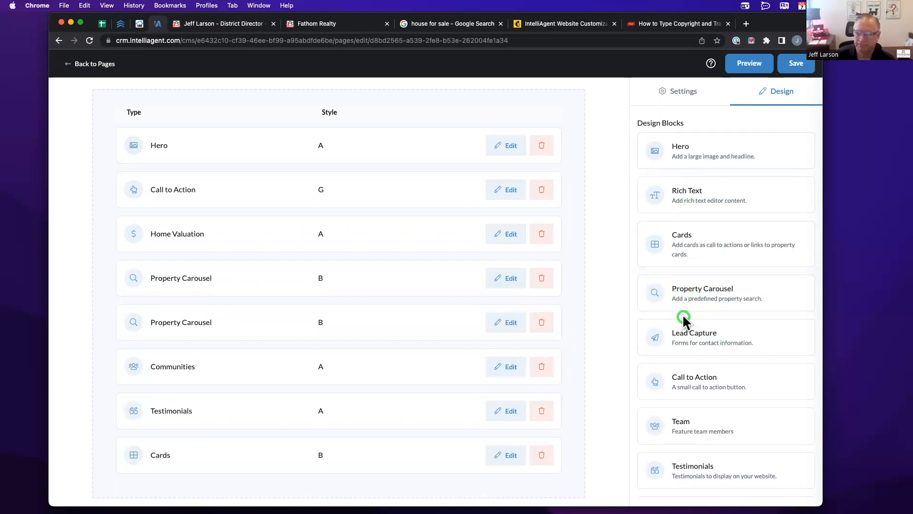
drag(686, 297, 708, 256)
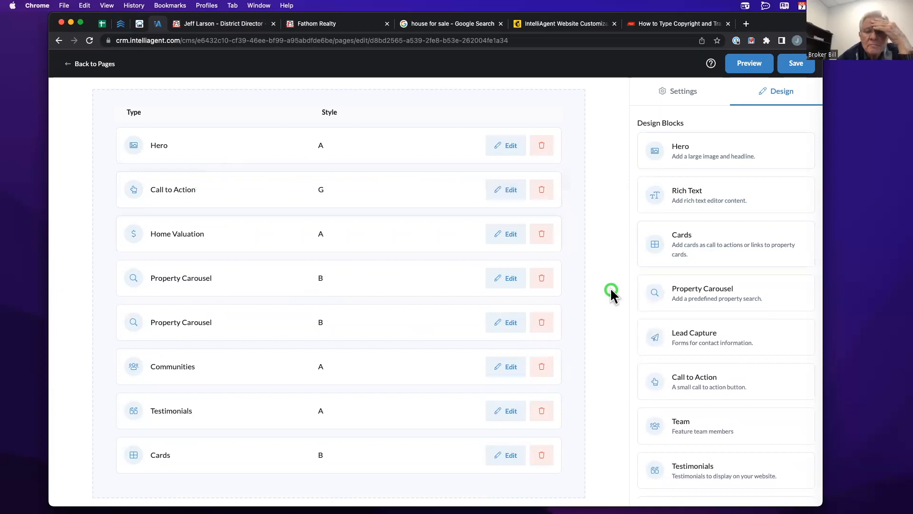
click(200, 24)
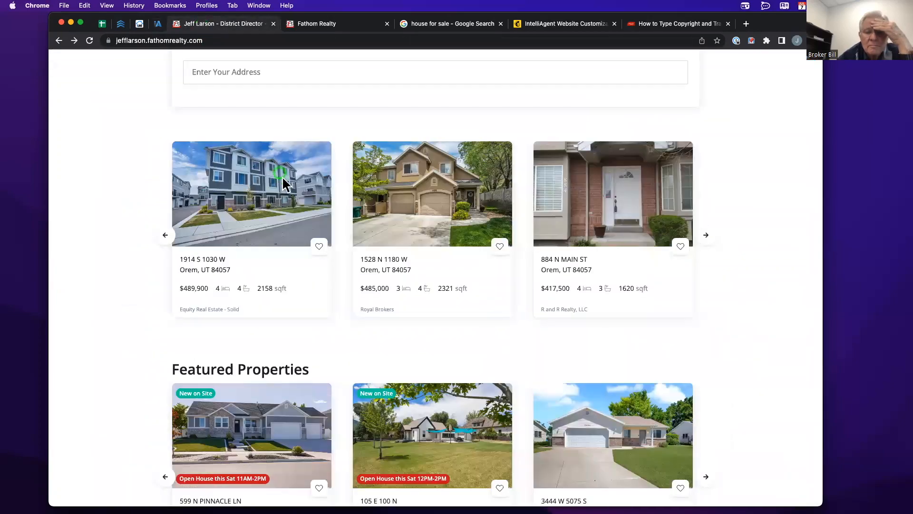
scroll(281, 176, down, 3)
scroll(281, 176, up, 3)
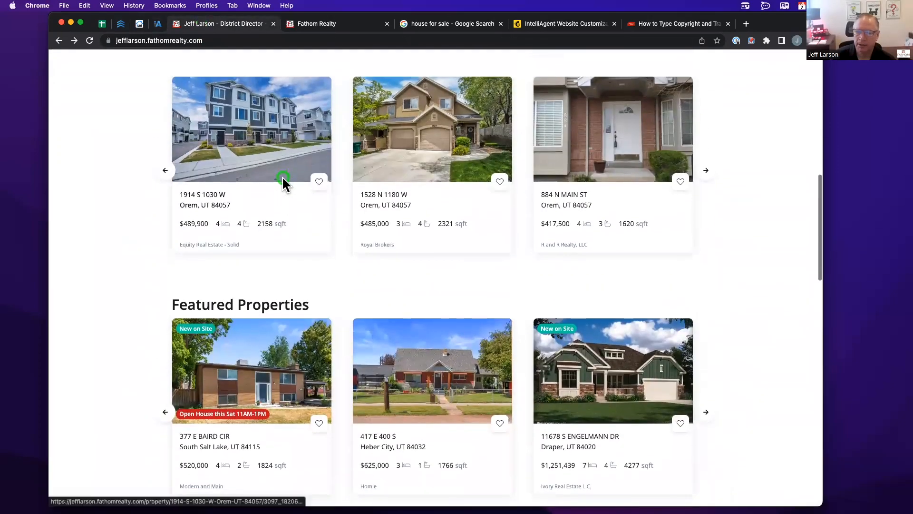
scroll(346, 188, up, 2)
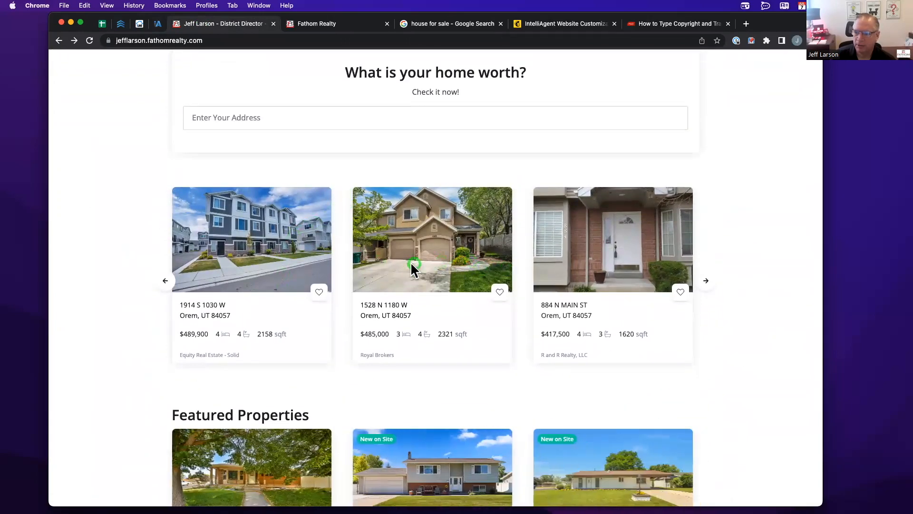
scroll(421, 254, down, 4)
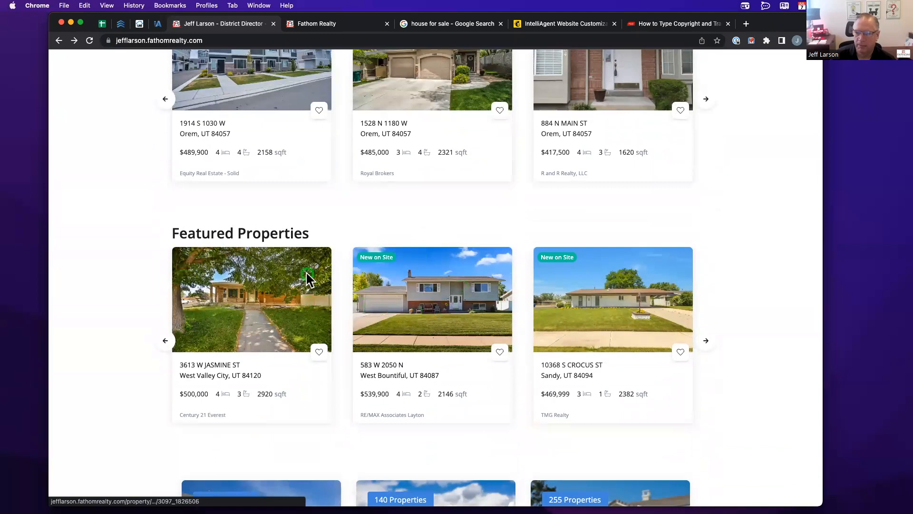
scroll(307, 278, up, 4)
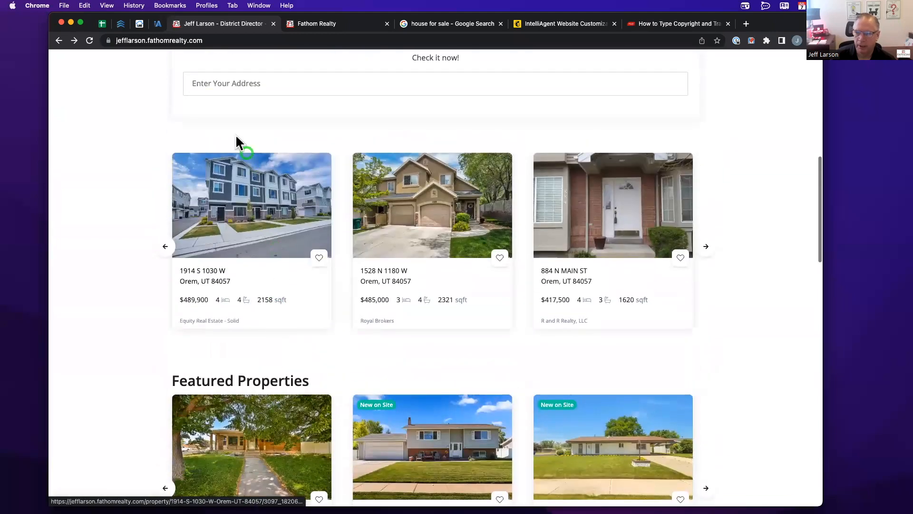
scroll(321, 289, up, 3)
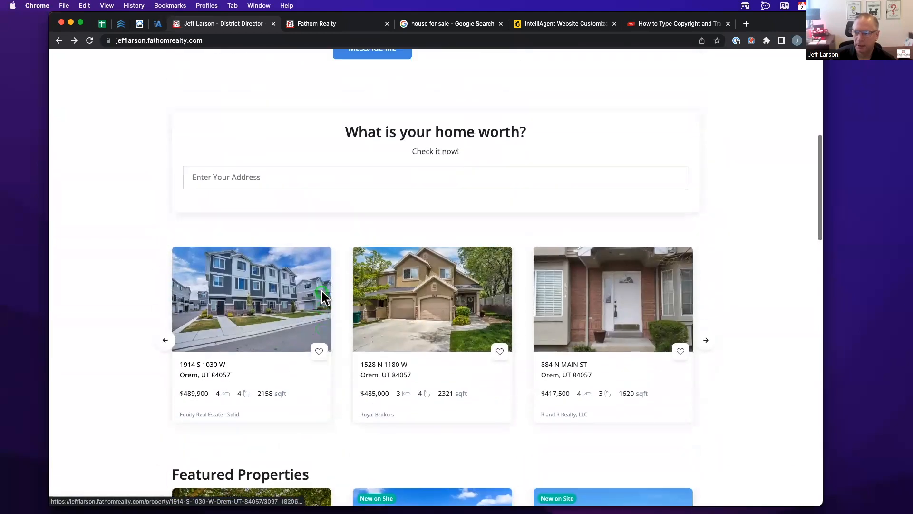
click(156, 22)
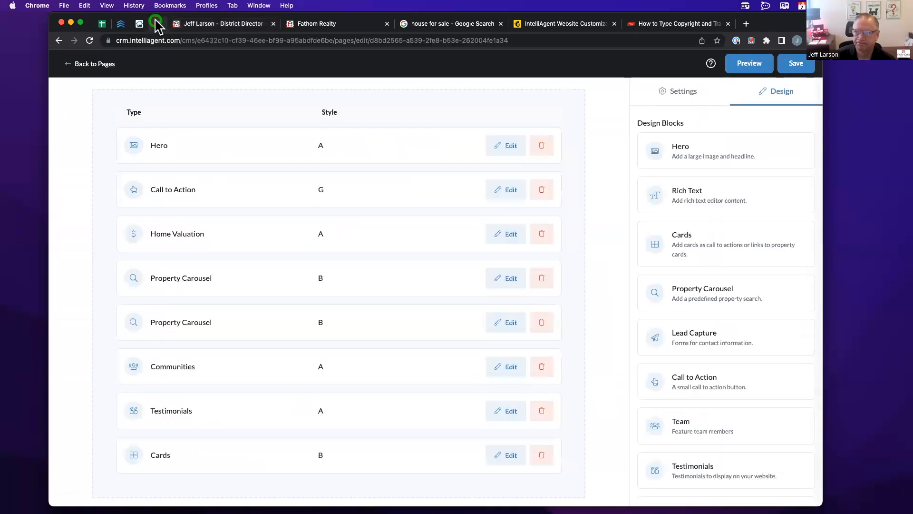
click(93, 65)
- Add a Lead Capture block with the background-image lead form to Custom Page-1 and review its settings
click(230, 184)
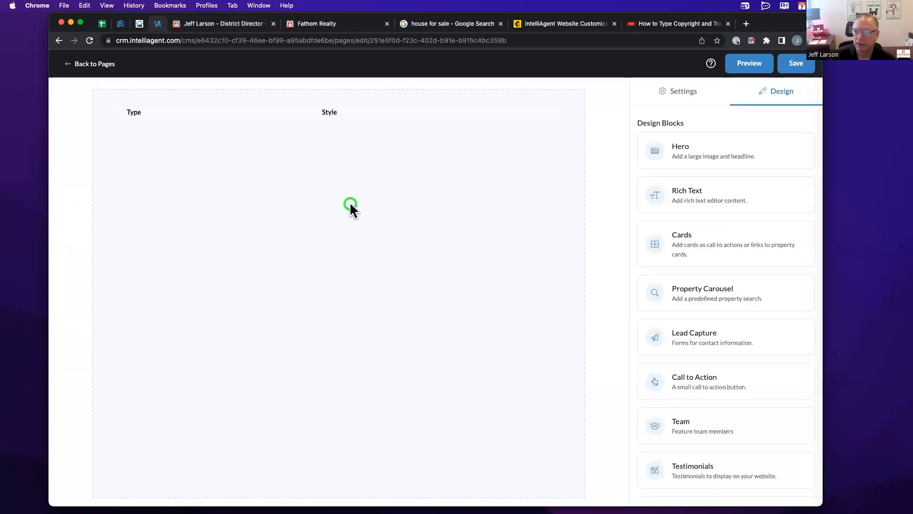
scroll(690, 203, up, 2)
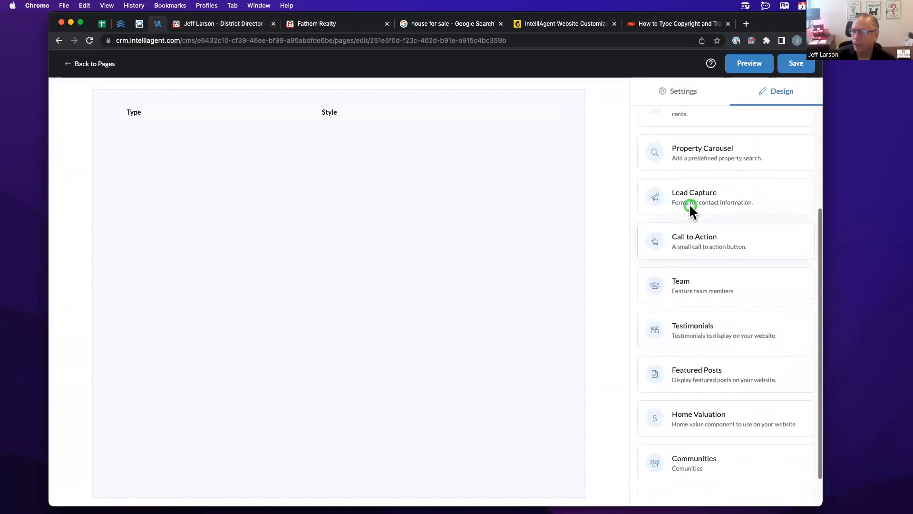
drag(709, 220, 202, 197)
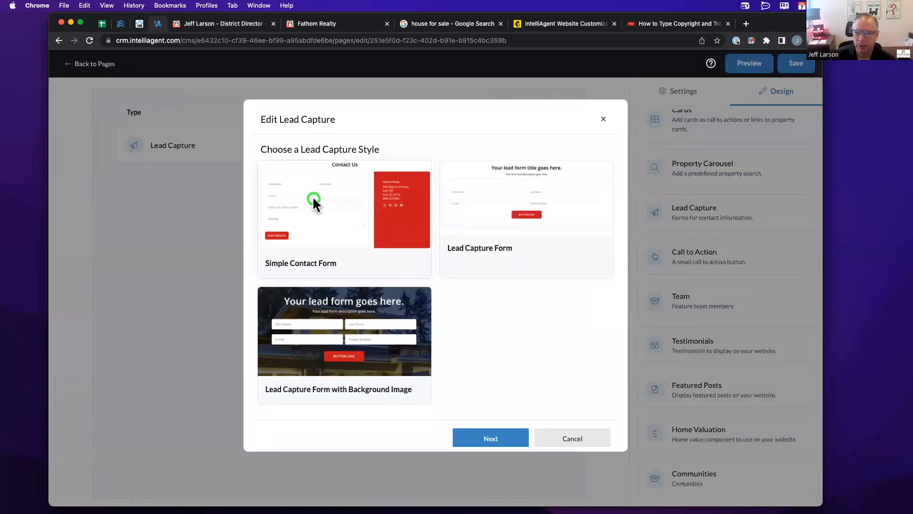
click(359, 315)
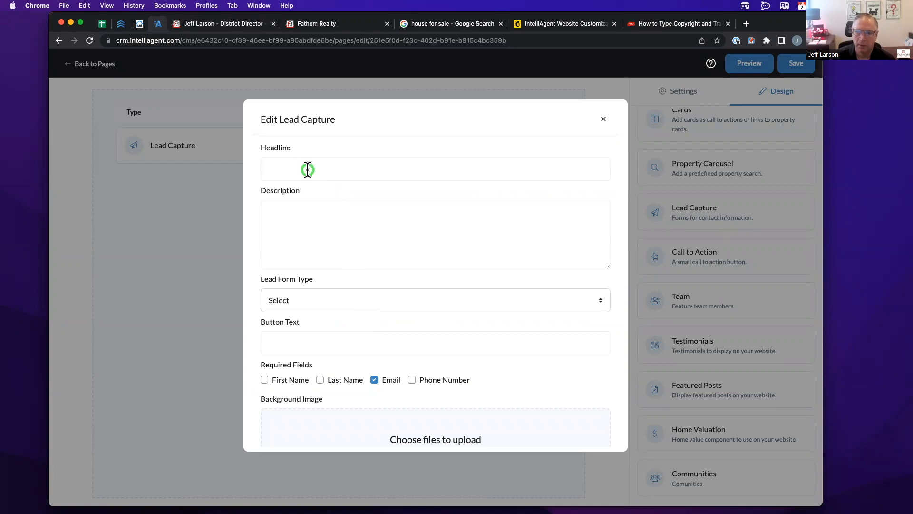
scroll(302, 260, down, 5)
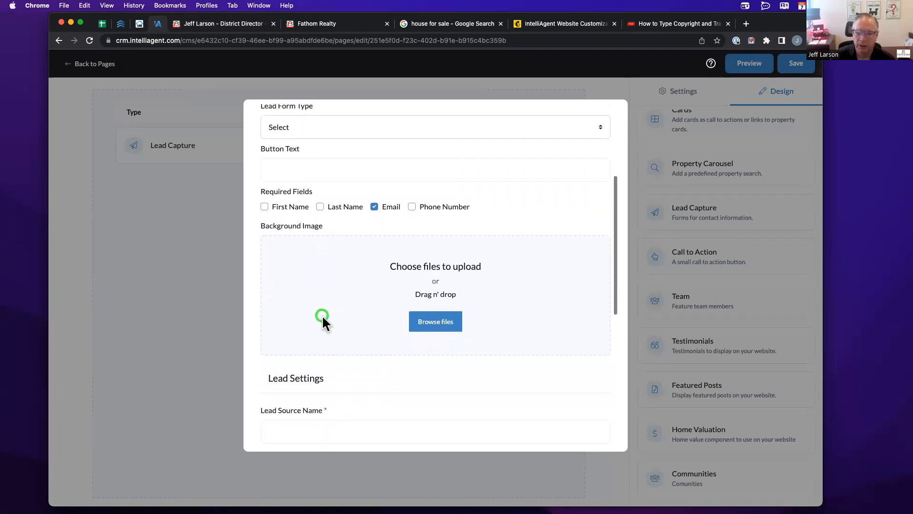
scroll(333, 361, down, 4)
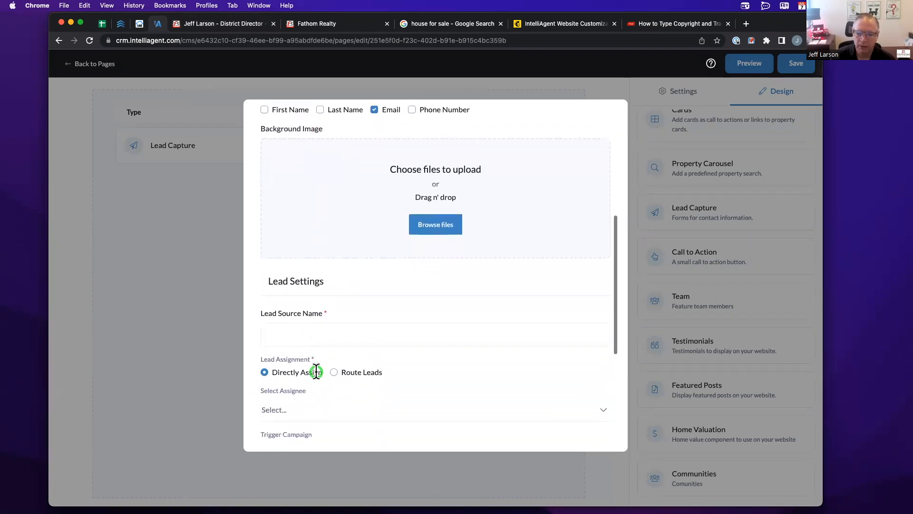
scroll(336, 371, down, 1)
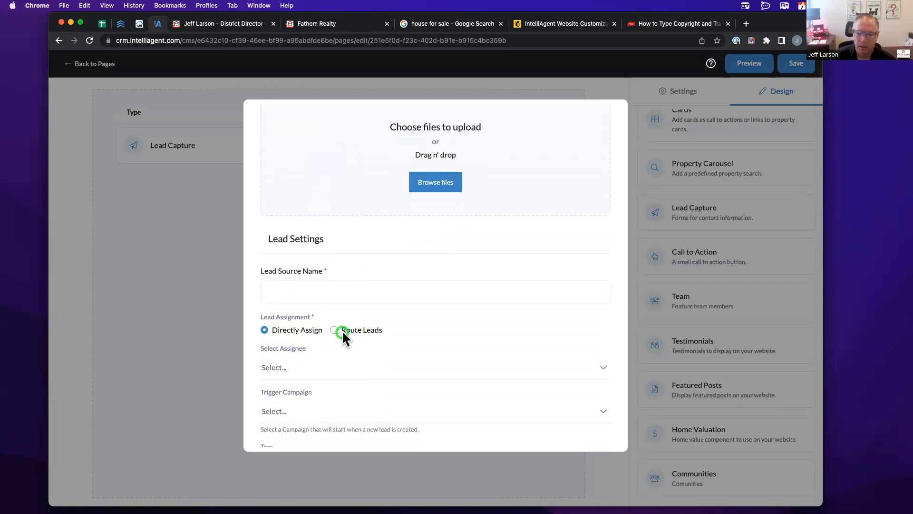
scroll(341, 335, down, 4)
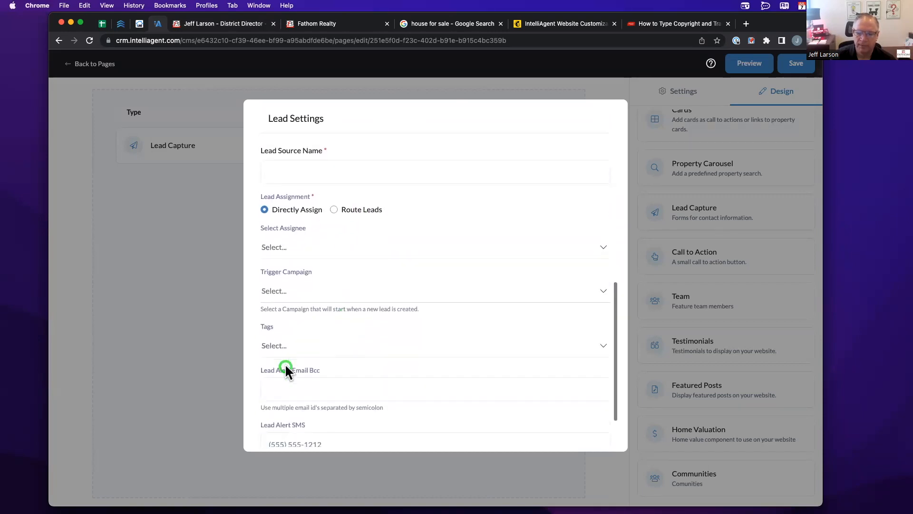
scroll(292, 376, down, 2)
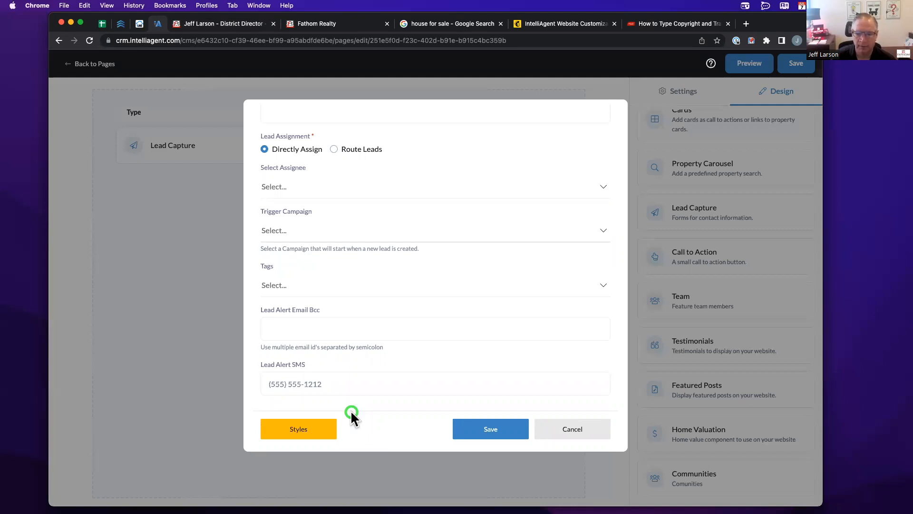
scroll(373, 364, up, 15)
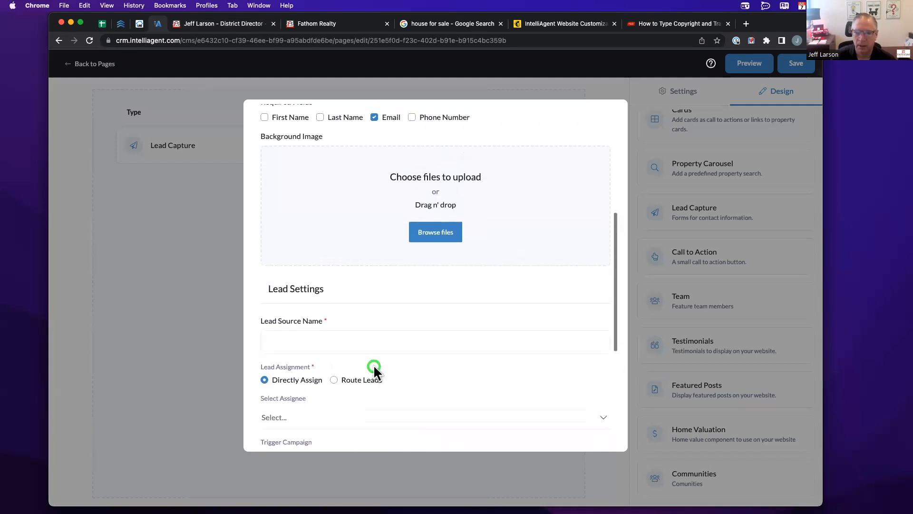
scroll(389, 254, up, 2)
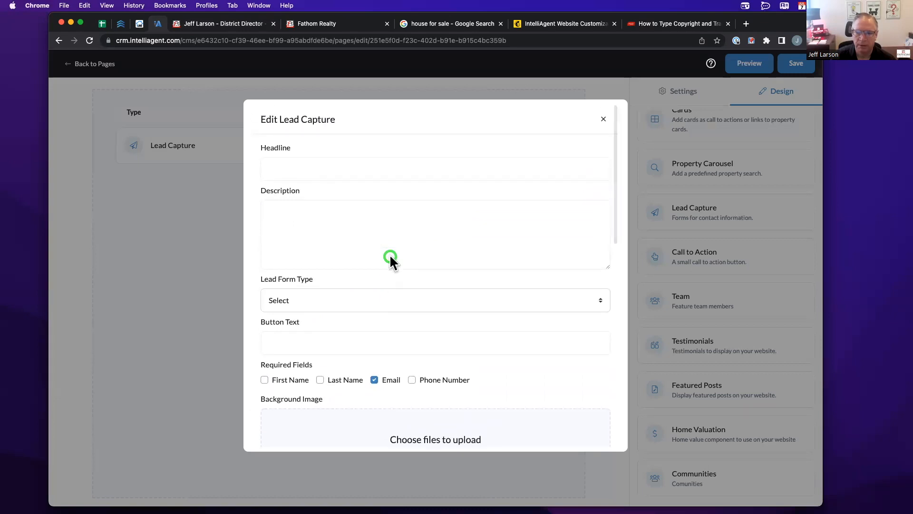
scroll(344, 320, down, 5)
scroll(336, 270, up, 5)
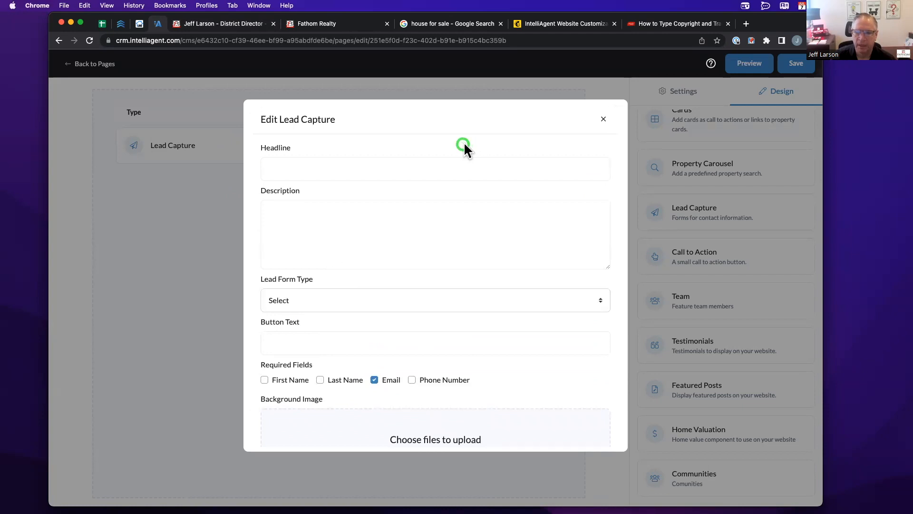
scroll(332, 197, down, 10)
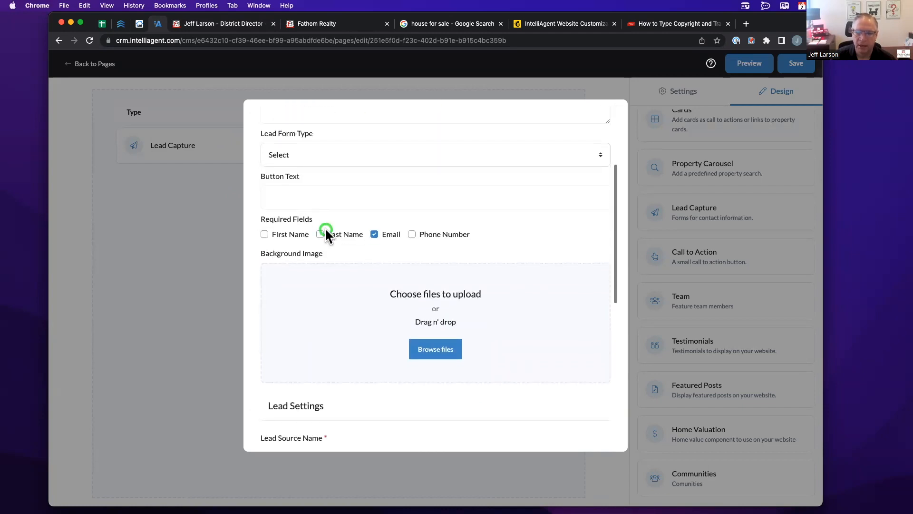
scroll(326, 234, down, 15)
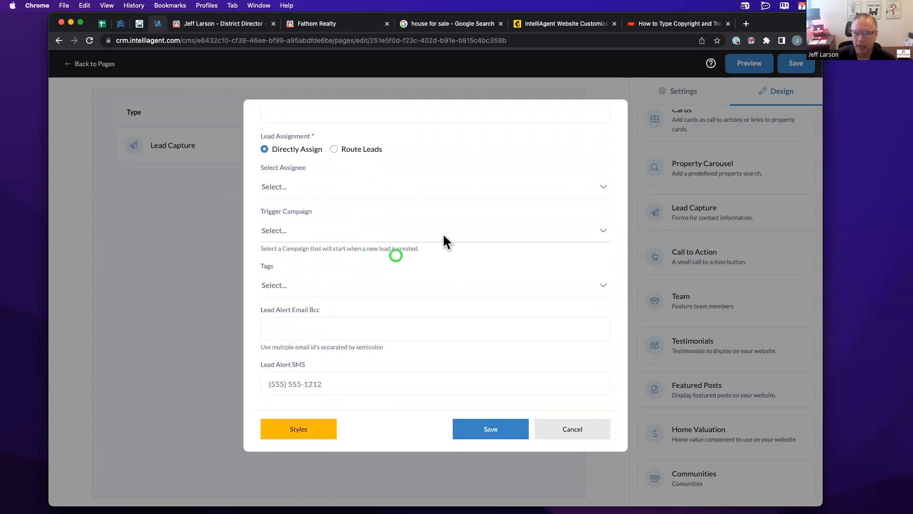
scroll(480, 216, up, 20)
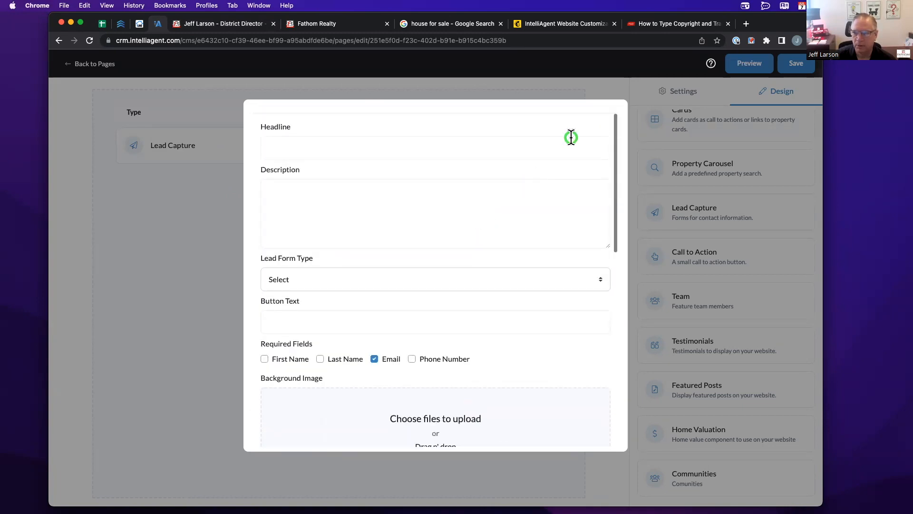
- Close the lead form without changes and delete the Lead Capture section
click(603, 118)
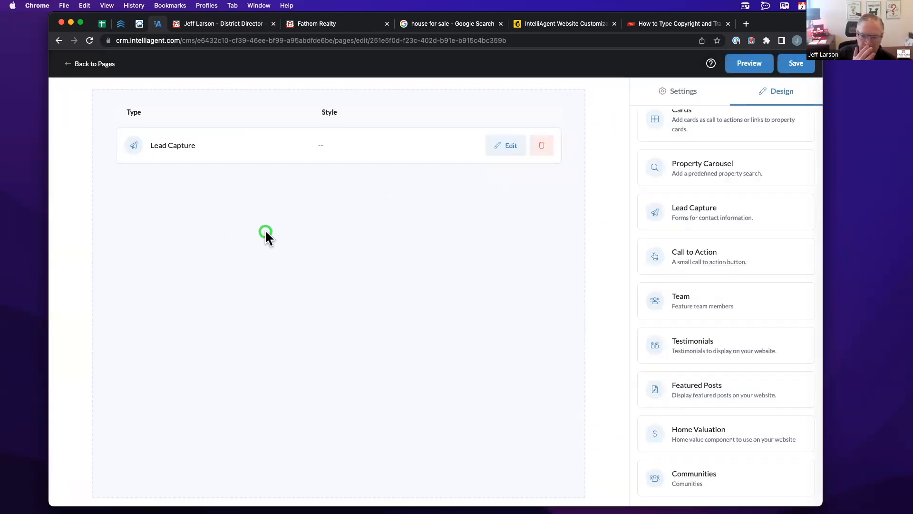
click(544, 147)
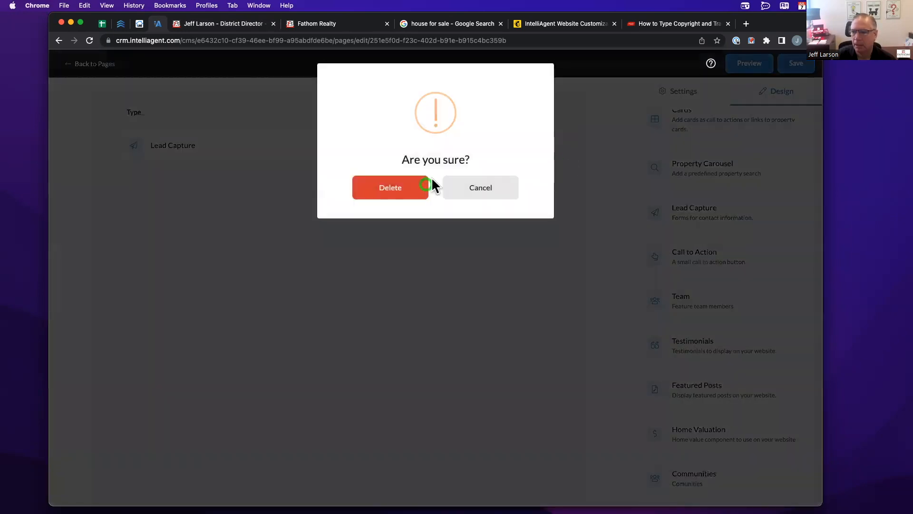
click(391, 191)
scroll(731, 251, down, 2)
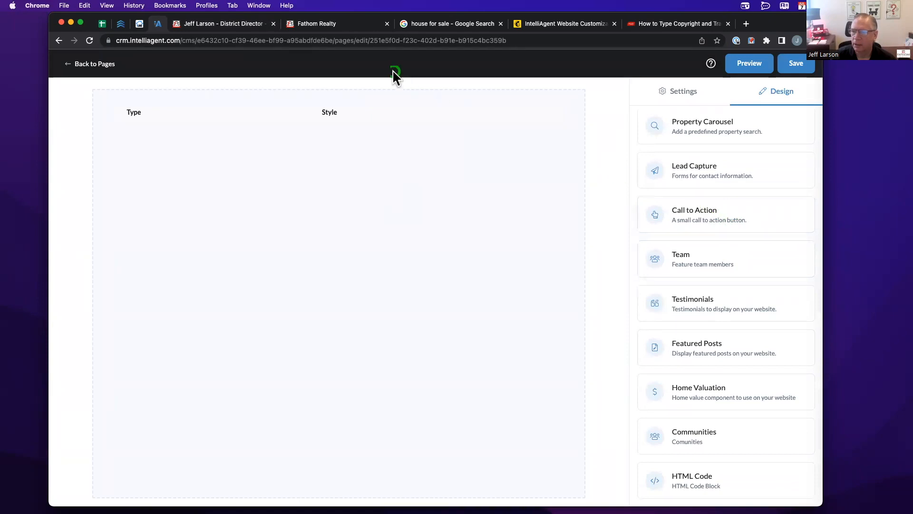
click(258, 19)
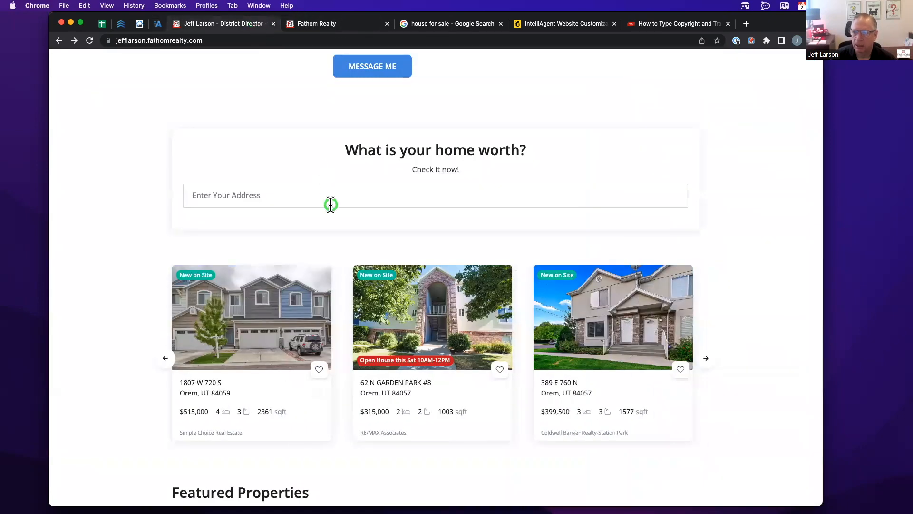
scroll(333, 204, up, 4)
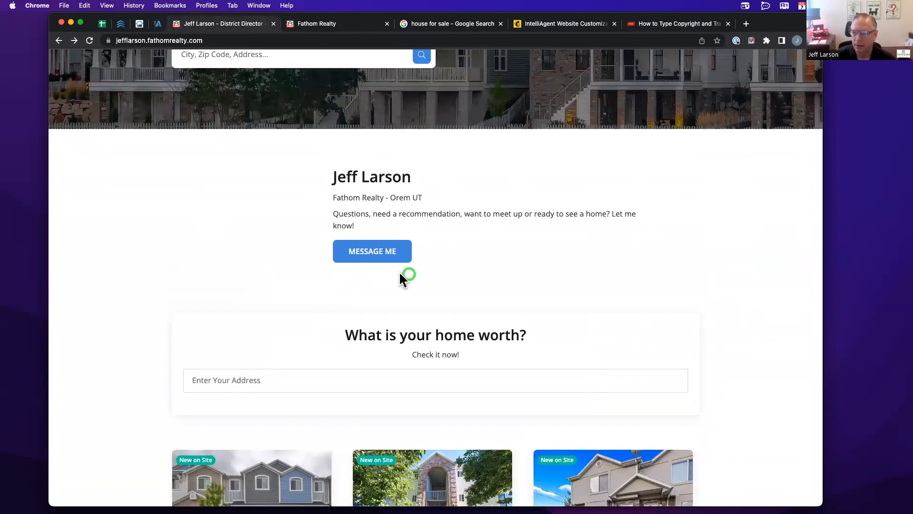
click(311, 24)
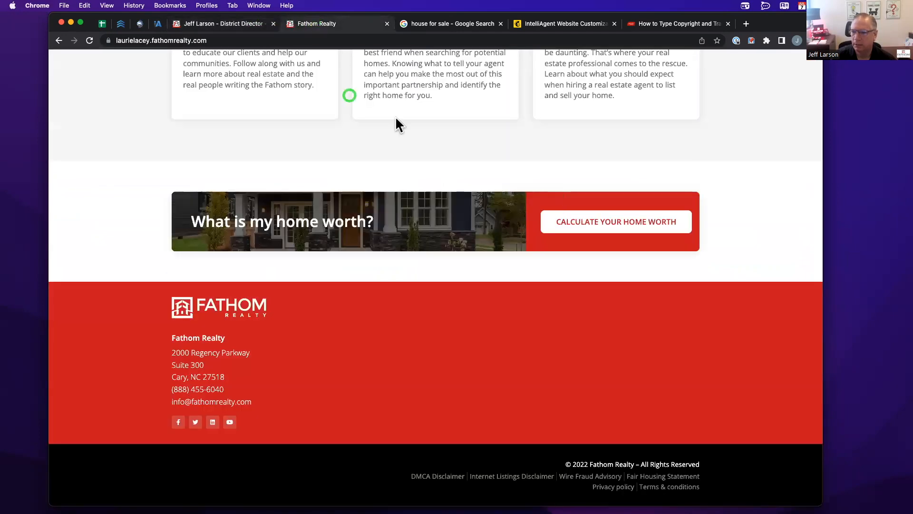
click(158, 27)
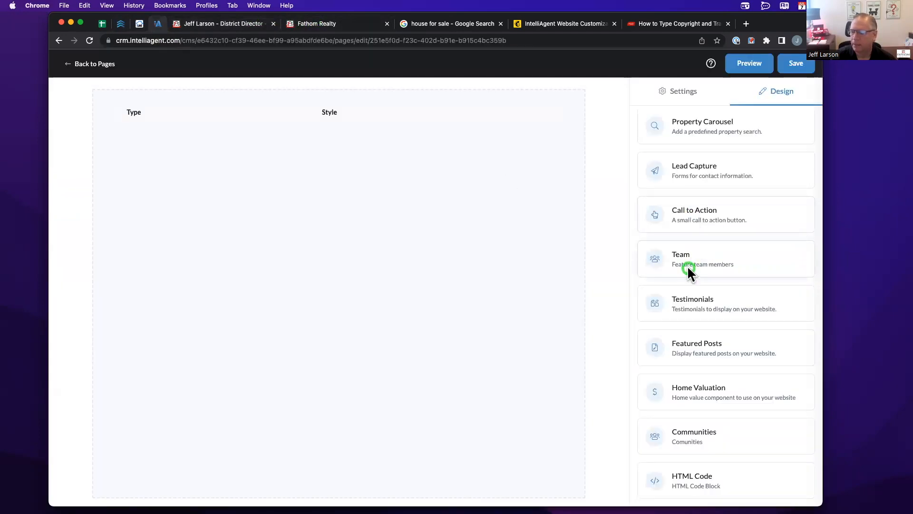
drag(690, 255, 241, 185)
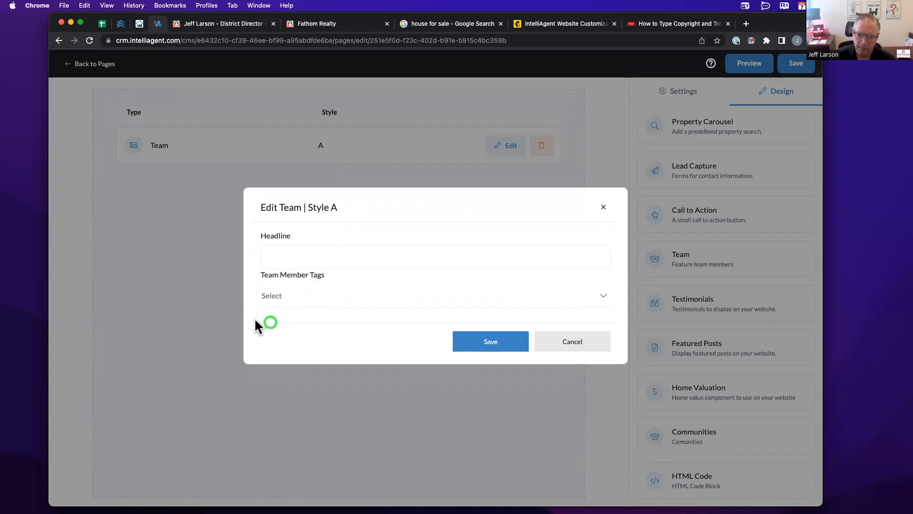
click(285, 297)
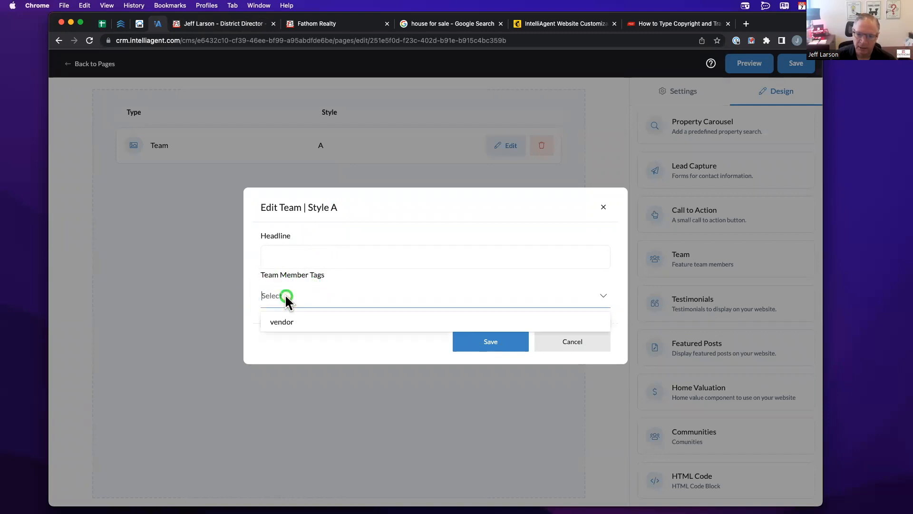
click(290, 321)
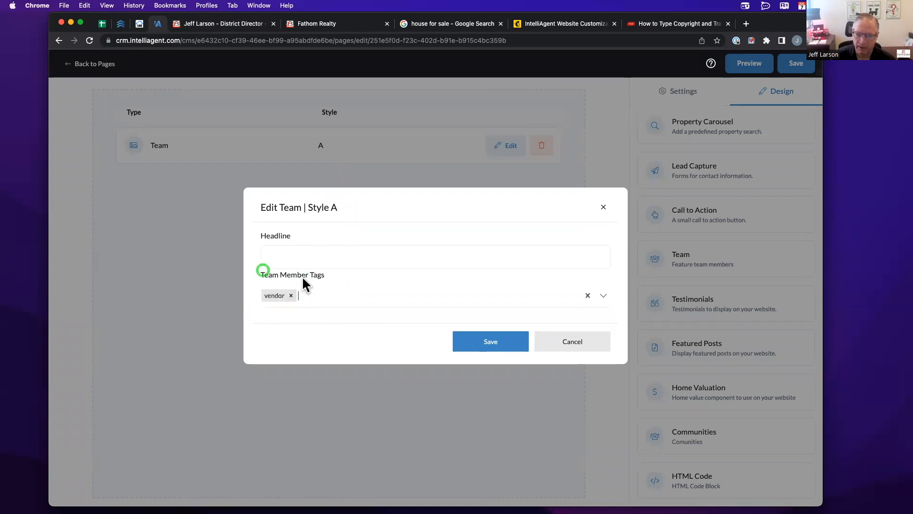
click(291, 295)
click(267, 297)
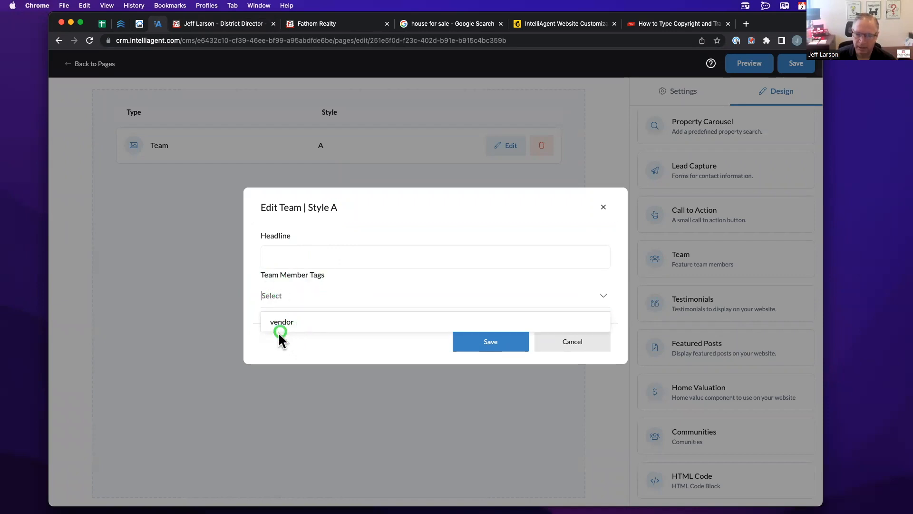
click(283, 322)
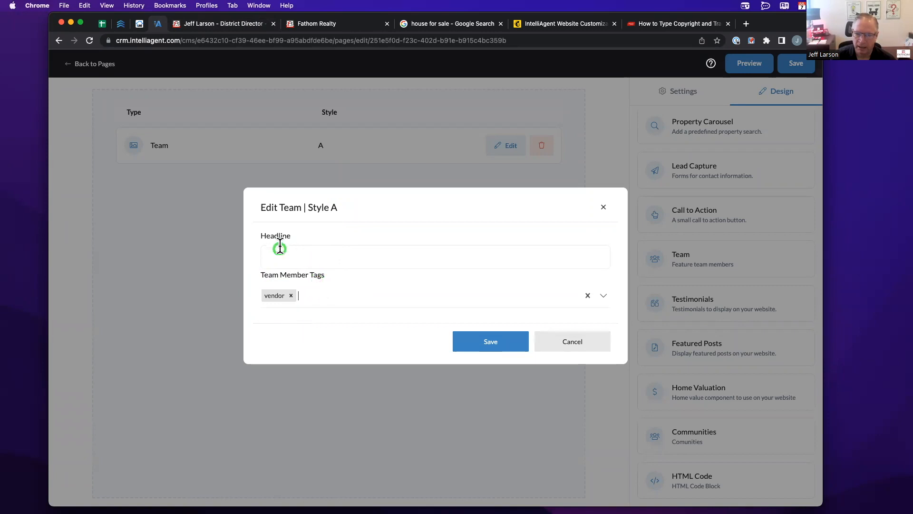
click(485, 343)
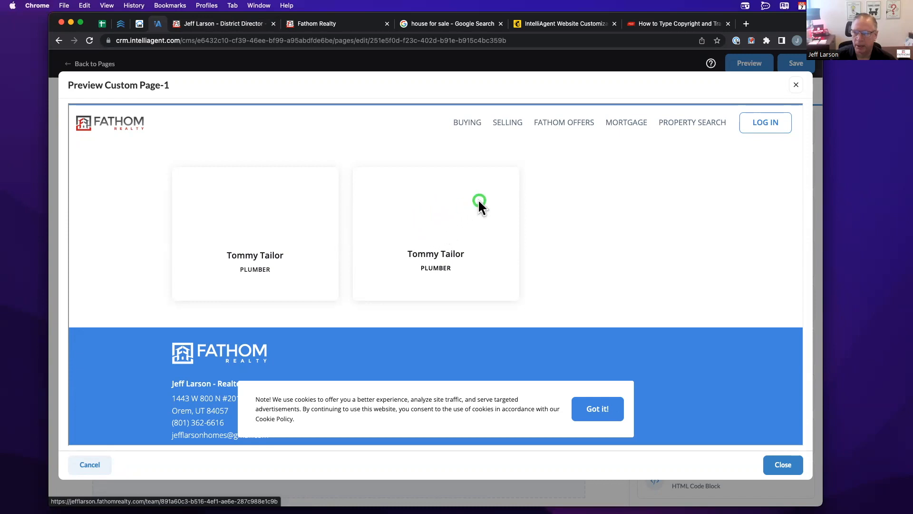
click(794, 84)
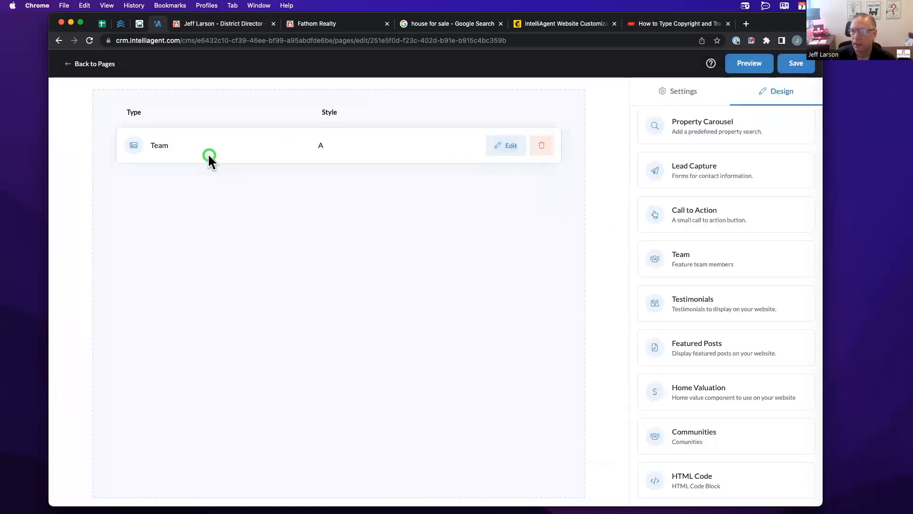
click(544, 145)
click(388, 189)
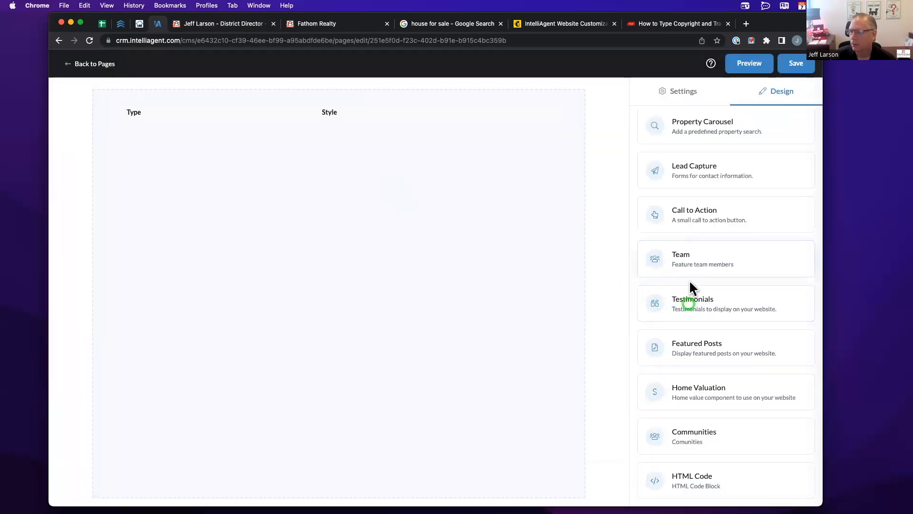
- Add a style A Testimonials section filtered to the 'client' tag and save it
drag(686, 307, 295, 220)
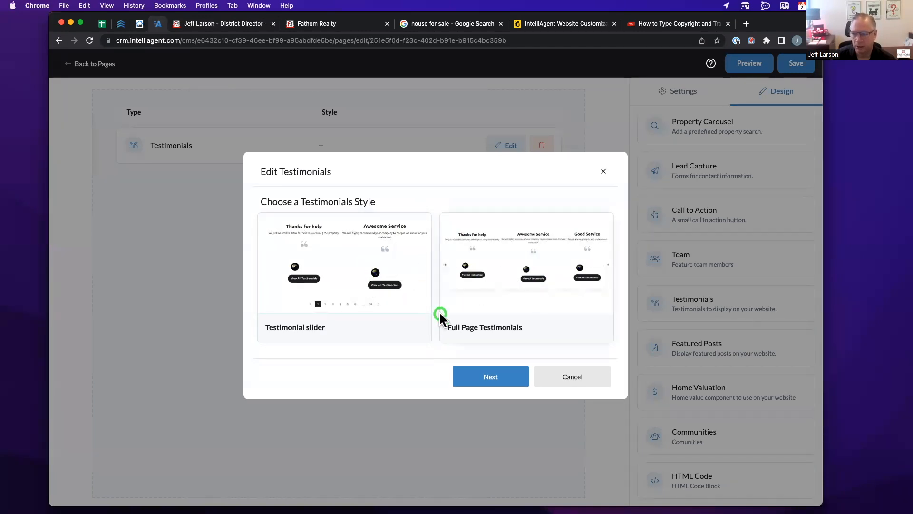
click(480, 379)
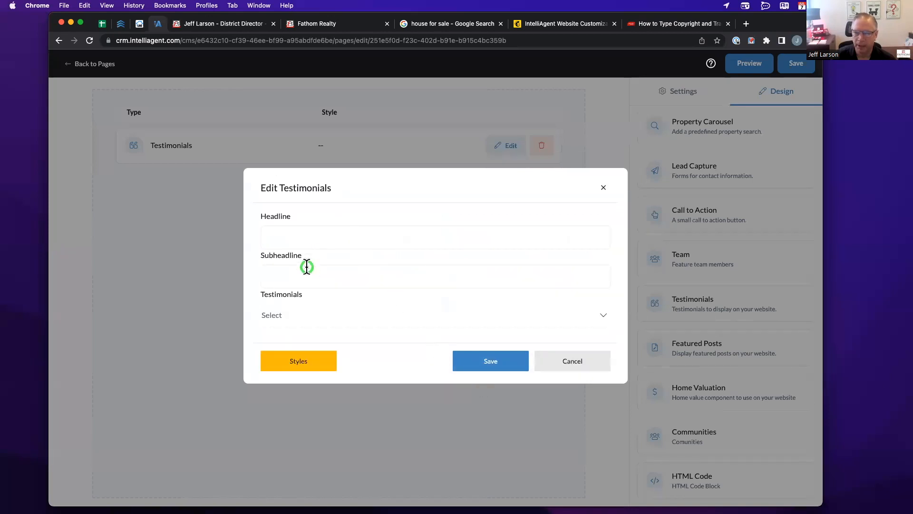
click(281, 316)
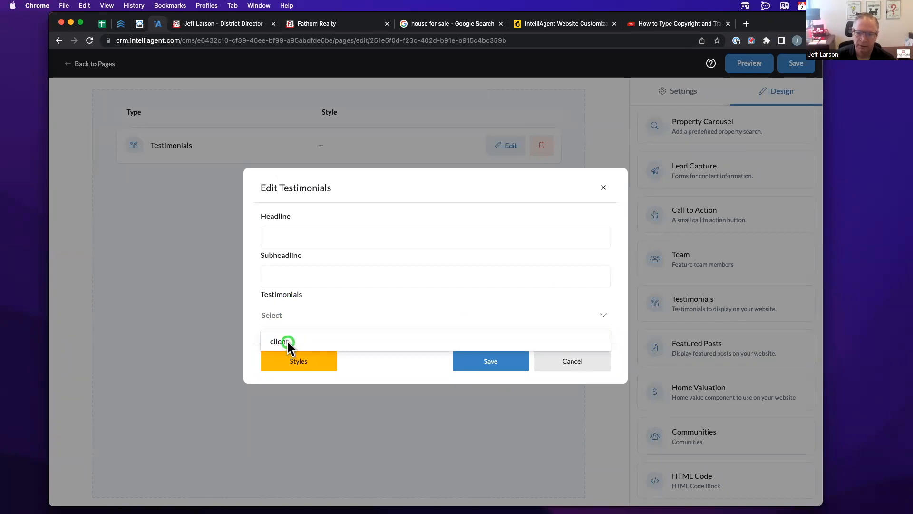
click(287, 341)
click(332, 316)
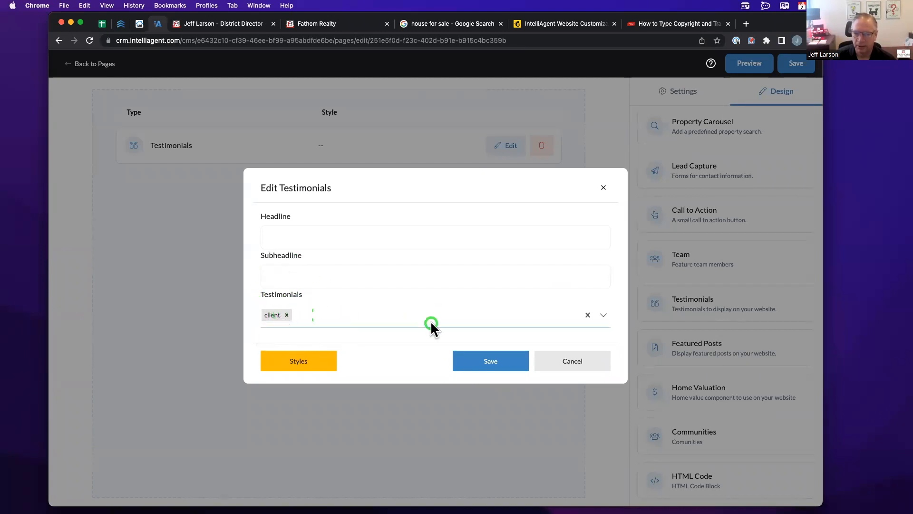
click(467, 362)
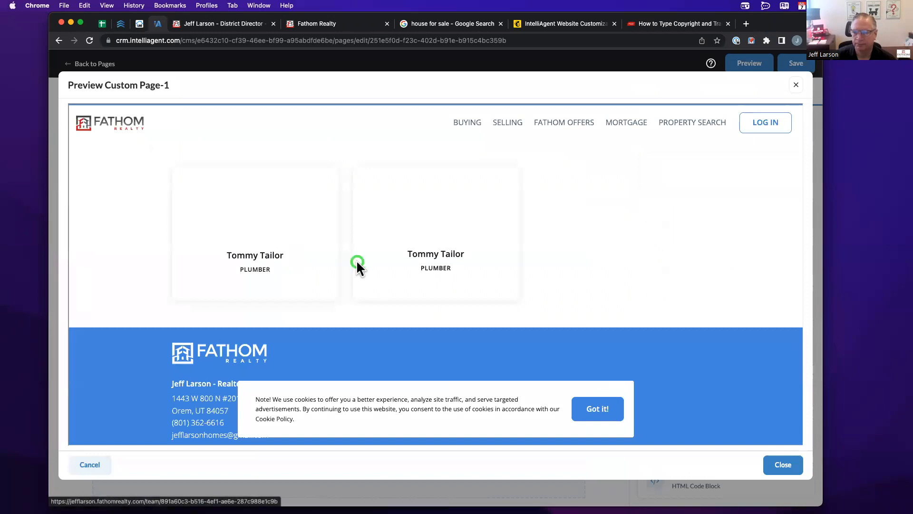
- Preview the client-quote Testimonials carousel, then start deleting the Testimonials block
click(798, 86)
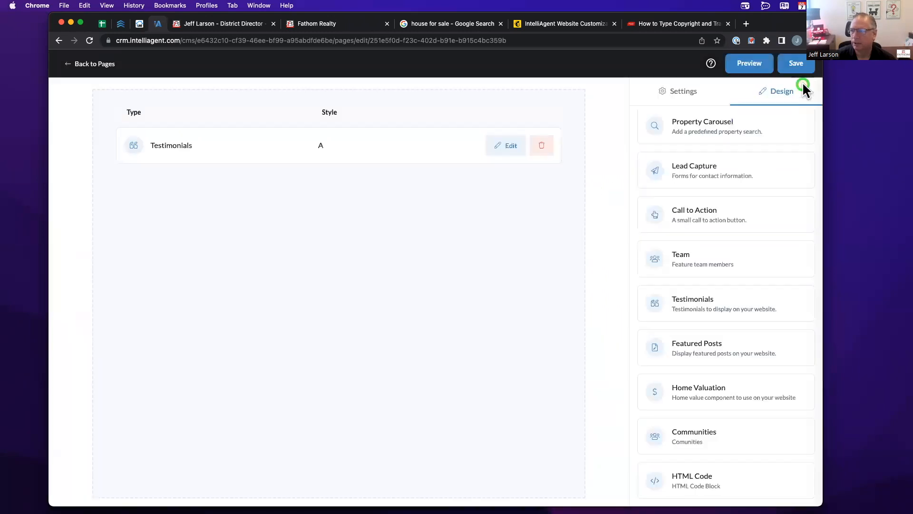
click(734, 66)
click(758, 65)
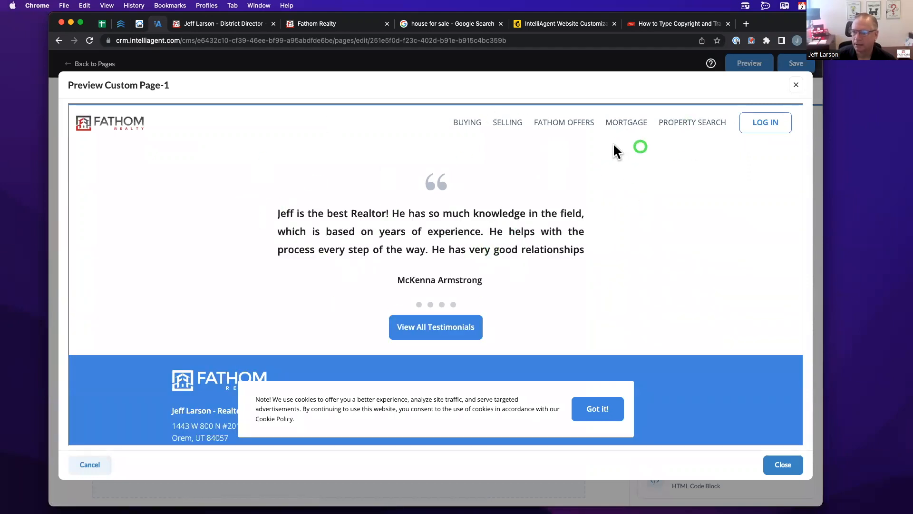
click(795, 81)
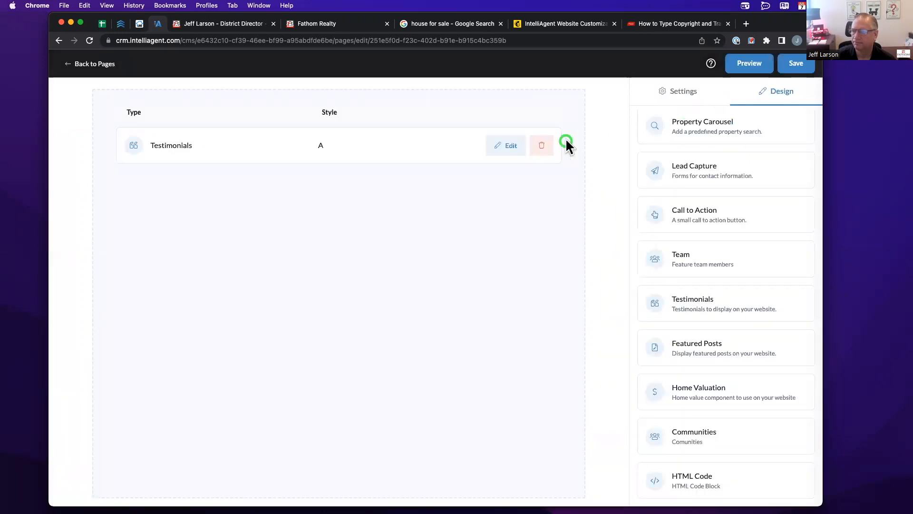
click(544, 142)
click(420, 184)
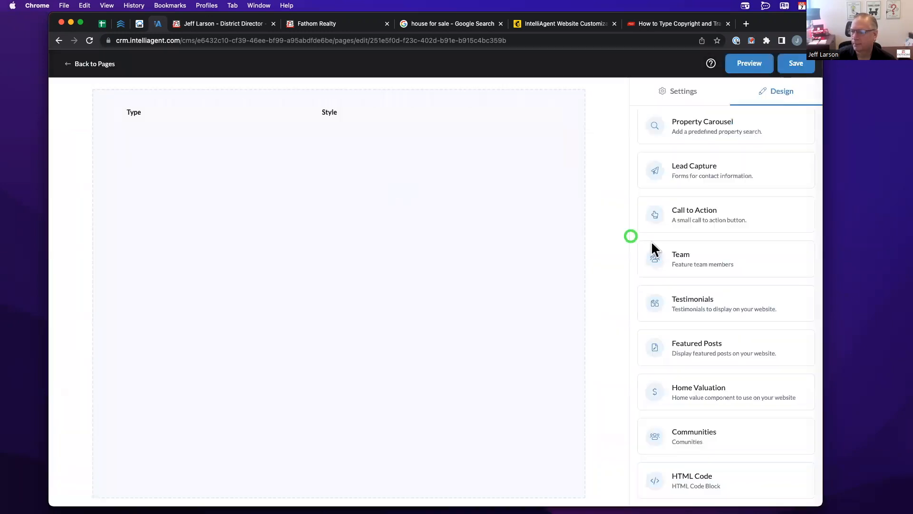
drag(698, 344, 320, 189)
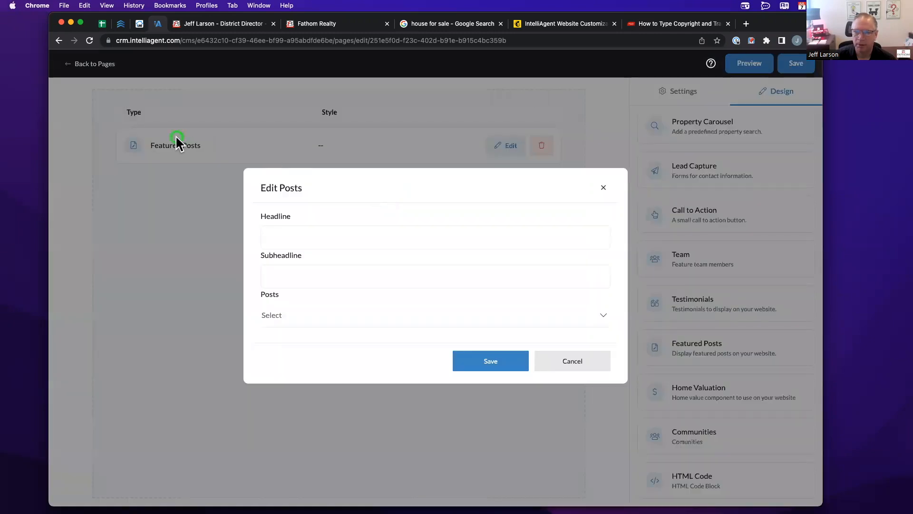
click(301, 315)
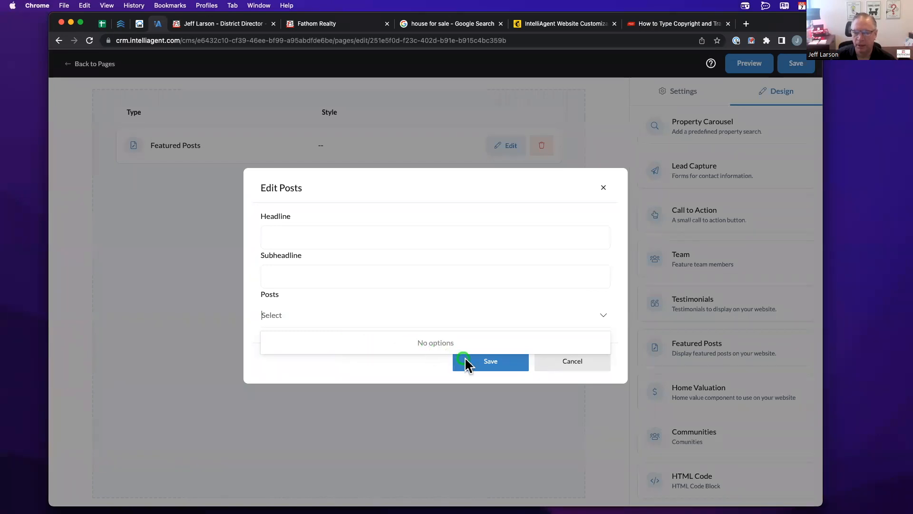
click(552, 361)
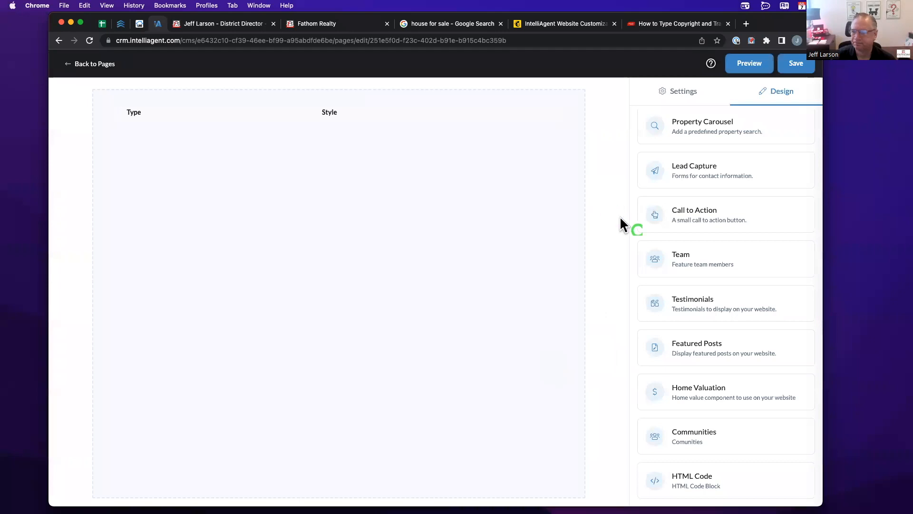
click(465, 175)
click(245, 24)
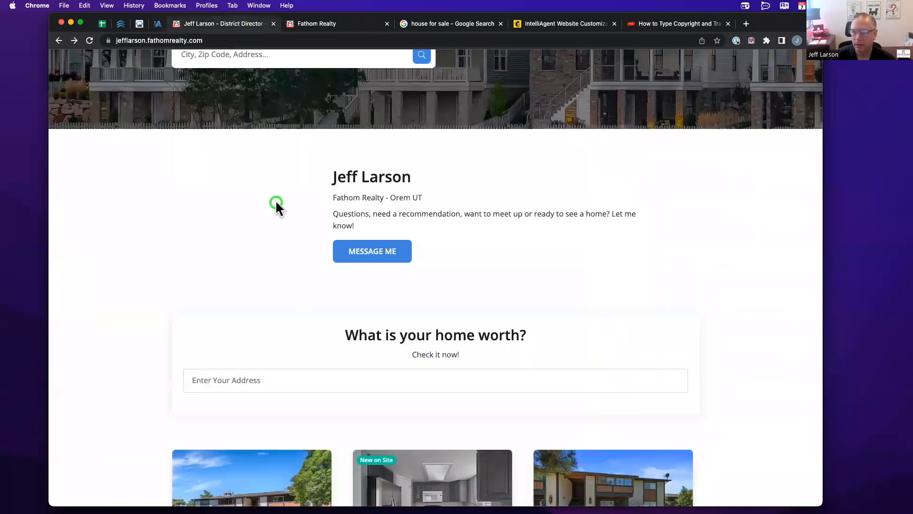
scroll(277, 205, down, 3)
click(270, 318)
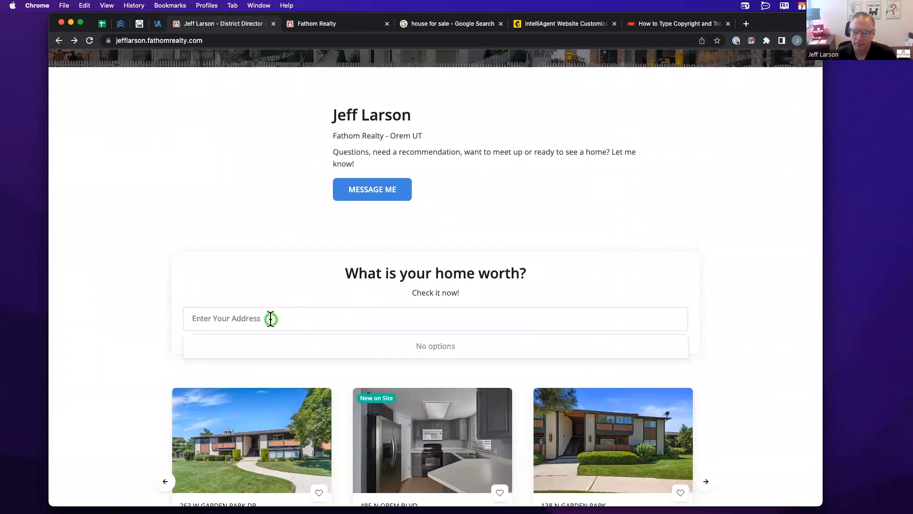
text(10245 )
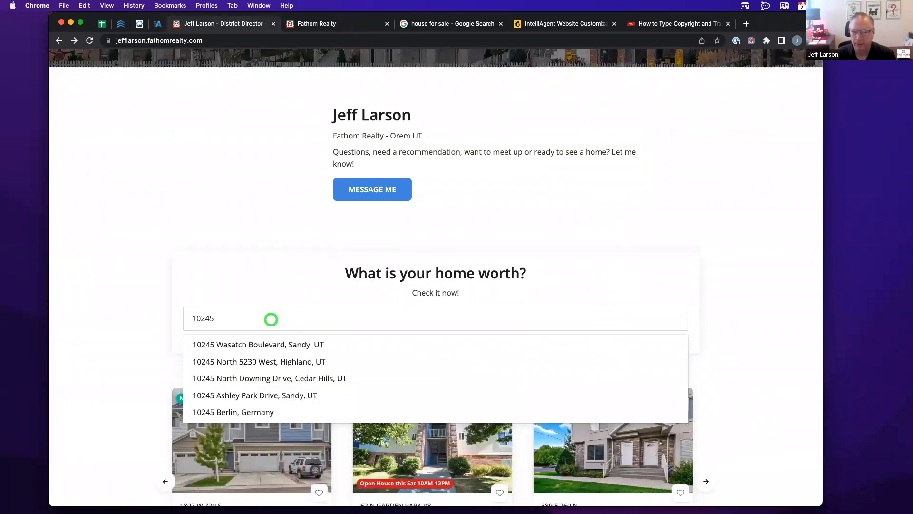
text(N)
click(244, 344)
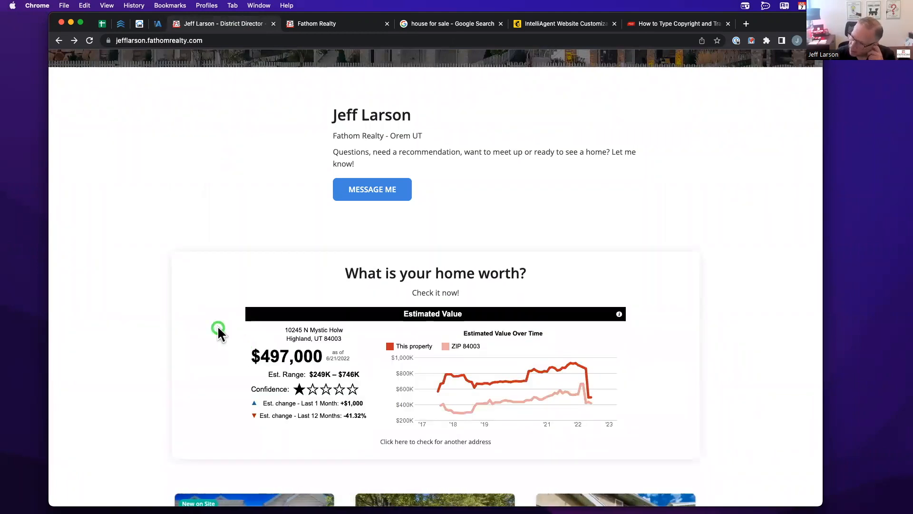
scroll(218, 329, down, 2)
scroll(219, 329, down, 1)
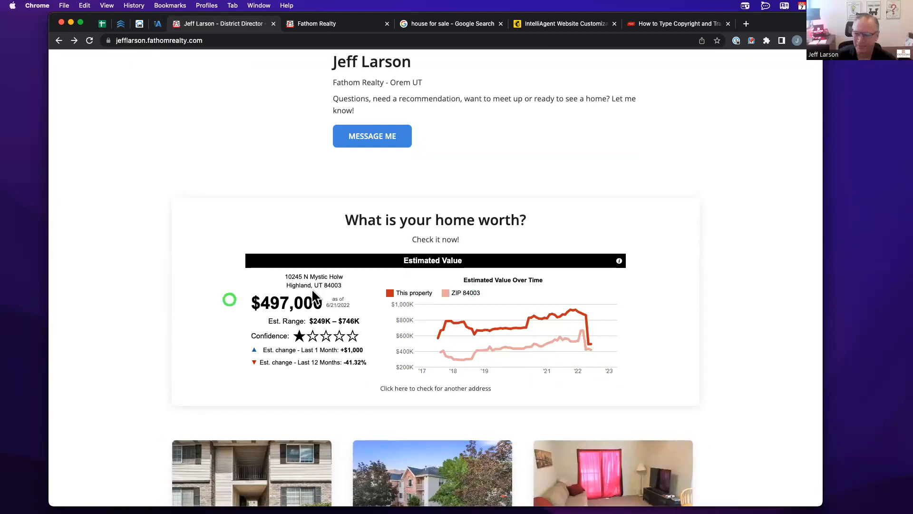
scroll(391, 320, up, 1)
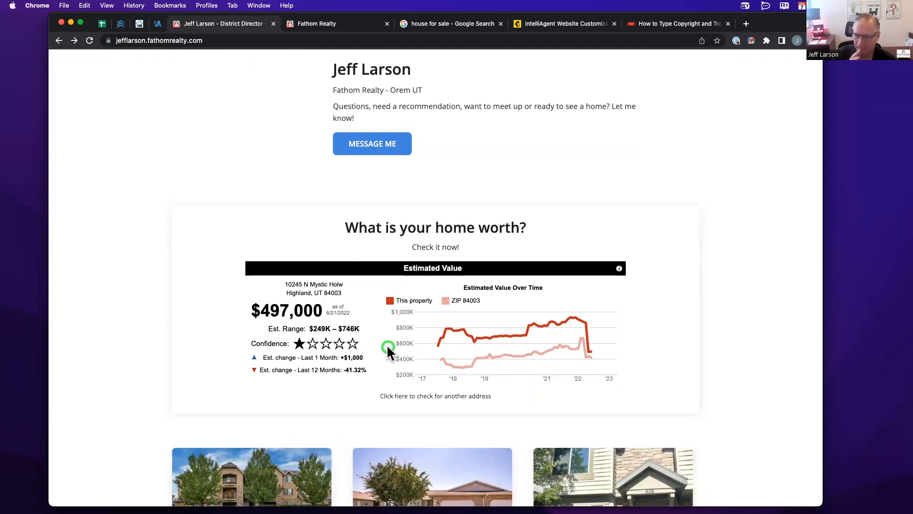
scroll(390, 335, up, 1)
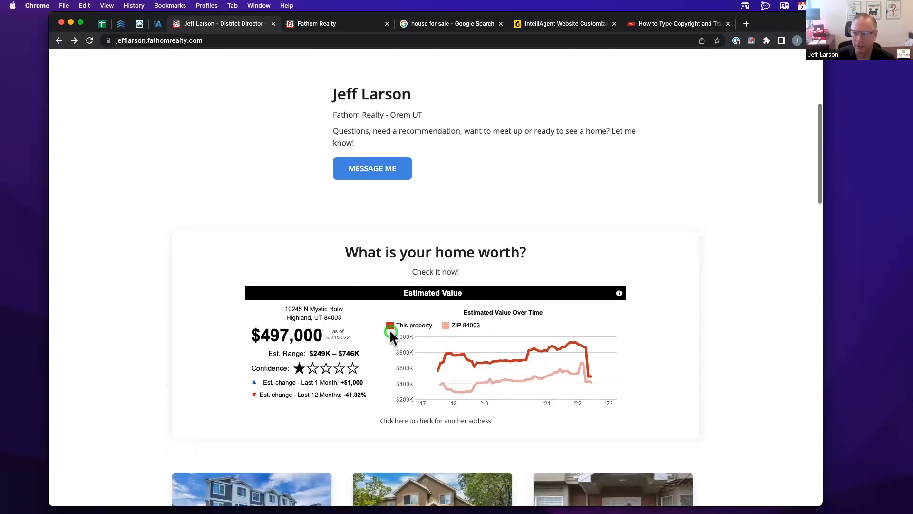
click(158, 23)
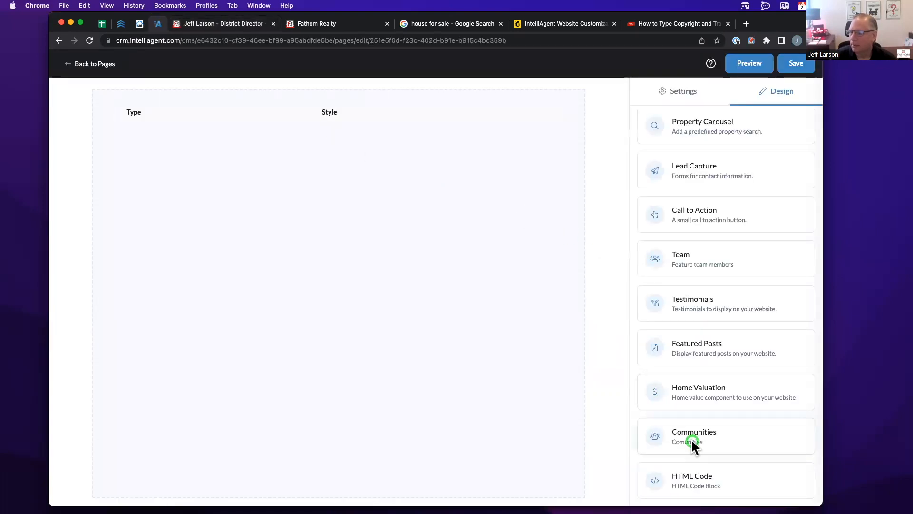
- Add a Communities block in Card View style to the custom page and save it
drag(691, 439, 373, 196)
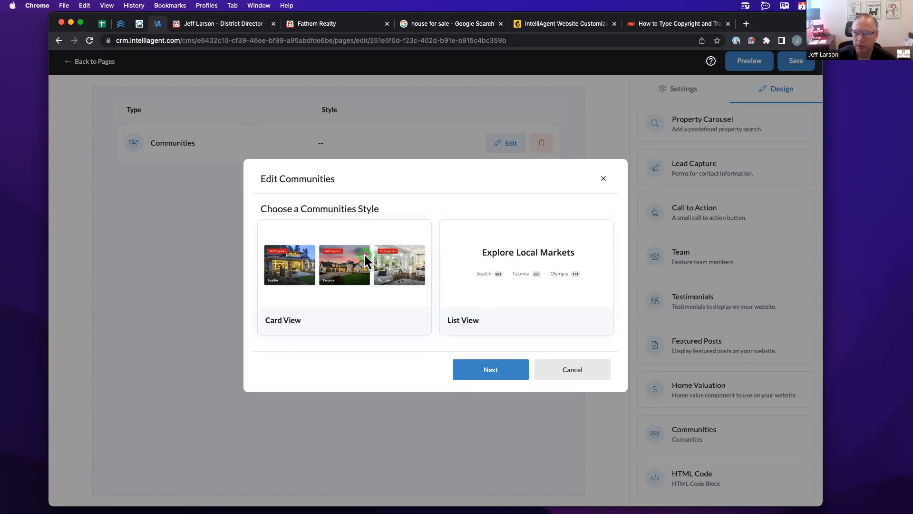
click(393, 306)
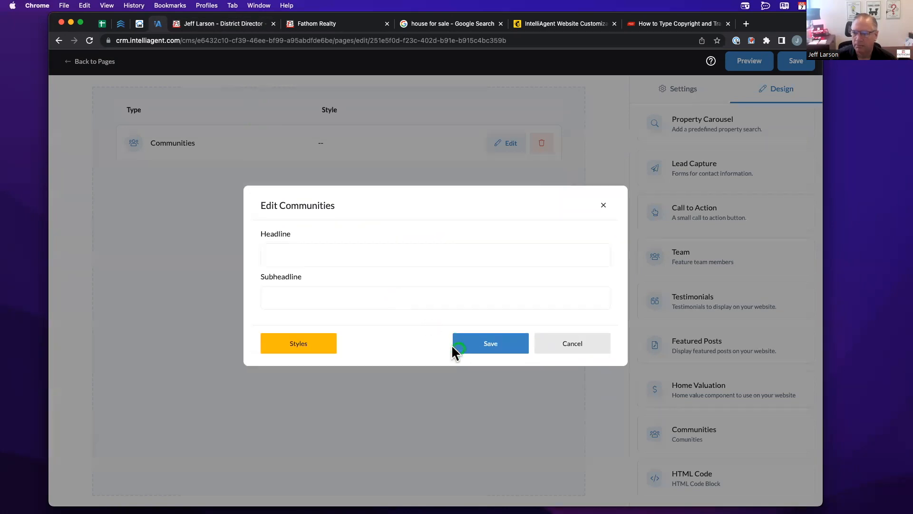
click(481, 342)
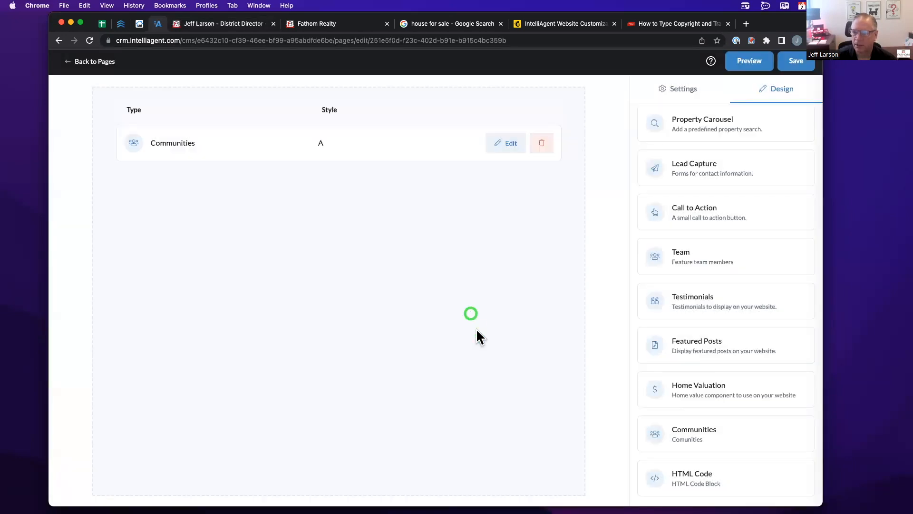
- Look over the agent's live website, then come back to the page editor
click(256, 24)
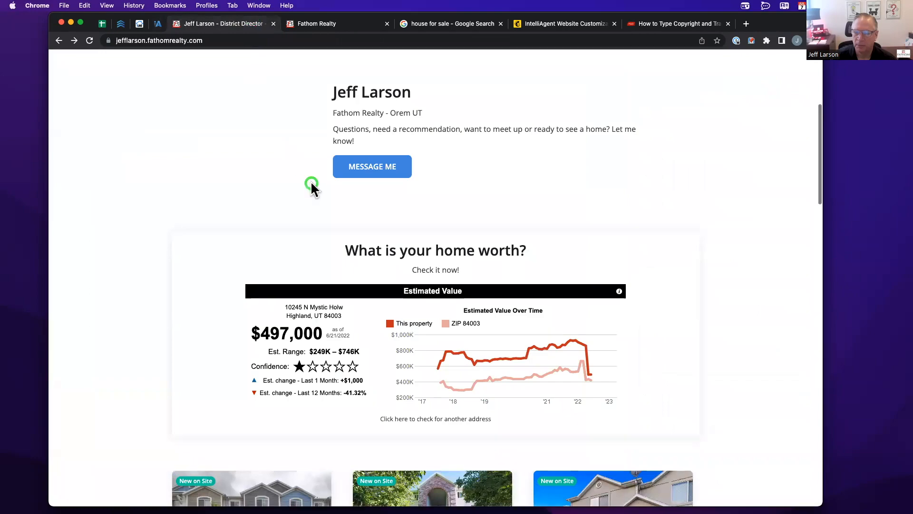
scroll(310, 183, down, 10)
scroll(311, 187, down, 9)
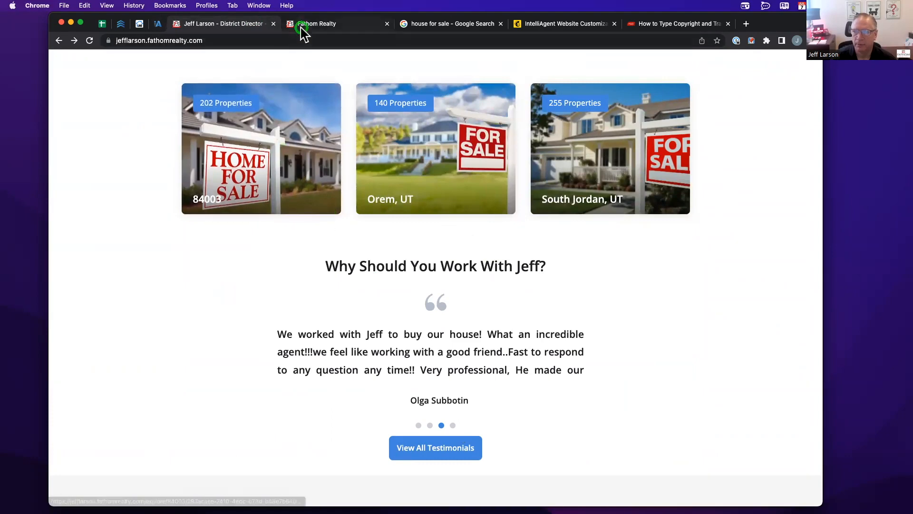
click(158, 24)
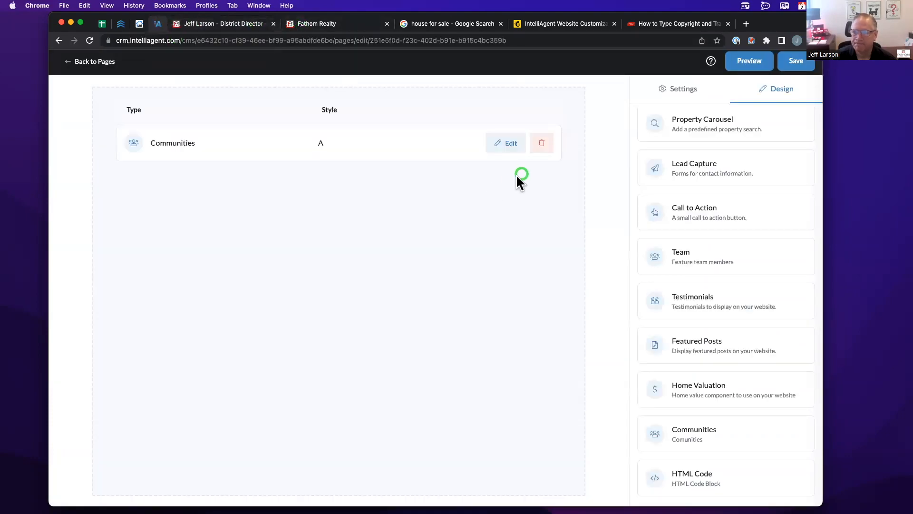
- Back out of deleting Communities, discard a trial HTML Code block, and view page Settings
click(536, 146)
click(457, 182)
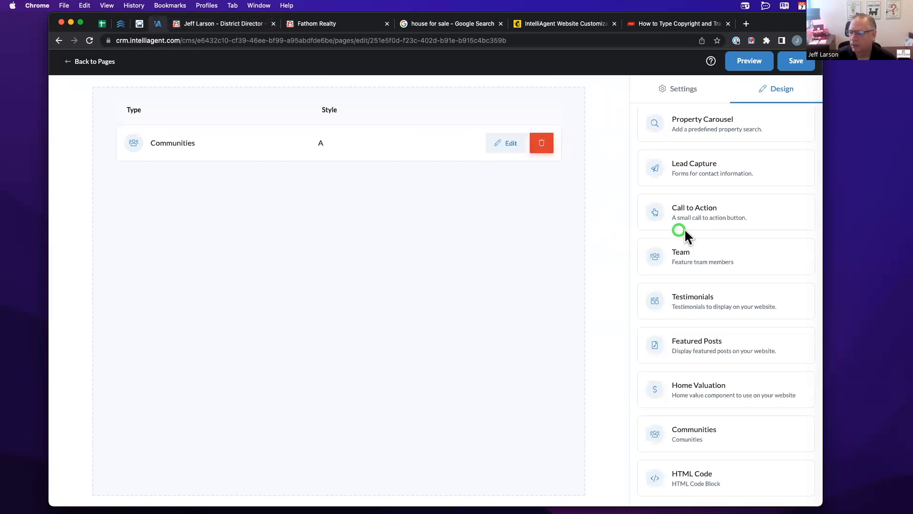
drag(697, 480, 285, 202)
click(305, 208)
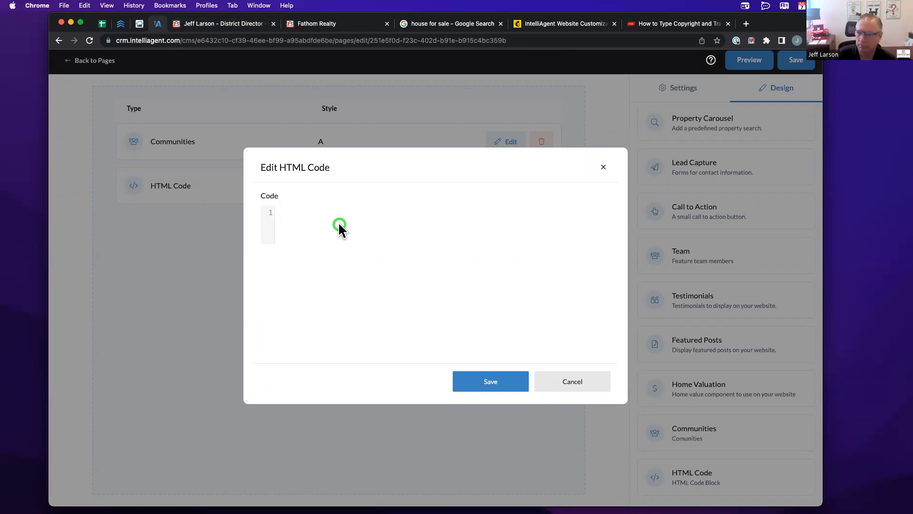
click(545, 381)
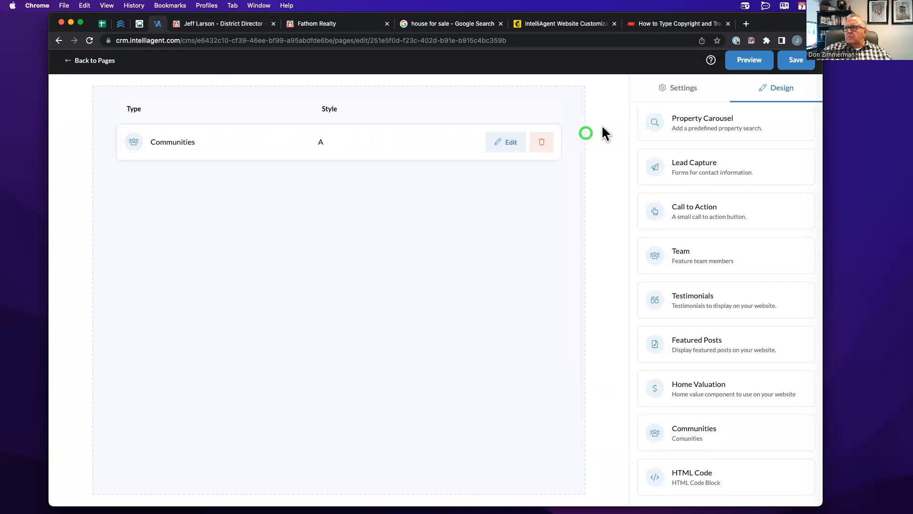
click(687, 89)
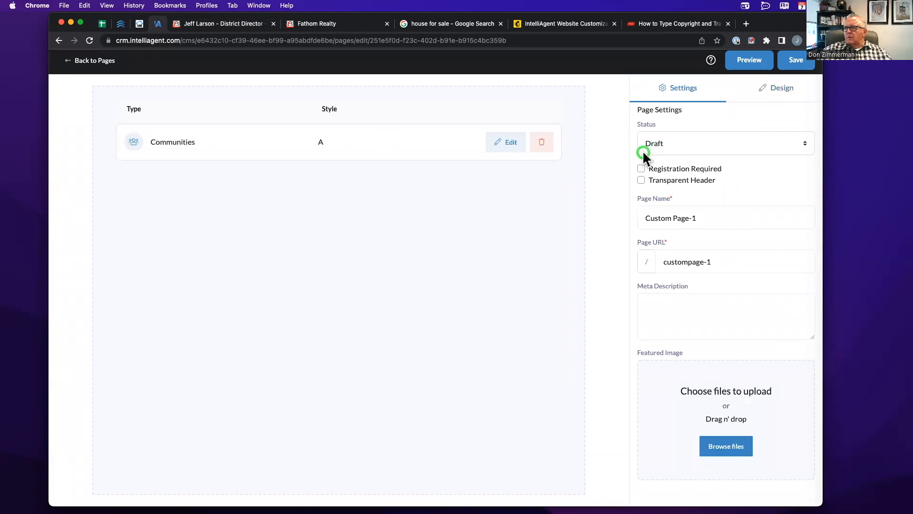
- Set Custom Page-1 to Published with the URL /shortsales and save it
click(675, 143)
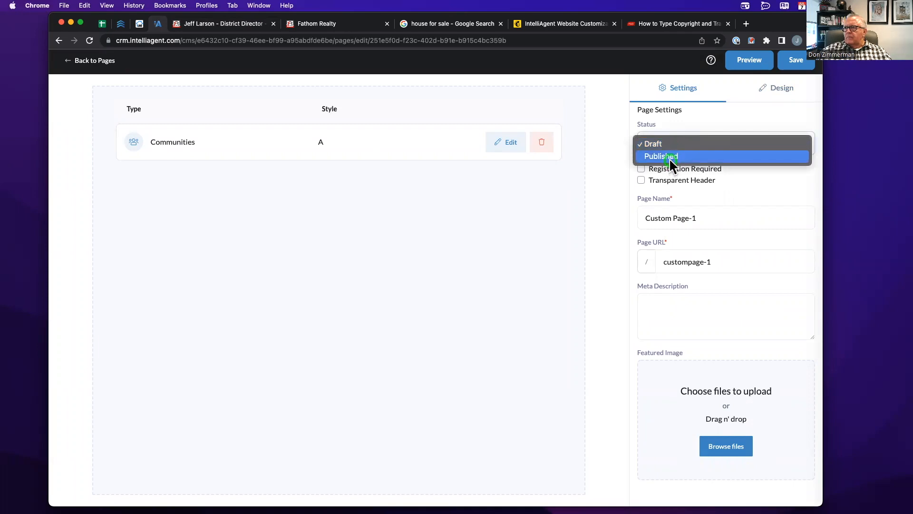
click(670, 157)
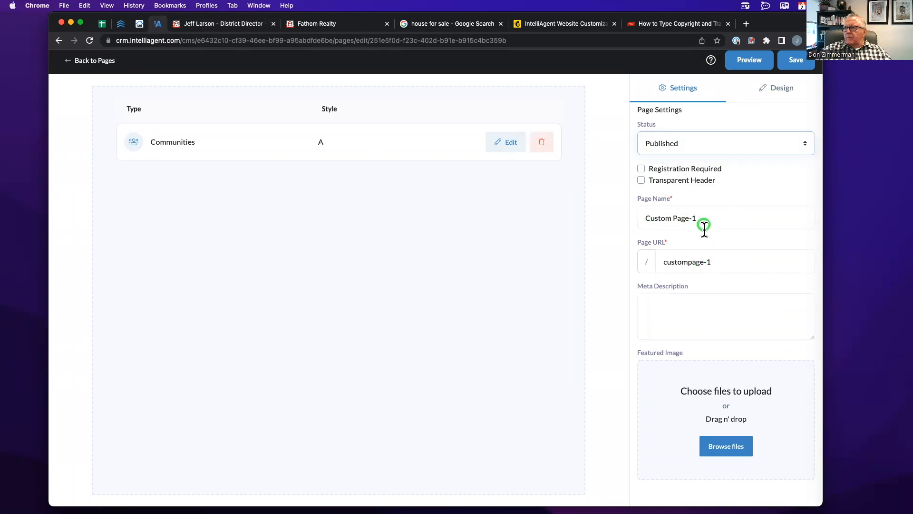
triple_click(701, 263)
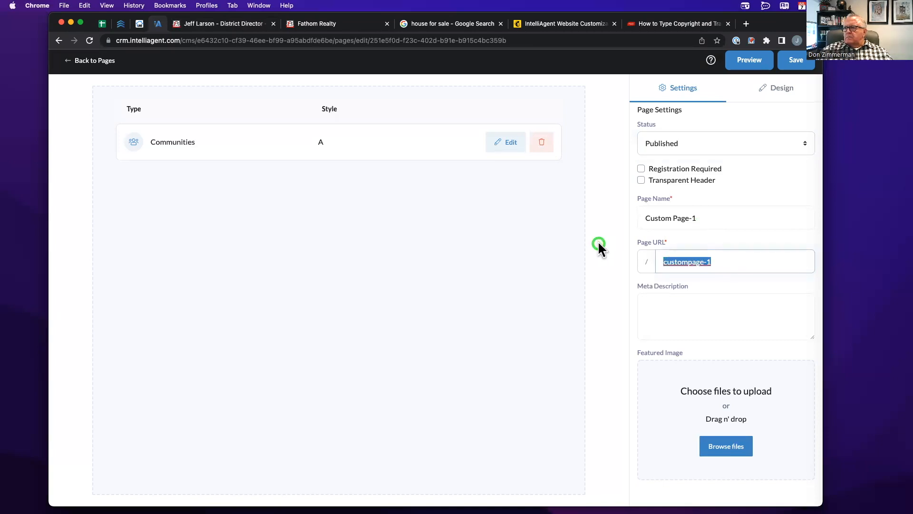
text(shortsales)
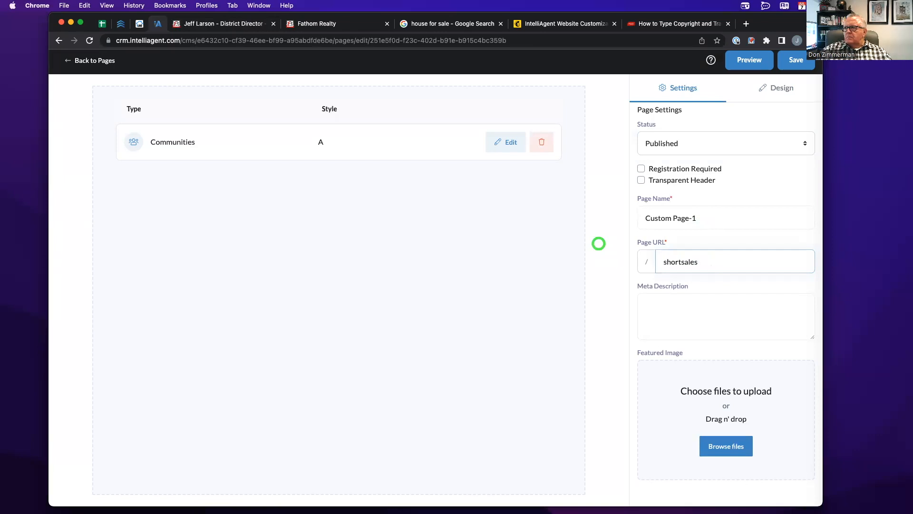
key(Return)
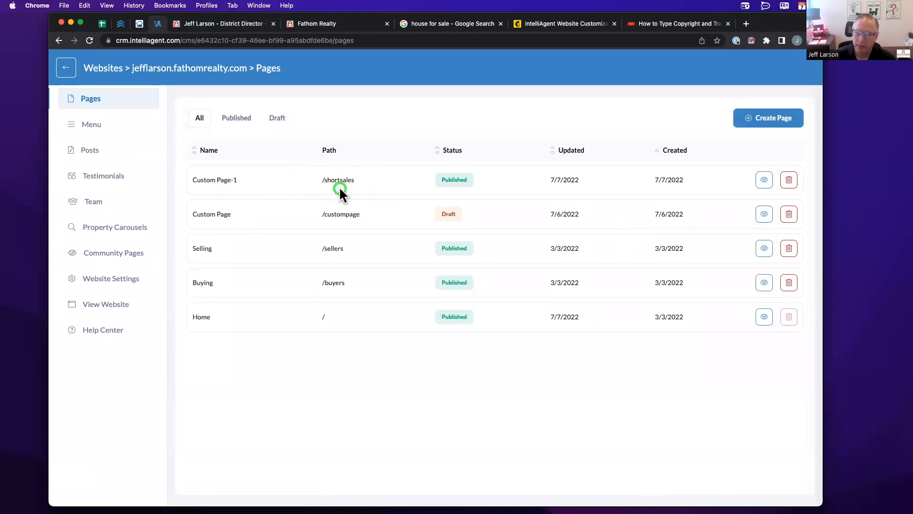
click(298, 23)
- Load jefflarson.fathomrealty.com/shortsales to view the page's 84003, Orem and South Jordan community cards
click(297, 38)
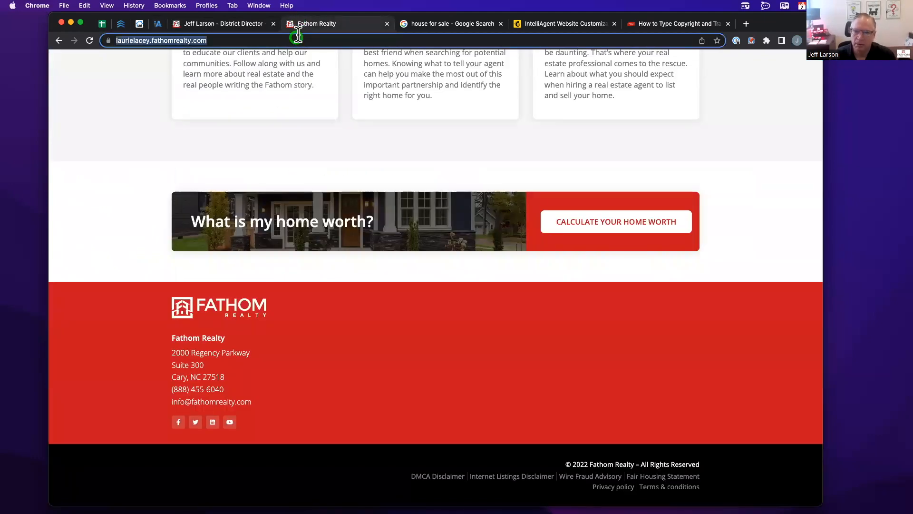
text(u)
key(BackSpace)
key(BackSpace)
text(jefflarsonhom)
key(BackSpace)
key(BackSpace)
key(BackSpace)
text(.f)
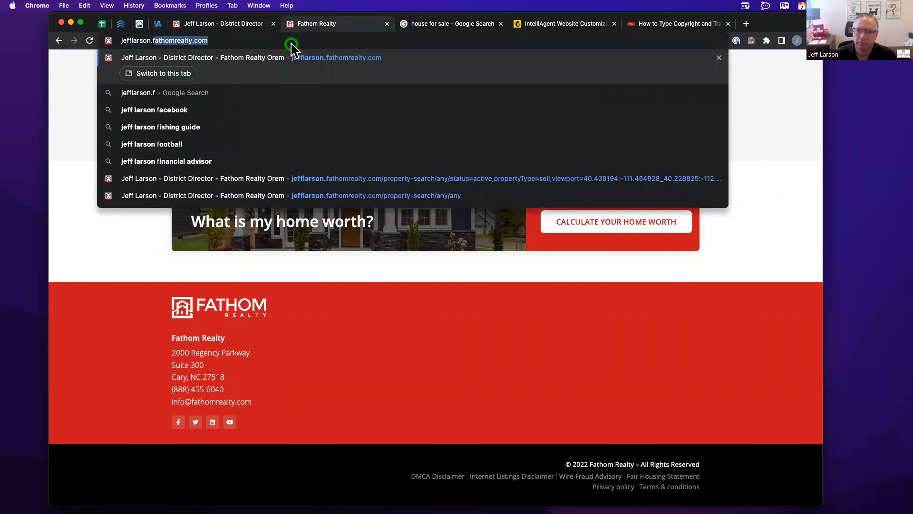
key(Right)
text(/short)
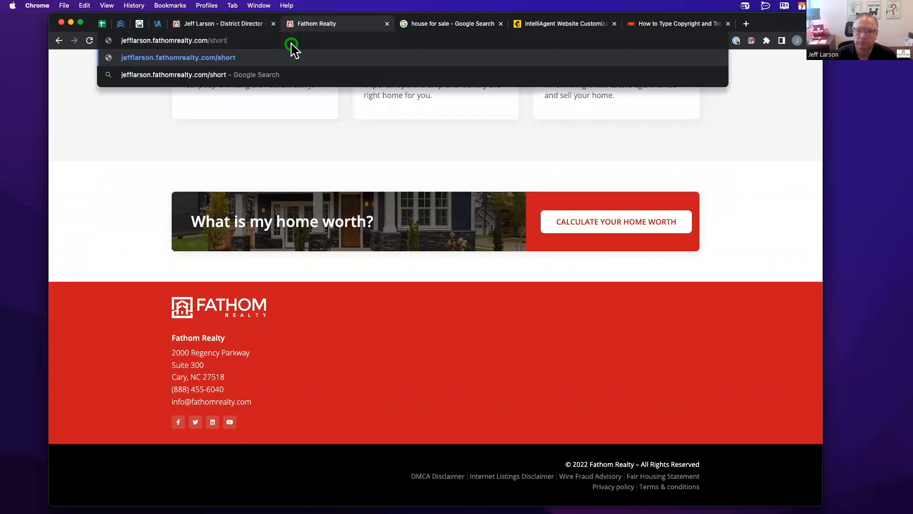
text(sales)
key(Return)
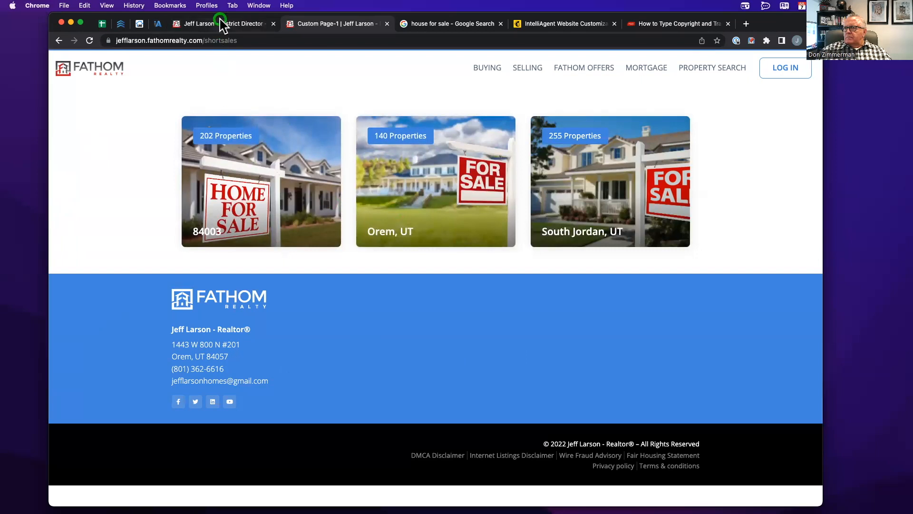
click(158, 23)
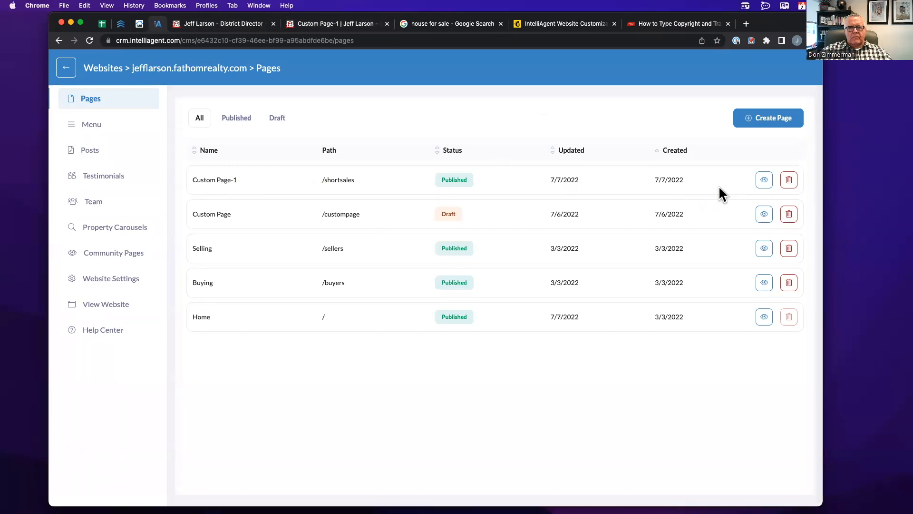
- Turn on Registration Required in Custom Page-1's settings and save
click(307, 176)
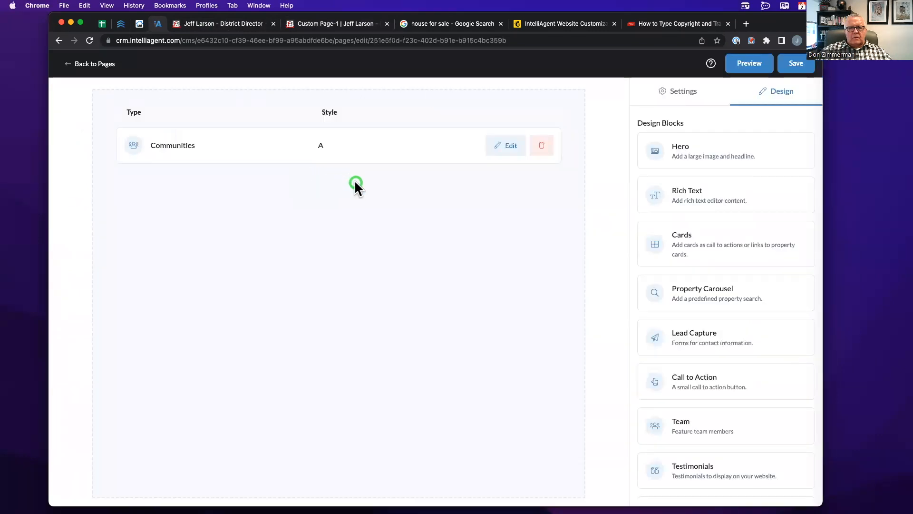
click(682, 90)
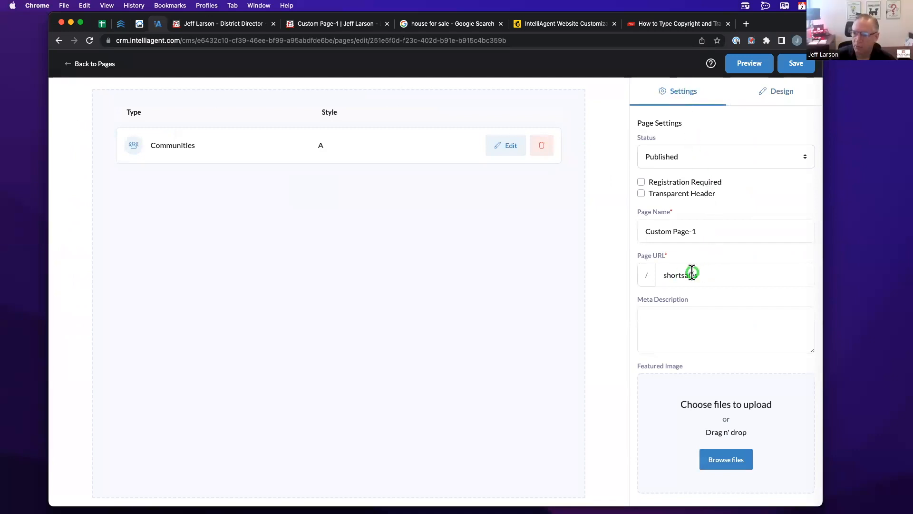
click(683, 316)
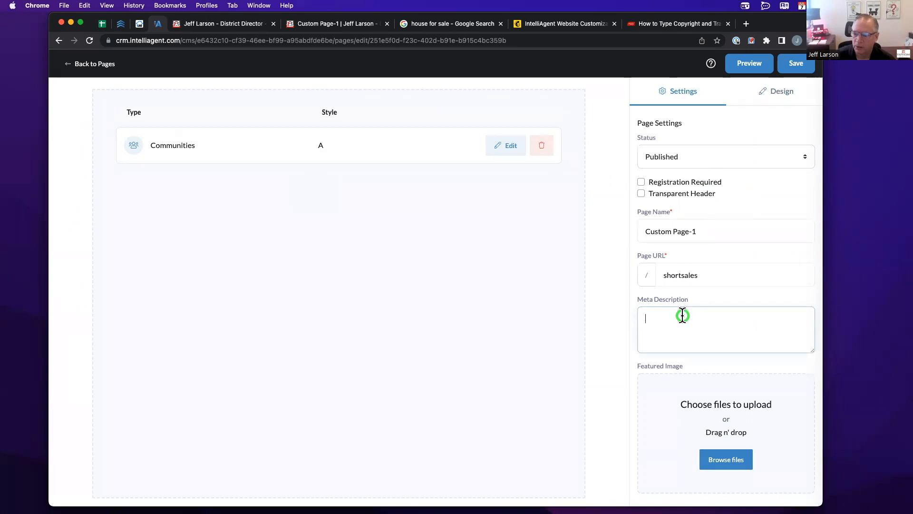
scroll(682, 315, down, 1)
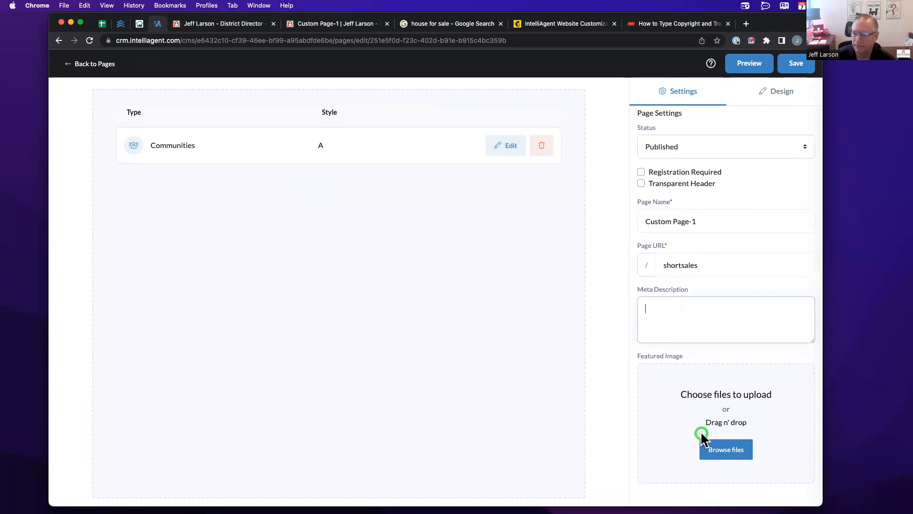
scroll(697, 395, up, 1)
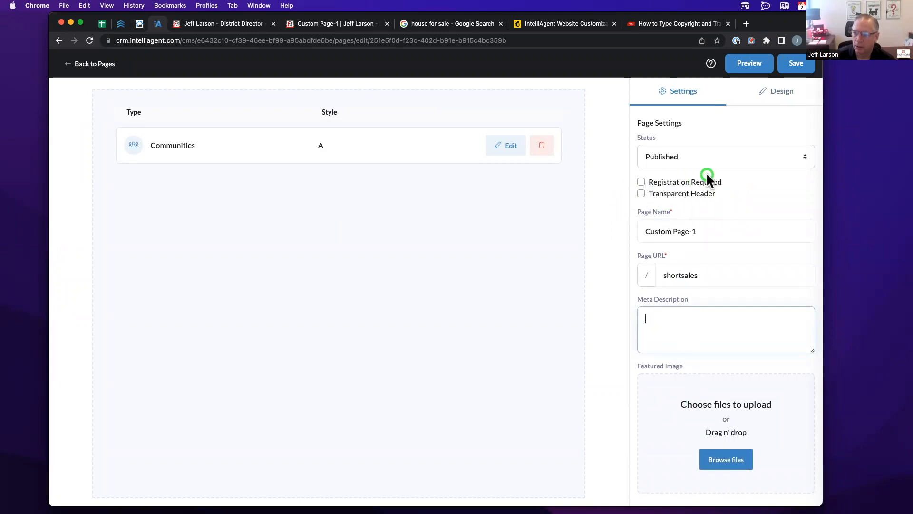
click(641, 181)
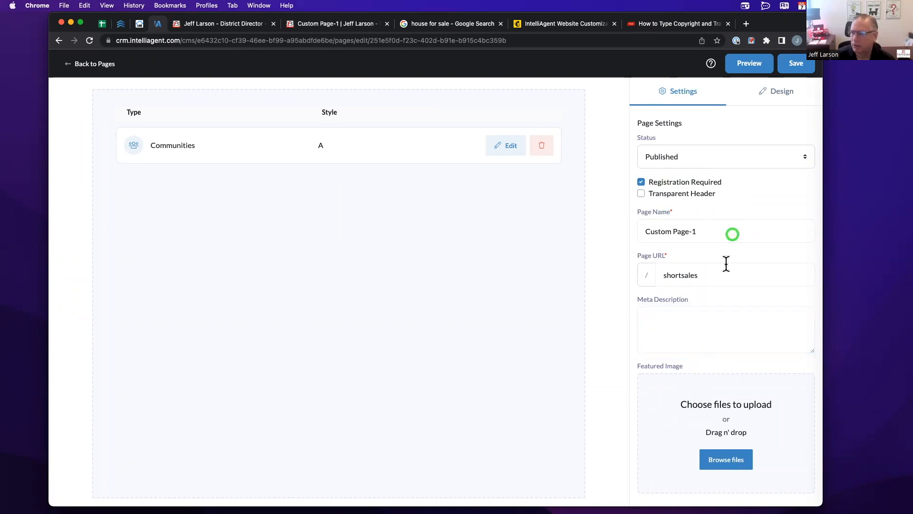
click(792, 65)
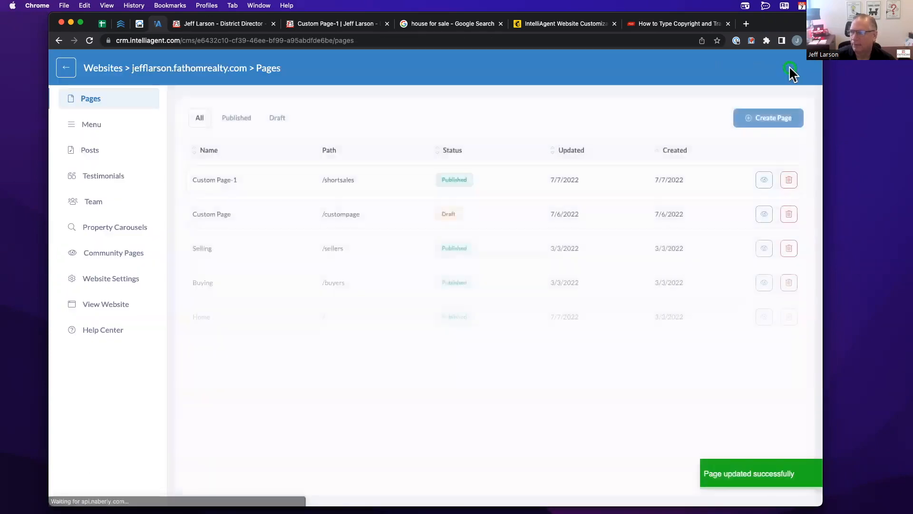
- Reload the live /shortsales page to confirm it now shows a create-account form
click(306, 27)
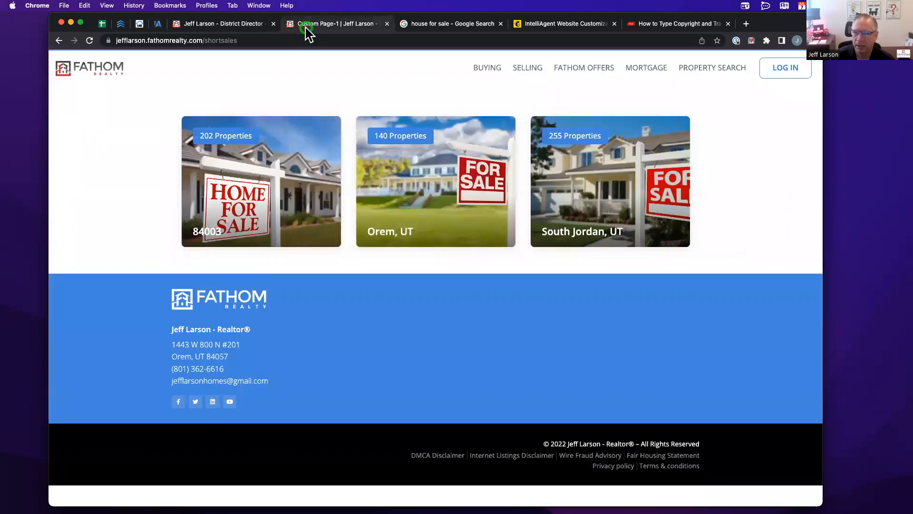
click(89, 41)
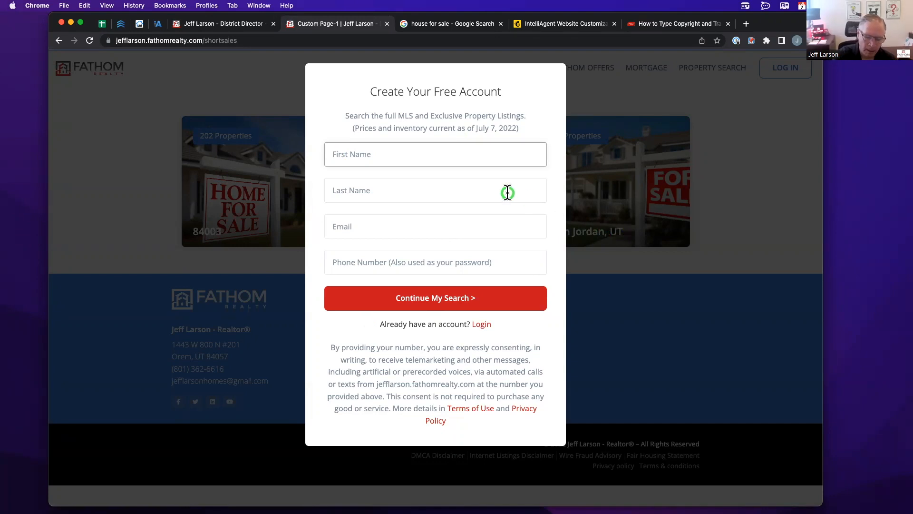
click(158, 23)
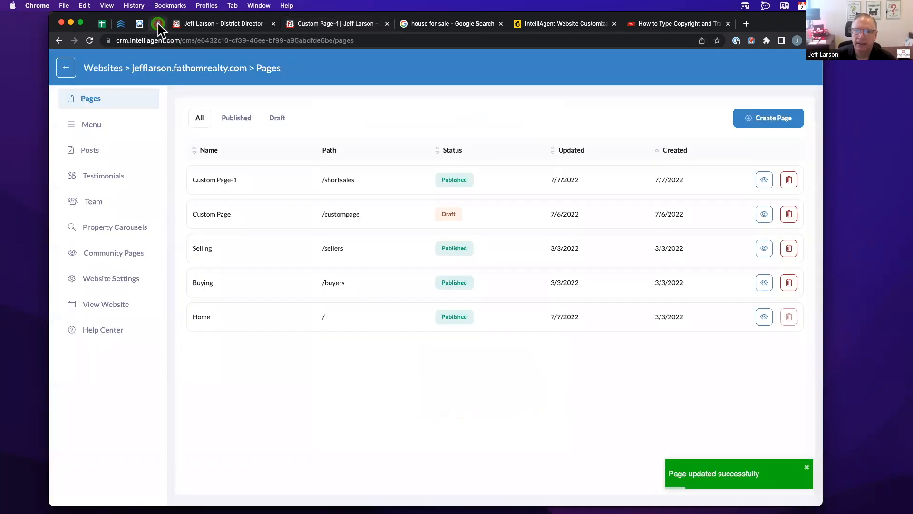
click(92, 123)
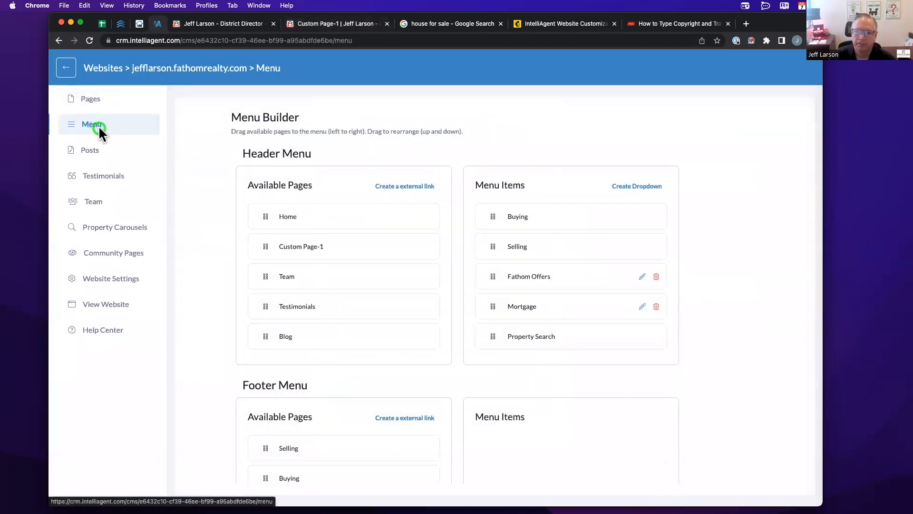
- Add Custom Page-1 to the header menu after Property Search and save the changes
click(225, 26)
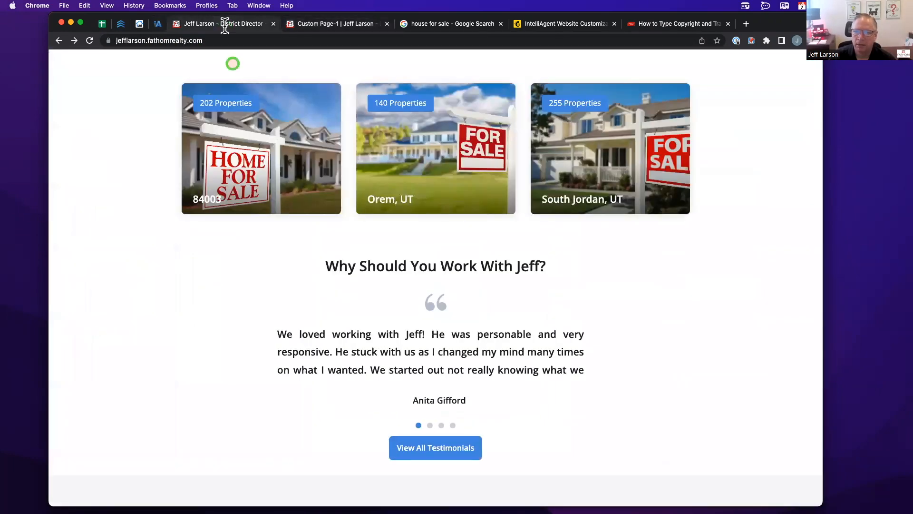
scroll(303, 153, up, 15)
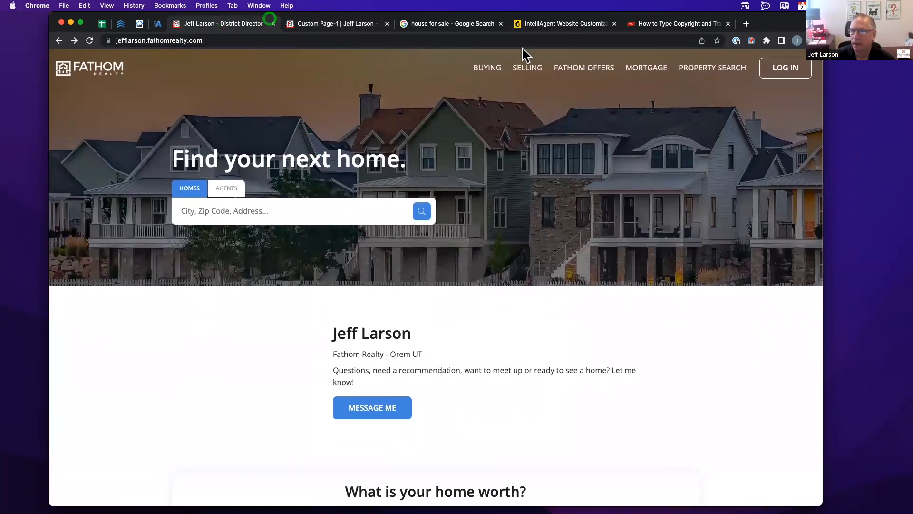
click(159, 23)
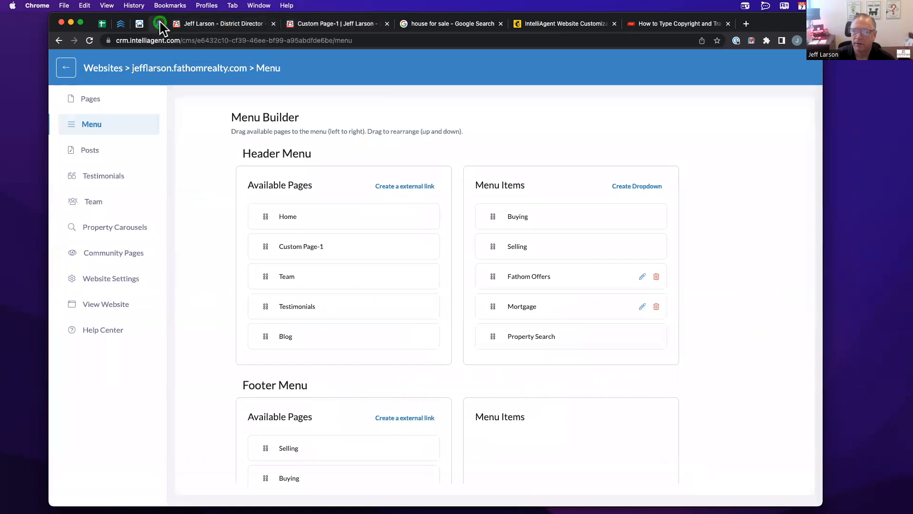
scroll(270, 172, down, 2)
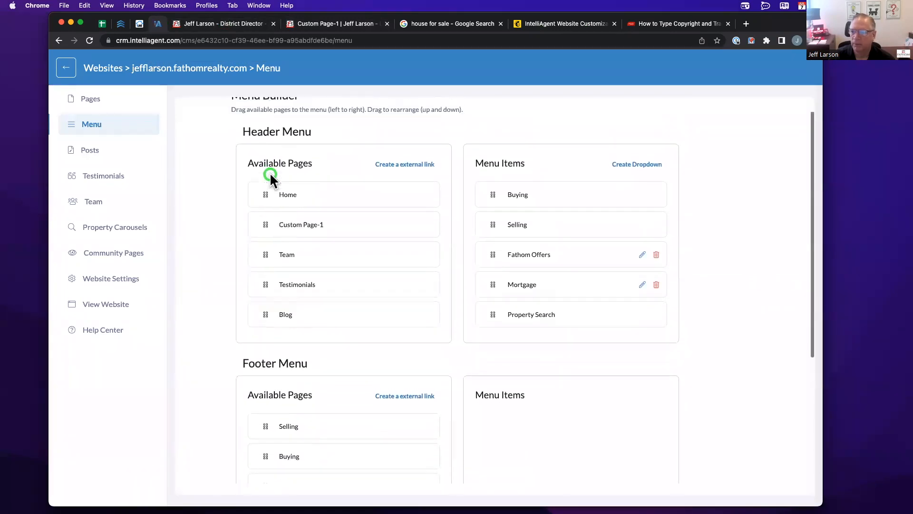
scroll(270, 172, up, 1)
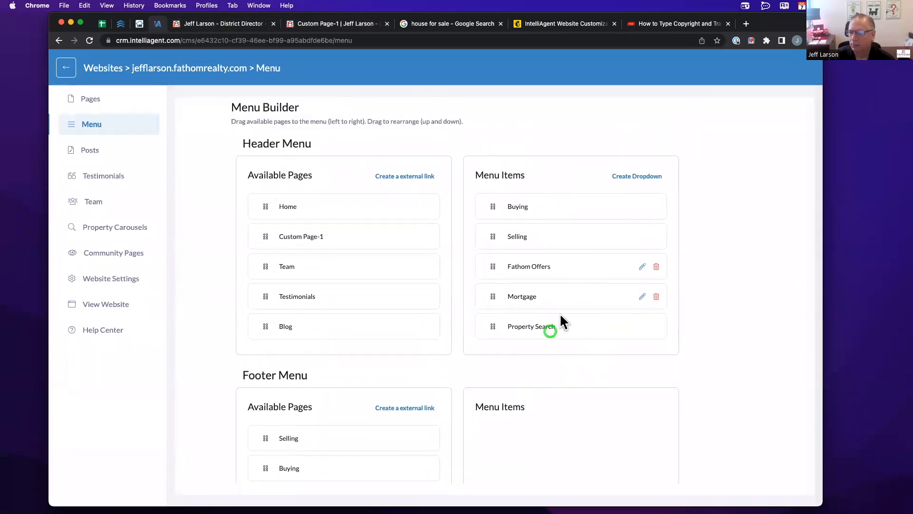
click(518, 237)
drag(313, 236, 573, 359)
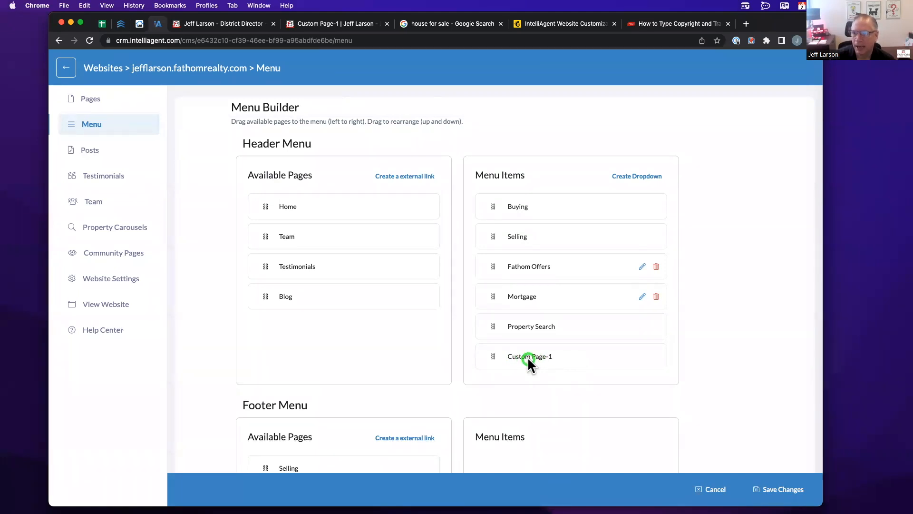
click(767, 490)
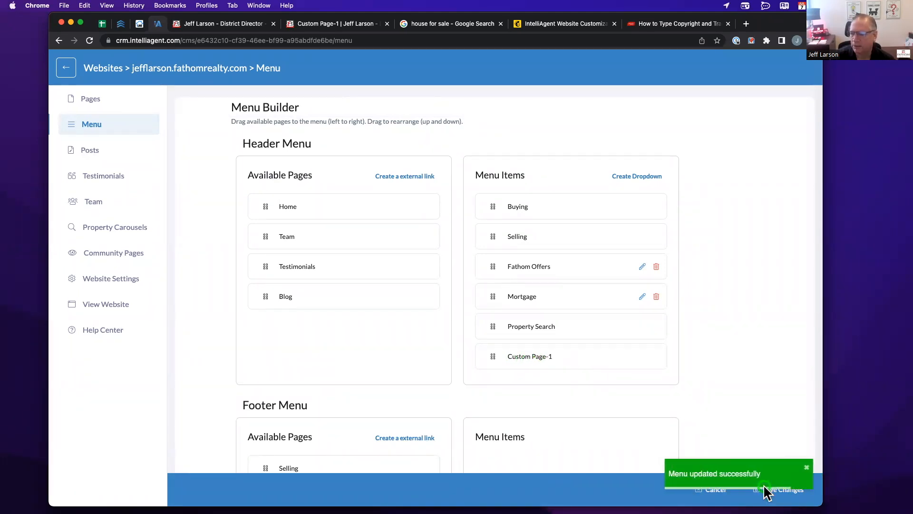
click(200, 27)
click(89, 40)
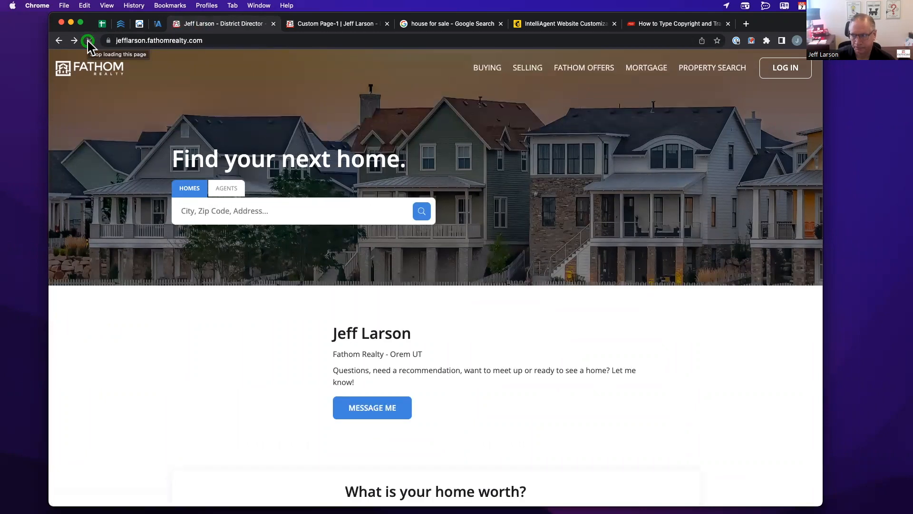
click(89, 40)
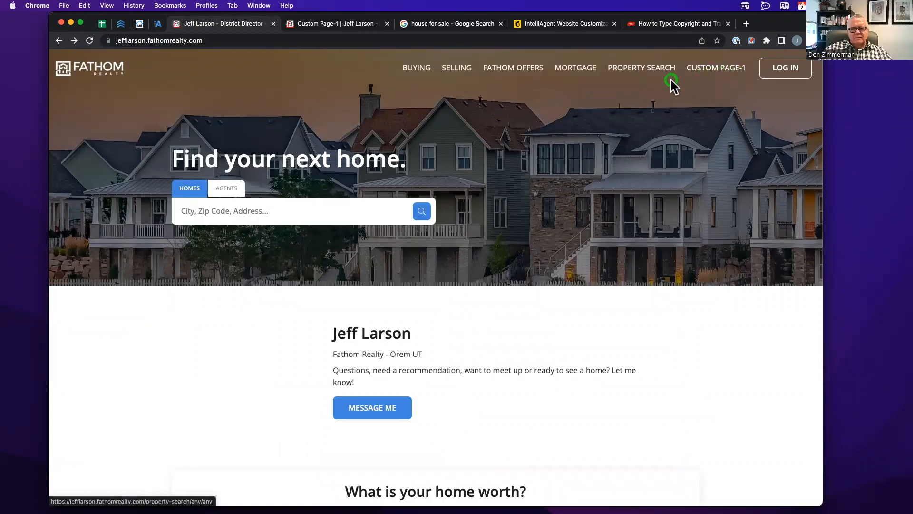
click(159, 24)
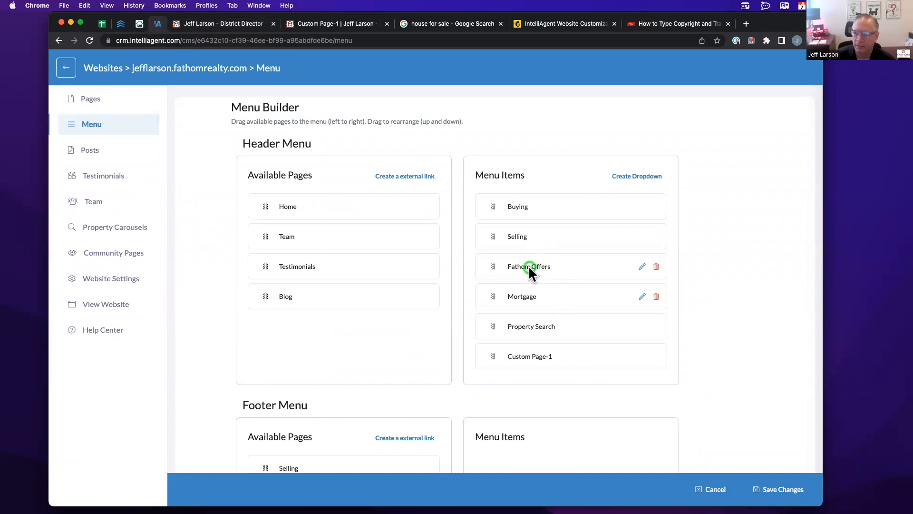
click(643, 296)
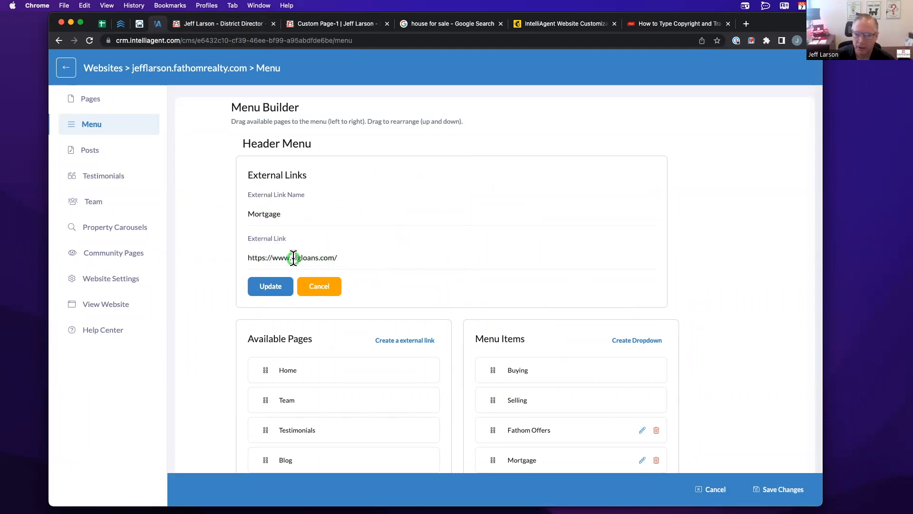
- Inspect the Fathom Offers link unchanged, then move Custom Page-1 back to Available Pages
click(332, 286)
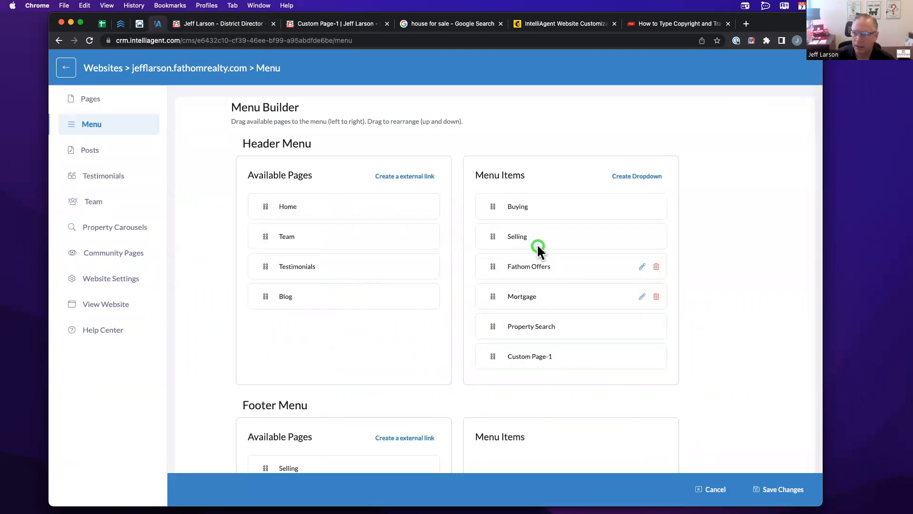
click(643, 266)
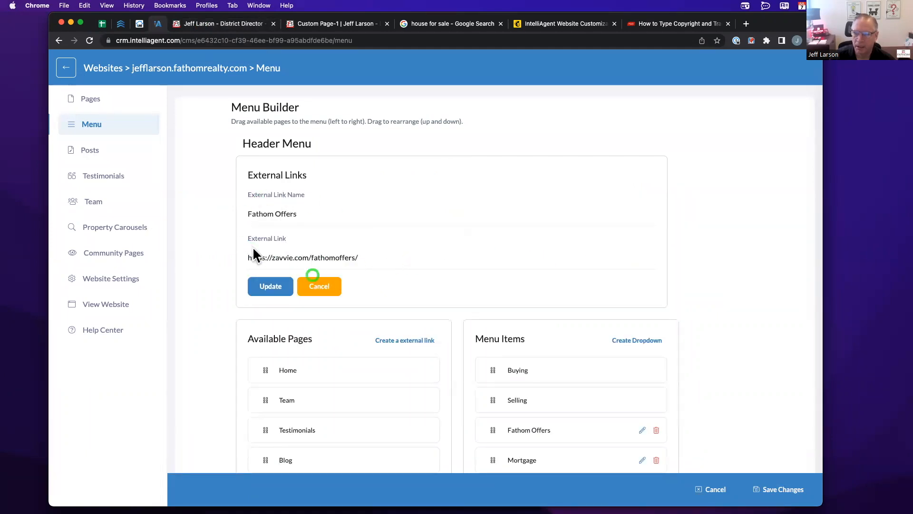
click(319, 285)
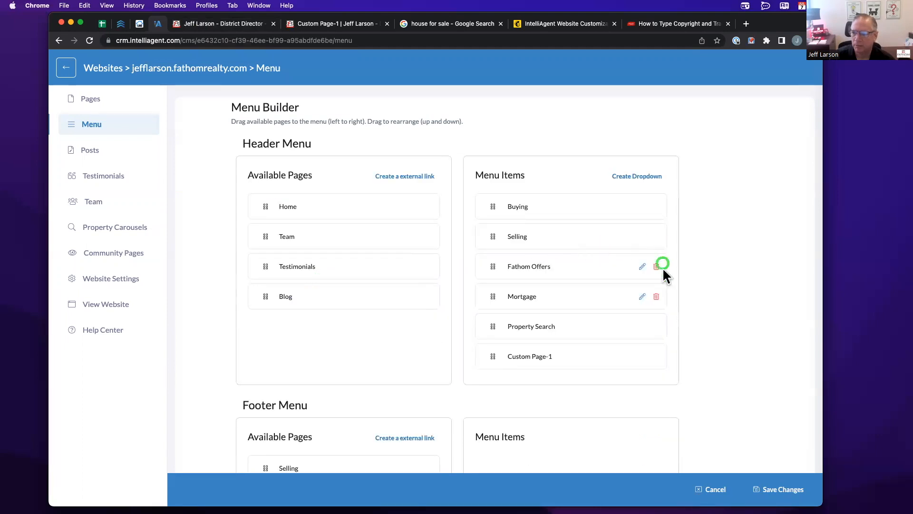
drag(549, 357, 370, 324)
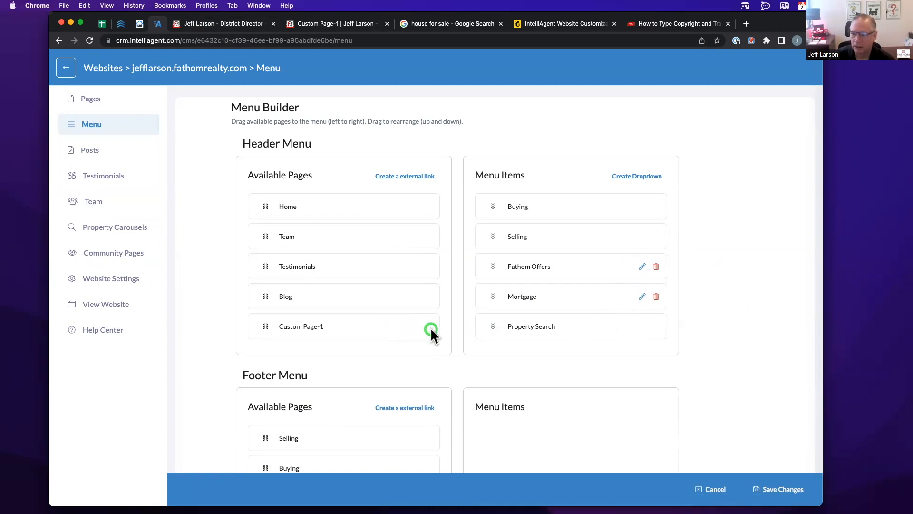
- Check the published /shortsales page on the live website
scroll(391, 294, down, 5)
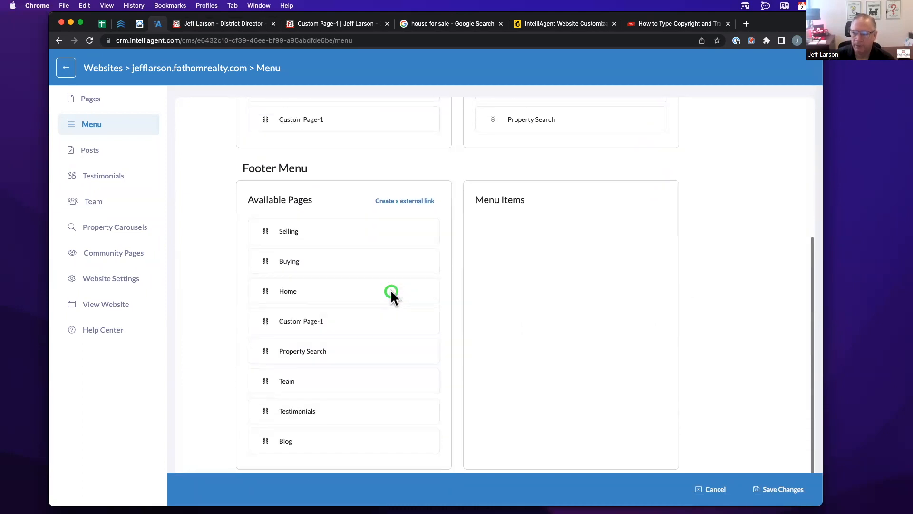
click(229, 24)
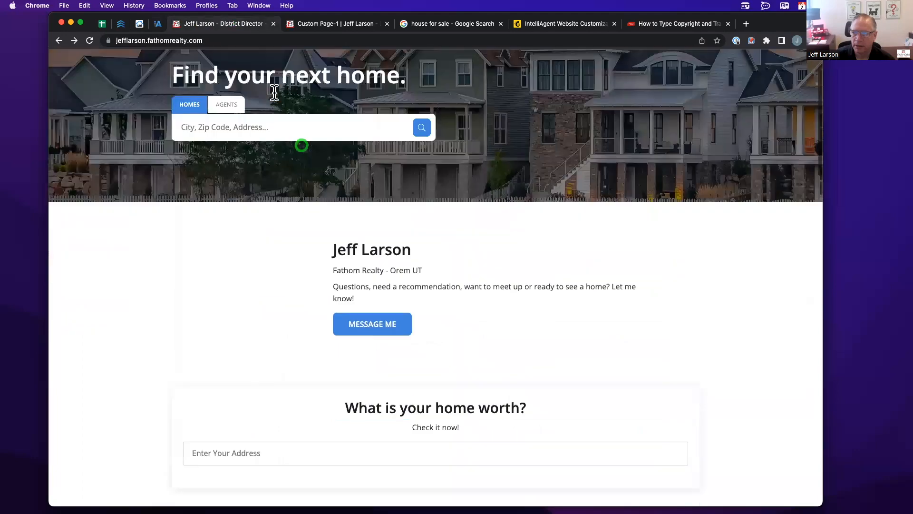
scroll(275, 93, down, 15)
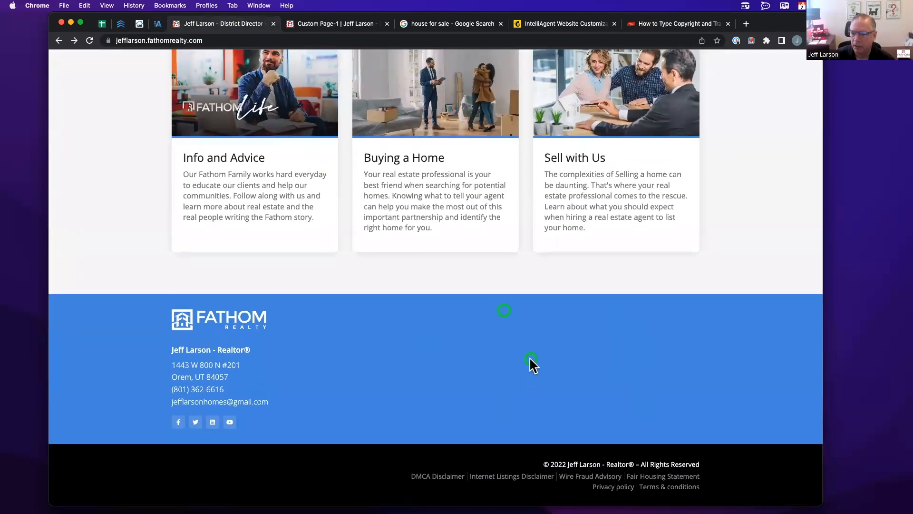
click(341, 25)
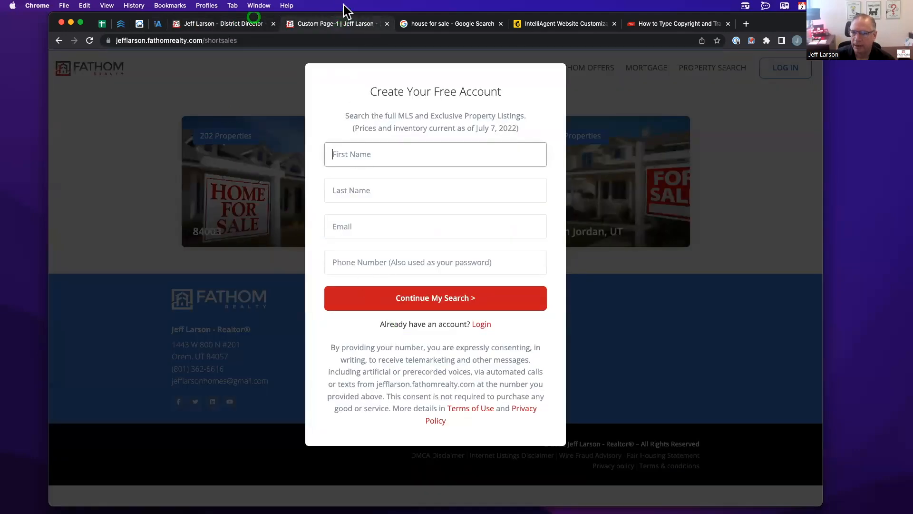
click(157, 24)
- Add Selling, Buying and Home to the footer menu and save the changes
drag(314, 229, 561, 247)
drag(312, 244, 479, 291)
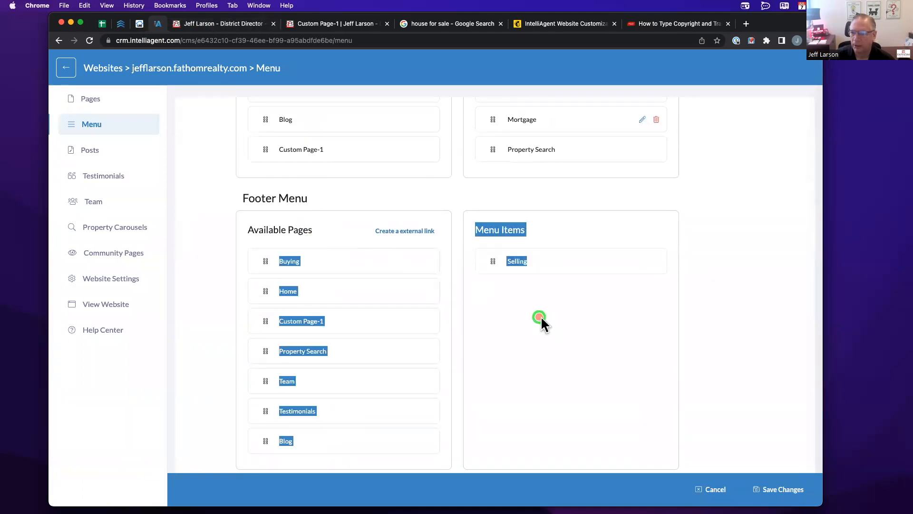
click(378, 242)
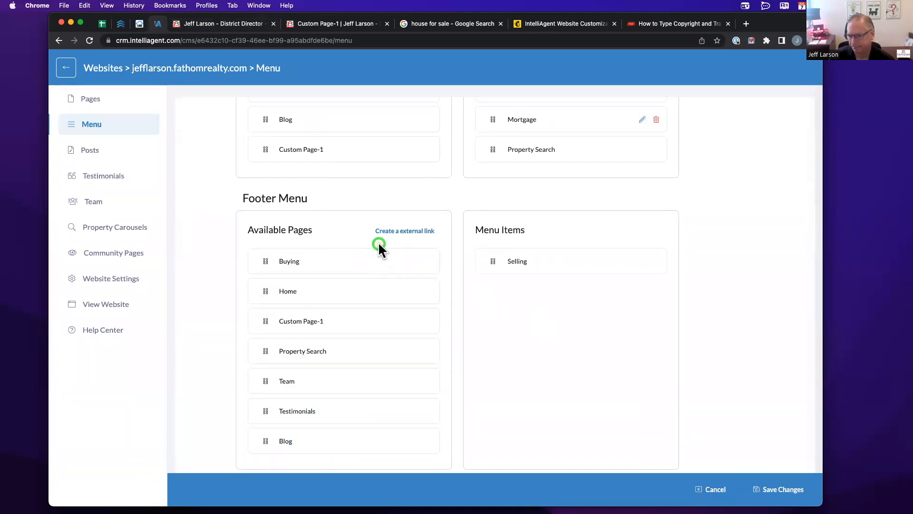
drag(373, 267, 590, 323)
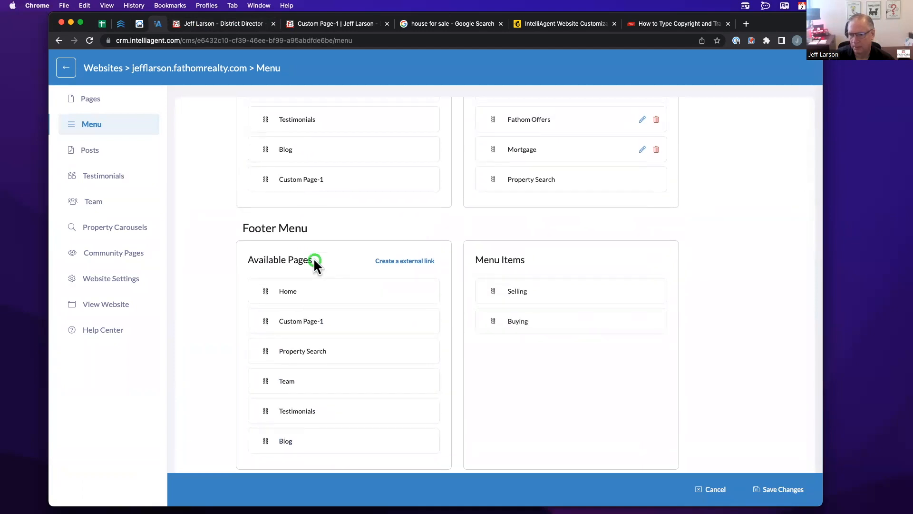
drag(332, 291, 546, 343)
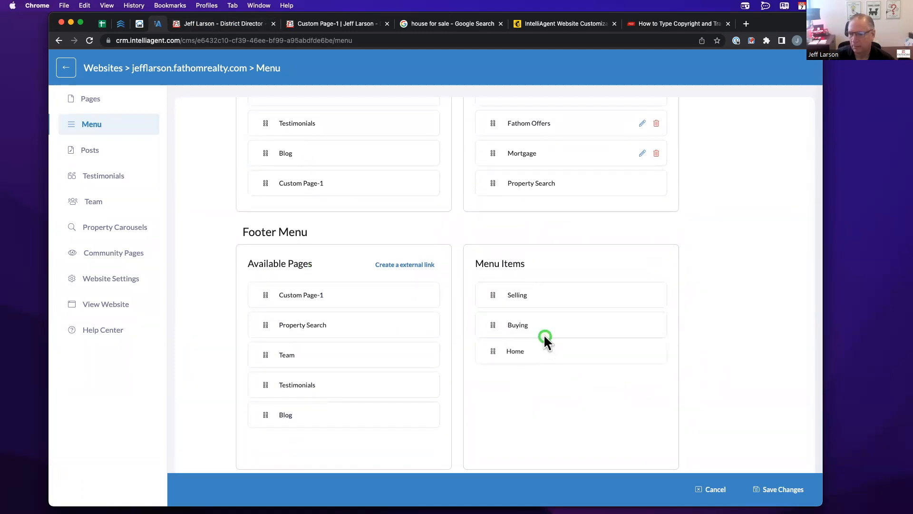
click(774, 490)
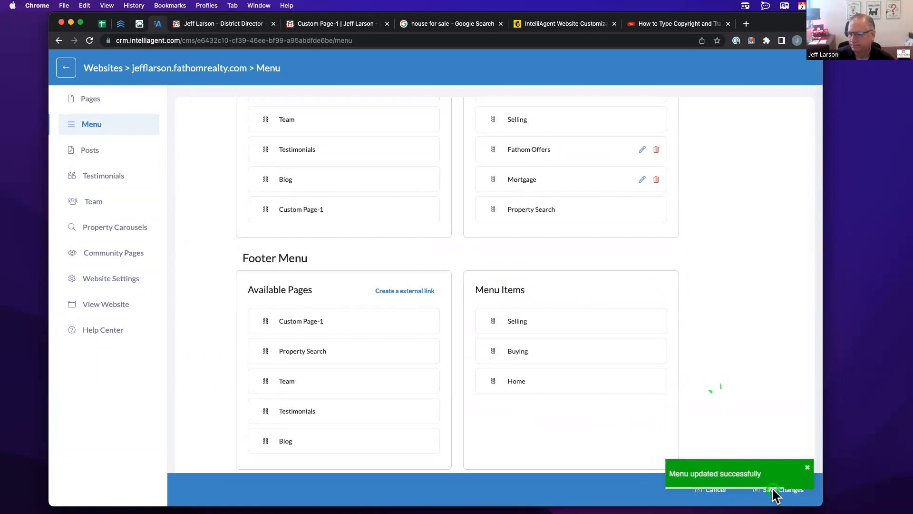
click(200, 24)
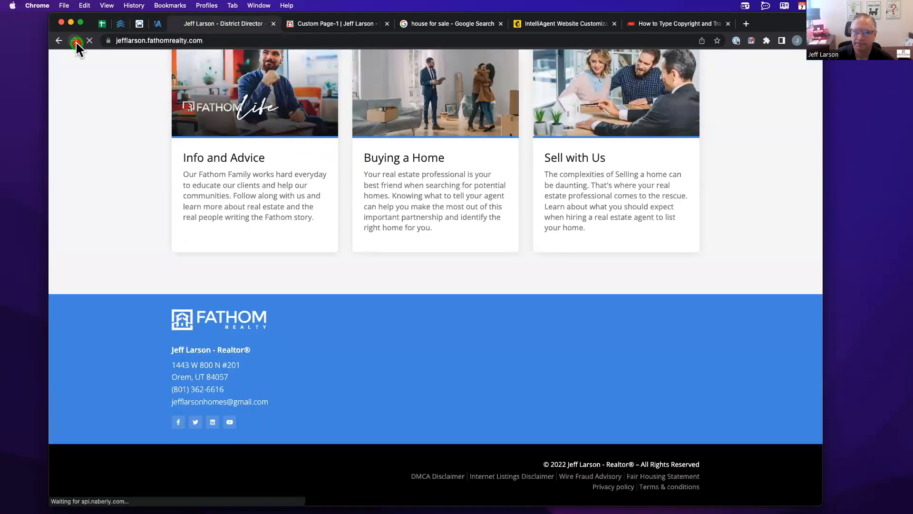
- Reload the live site to confirm Selling, Buying and Home links appear in the footer
click(75, 41)
click(59, 42)
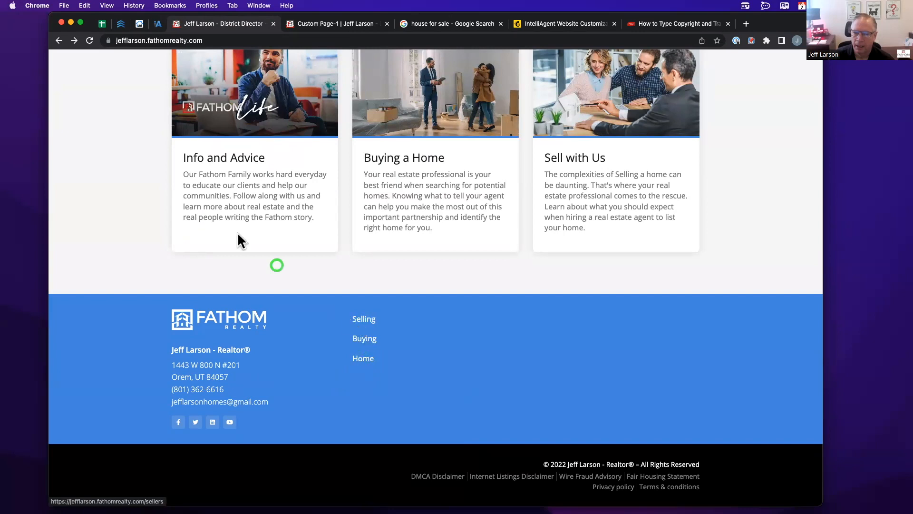
click(159, 24)
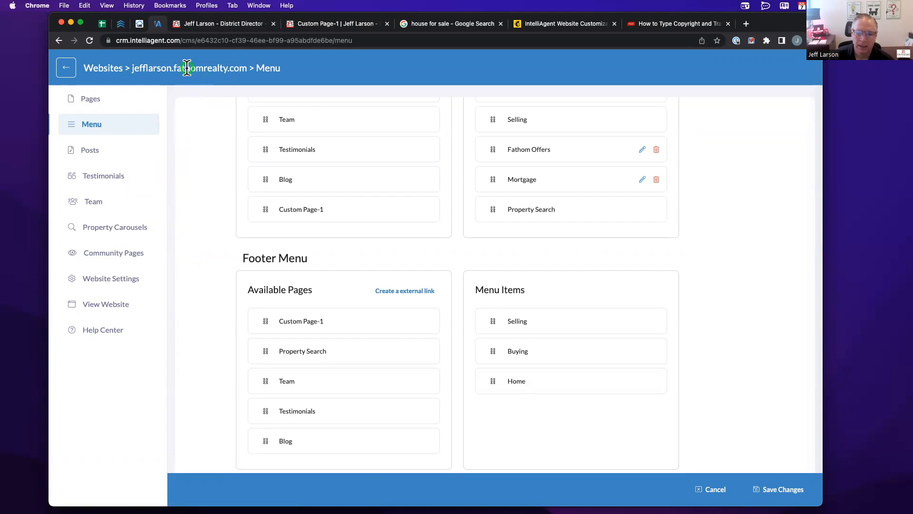
- Load calendly.com/fathomtraining in the website tab, then go back to the IntelliAgent menu editor
click(200, 27)
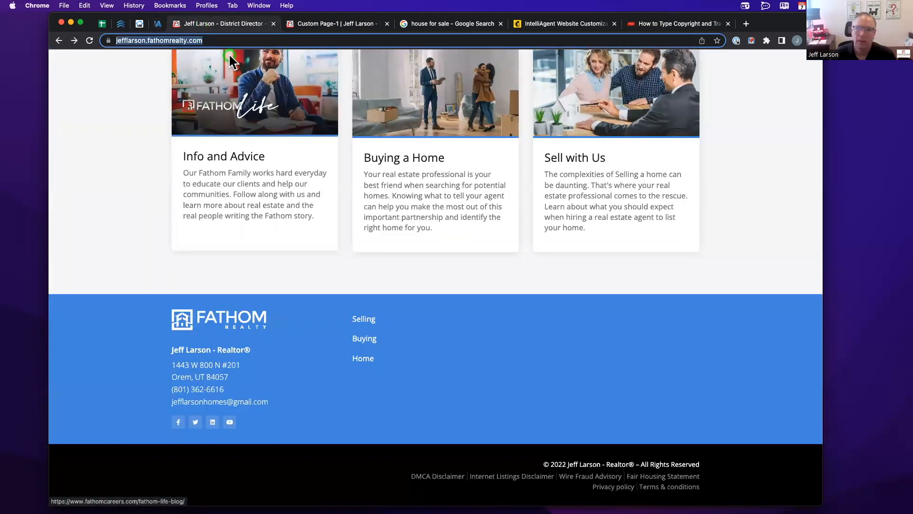
text(calendly.com/fathomtraining)
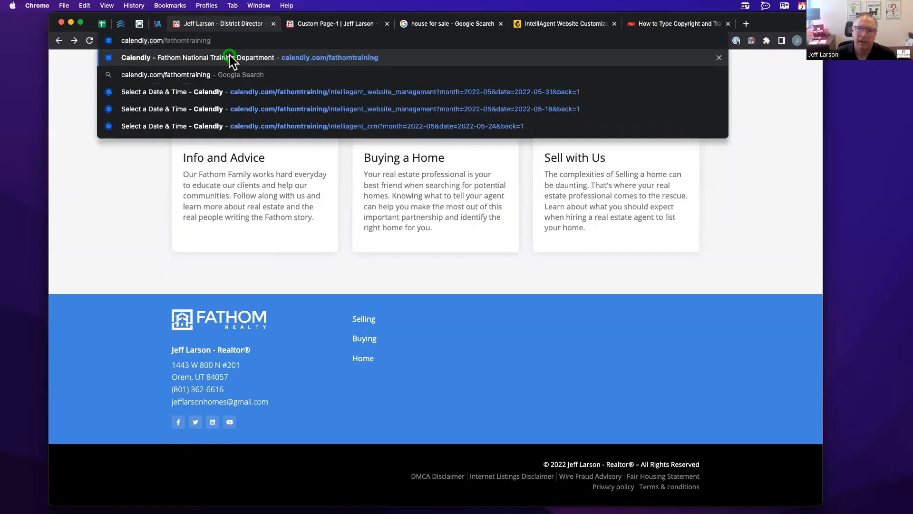
click(198, 59)
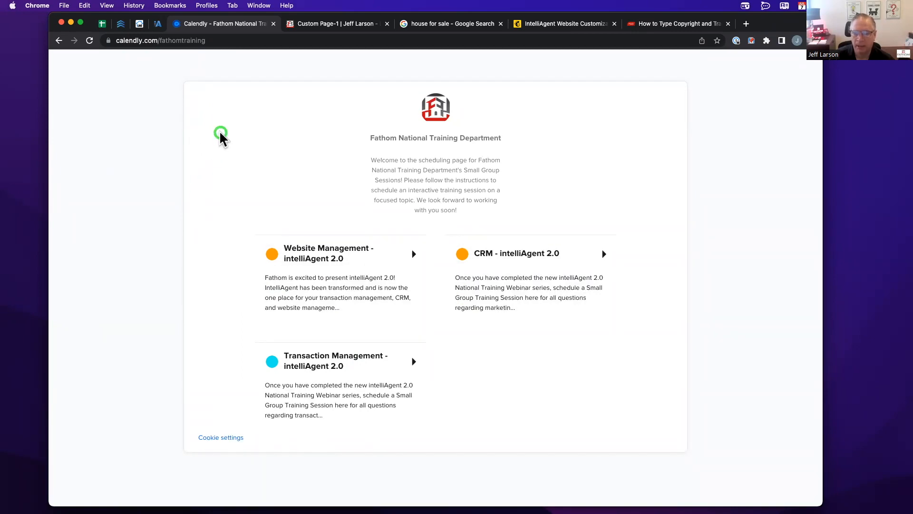
click(159, 25)
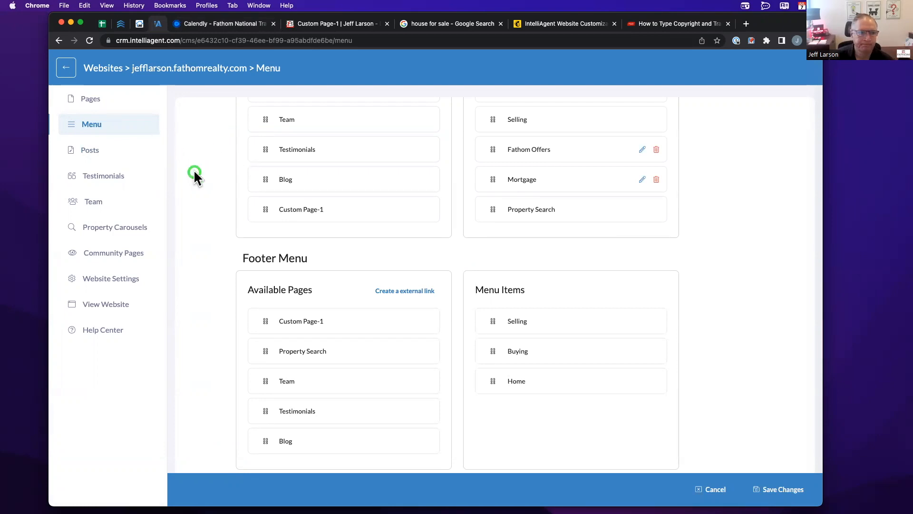
- Open Website Settings from the Menu Builder sidebar, then show the Calendly Fathom training page again
scroll(226, 212, up, 3)
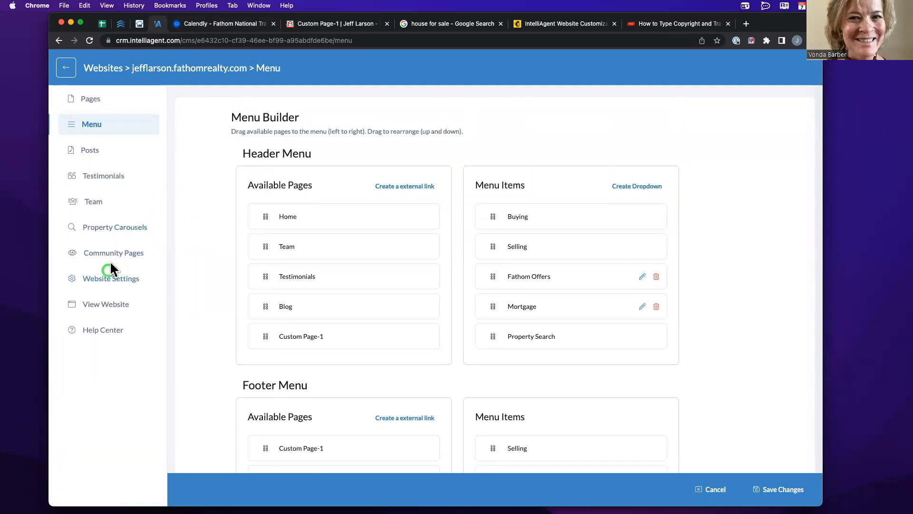
click(108, 278)
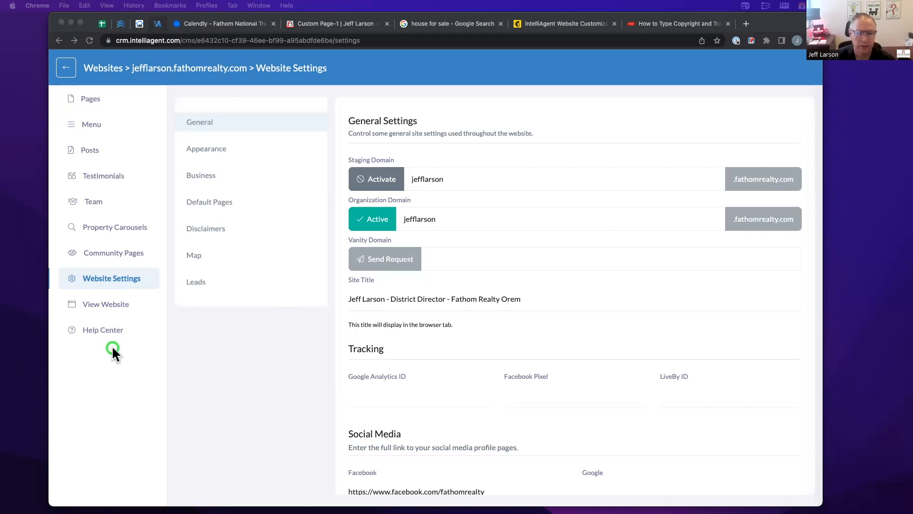
click(210, 353)
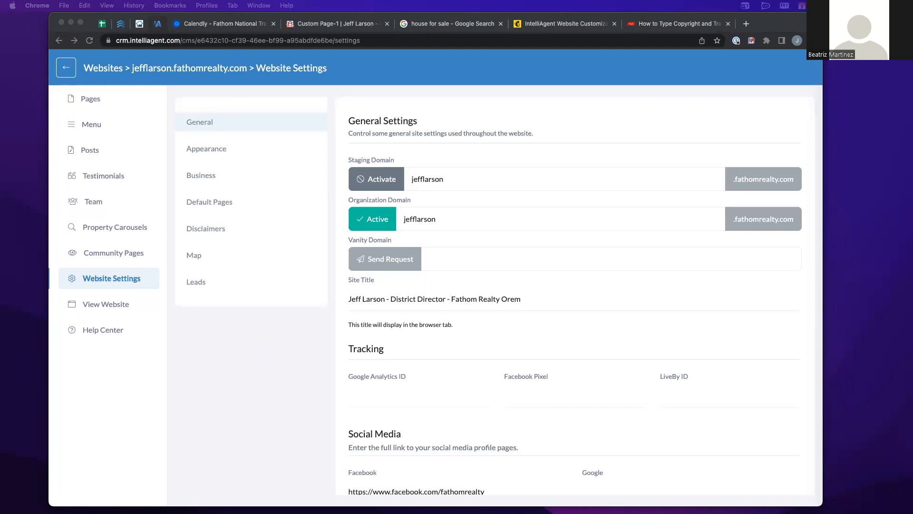
click(220, 24)
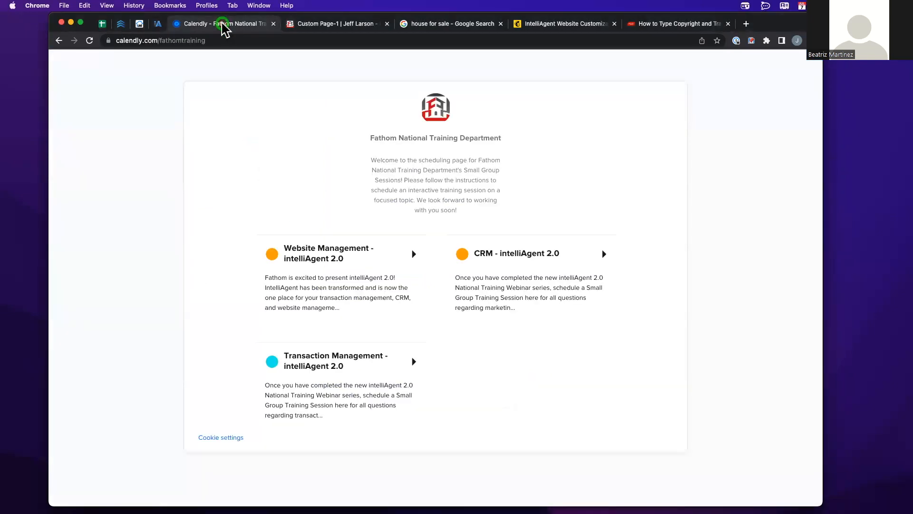